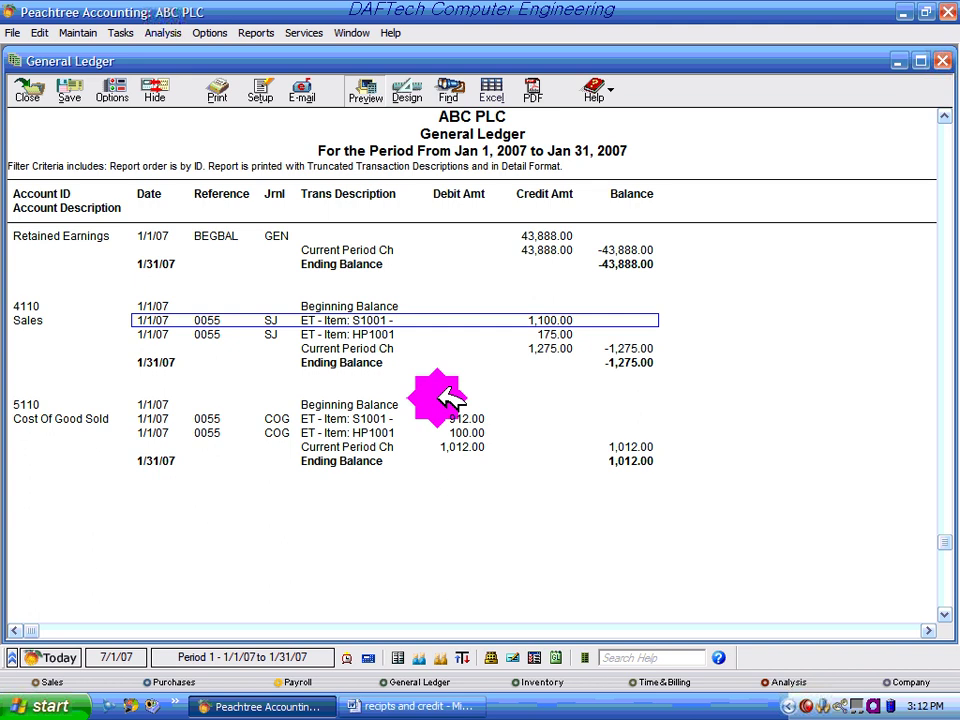
# - Examine the Cost Of Good Sold debit entries for invoice 0055 in the General Ledger report and minimize the report
pyautogui.click(481, 420)
pyautogui.click(478, 432)
pyautogui.click(478, 420)
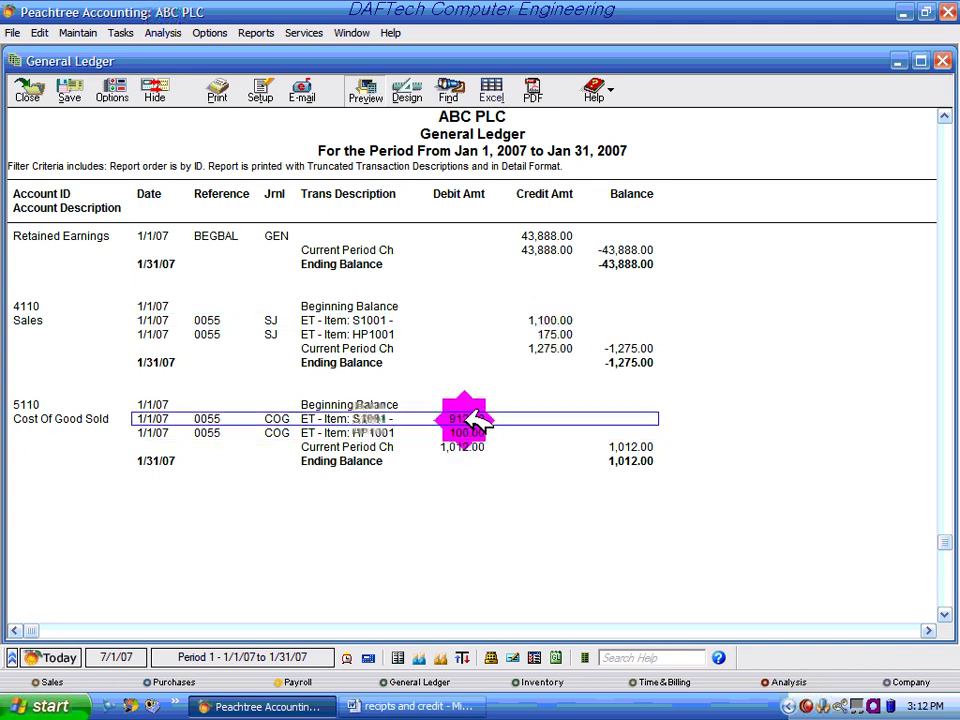
pyautogui.click(477, 432)
pyautogui.click(477, 420)
pyautogui.click(476, 432)
pyautogui.click(477, 420)
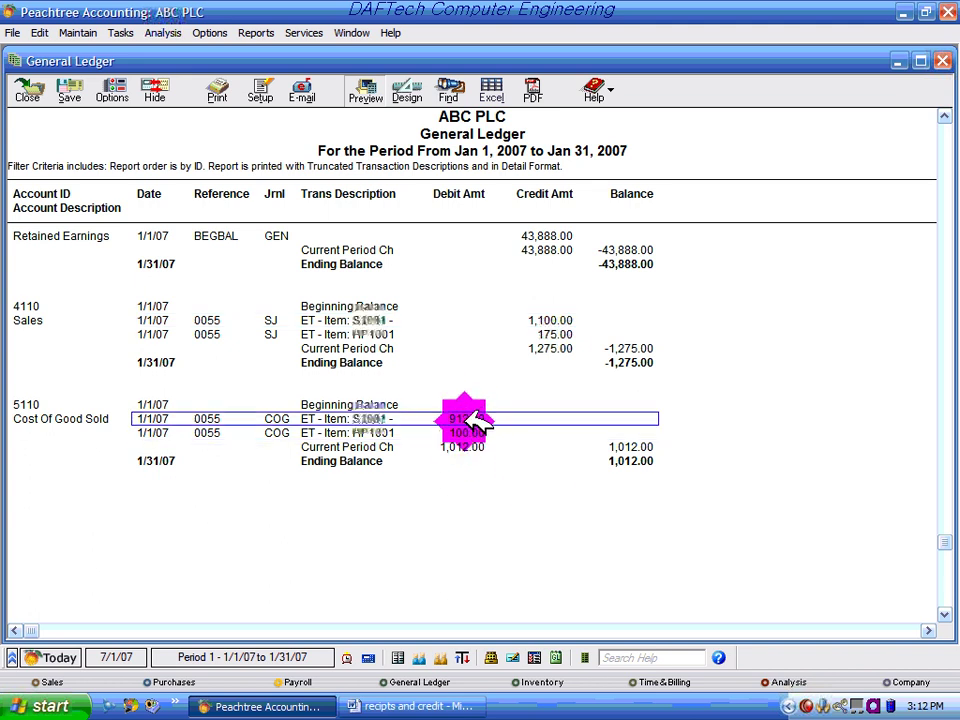
pyautogui.click(476, 432)
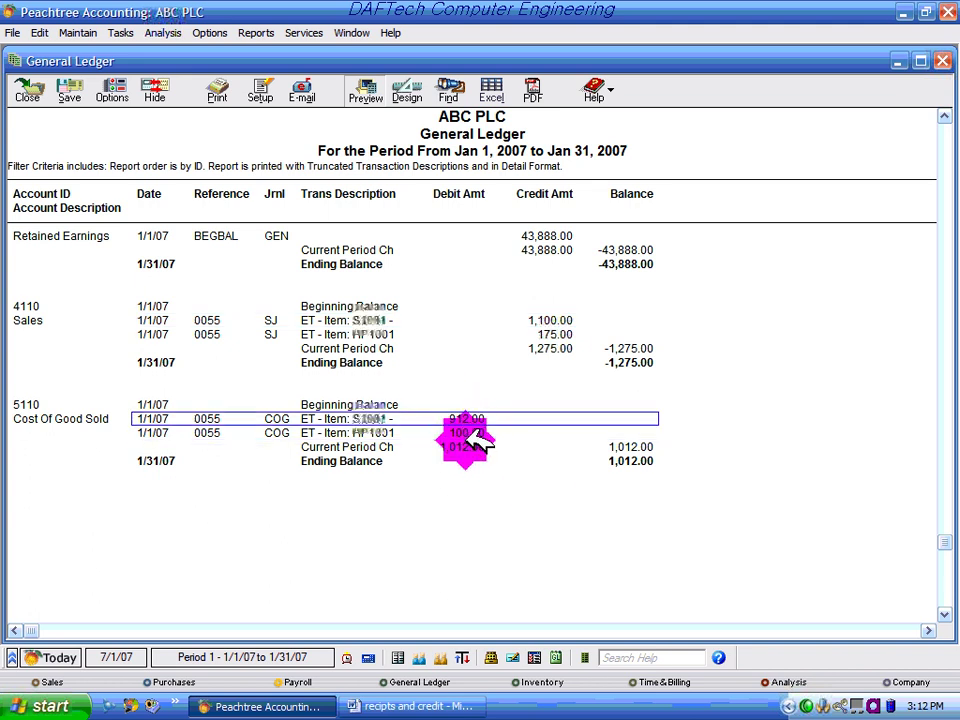
pyautogui.click(898, 61)
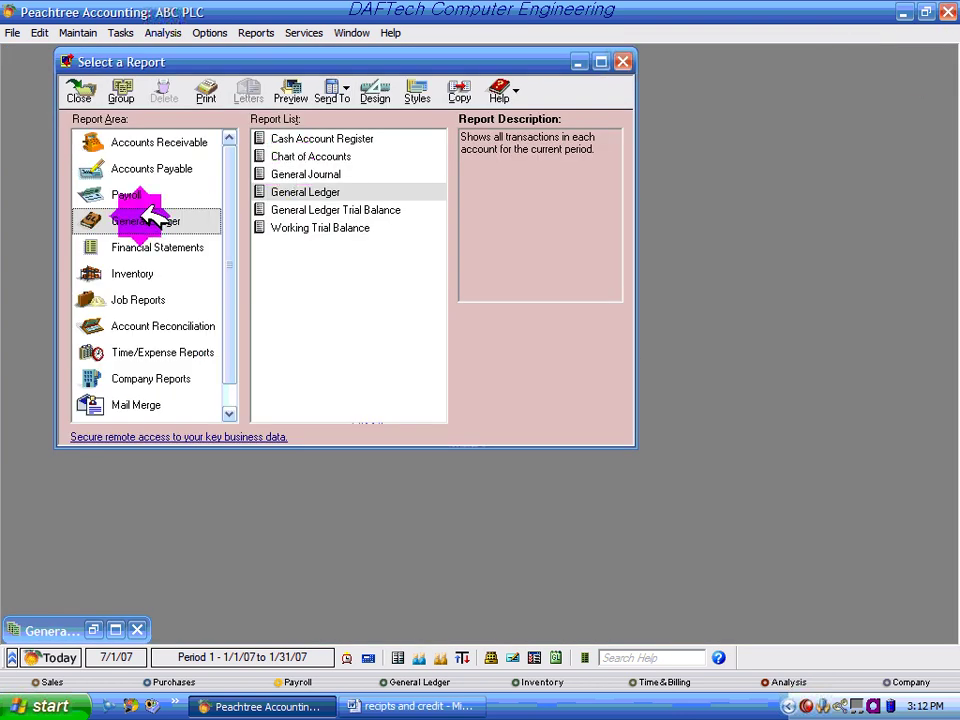
# - View the Inventory Unit Activity Report for January 2007, closing it and the report selection window after checking it
pyautogui.click(148, 273)
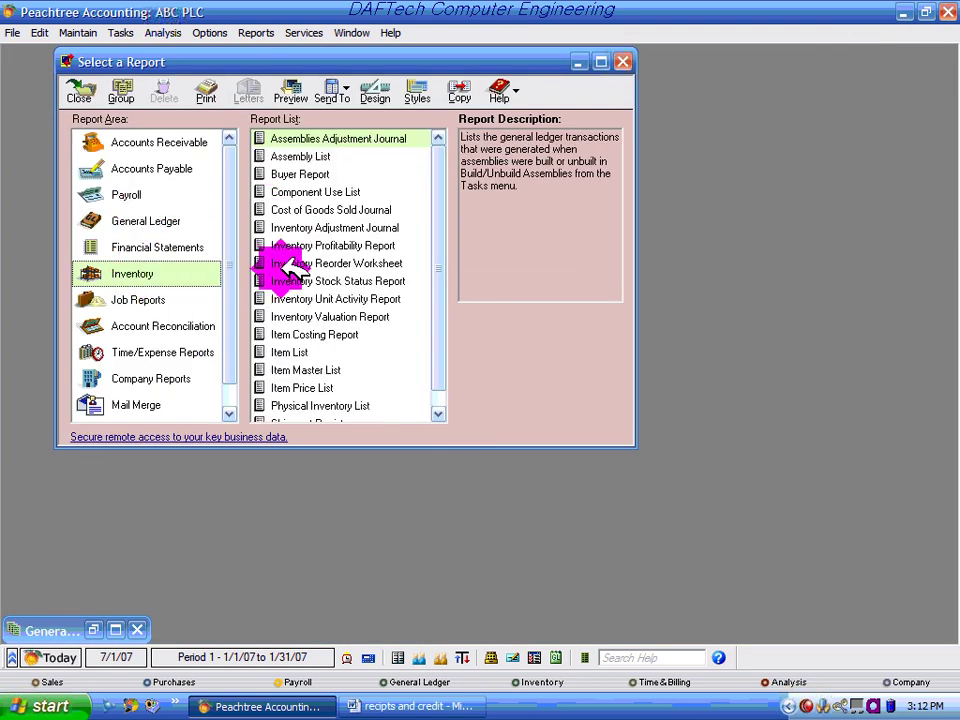
pyautogui.click(372, 298)
pyautogui.doubleClick(372, 298)
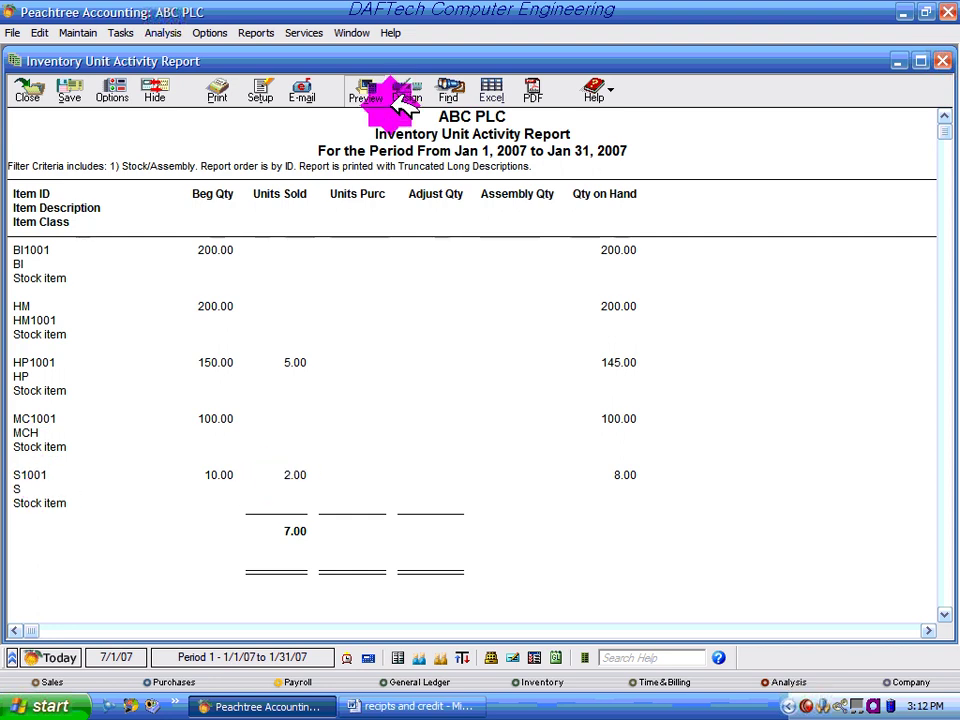
pyautogui.click(942, 61)
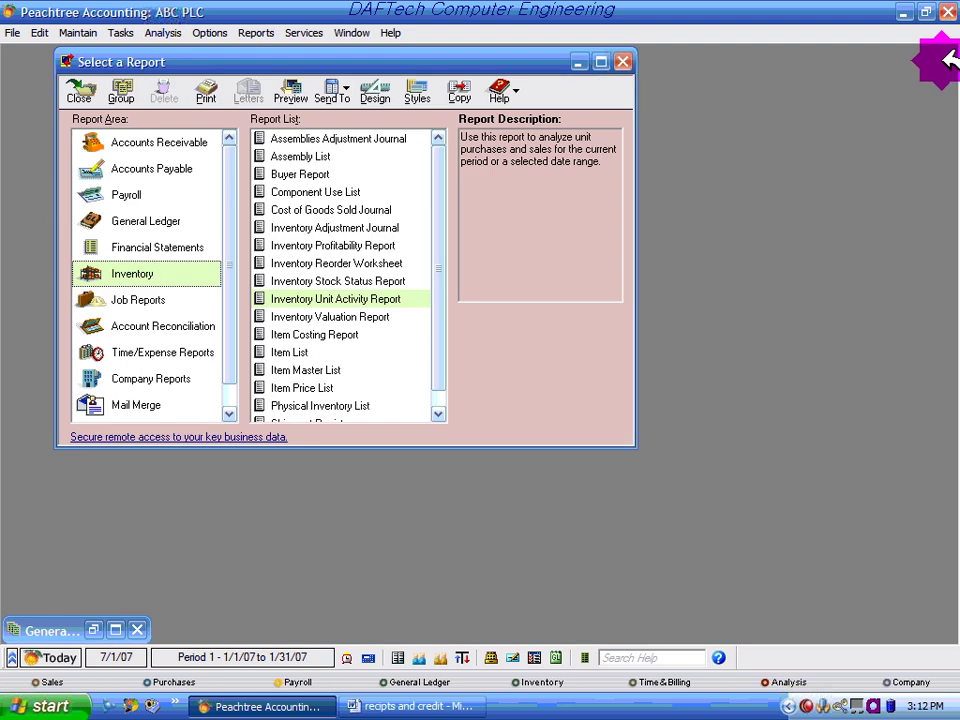
pyautogui.click(620, 62)
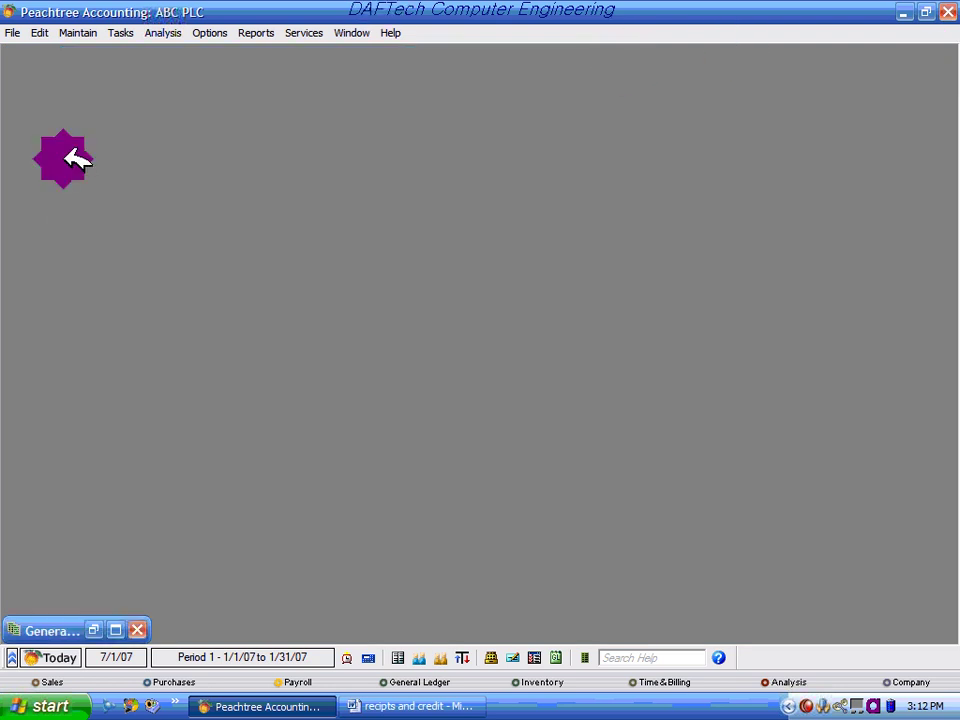
# - Switch to the Word document, highlight transaction 2 about the collection from AB, and return to Peachtree Accounting
pyautogui.hotkey('alt', 'Tab')
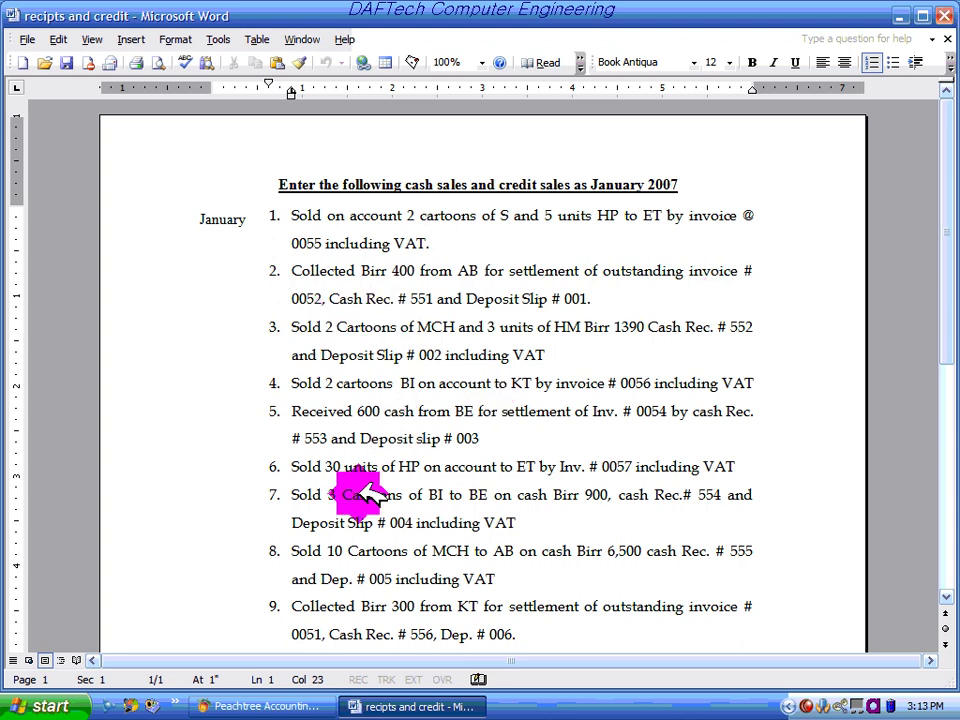
pyautogui.doubleClick(403, 271)
pyautogui.click(468, 260)
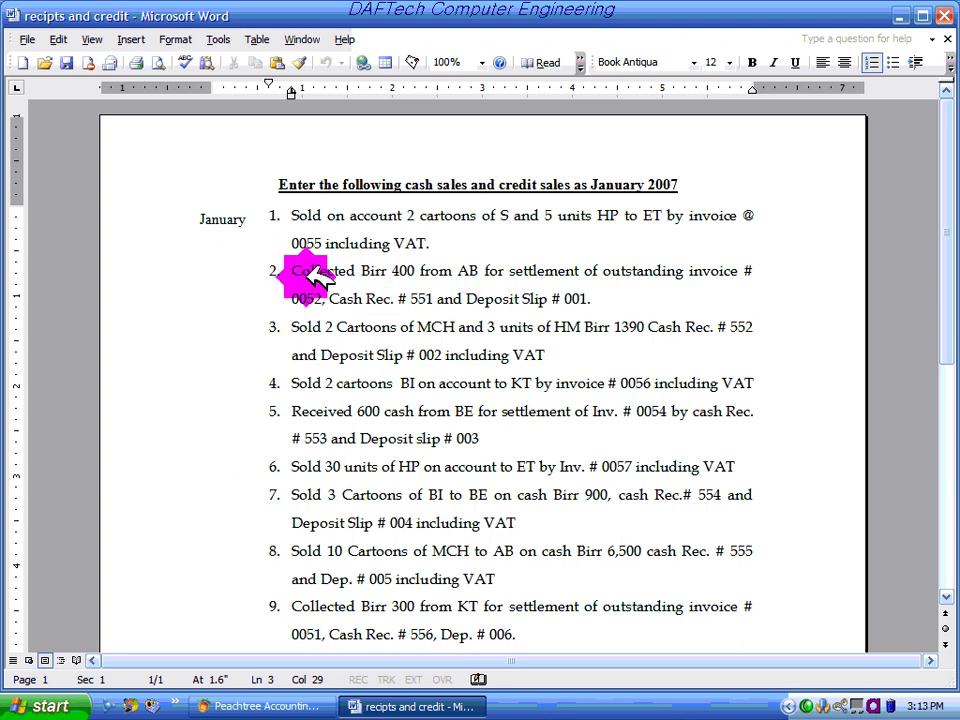
pyautogui.moveTo(296, 268); pyautogui.dragTo(578, 291)
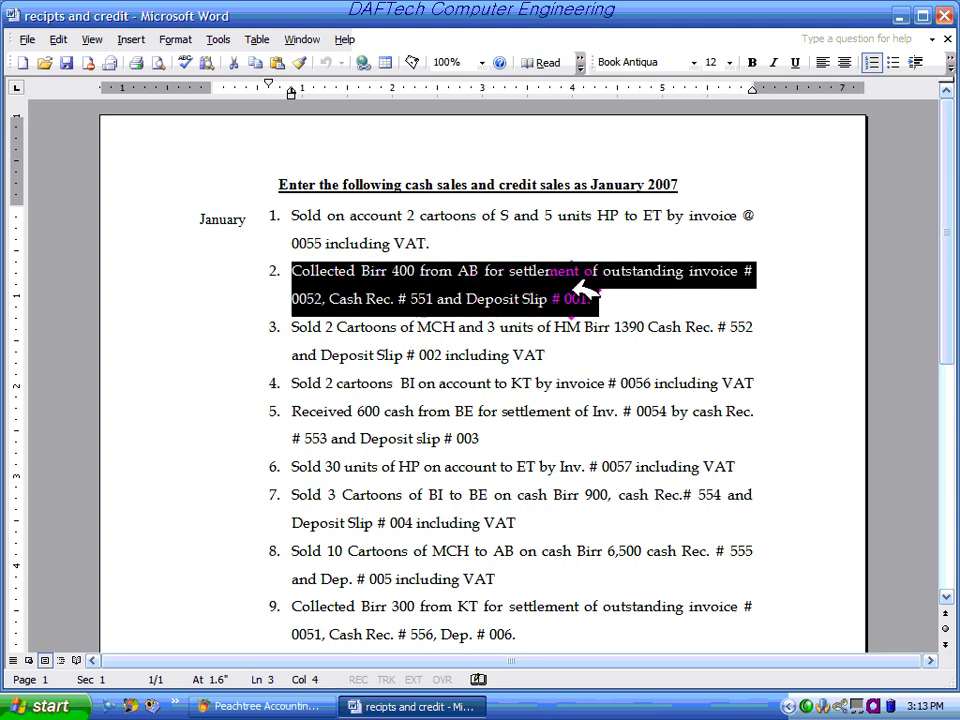
pyautogui.click(900, 16)
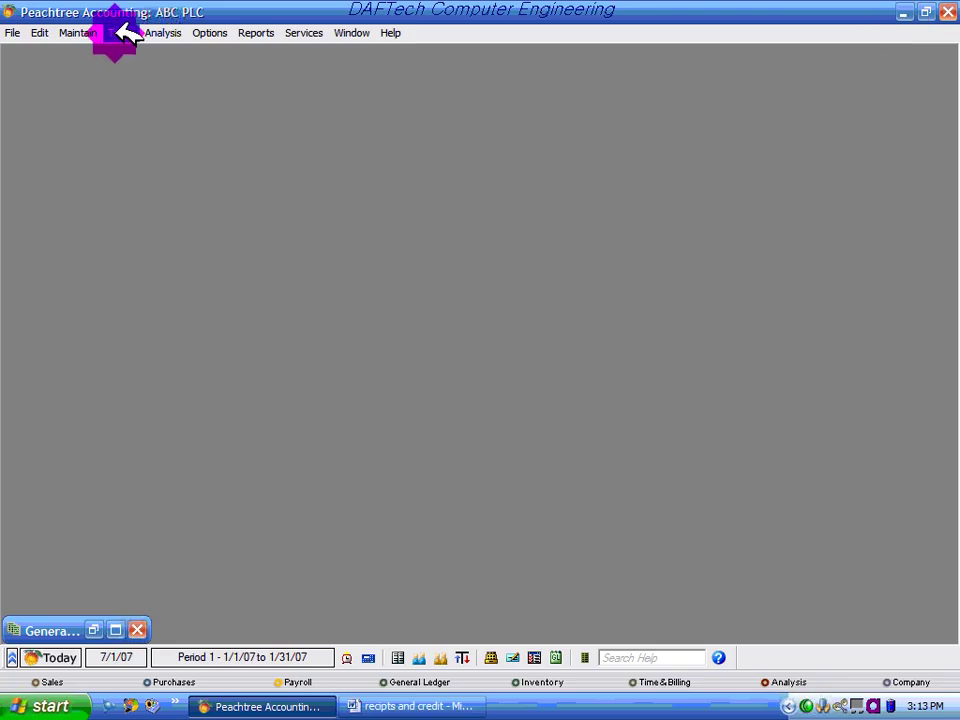
# - Close the minimized General Ledger report and open a new receipt using the Cash at bank Checking account
pyautogui.click(137, 630)
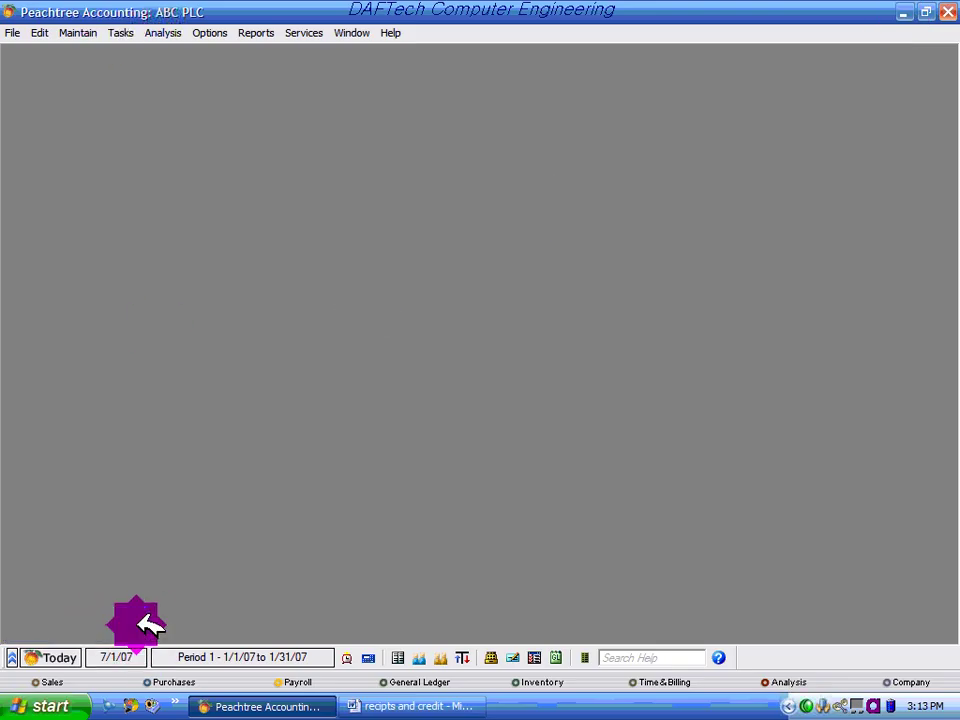
pyautogui.click(121, 32)
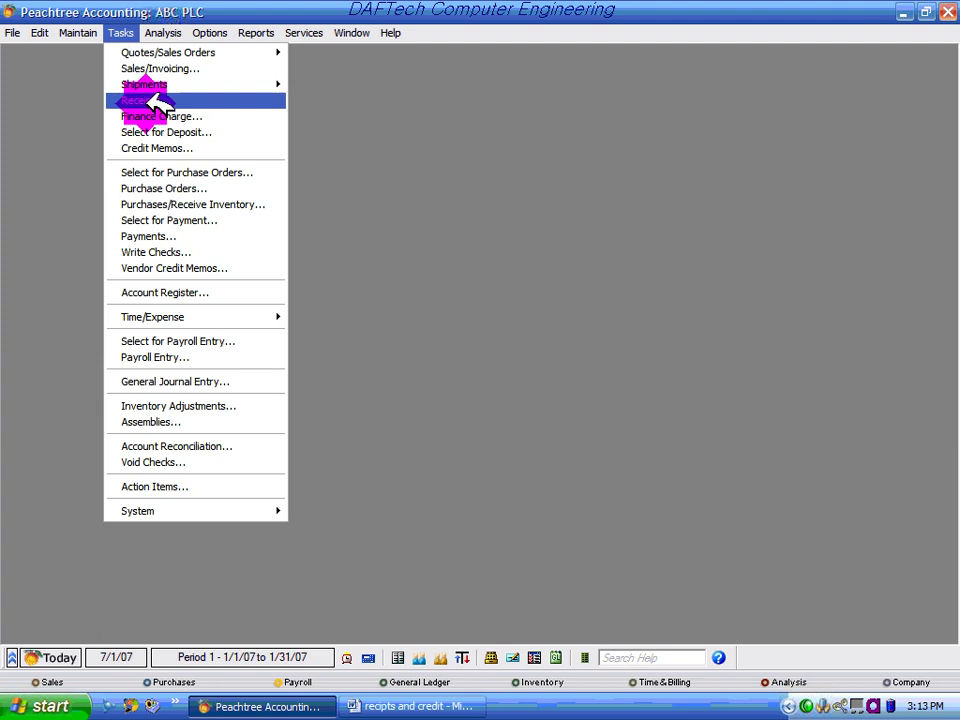
pyautogui.click(150, 100)
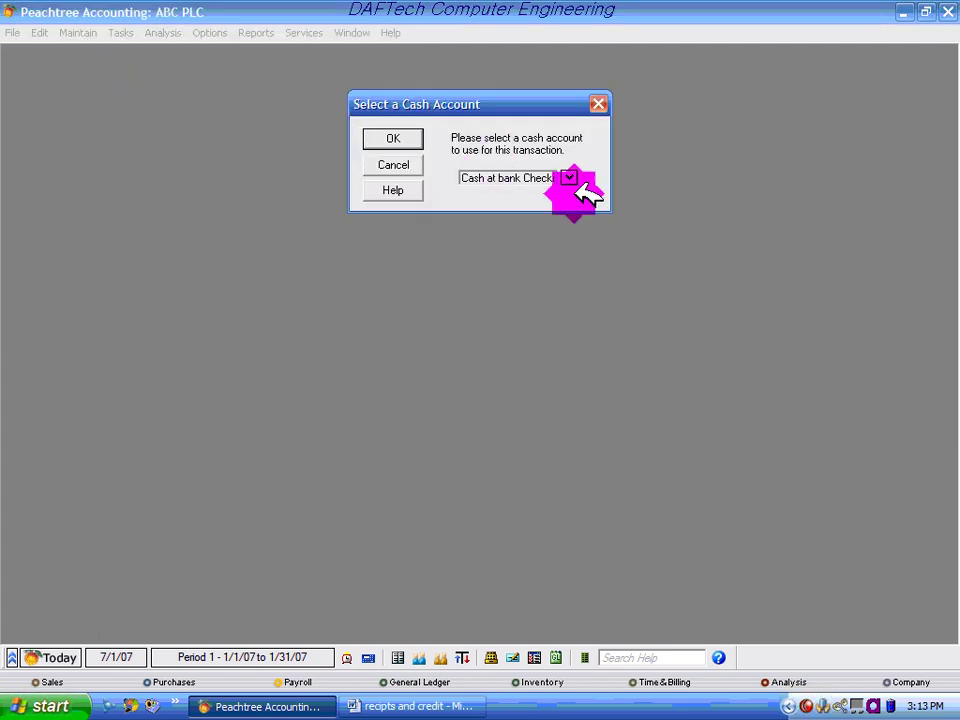
pyautogui.click(395, 138)
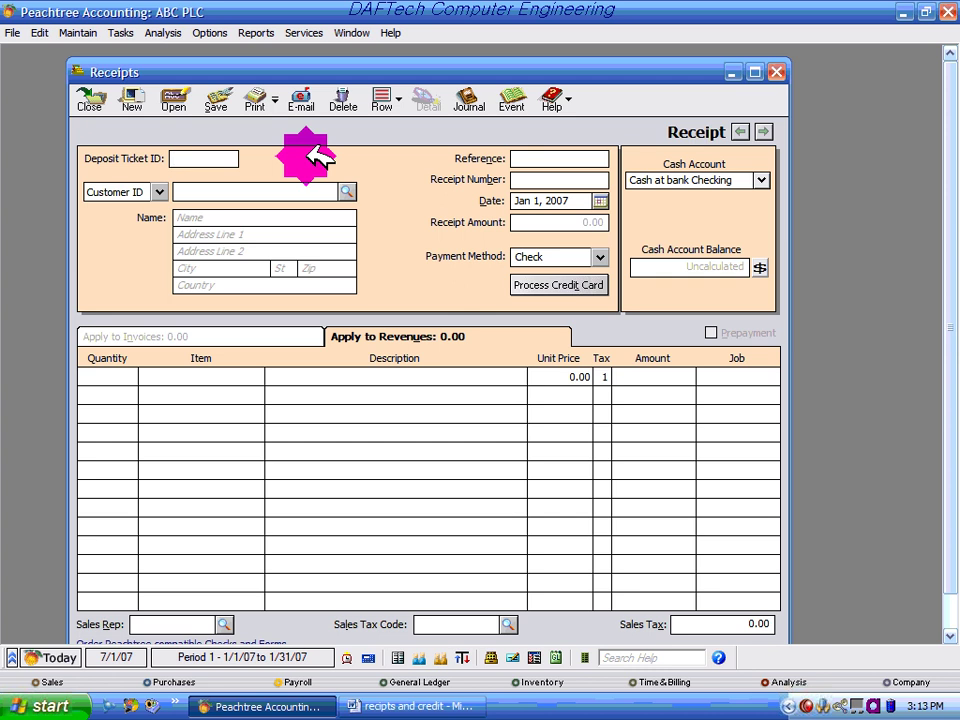
# - Select customer AB for the receipt so that it can be applied to the customer's open invoices
pyautogui.click(165, 335)
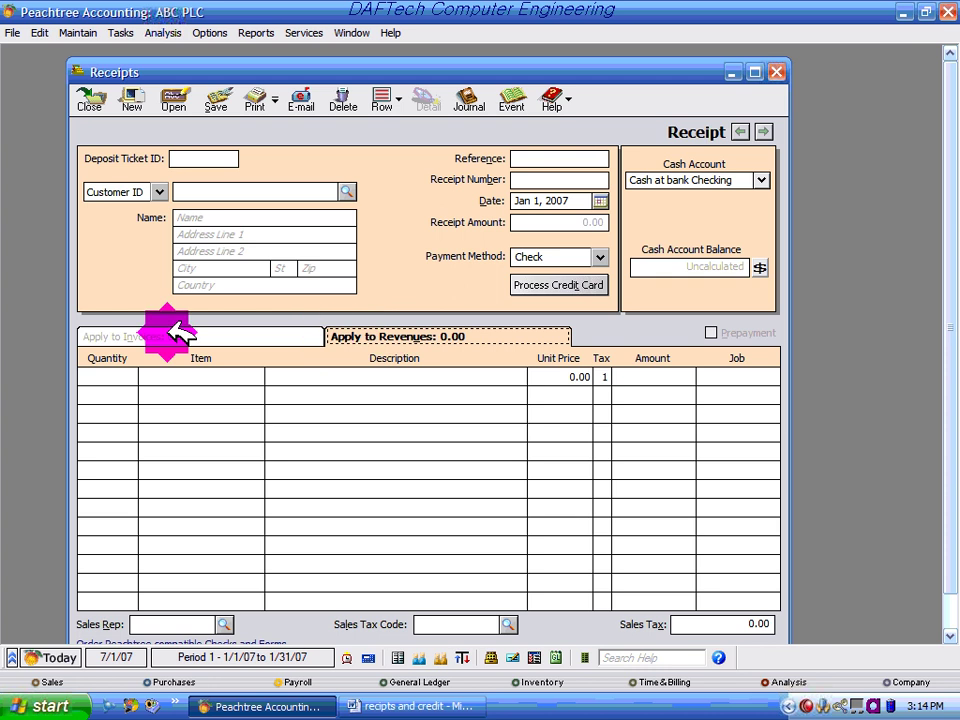
pyautogui.click(348, 191)
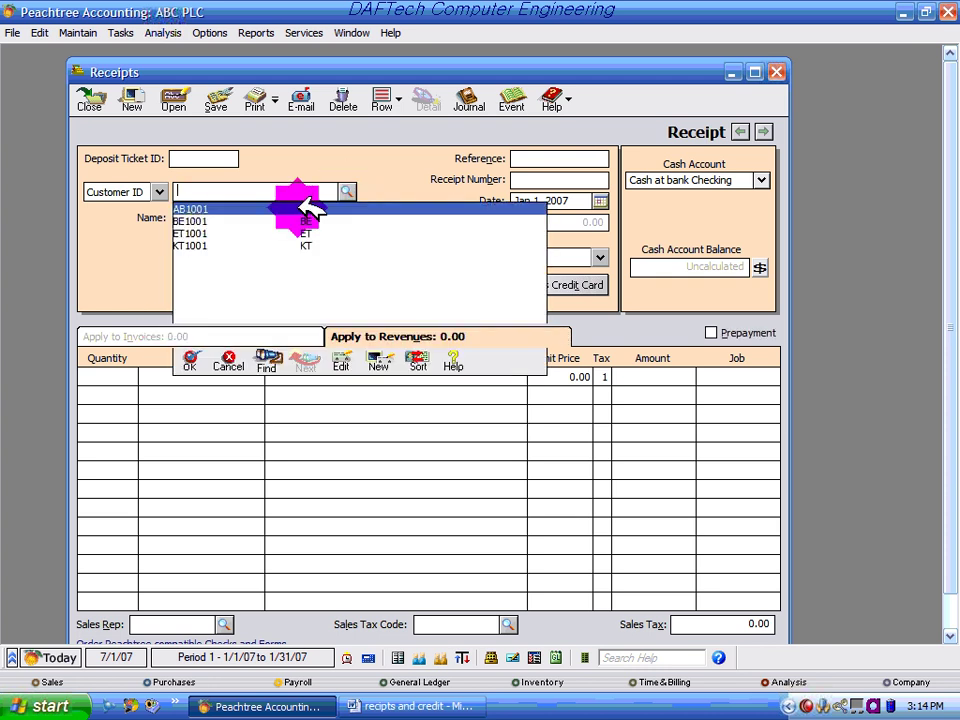
pyautogui.doubleClick(311, 210)
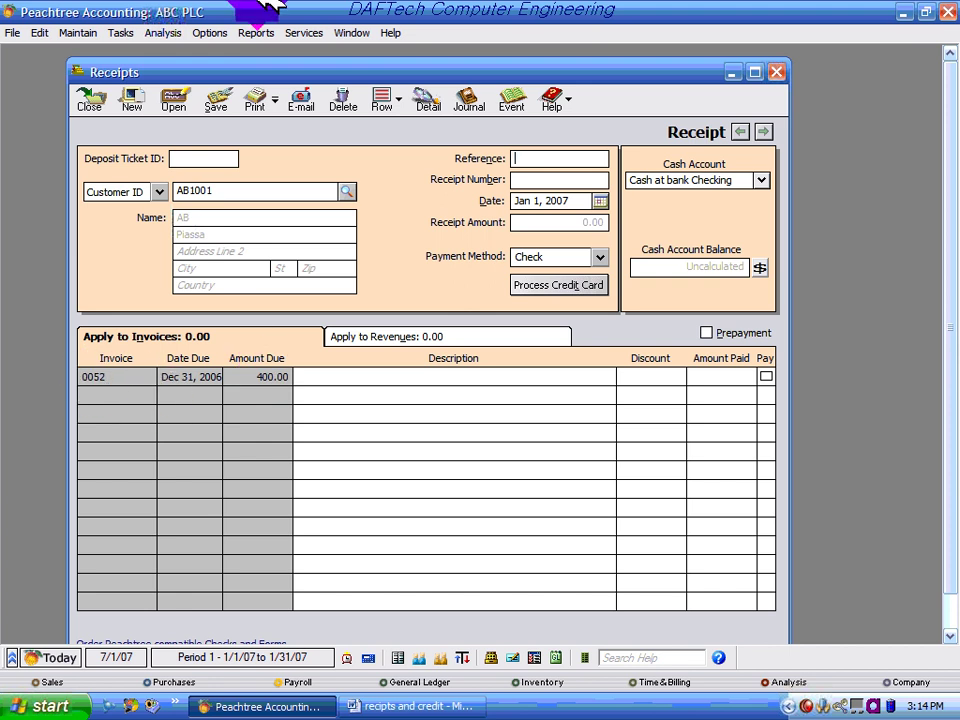
# - Check the invoice, cash receipt and deposit slip numbers of transaction 2 in the Word document and return to Peachtree Accounting
pyautogui.click(402, 707)
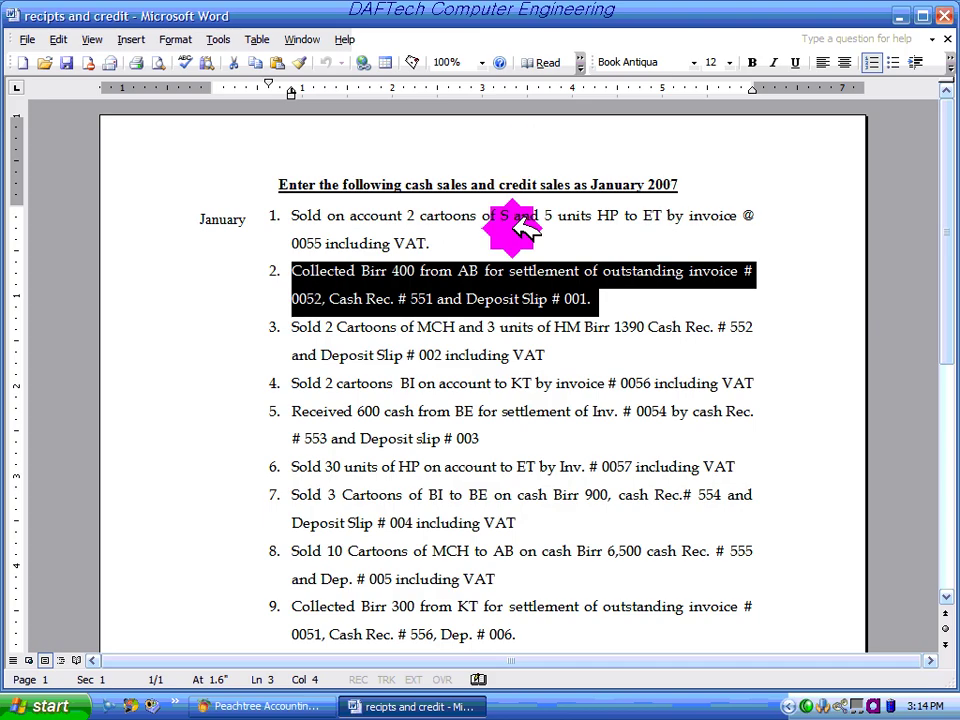
pyautogui.click(498, 304)
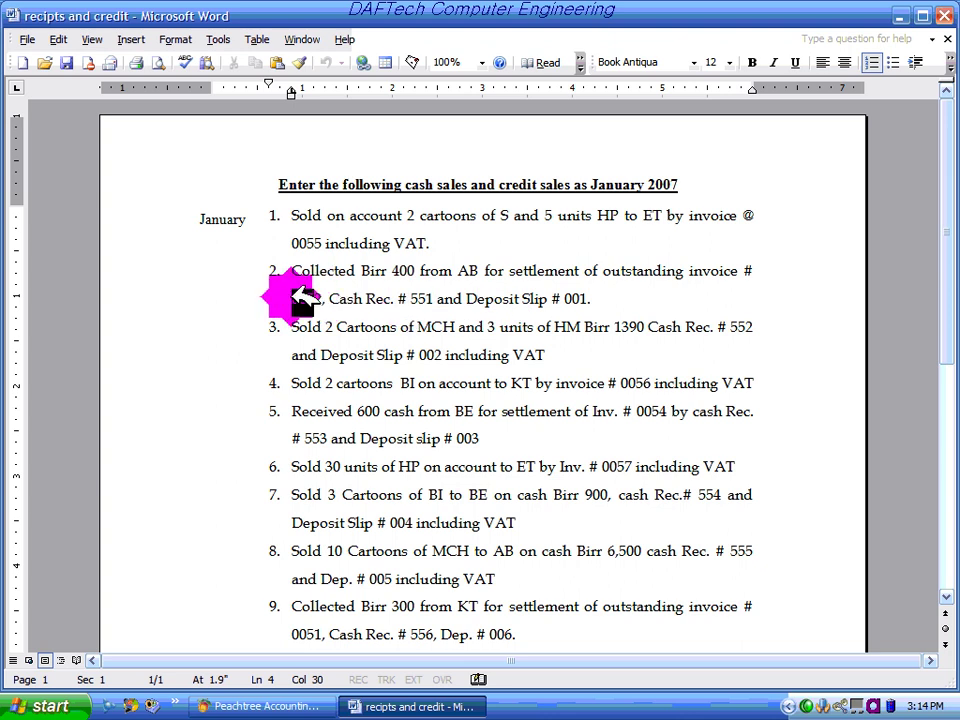
pyautogui.moveTo(293, 292); pyautogui.dragTo(314, 298)
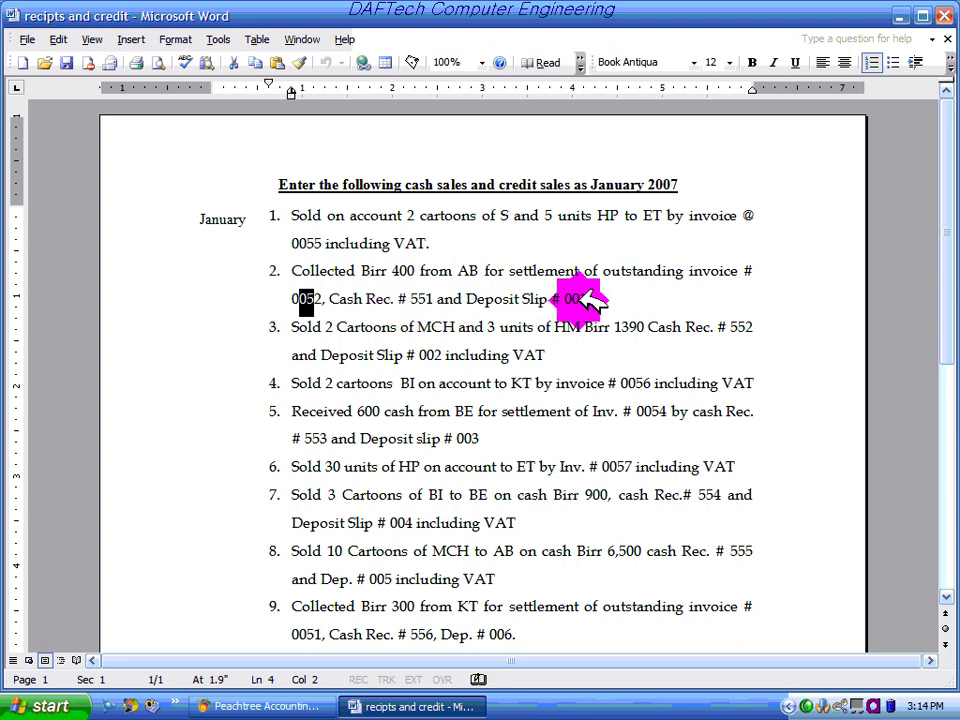
pyautogui.click(312, 704)
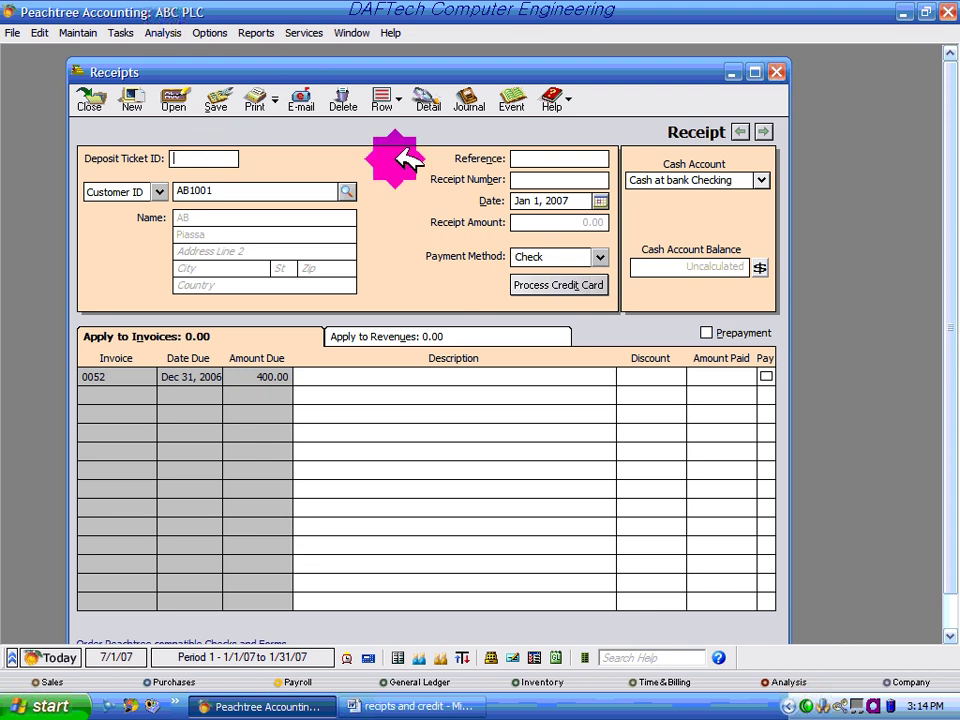
# - Enter deposit ticket ID 001, reference 001, receipt number 551 and date Jan 2, 2007, and mark invoice 0052 for full payment
pyautogui.write('1')
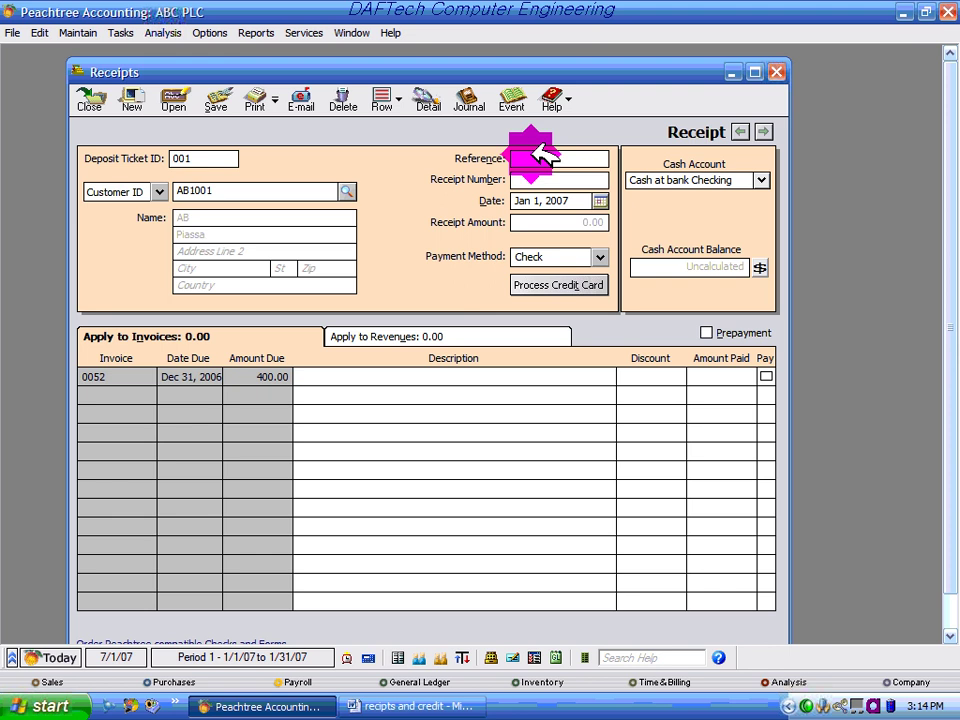
pyautogui.click(534, 152)
pyautogui.write('001')
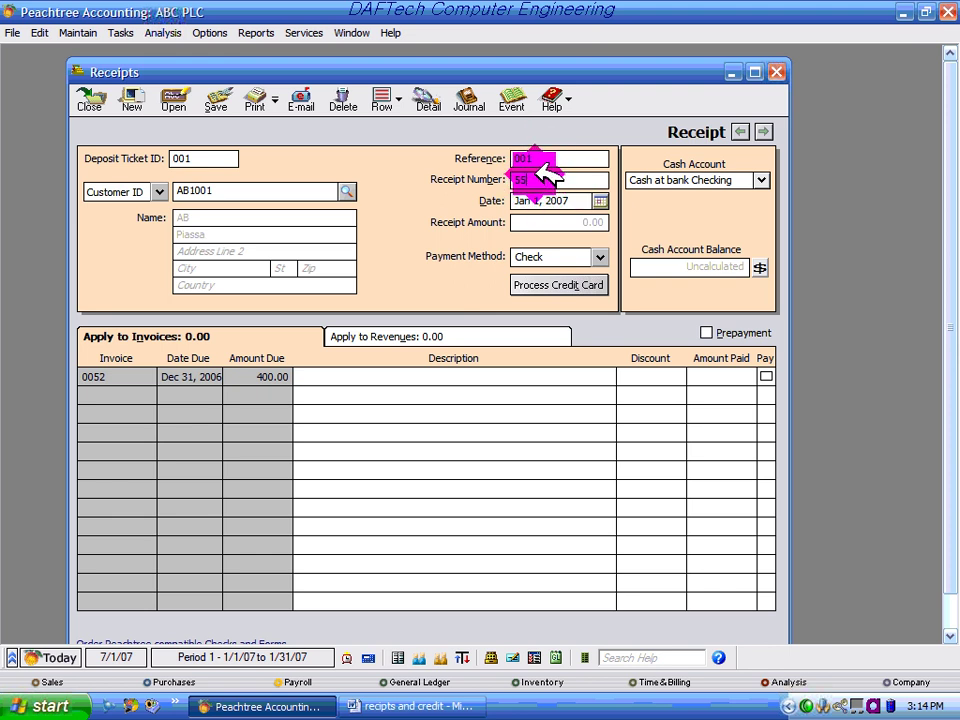
pyautogui.click(600, 201)
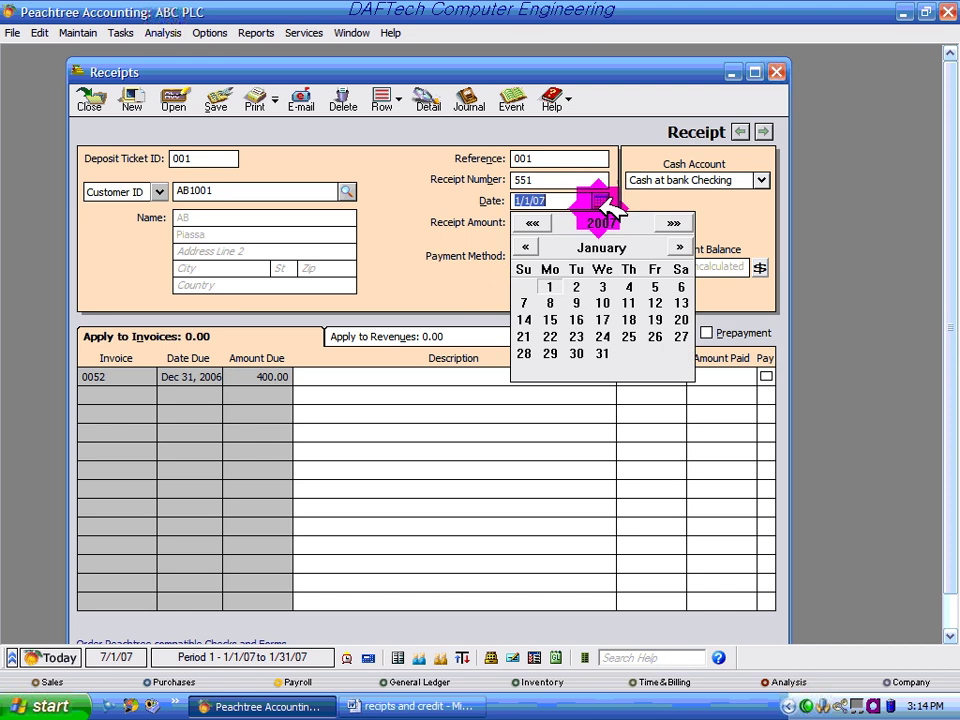
pyautogui.click(577, 286)
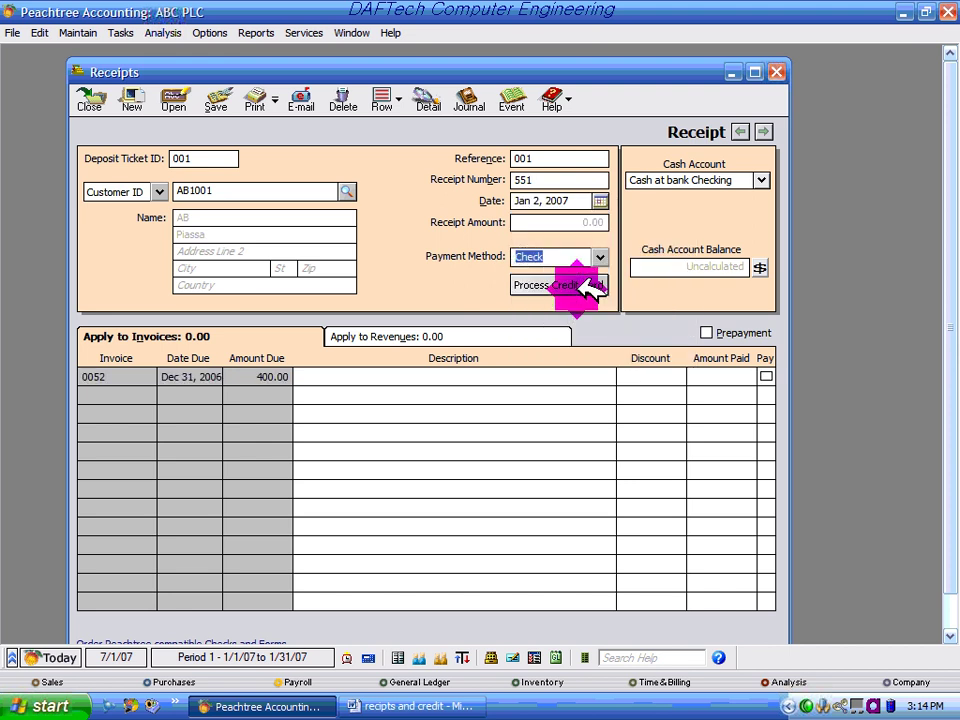
pyautogui.click(141, 376)
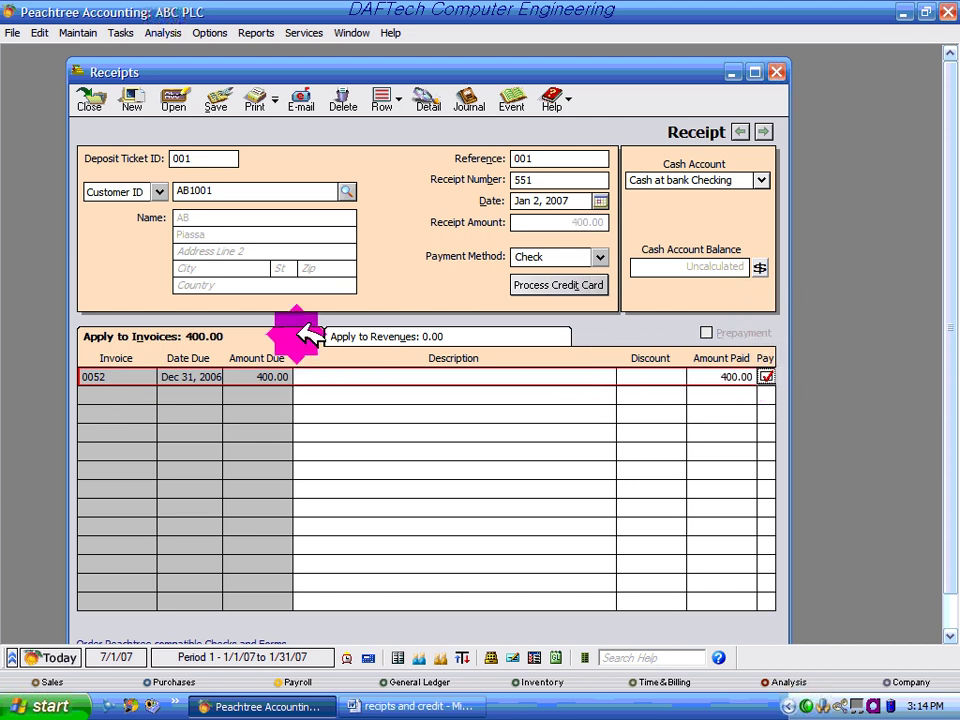
# - Review the receipt's accounting journal entry, save the receipt and close the Receipts window
pyautogui.click(484, 112)
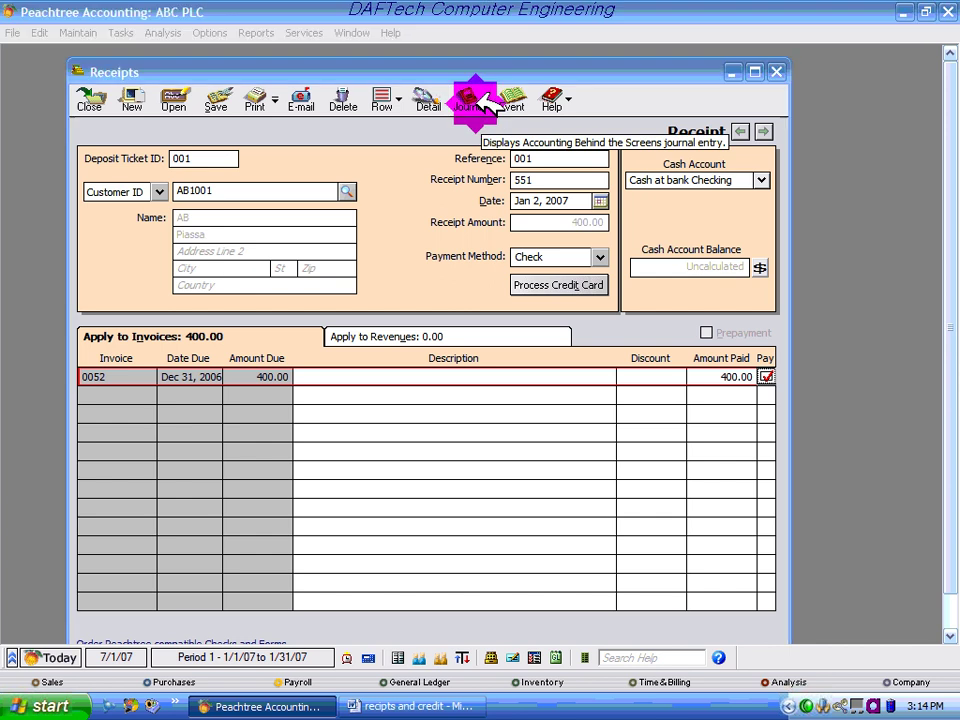
pyautogui.click(484, 104)
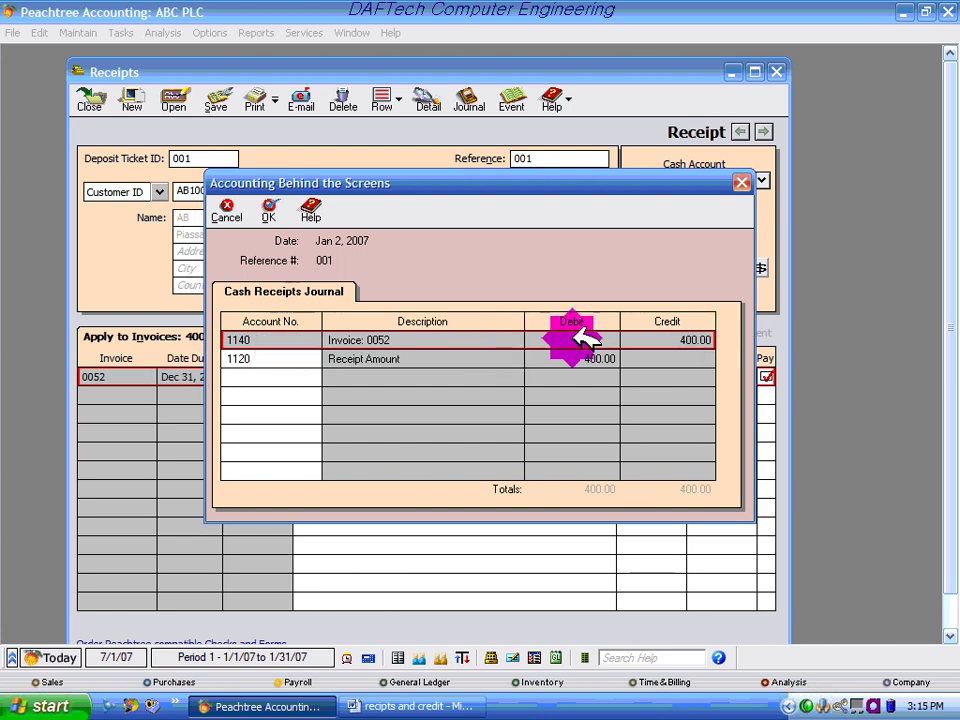
pyautogui.click(268, 210)
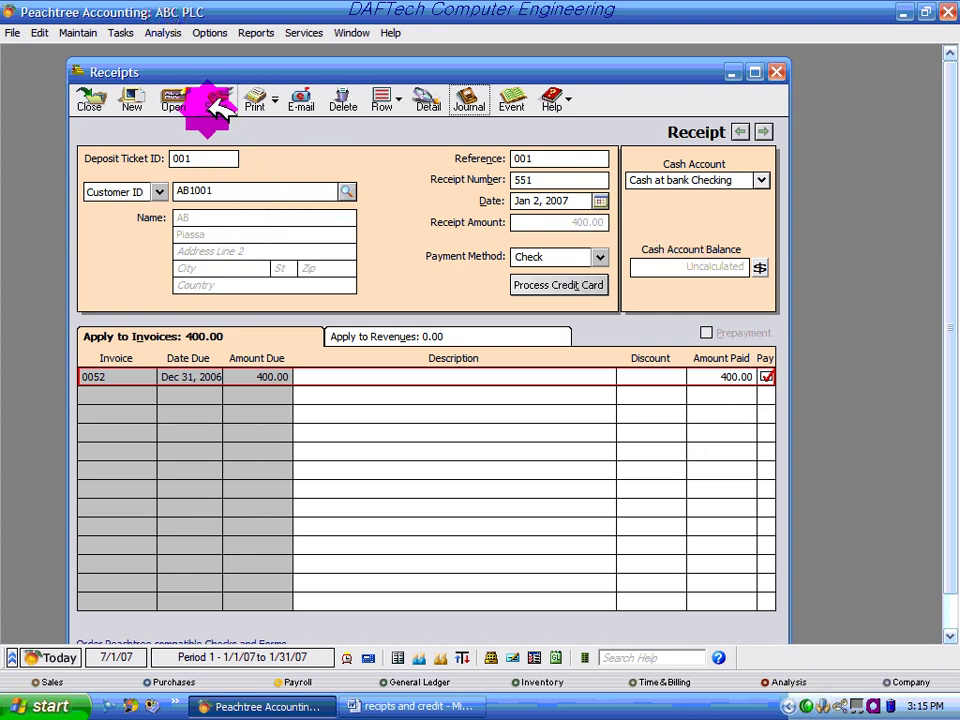
pyautogui.click(216, 100)
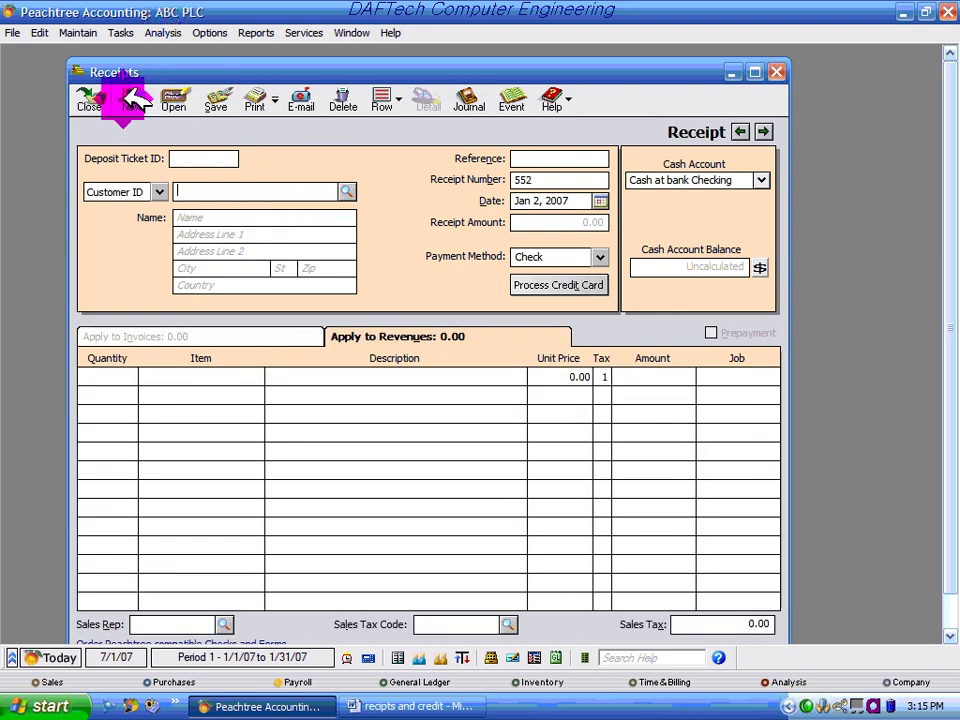
pyautogui.click(92, 97)
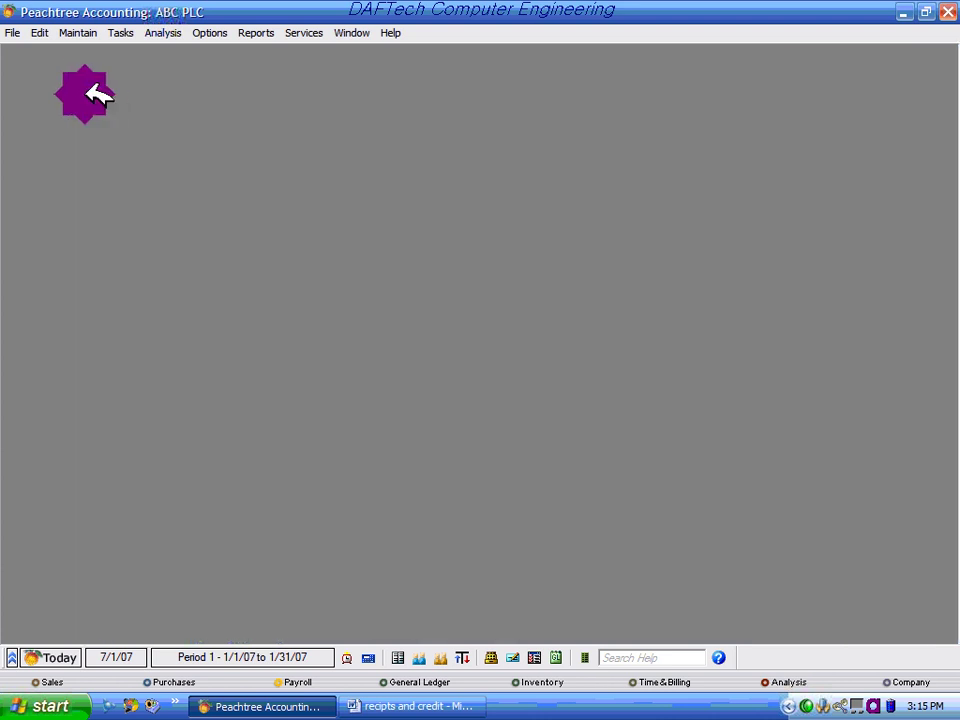
# - Switch to the Word document and read transaction 3 about the cash sale of MCH and HM
pyautogui.click(390, 706)
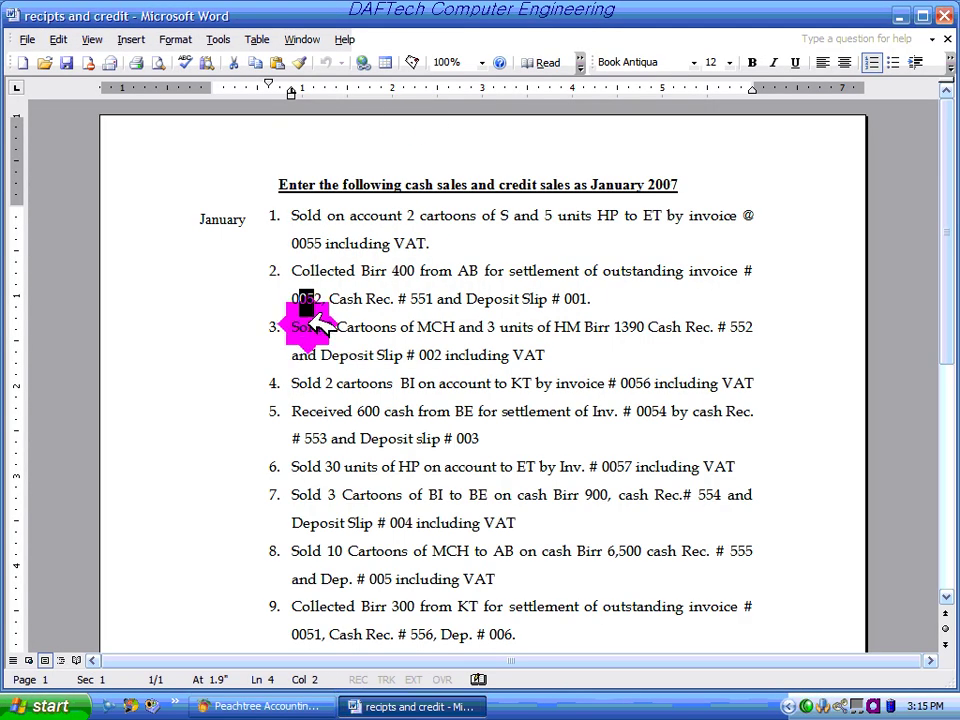
pyautogui.click(307, 326)
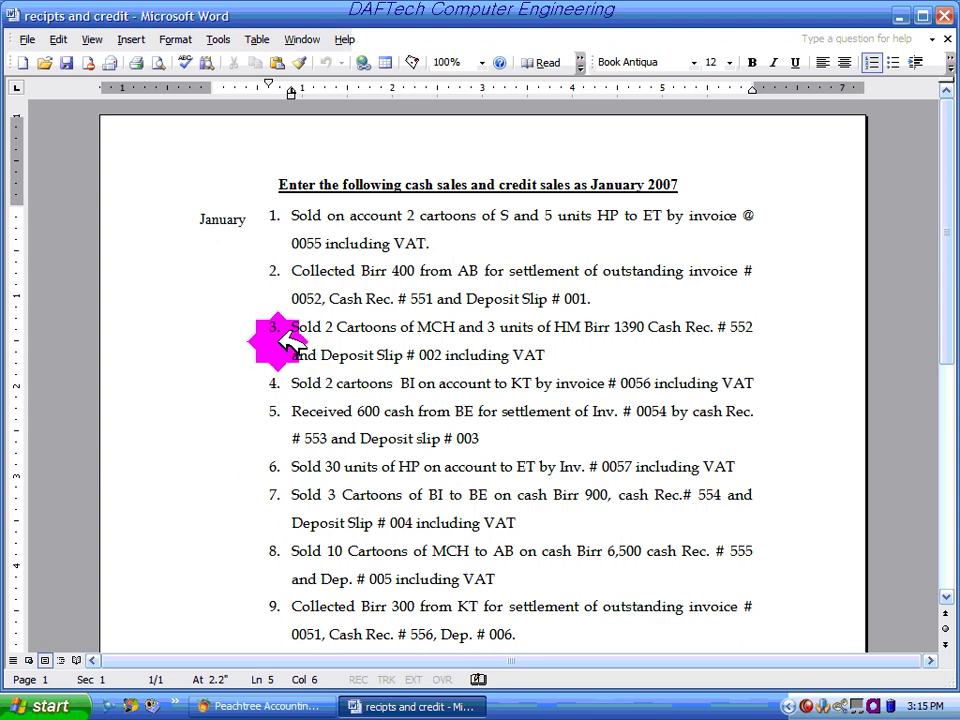
# - Finish reading transaction 3 in the Word document, switch to Peachtree Accounting and open the Receipts window
pyautogui.click(322, 334)
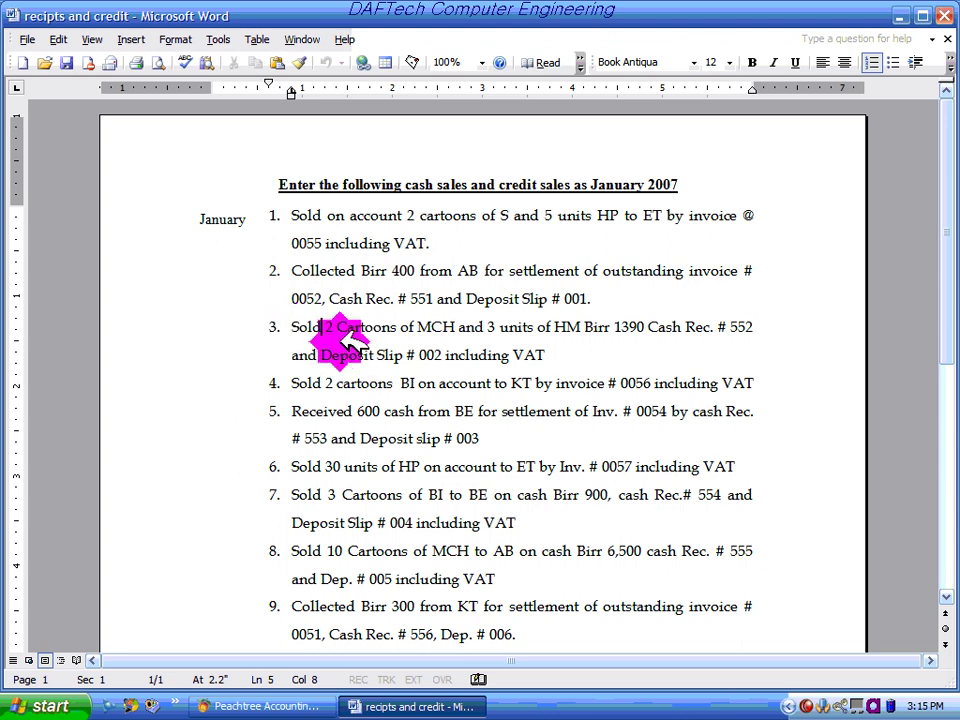
pyautogui.click(285, 705)
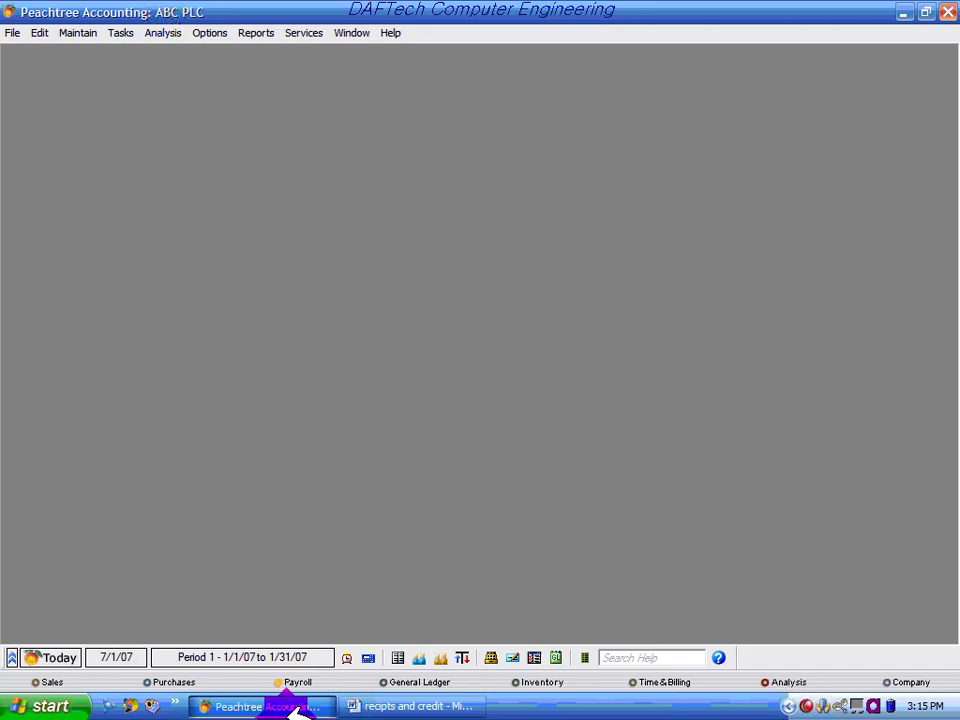
pyautogui.click(130, 32)
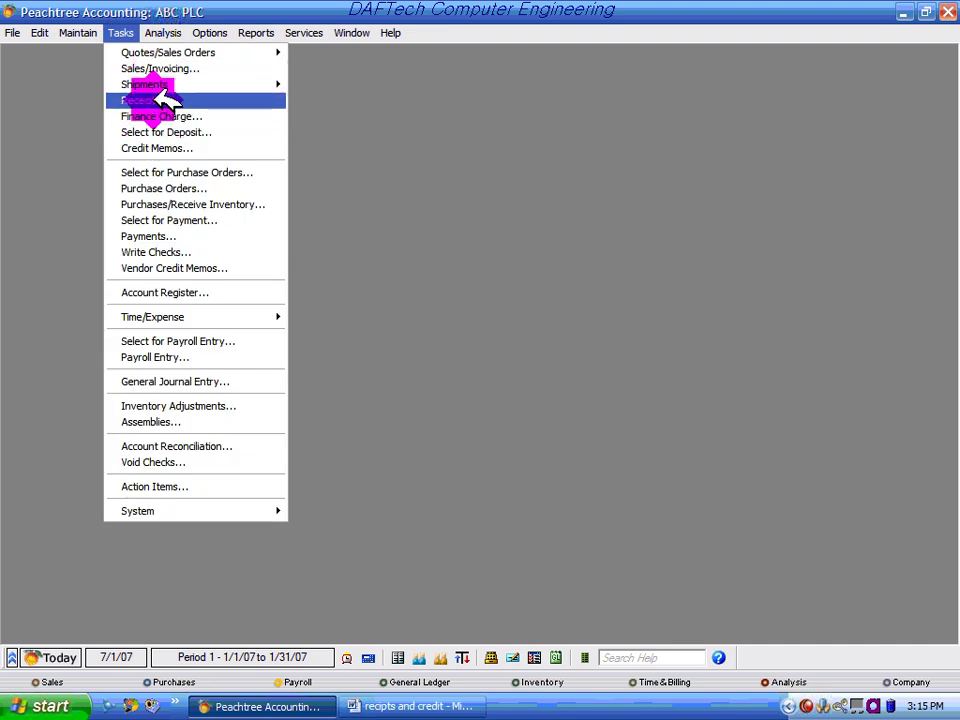
pyautogui.click(160, 100)
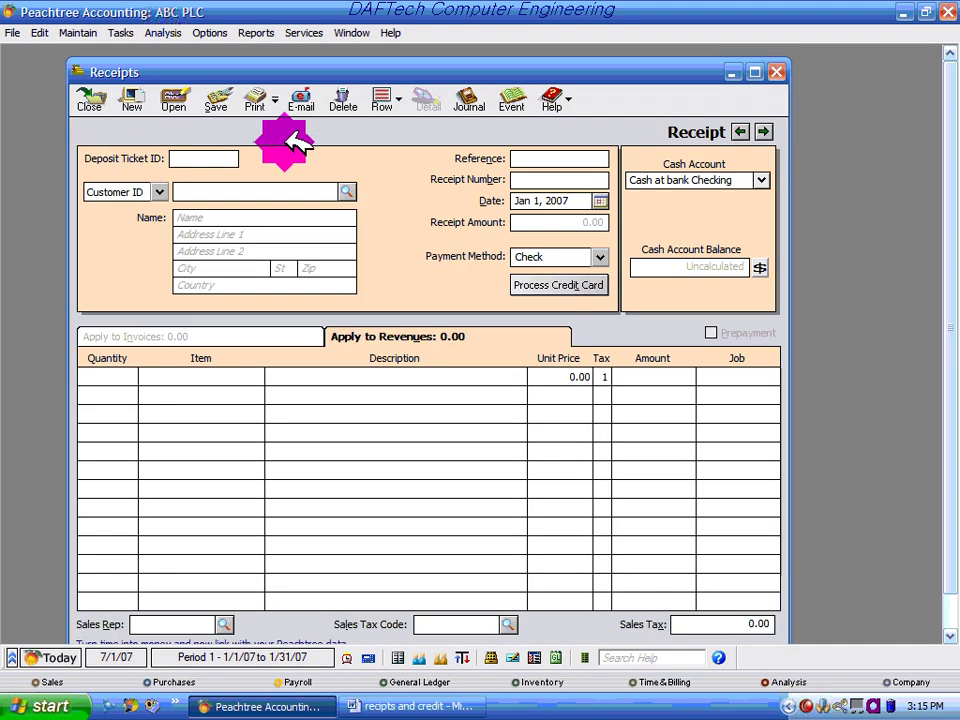
# - Enter deposit ticket ID 002, reference 002, receipt number 552 and date Jan 3, 2007 on the new receipt
pyautogui.click(215, 157)
pyautogui.write('00')
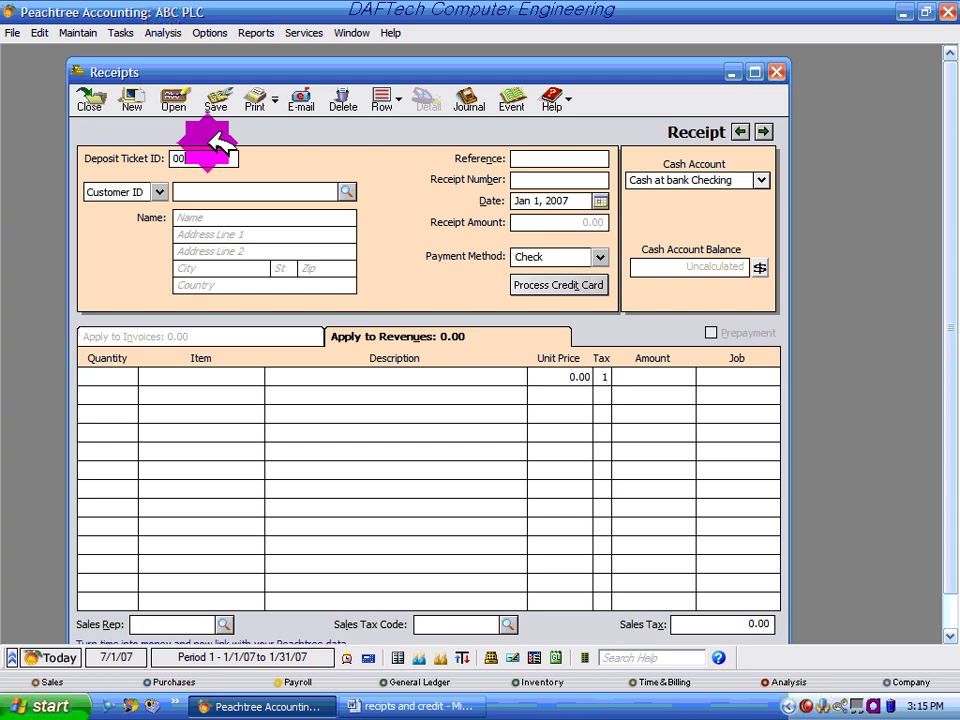
pyautogui.write('2')
pyautogui.click(533, 157)
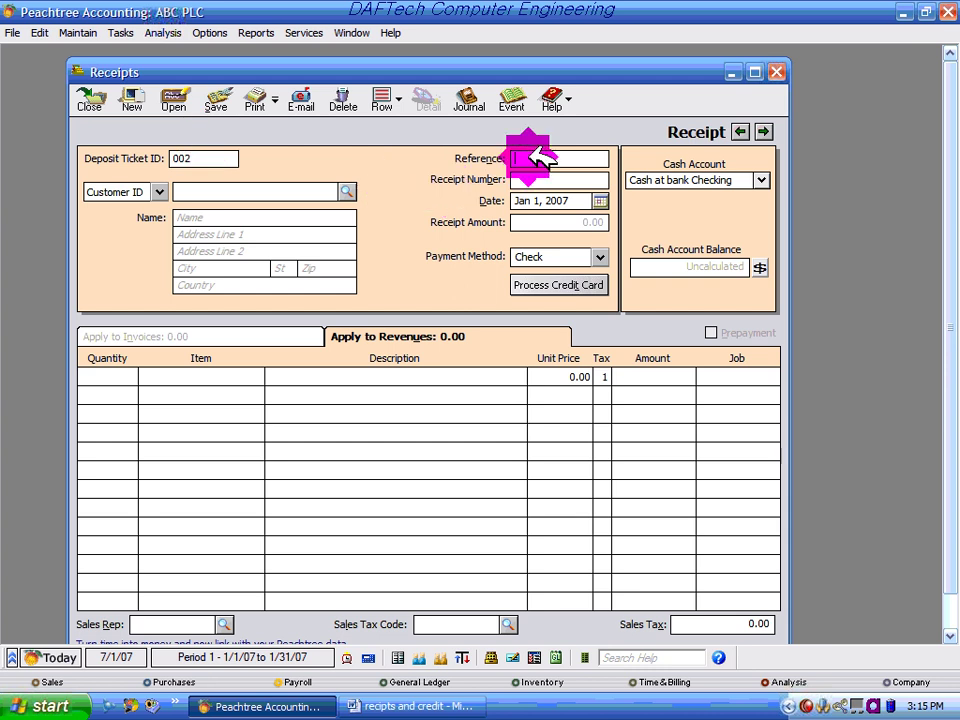
pyautogui.write('002')
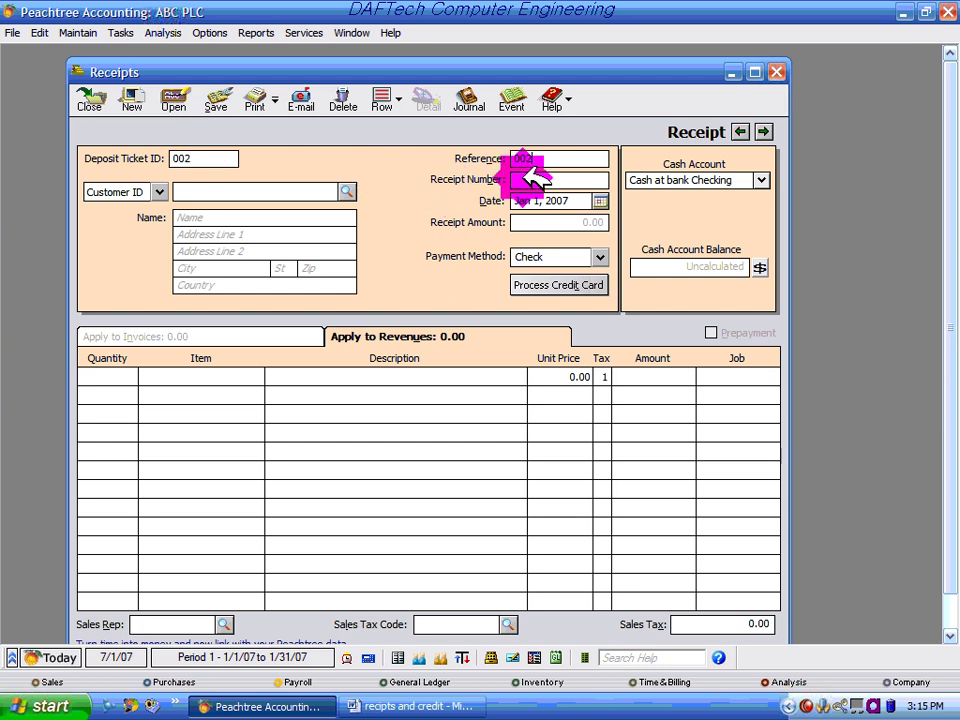
pyautogui.click(537, 178)
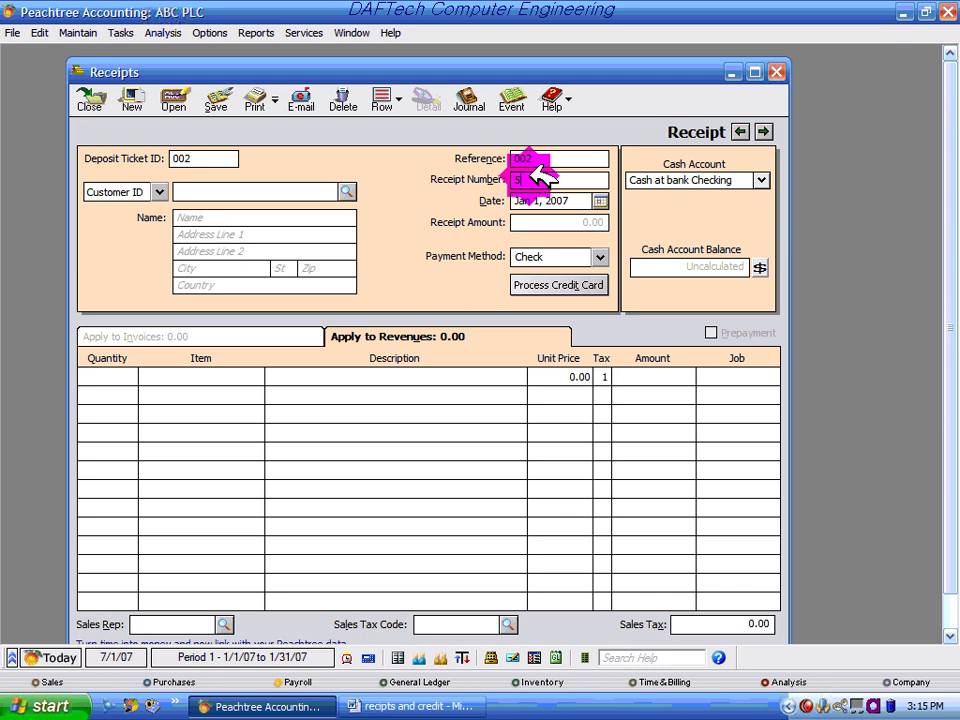
pyautogui.write('552')
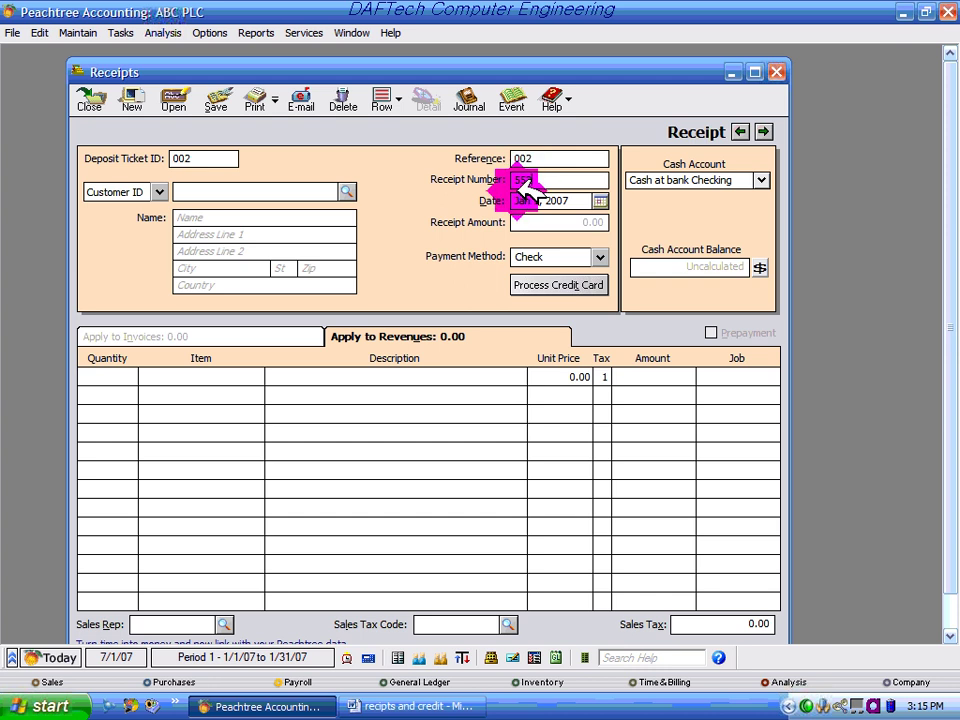
pyautogui.click(600, 200)
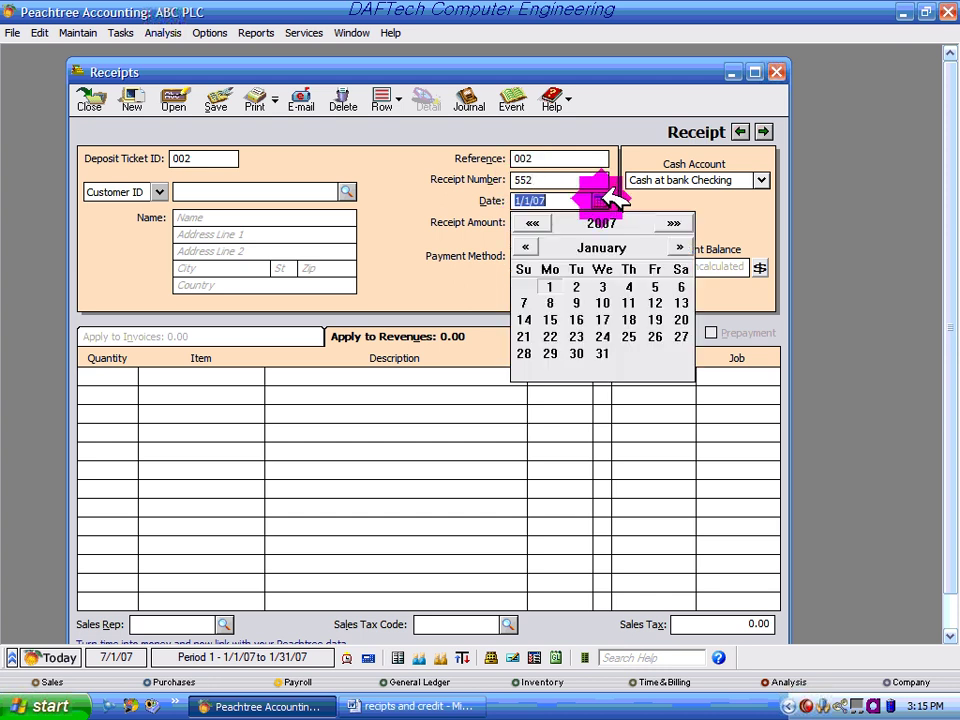
pyautogui.click(603, 287)
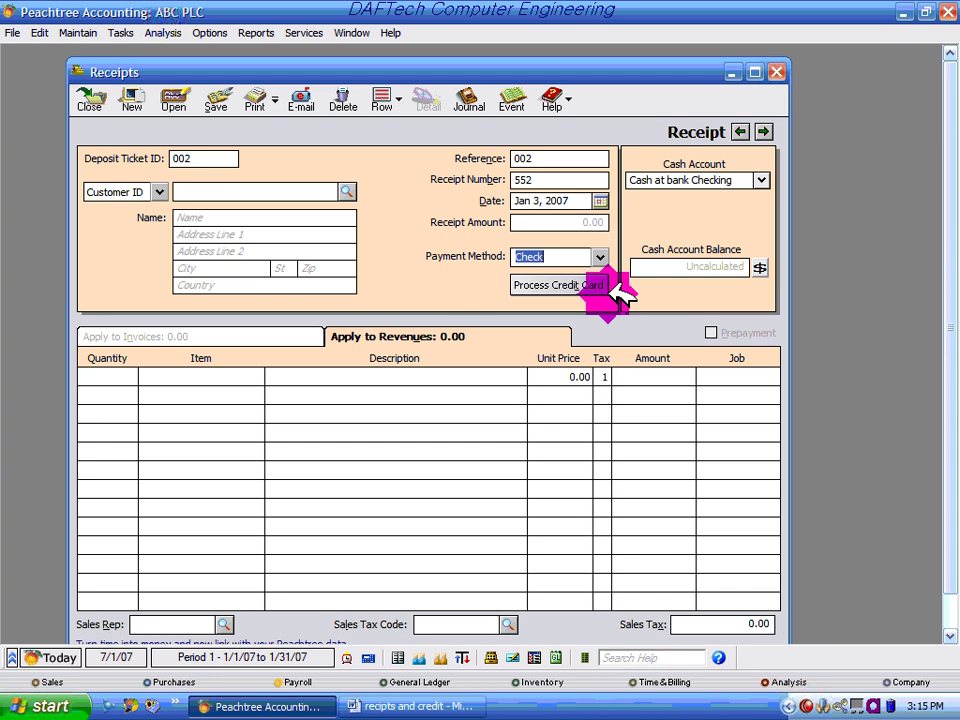
# - Check in Word whether transaction 3 names a customer, return to Peachtree Accounting and enter "Cah customer" as the receipt's name without a customer ID
pyautogui.click(347, 191)
pyautogui.click(347, 191)
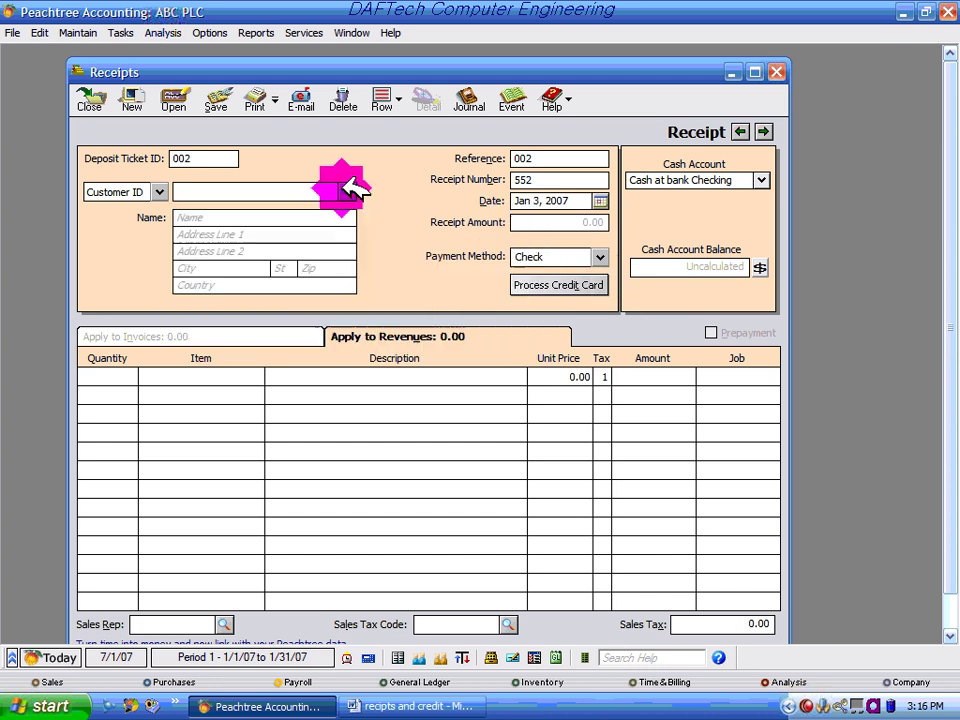
pyautogui.click(405, 706)
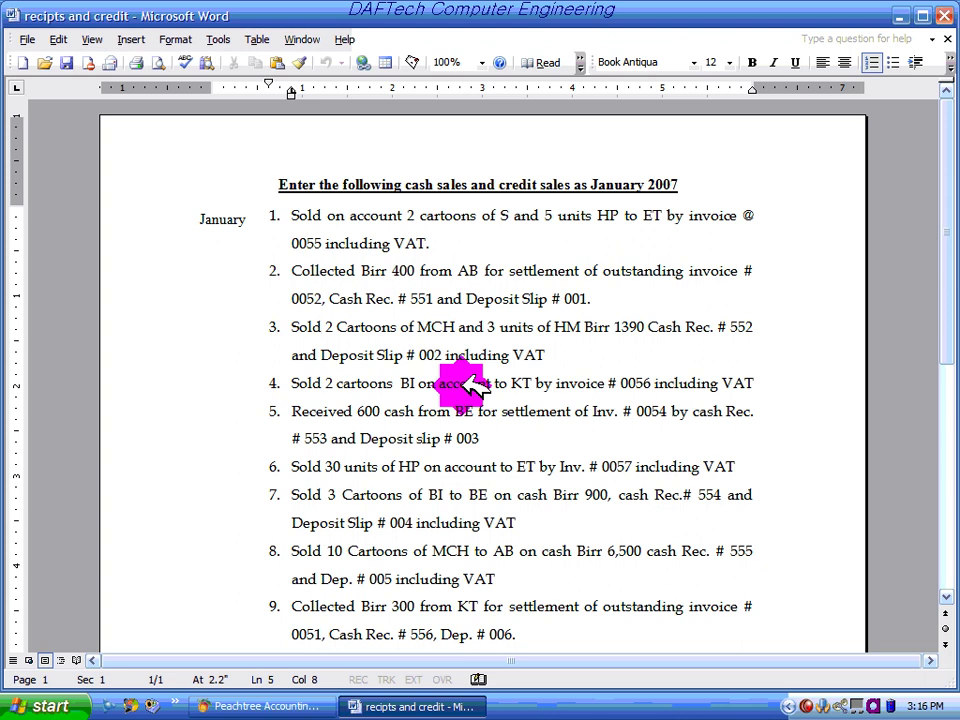
pyautogui.click(285, 705)
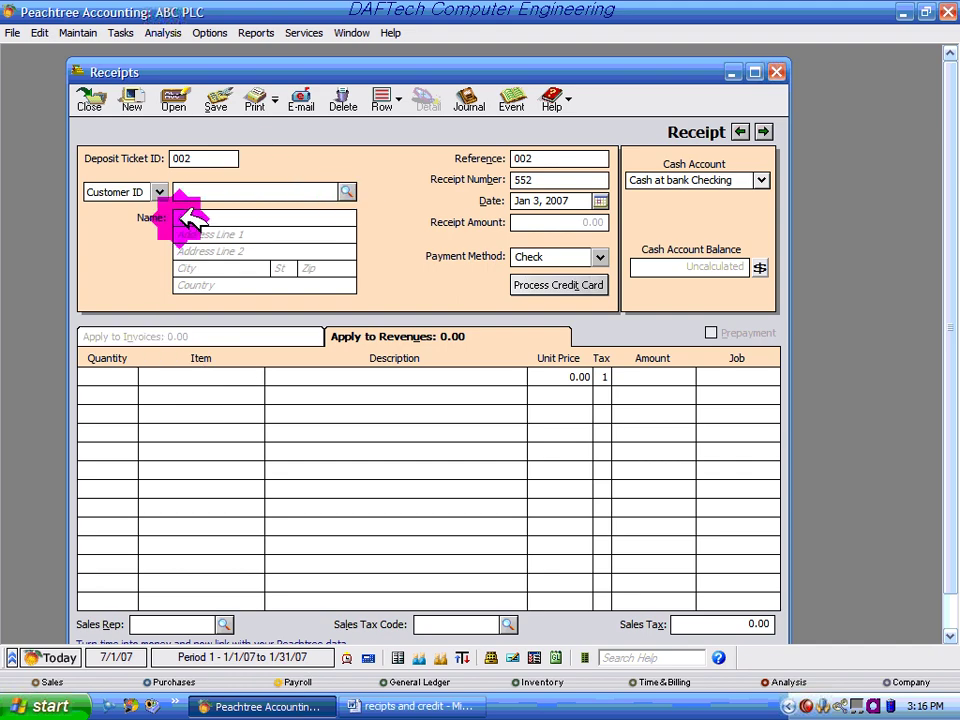
pyautogui.click(280, 219)
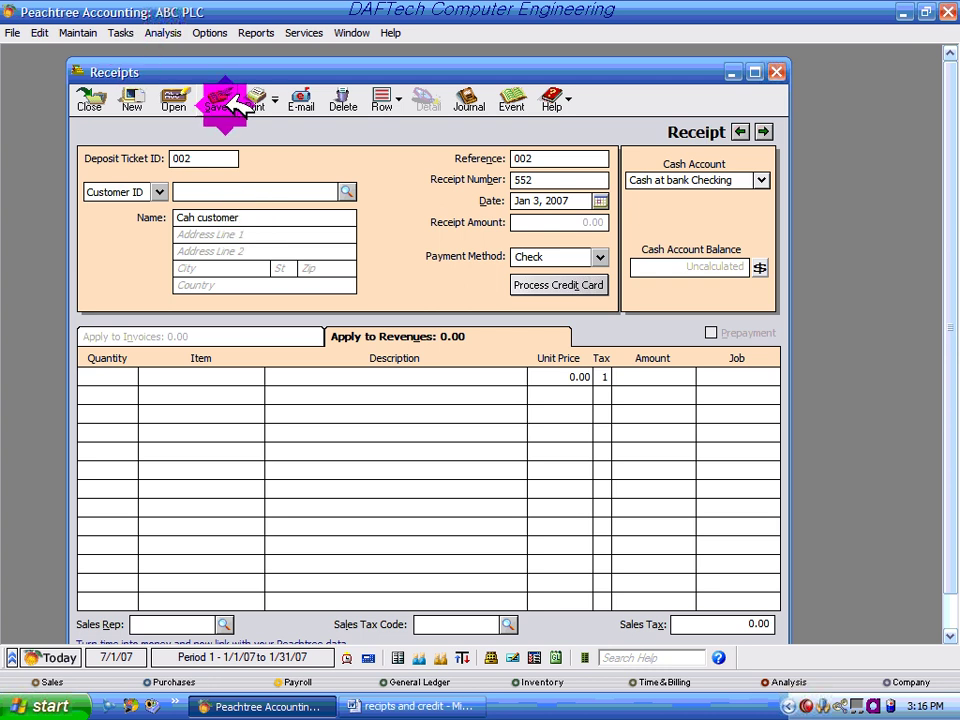
# - Check the sold quantities in the Word document and add a revenue line for 2 of item MC1001 in Peachtree Accounting
pyautogui.click(133, 376)
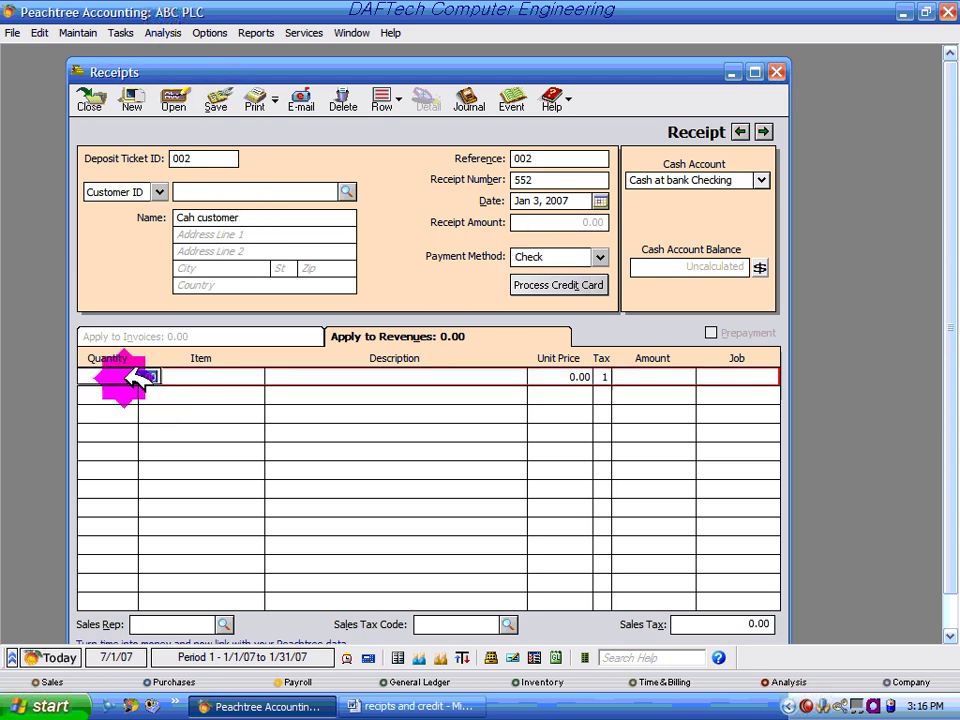
pyautogui.click(422, 706)
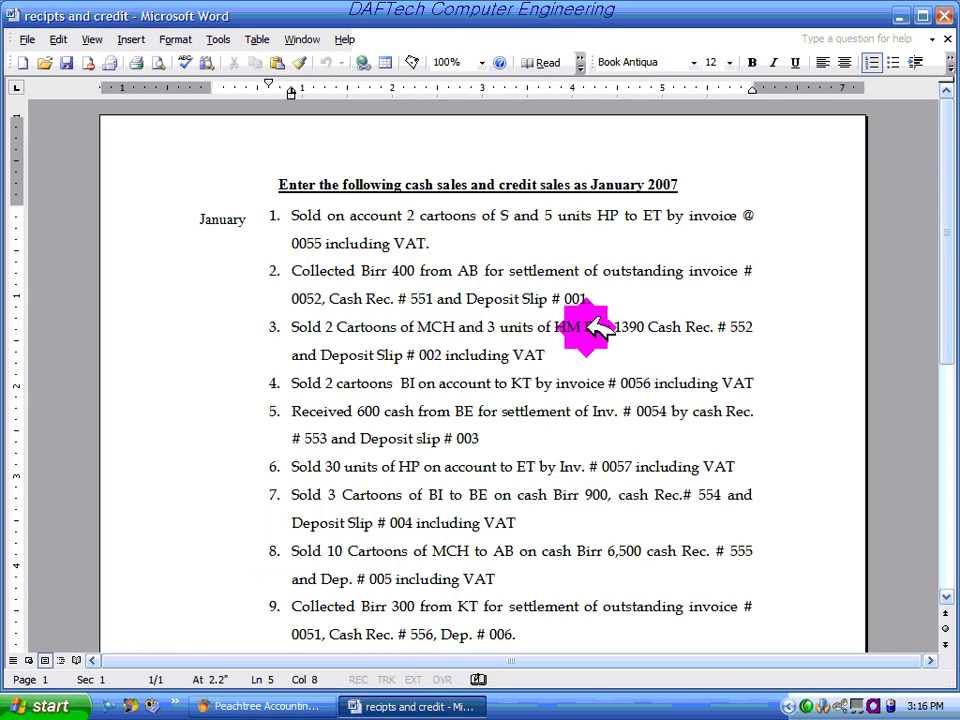
pyautogui.click(258, 706)
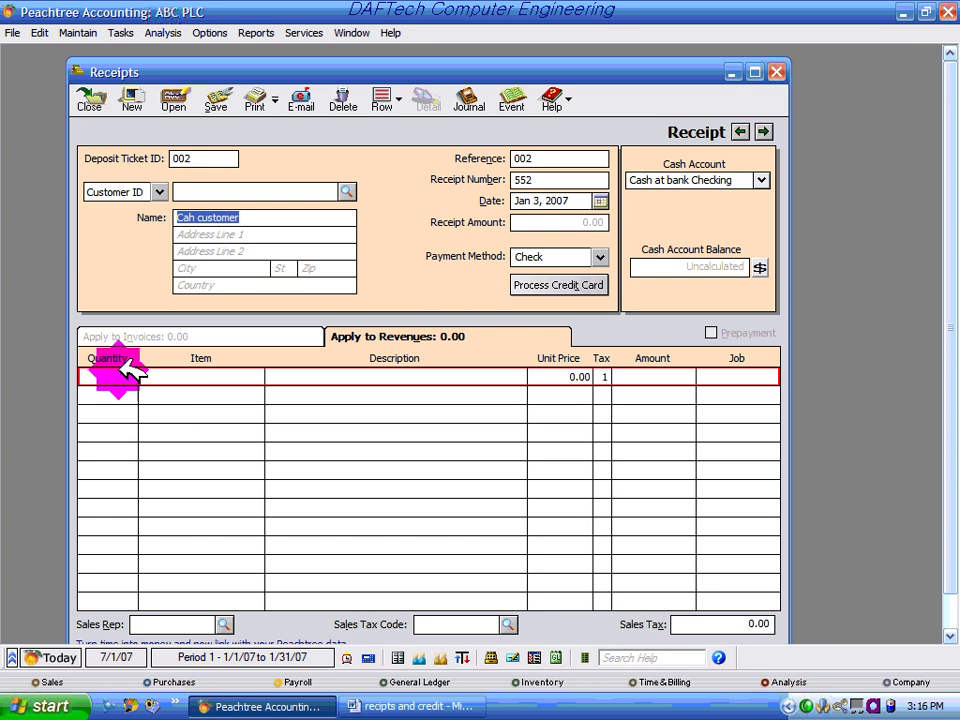
pyautogui.click(122, 374)
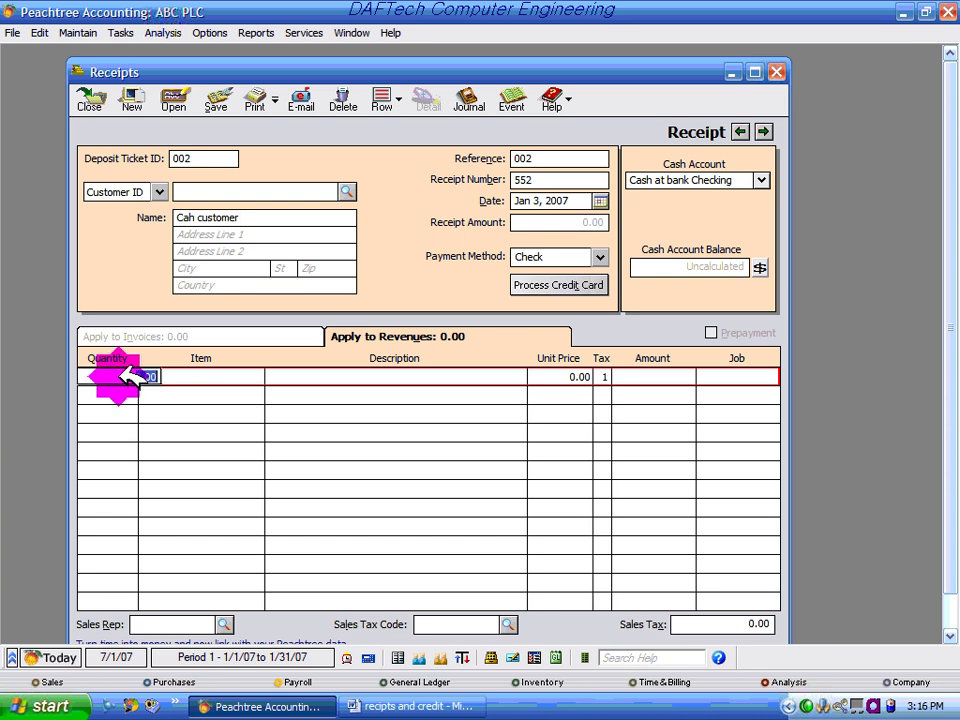
pyautogui.click(224, 376)
pyautogui.click(258, 376)
pyautogui.doubleClick(343, 436)
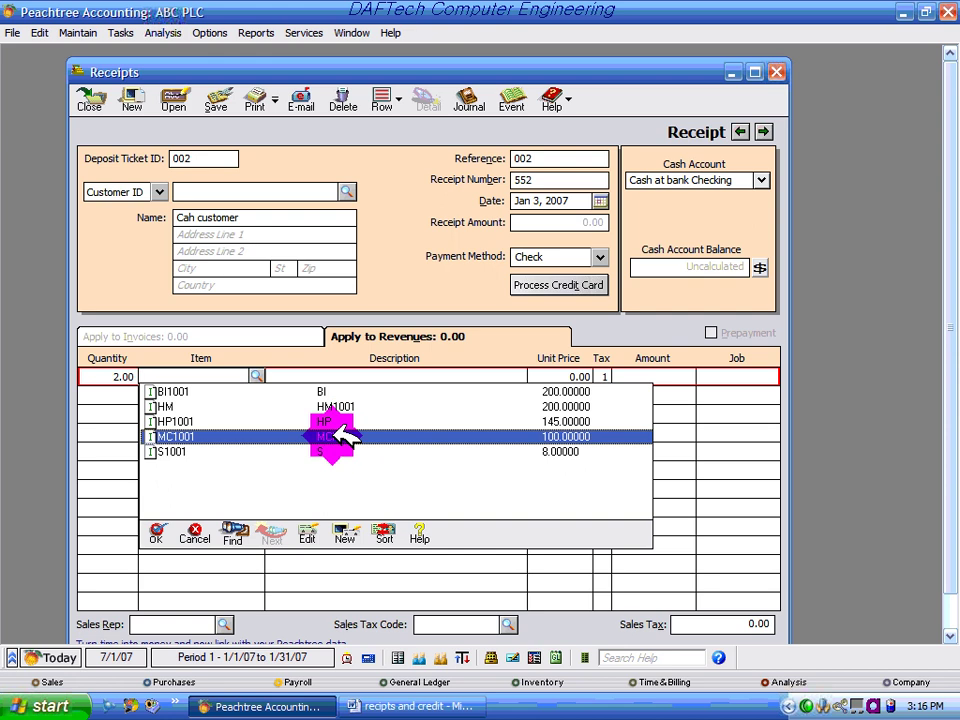
# - Add a second revenue line for 3 units of item HM and set the receipt's sales tax code to VAT
pyautogui.click(135, 399)
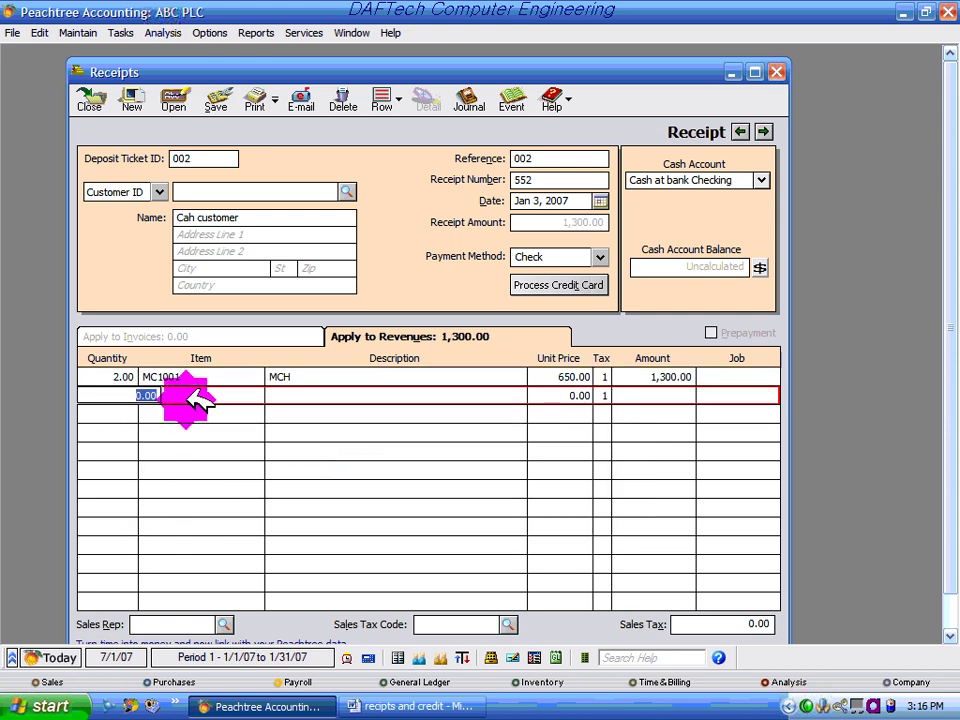
pyautogui.write('3')
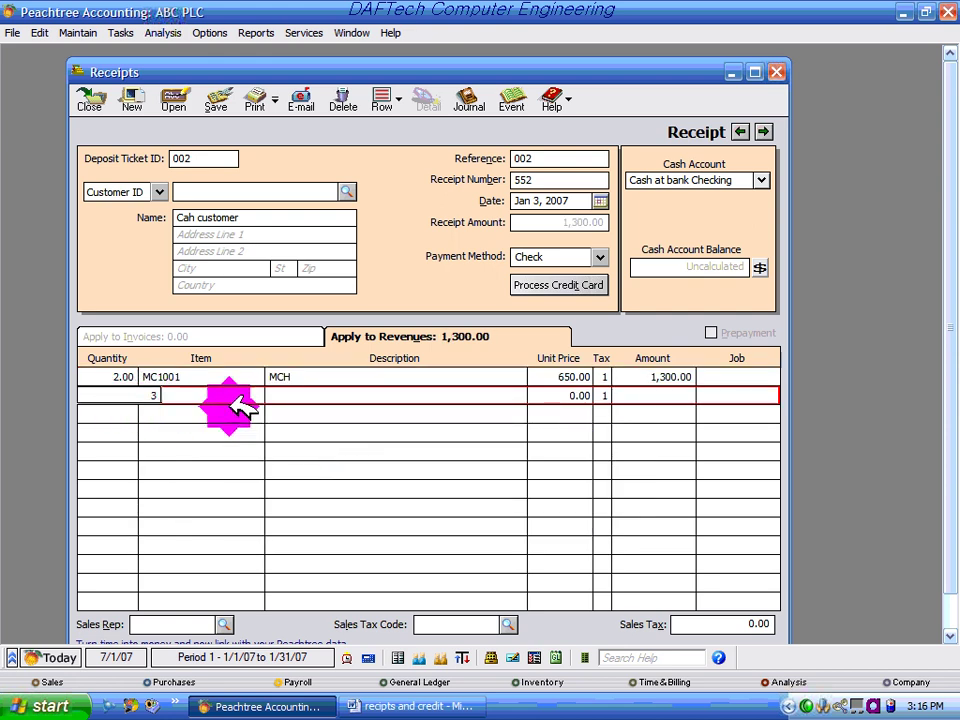
pyautogui.press('Tab')
pyautogui.click(258, 396)
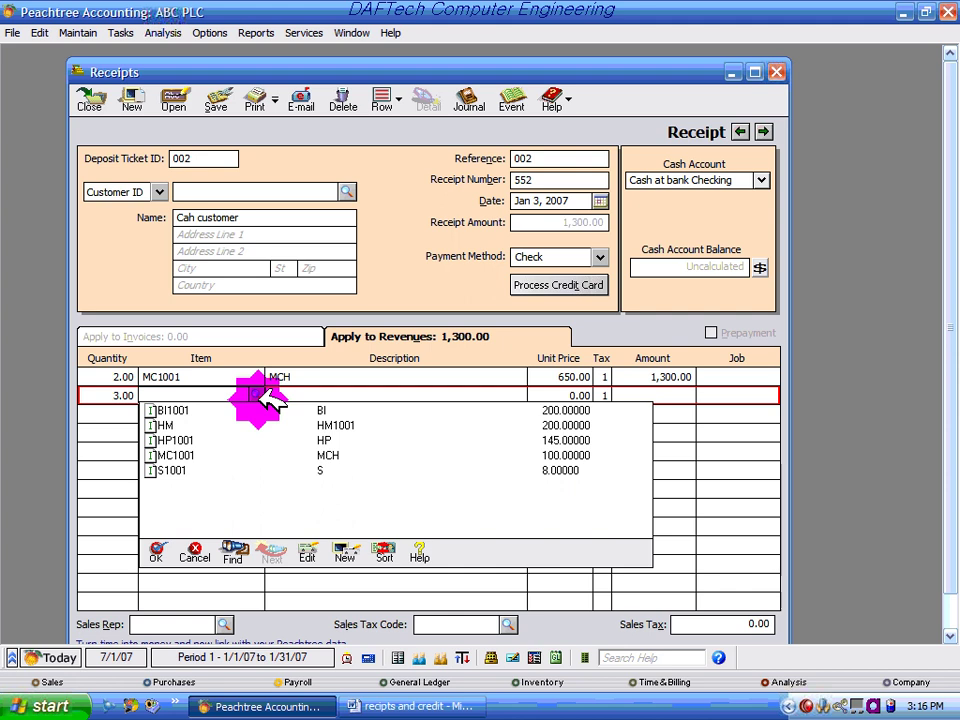
pyautogui.doubleClick(183, 425)
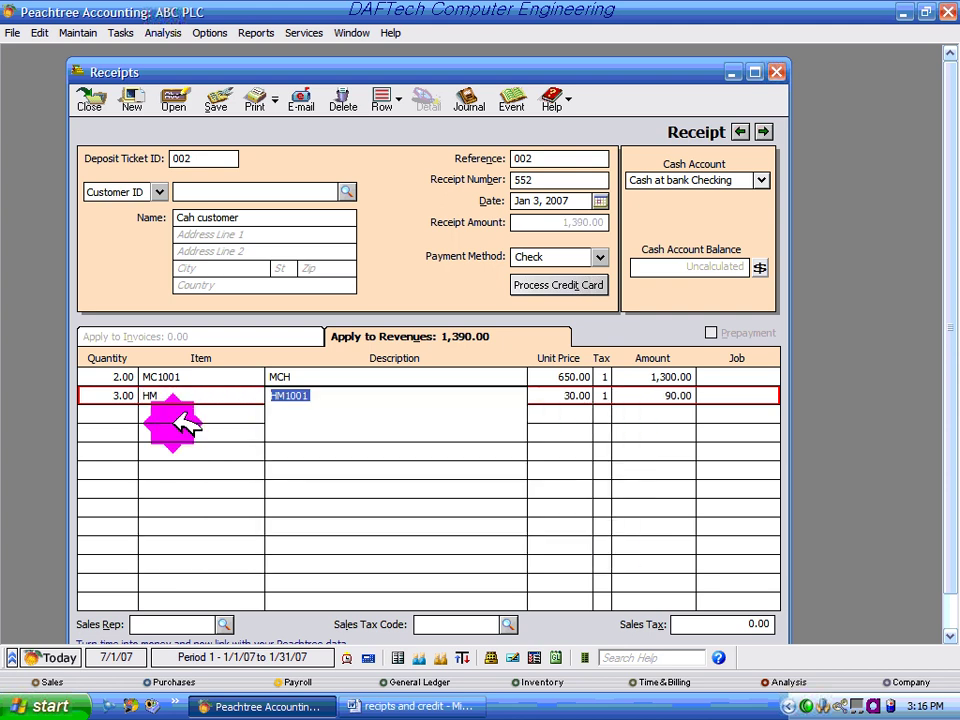
pyautogui.click(508, 624)
pyautogui.doubleClick(516, 443)
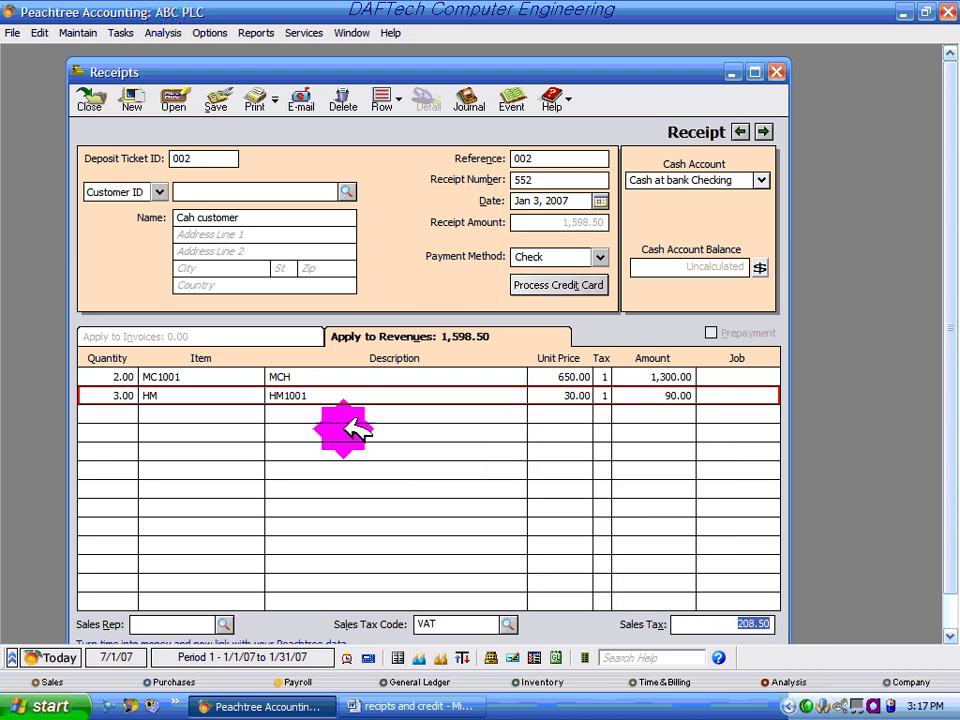
# - Examine the receipt's cash receipts journal entry, checking the tax, sales, cost of sales and receipt amount lines
pyautogui.click(468, 100)
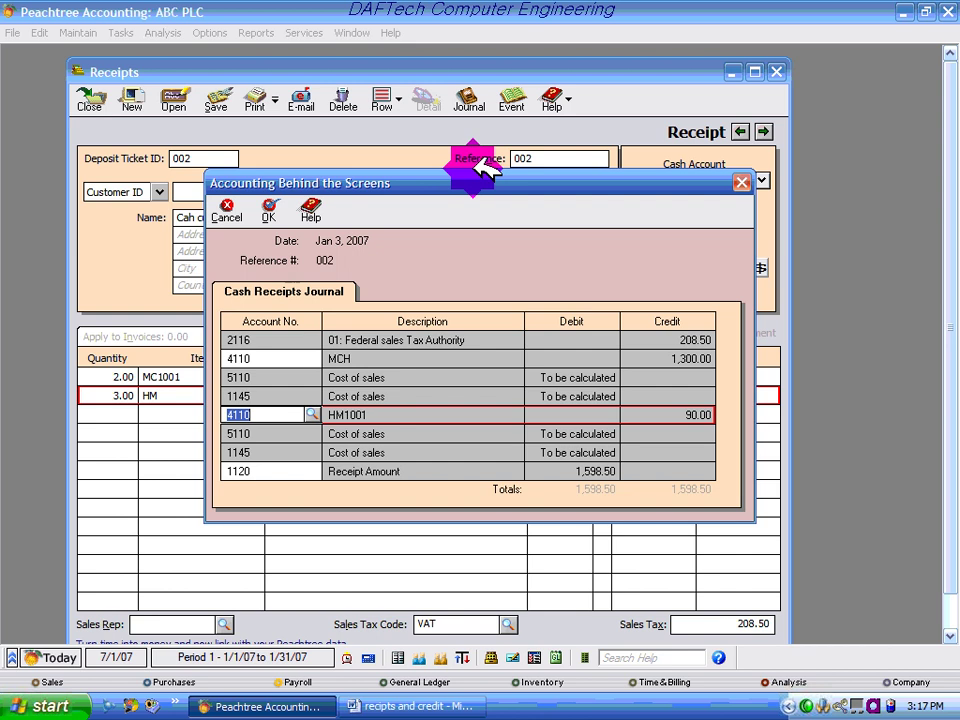
pyautogui.moveTo(478, 182); pyautogui.dragTo(450, 336)
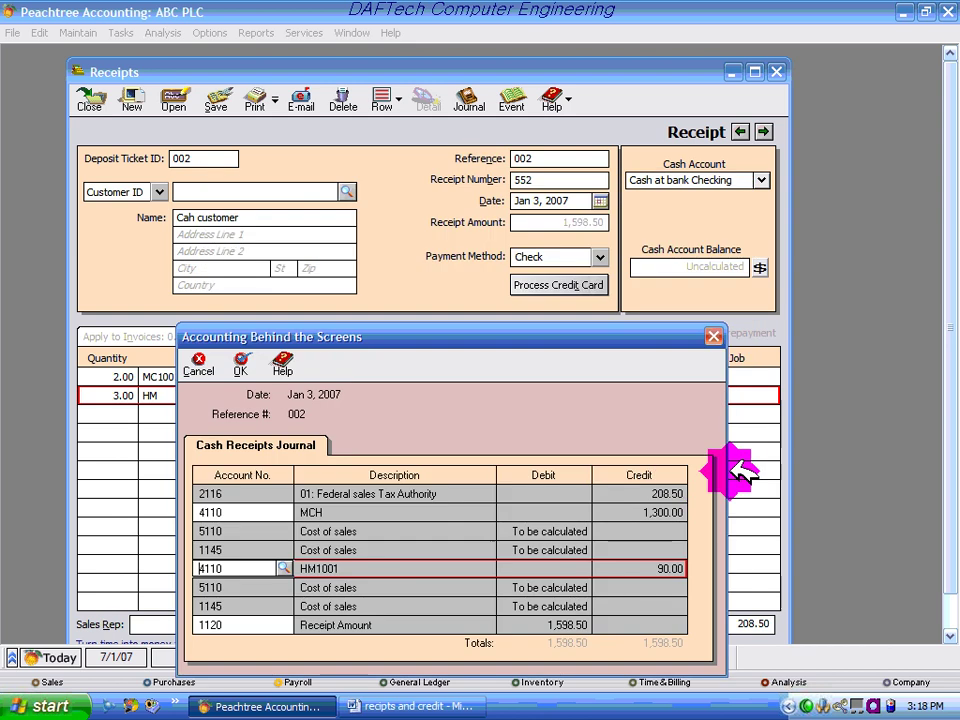
pyautogui.click(661, 492)
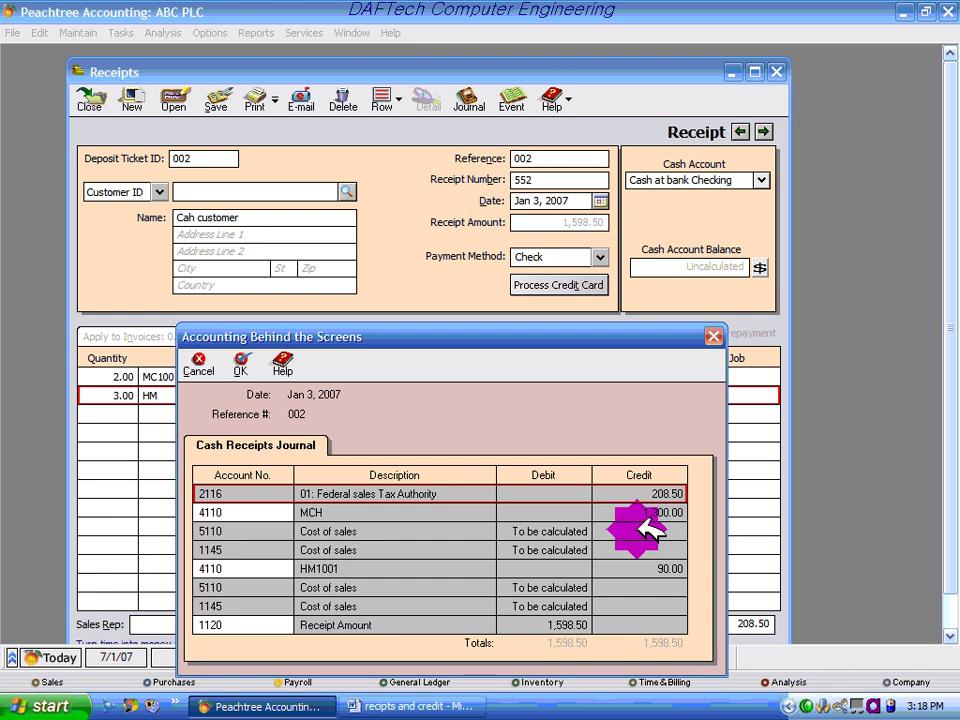
pyautogui.click(645, 511)
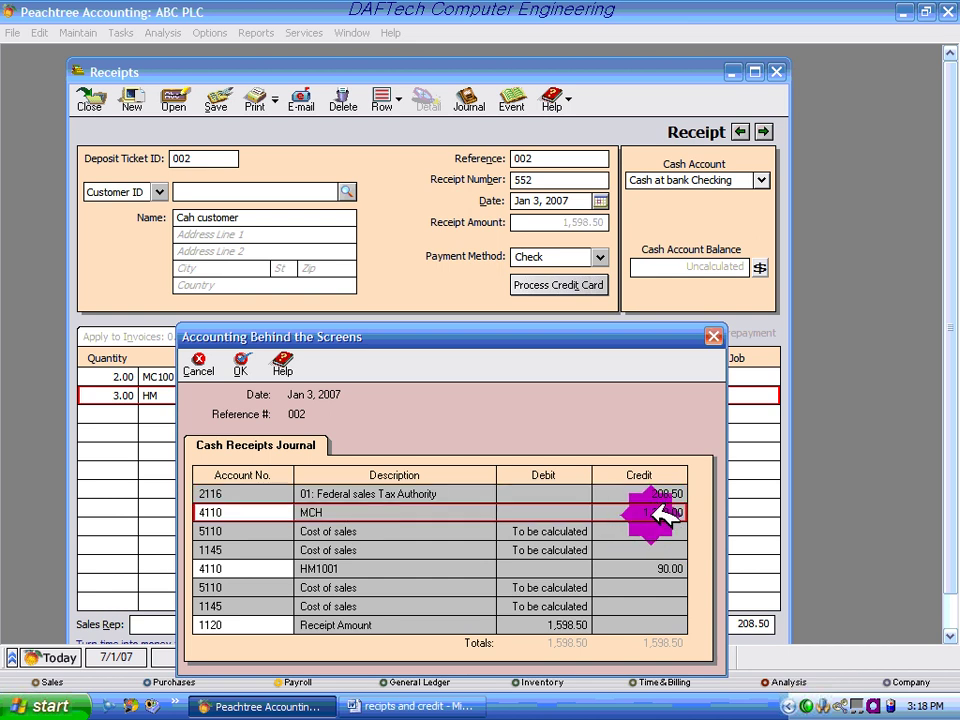
pyautogui.click(680, 568)
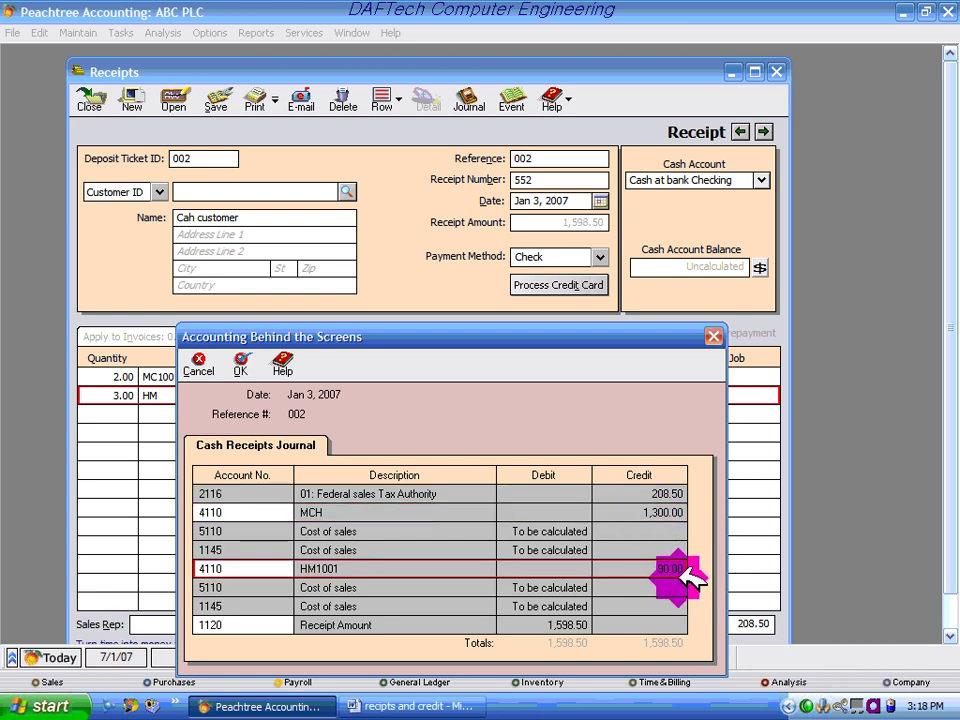
pyautogui.click(566, 624)
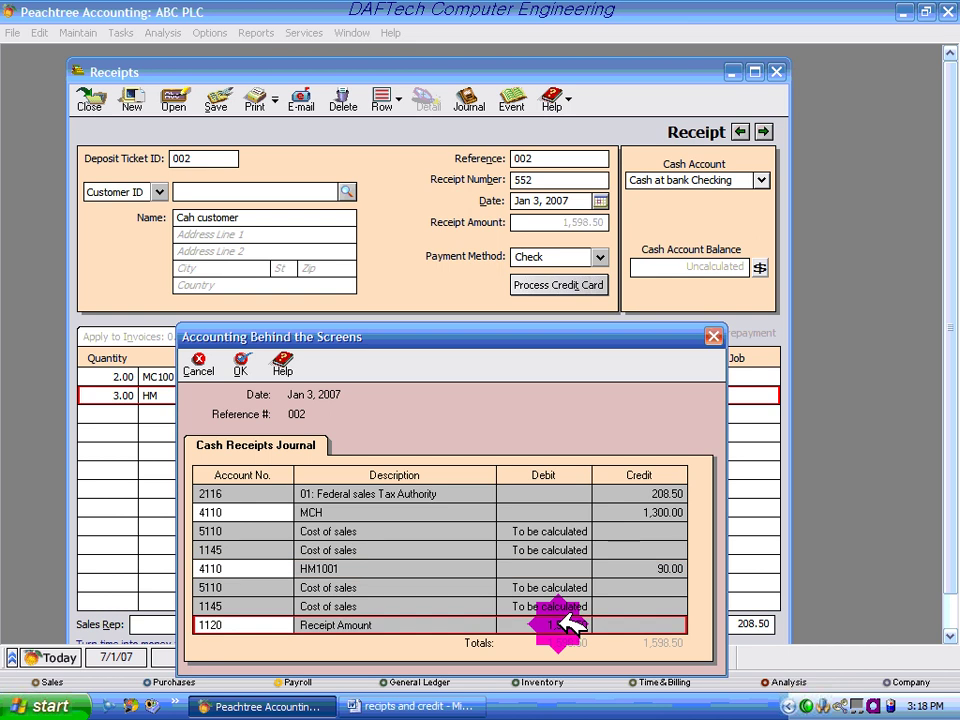
pyautogui.click(540, 531)
pyautogui.click(540, 550)
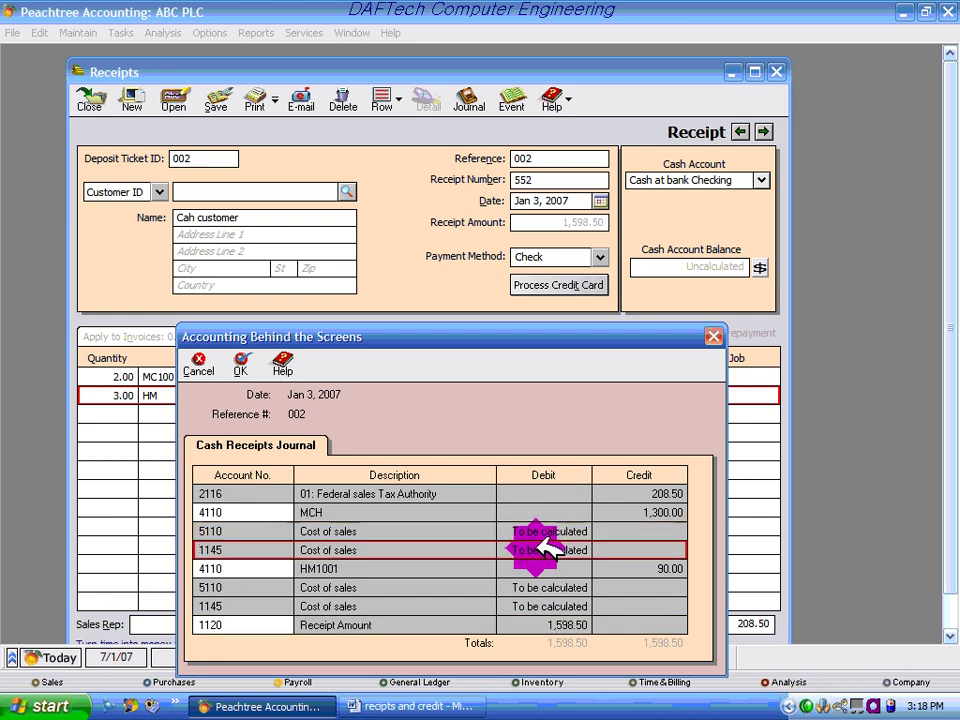
pyautogui.click(540, 585)
pyautogui.click(550, 606)
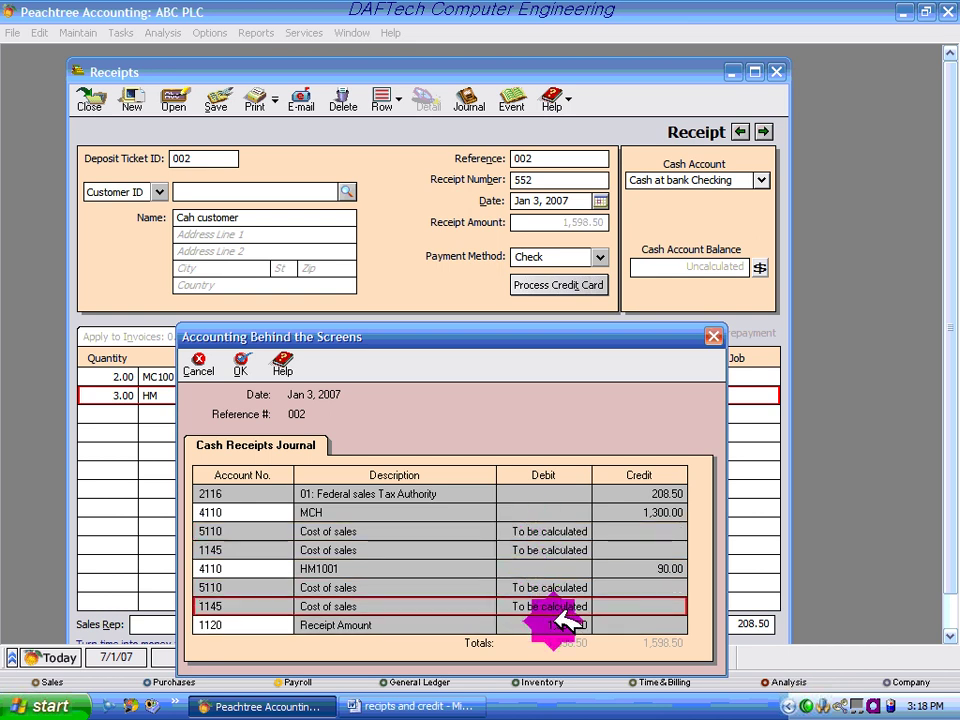
pyautogui.click(558, 624)
pyautogui.click(566, 570)
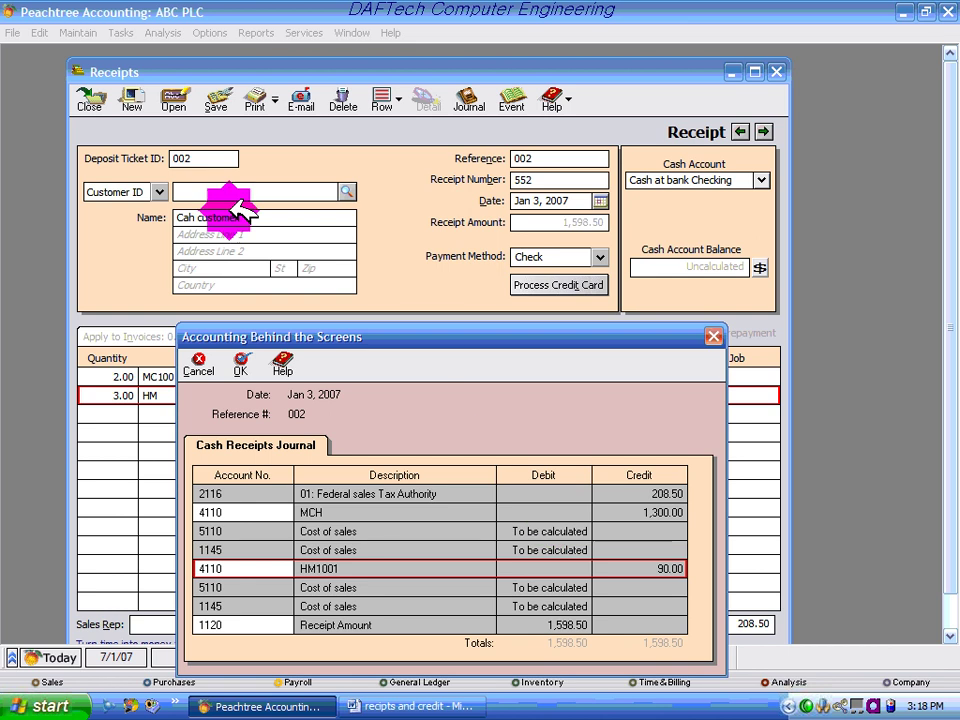
# - Close the journal entry view without changes and save the cash sale receipt
pyautogui.click(200, 366)
pyautogui.click(220, 100)
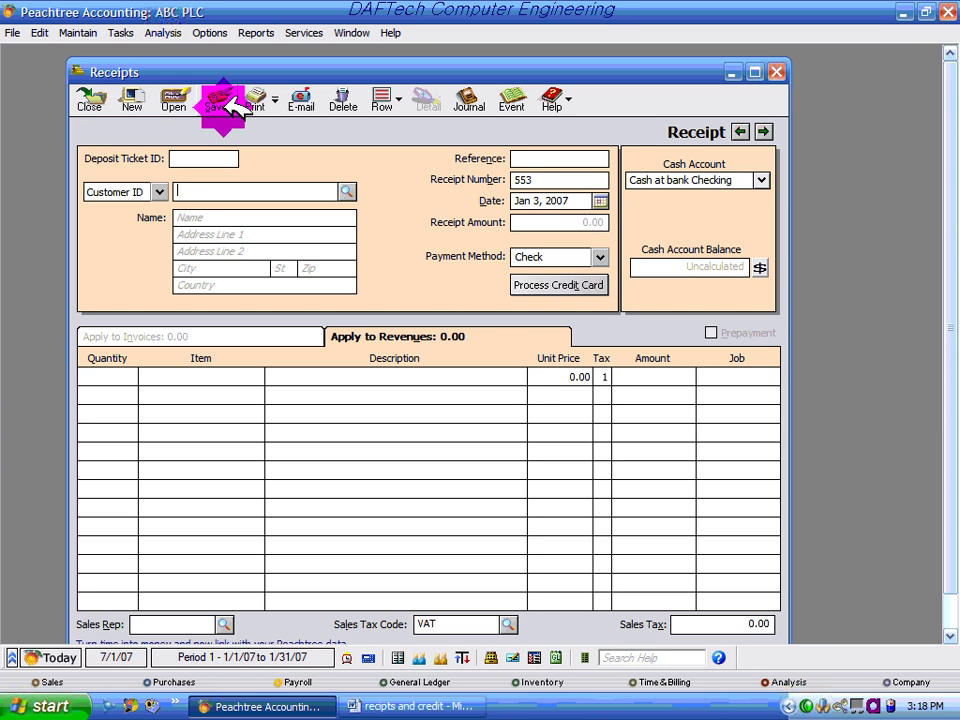
# - Close the Receipts window and display the Inventory Unit Activity Report to check the units sold and quantities on hand
pyautogui.click(780, 72)
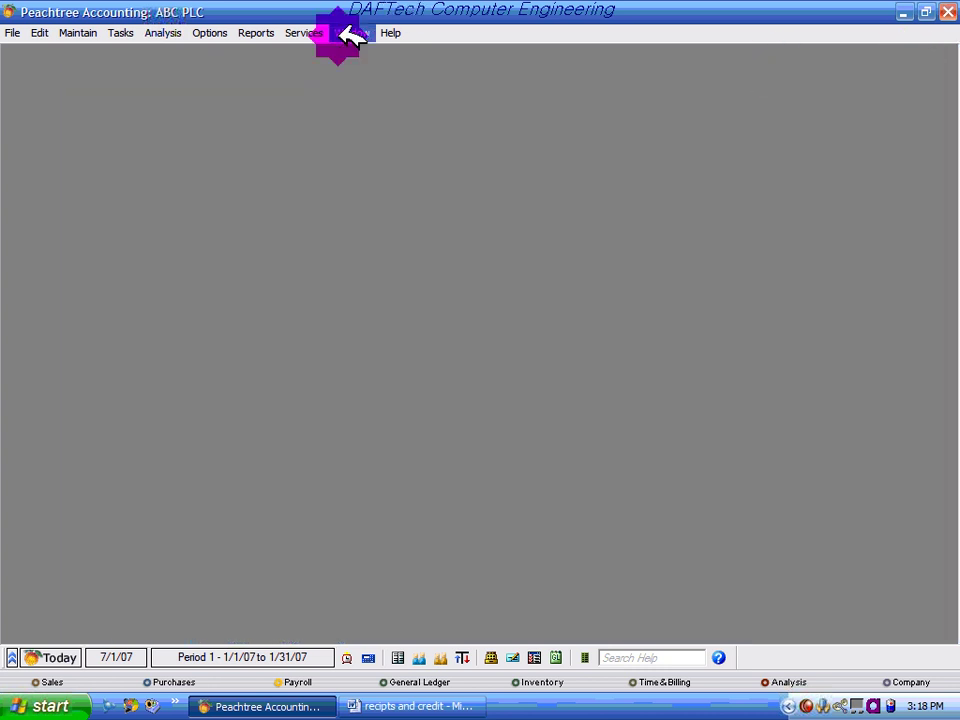
pyautogui.click(256, 33)
pyautogui.click(288, 149)
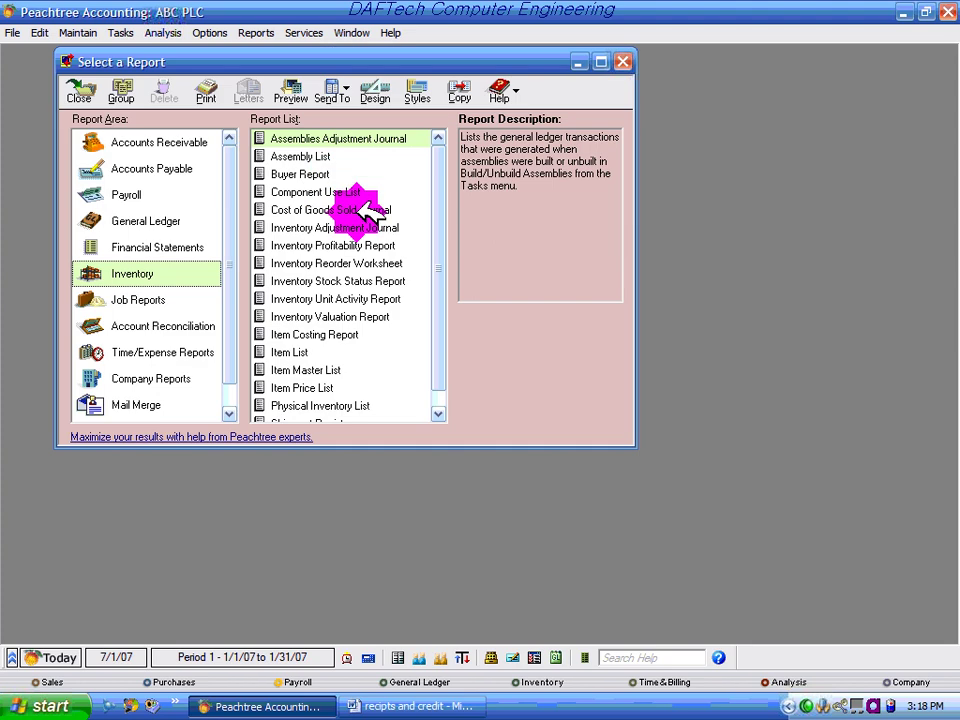
pyautogui.doubleClick(364, 299)
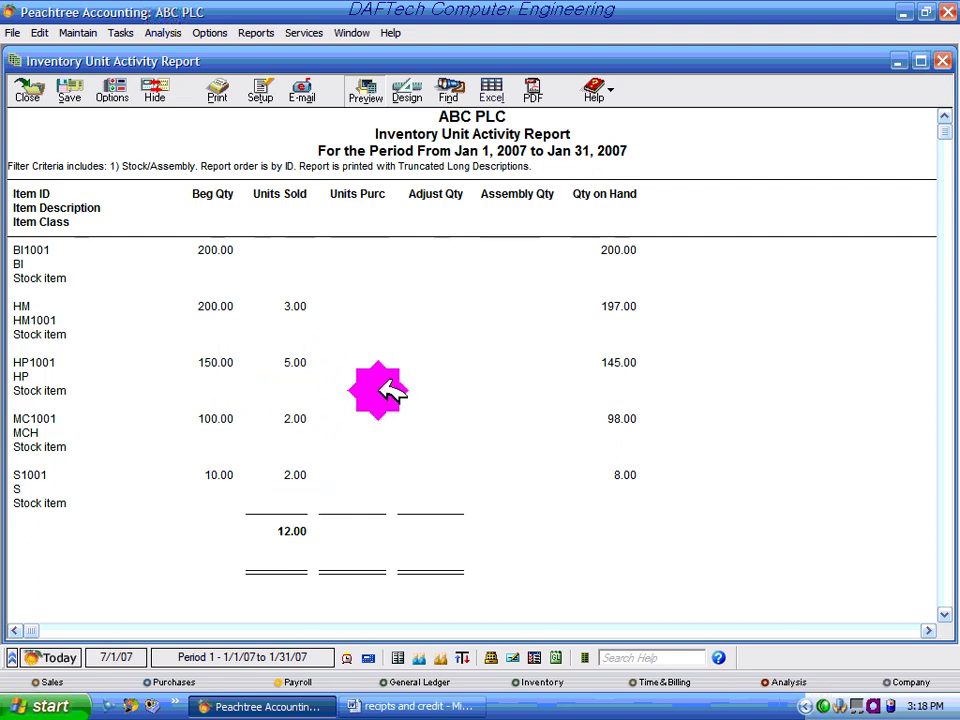
# - Read transaction 4 in the Word exercise list and open a blank sales invoice in Peachtree Accounting
pyautogui.click(432, 705)
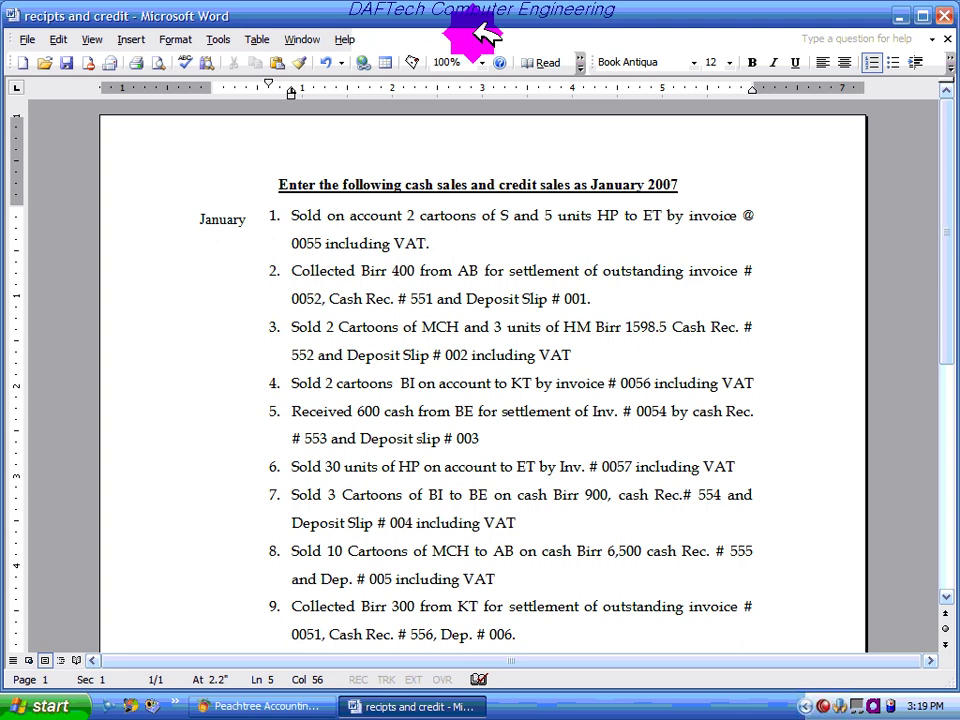
pyautogui.click(766, 381)
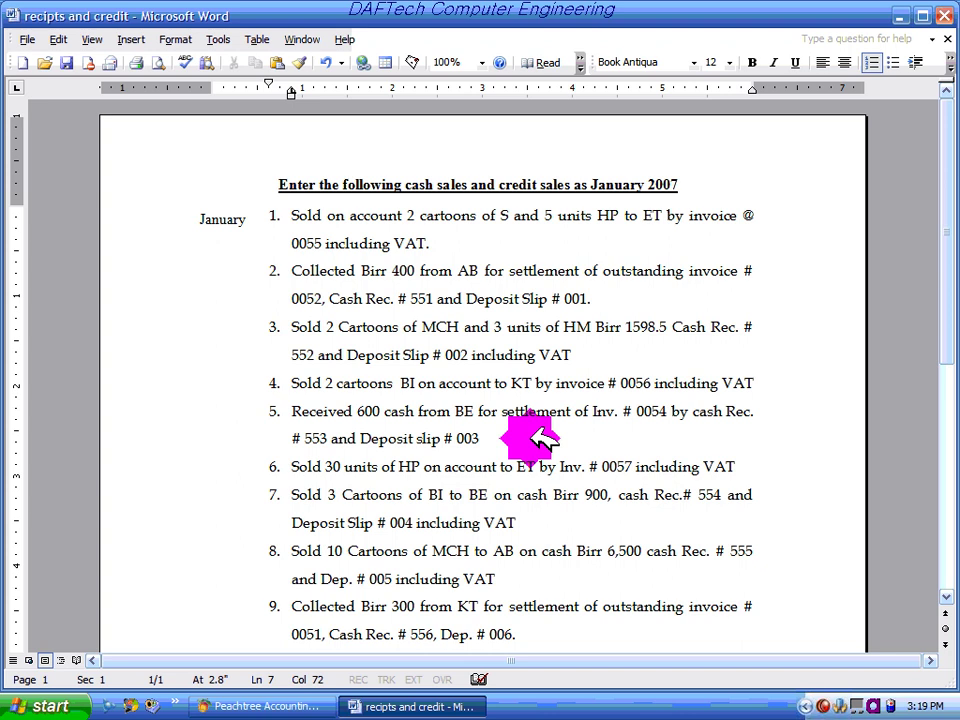
pyautogui.click(900, 15)
pyautogui.click(120, 32)
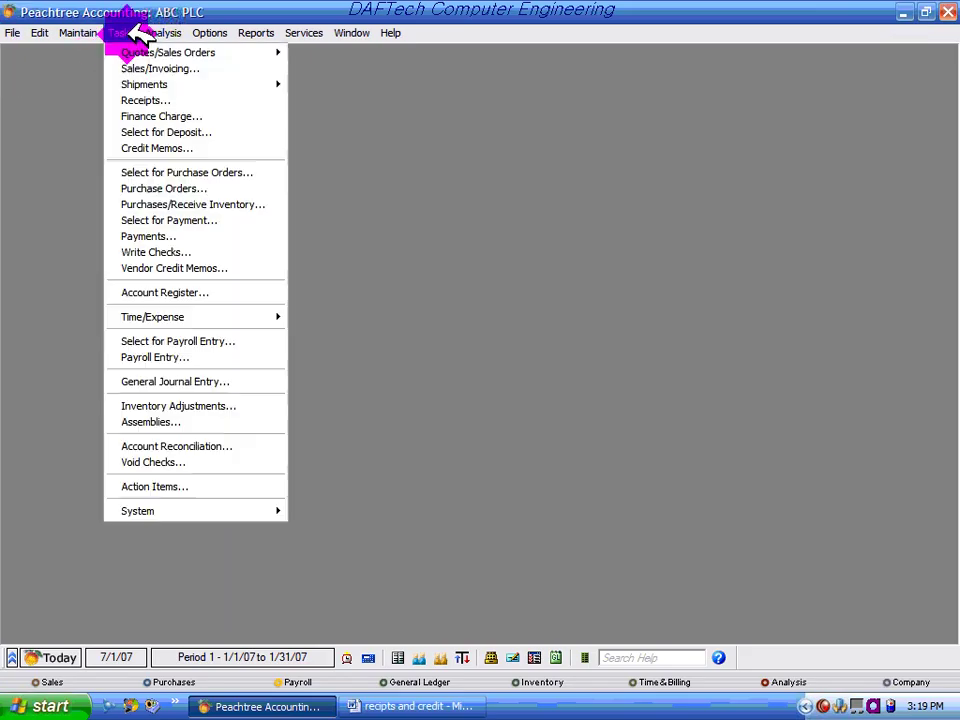
pyautogui.click(185, 68)
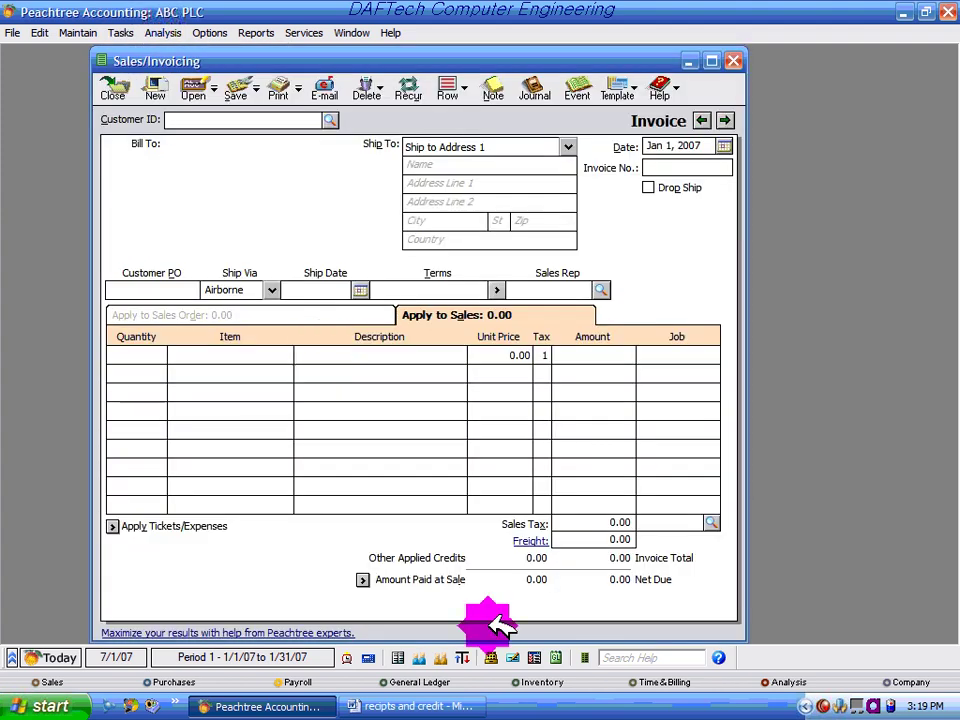
# - Check the customer of transaction 4 in Word and select customer KT for the invoice in Peachtree Accounting
pyautogui.click(440, 708)
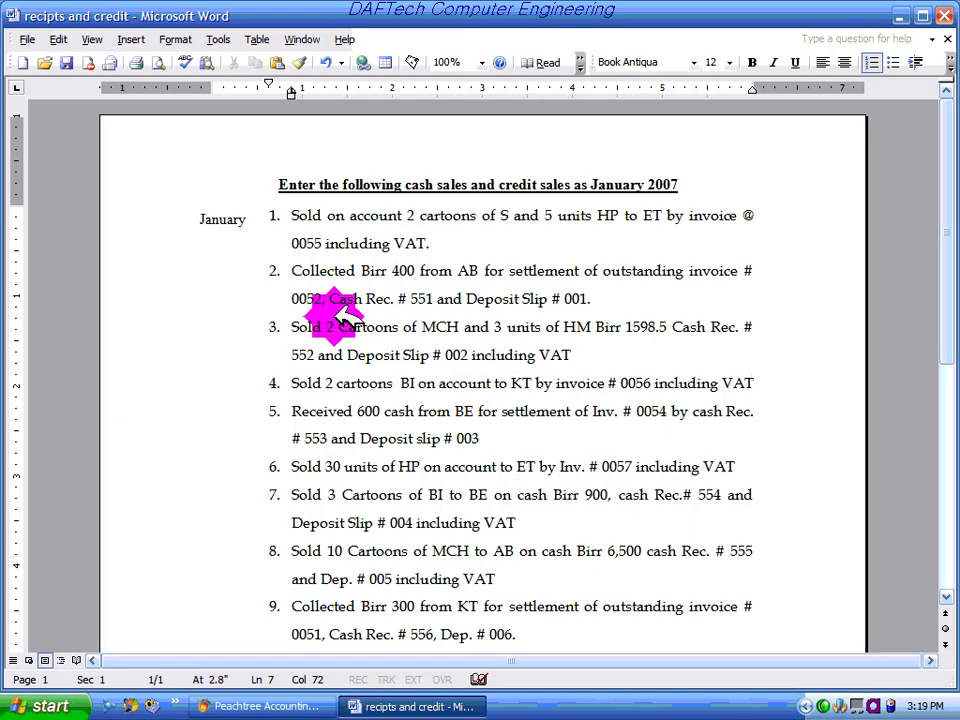
pyautogui.doubleClick(522, 383)
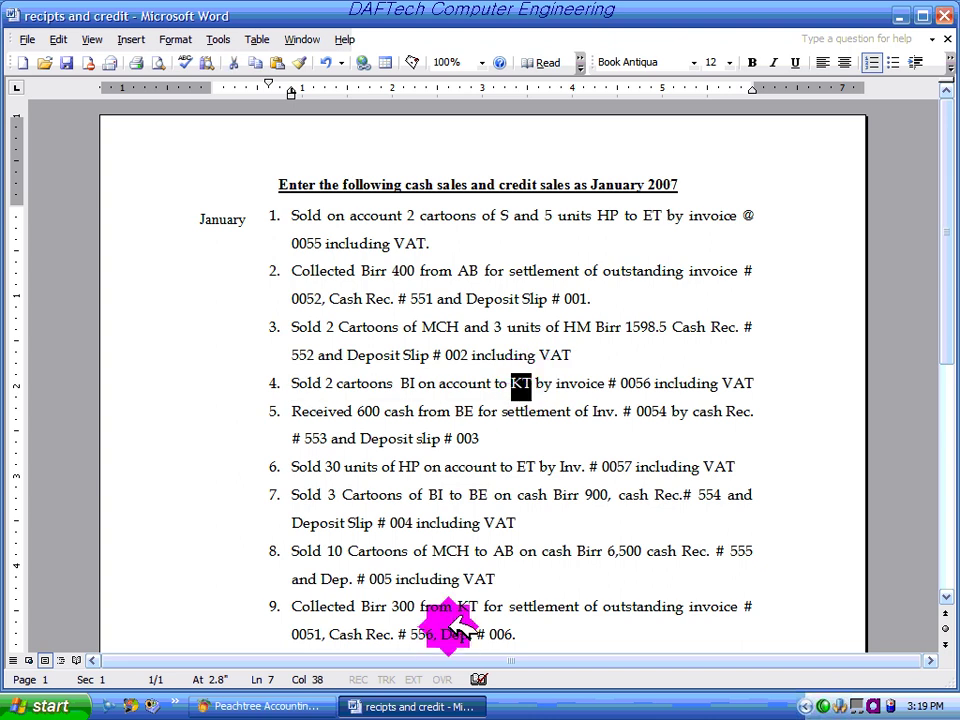
pyautogui.click(330, 706)
pyautogui.click(332, 418)
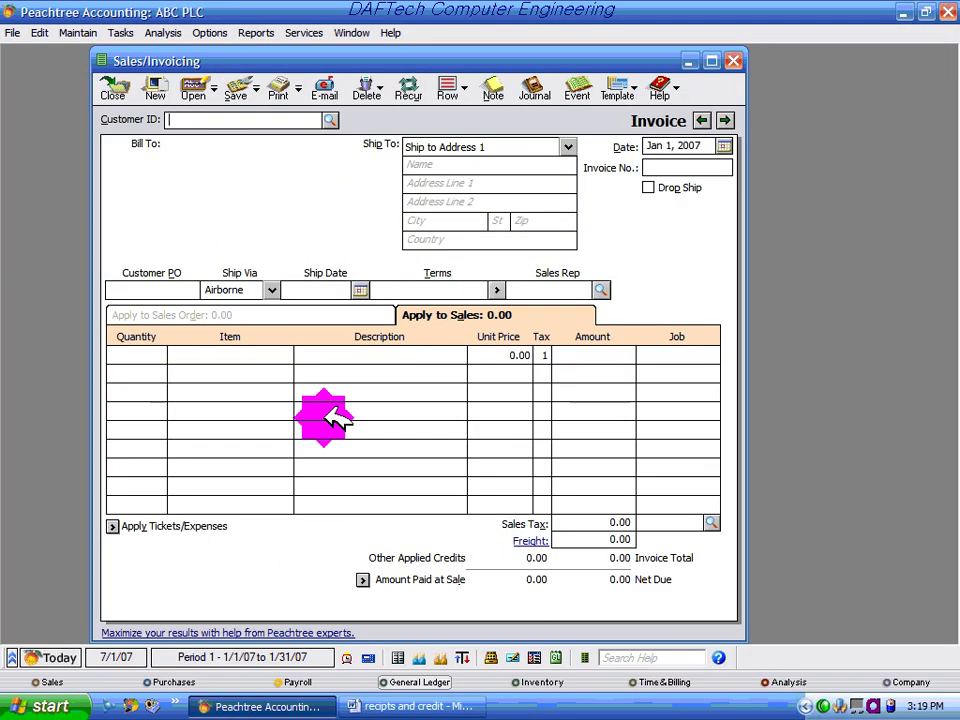
pyautogui.click(321, 118)
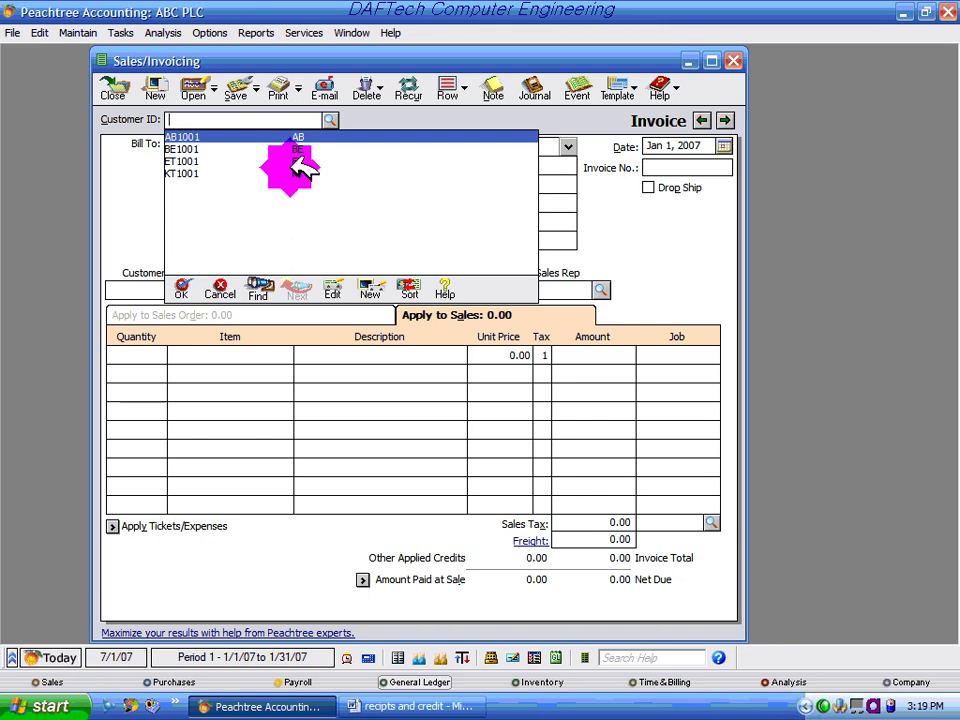
pyautogui.click(311, 174)
# - Set the invoice date to Jan 4, 2007
pyautogui.click(432, 706)
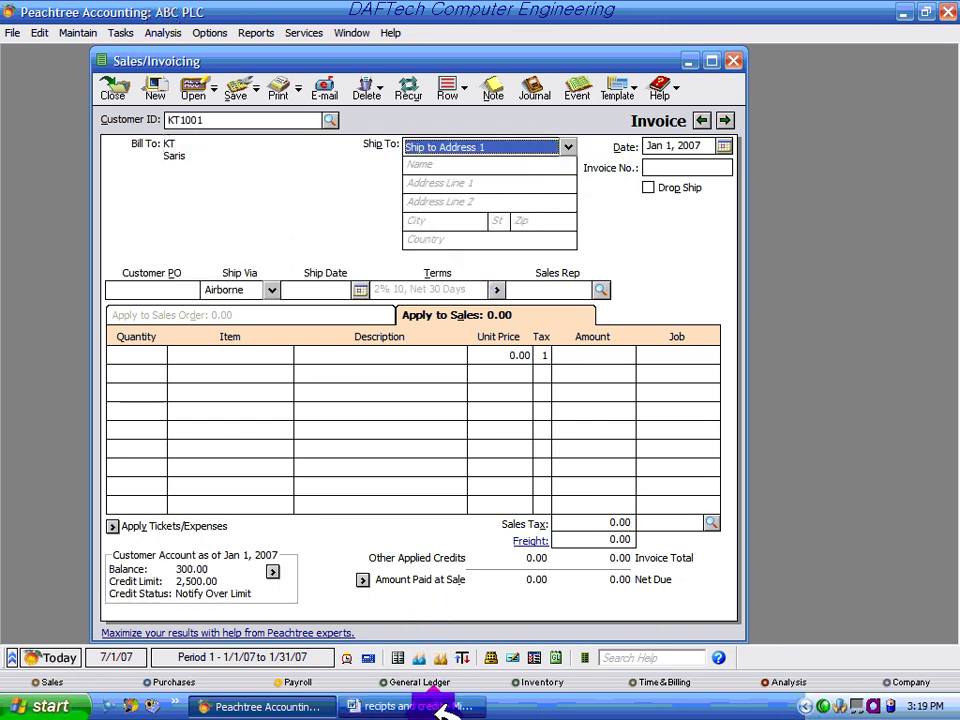
pyautogui.click(432, 706)
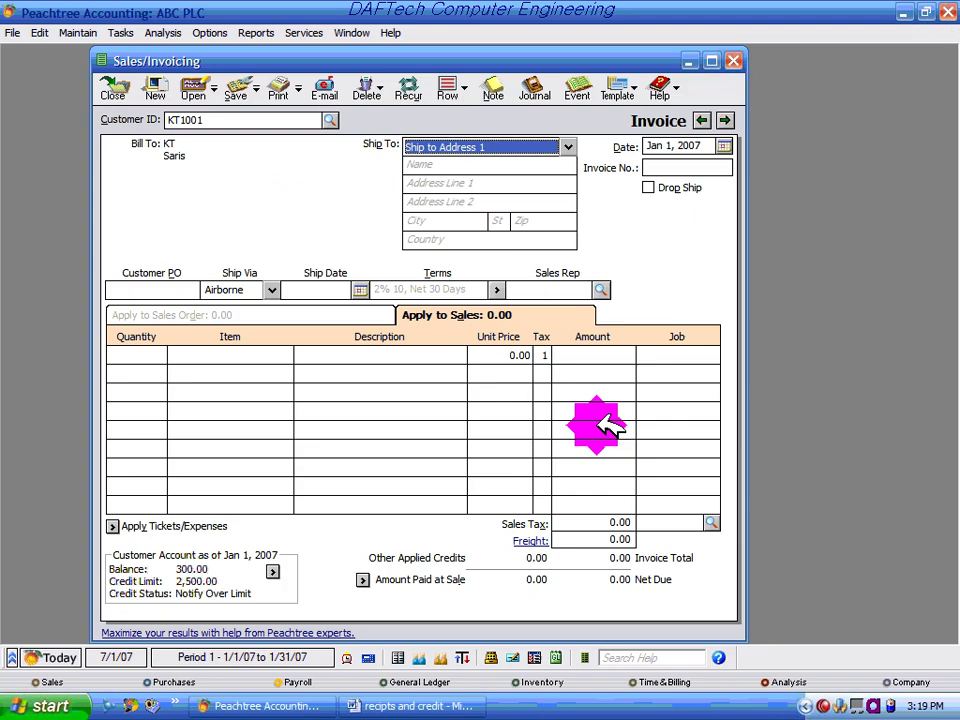
pyautogui.click(724, 146)
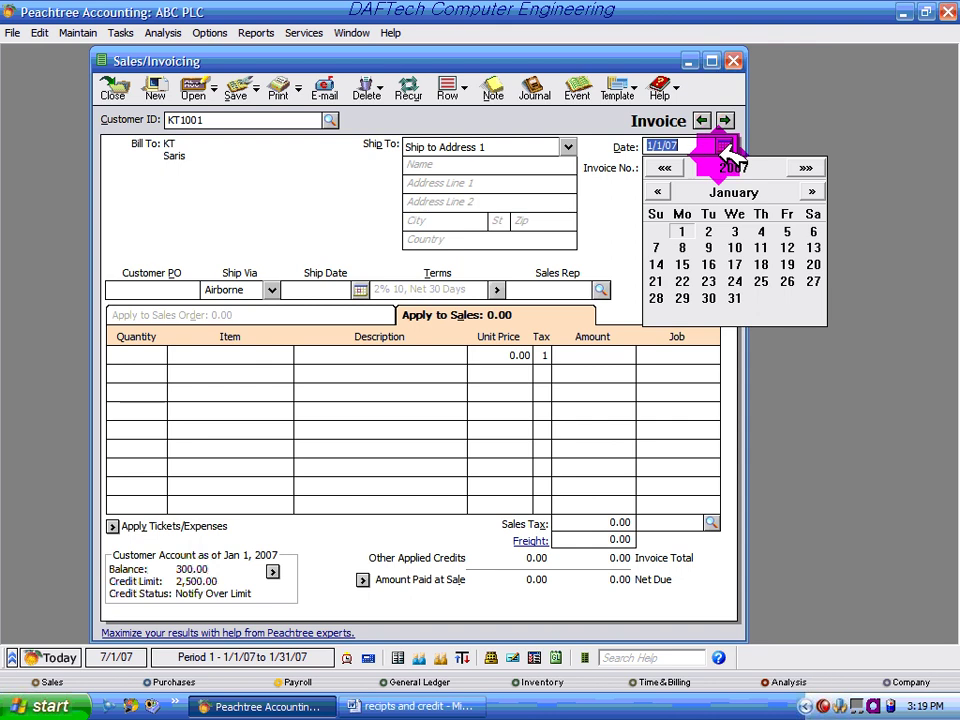
pyautogui.click(761, 235)
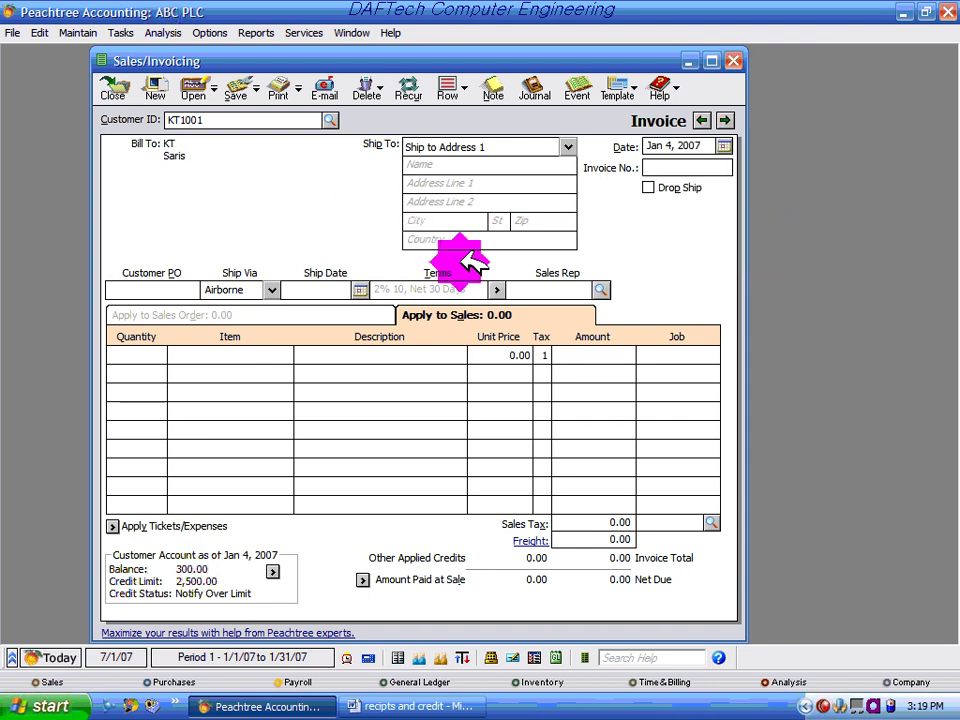
# - Add a sales line for 2 units of item BI1001 to the invoice
pyautogui.press('Tab')
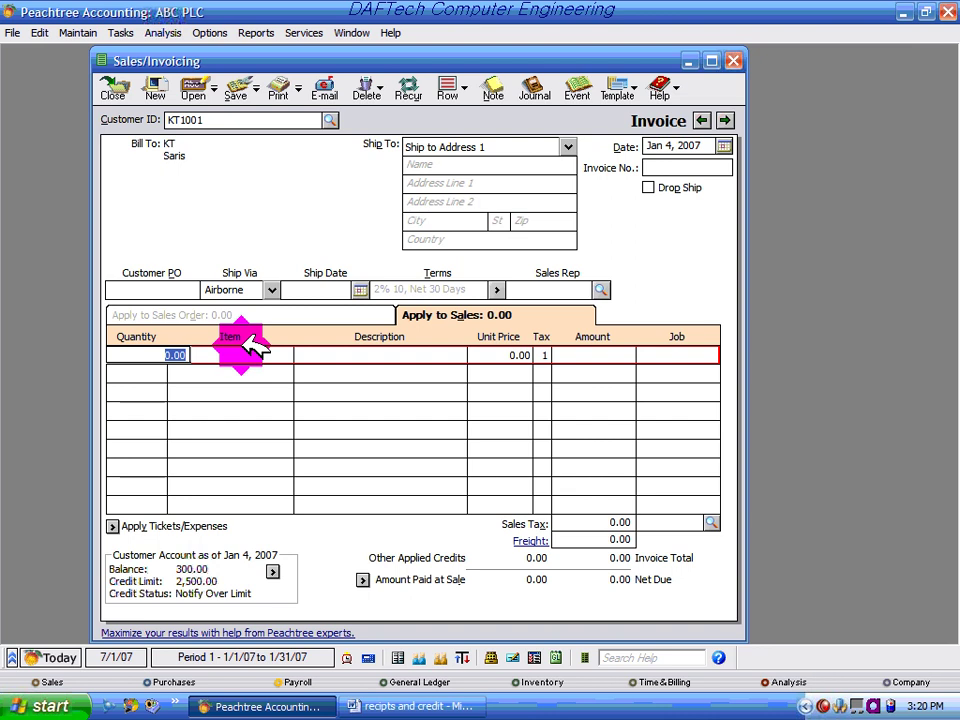
pyautogui.press('Tab')
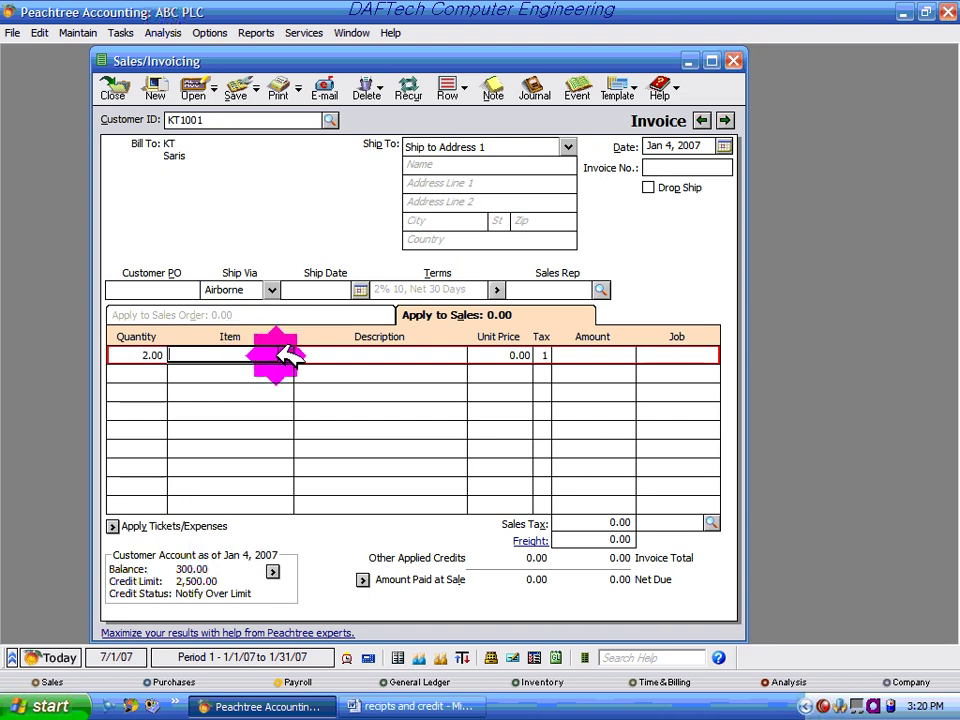
pyautogui.click(285, 354)
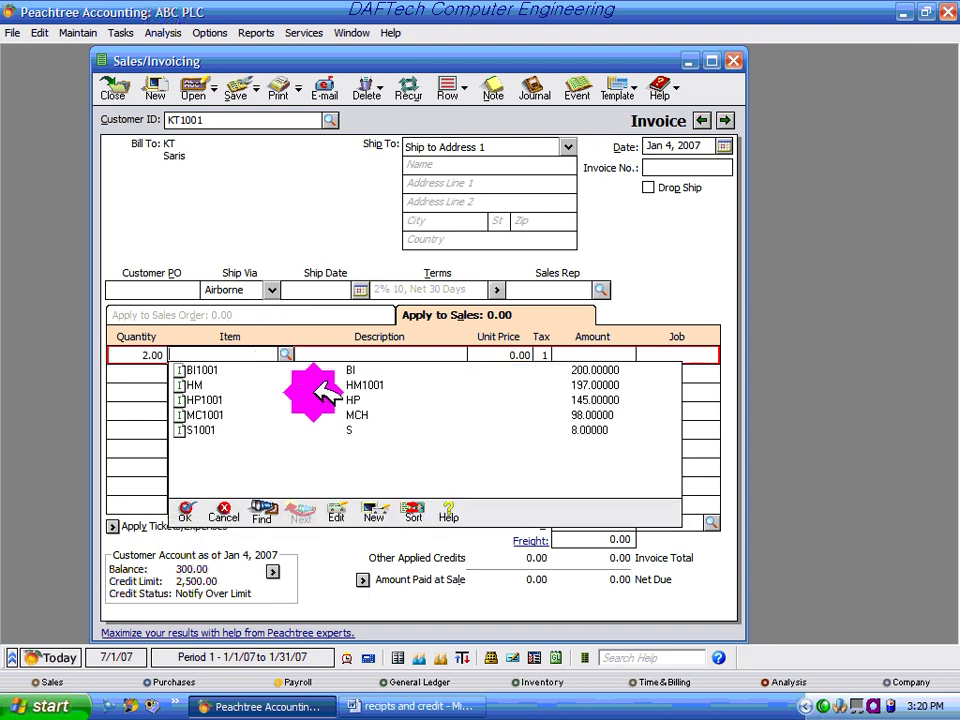
pyautogui.doubleClick(364, 368)
pyautogui.click(612, 357)
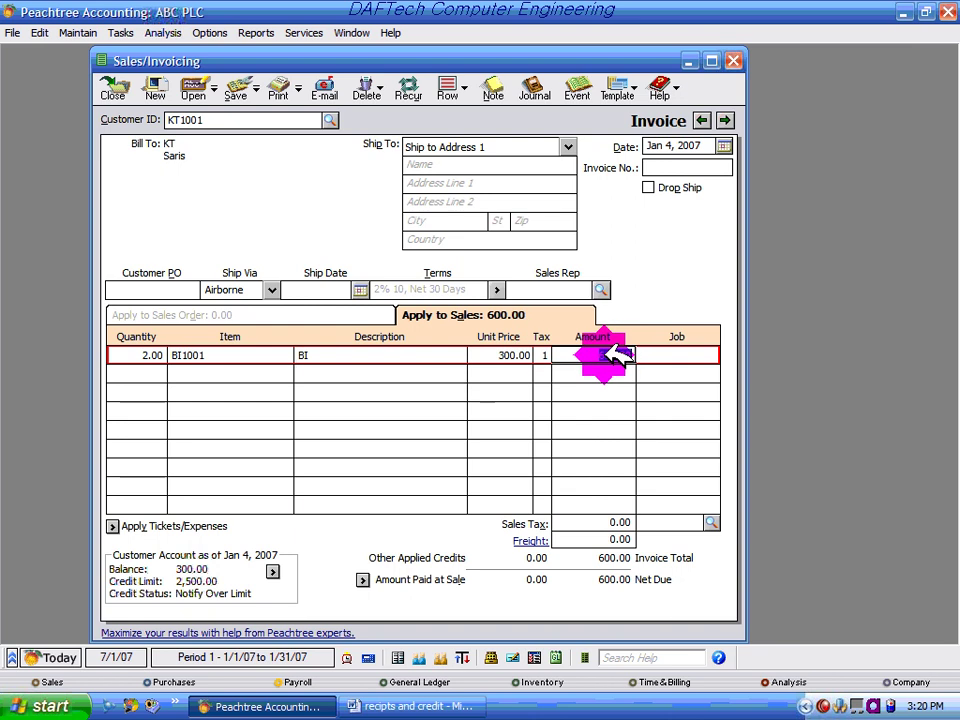
# - Set the invoice's sales tax code to VAT and enter invoice number 0056
pyautogui.click(711, 522)
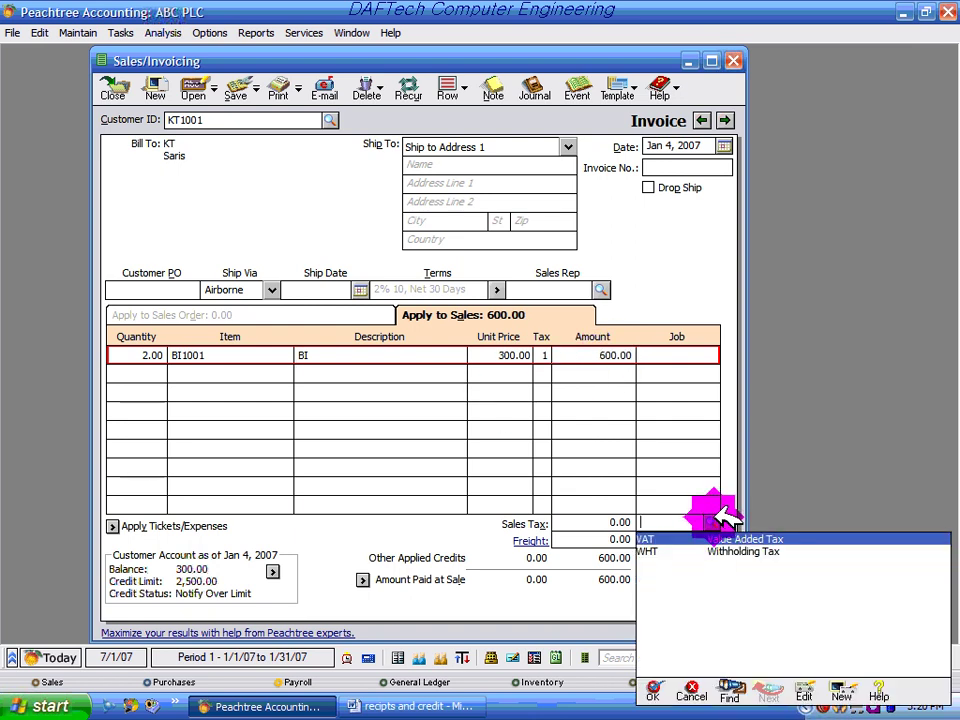
pyautogui.doubleClick(707, 538)
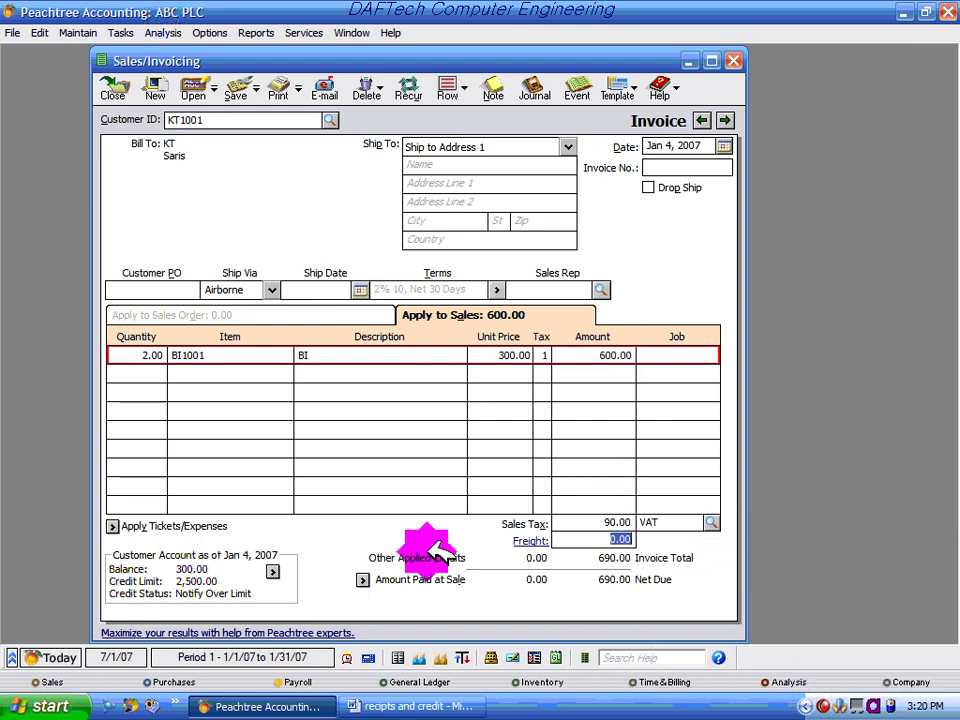
pyautogui.click(680, 167)
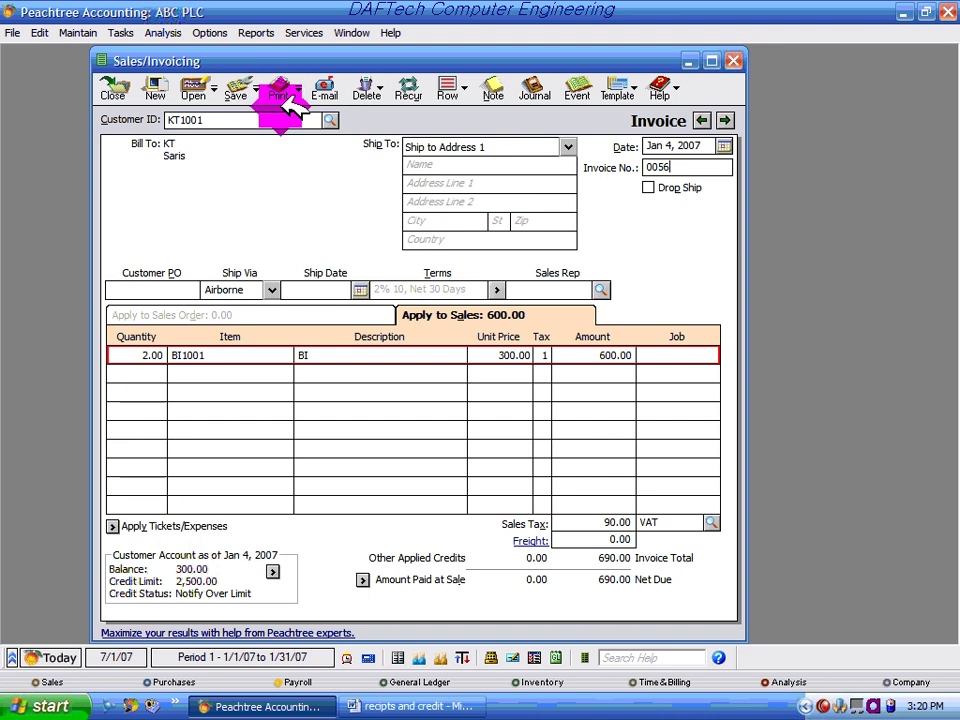
# - Review the invoice's sales journal entry, accept its accounts and save the credit sale invoice
pyautogui.click(535, 88)
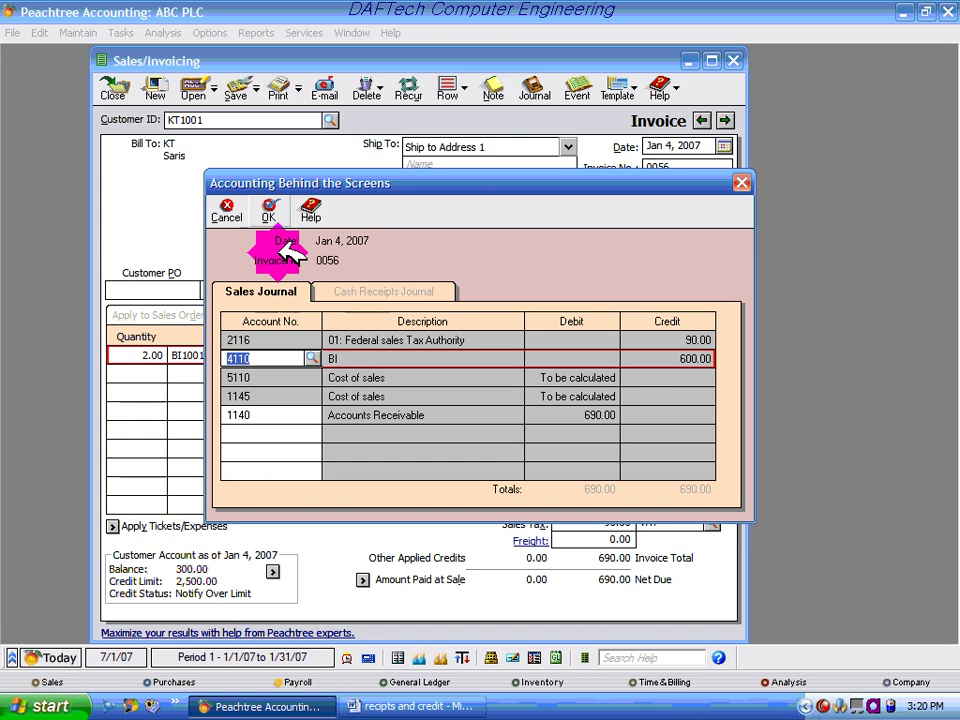
pyautogui.click(268, 210)
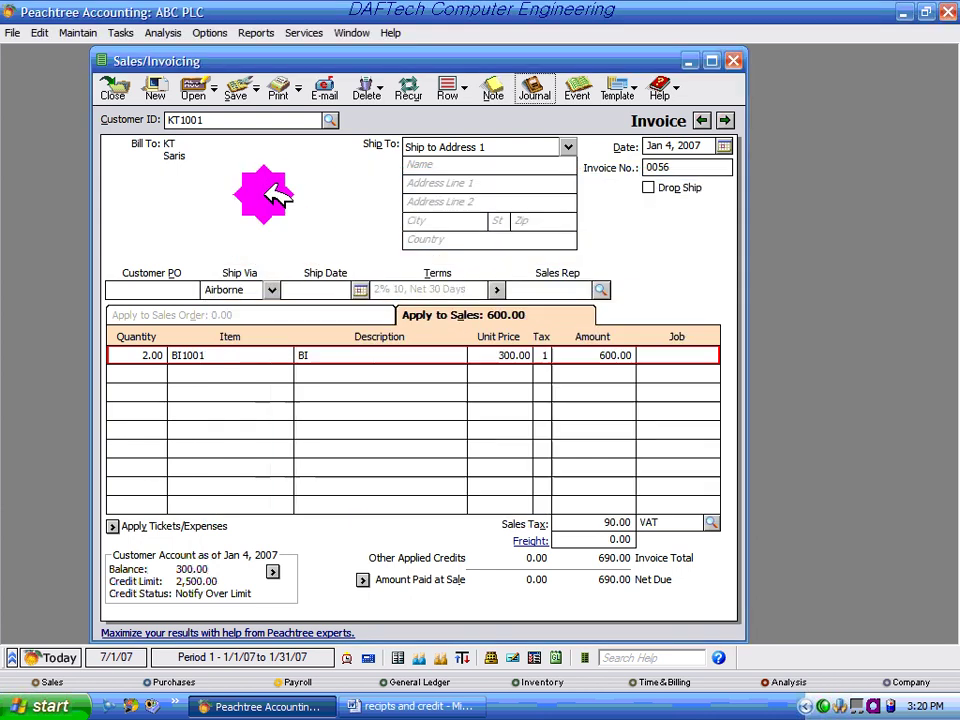
pyautogui.click(240, 90)
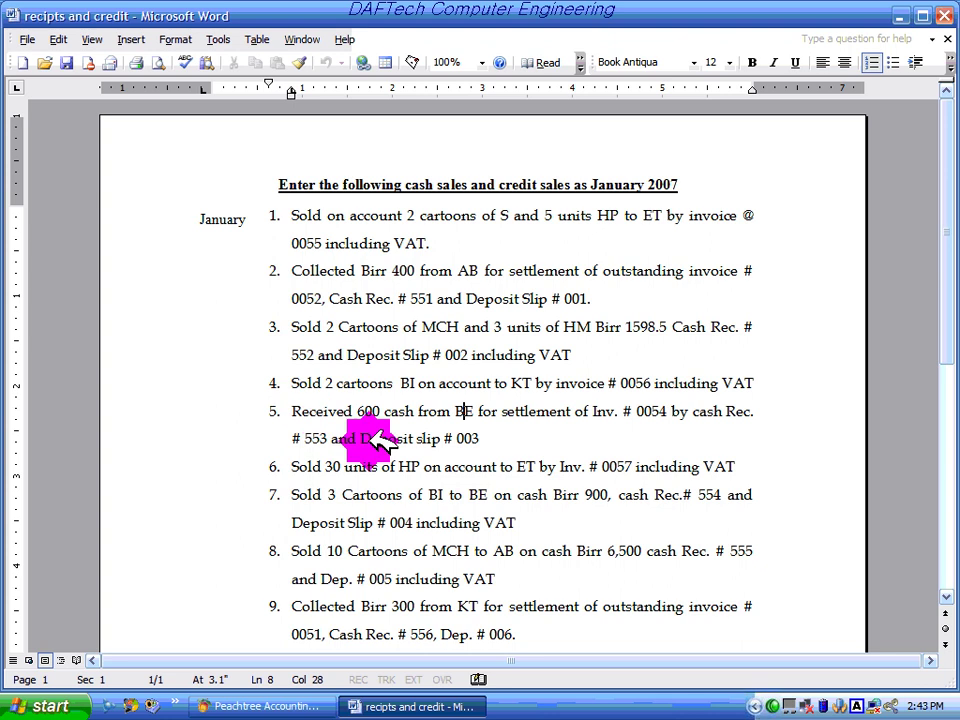
# - Read transaction 5 in the Word list and start a receipt in Peachtree Accounting with deposit ticket ID 003
pyautogui.moveTo(495, 437); pyautogui.dragTo(340, 410)
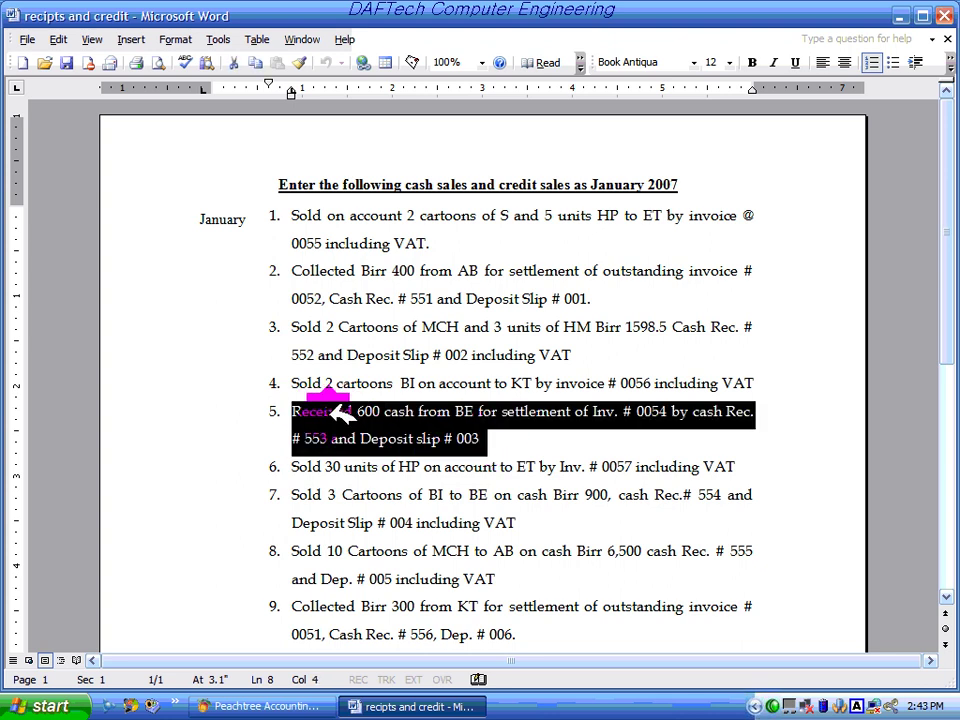
pyautogui.click(366, 422)
pyautogui.click(236, 704)
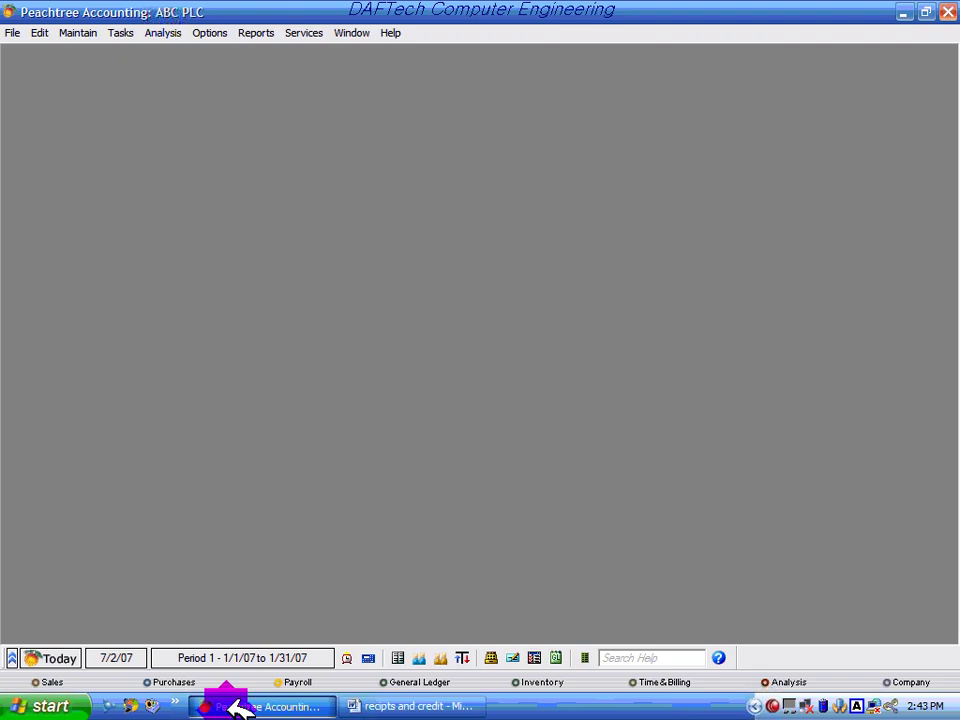
pyautogui.click(124, 32)
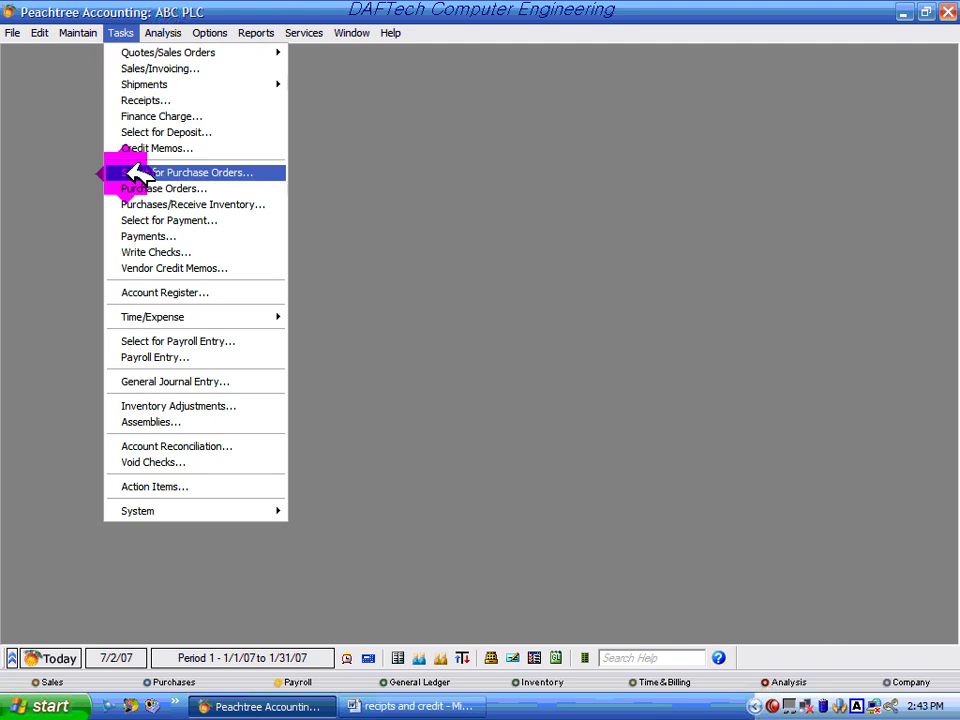
pyautogui.click(160, 100)
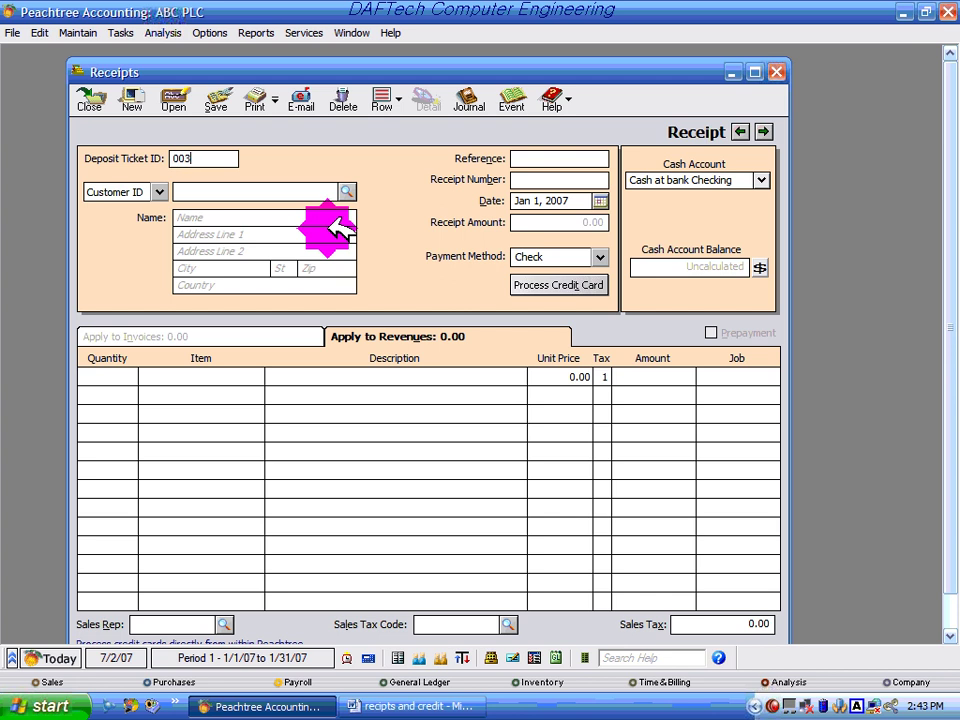
# - Set the receipt's reference to 003 and, after checking the Word list, its receipt number to 553
pyautogui.click(537, 158)
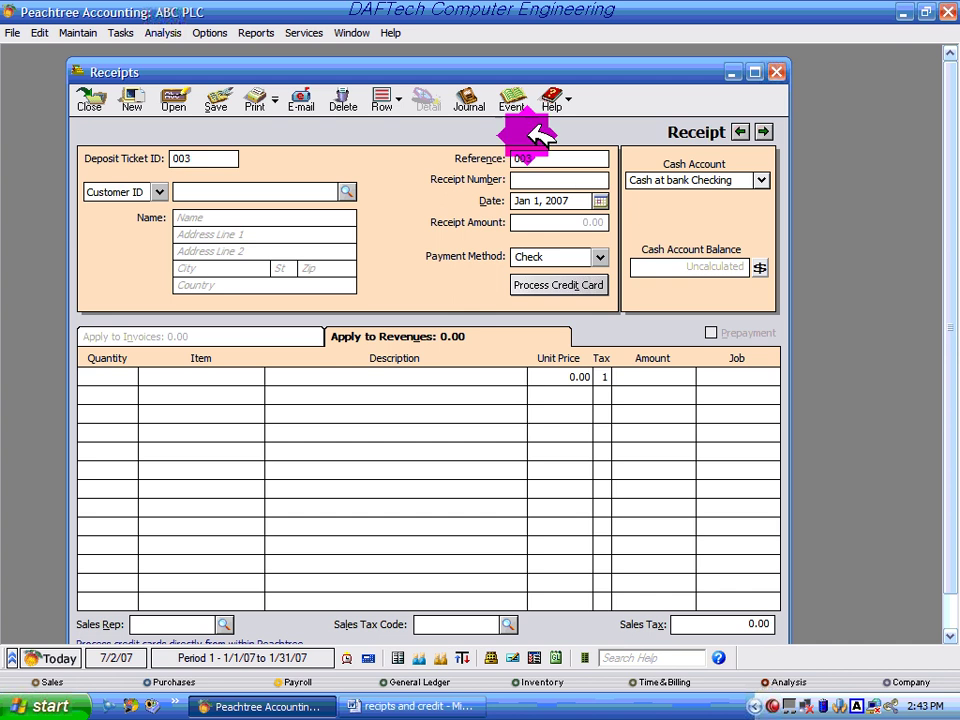
pyautogui.click(470, 706)
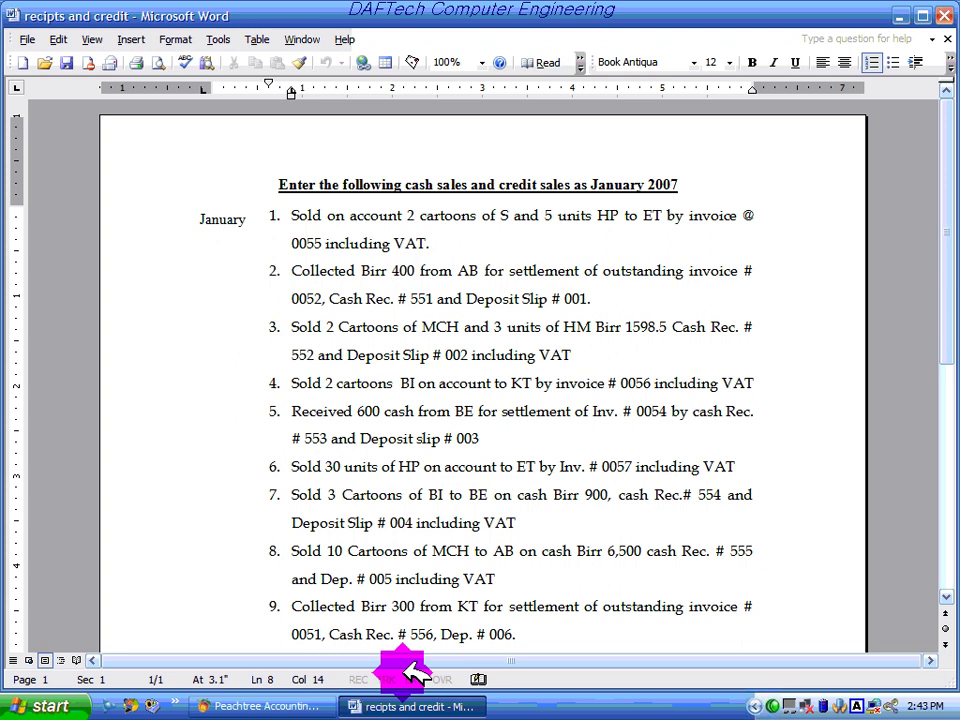
pyautogui.click(296, 708)
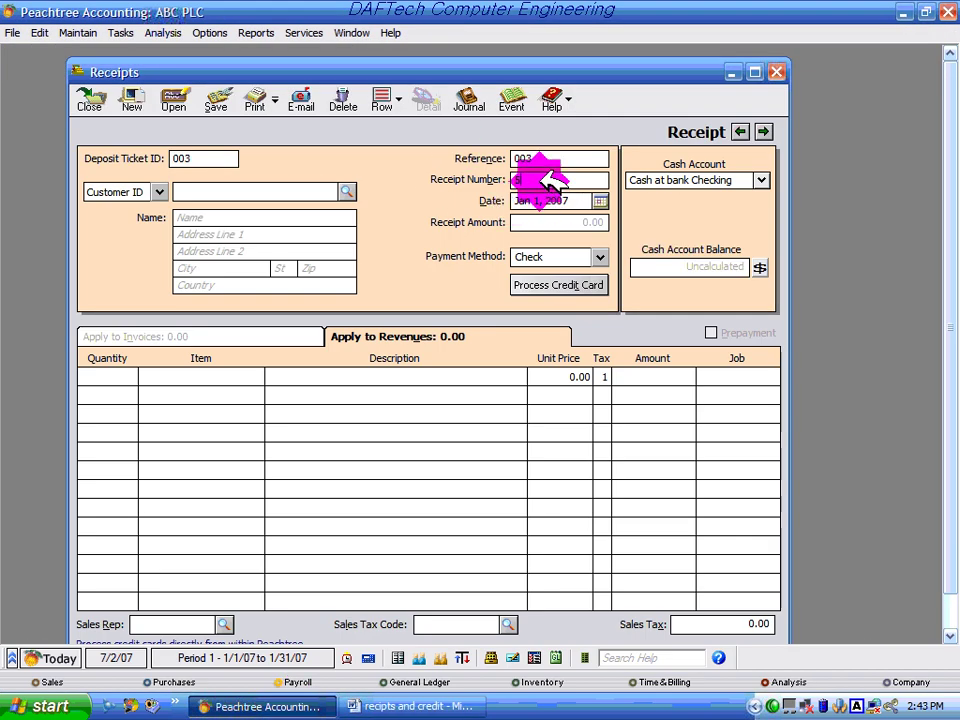
# - Date the receipt Jan 5, 2007 and select customer BE
pyautogui.click(599, 200)
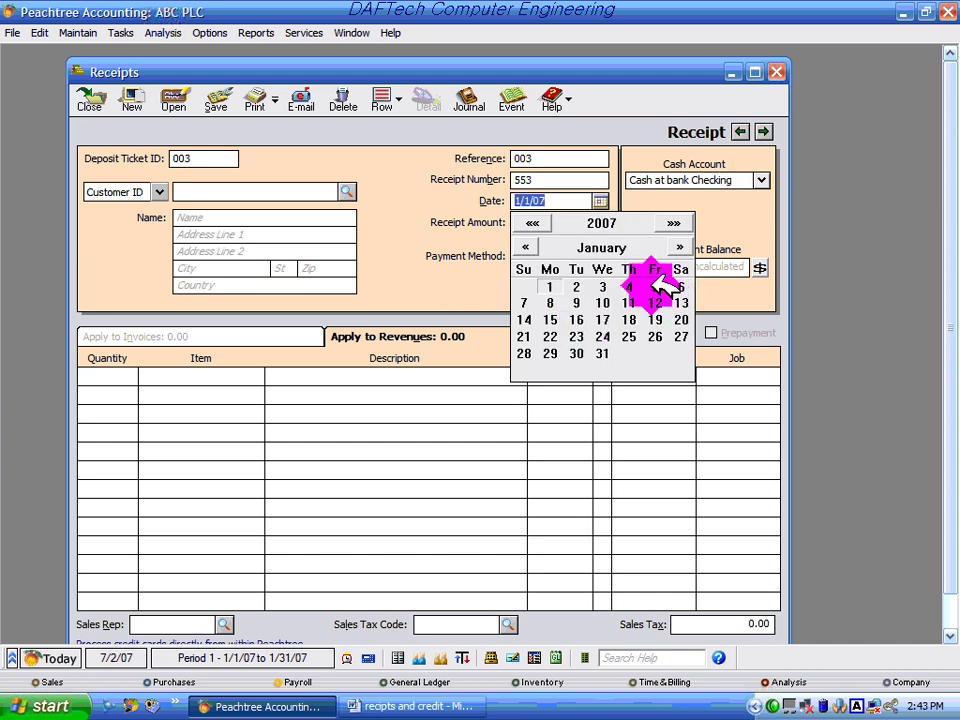
pyautogui.click(656, 287)
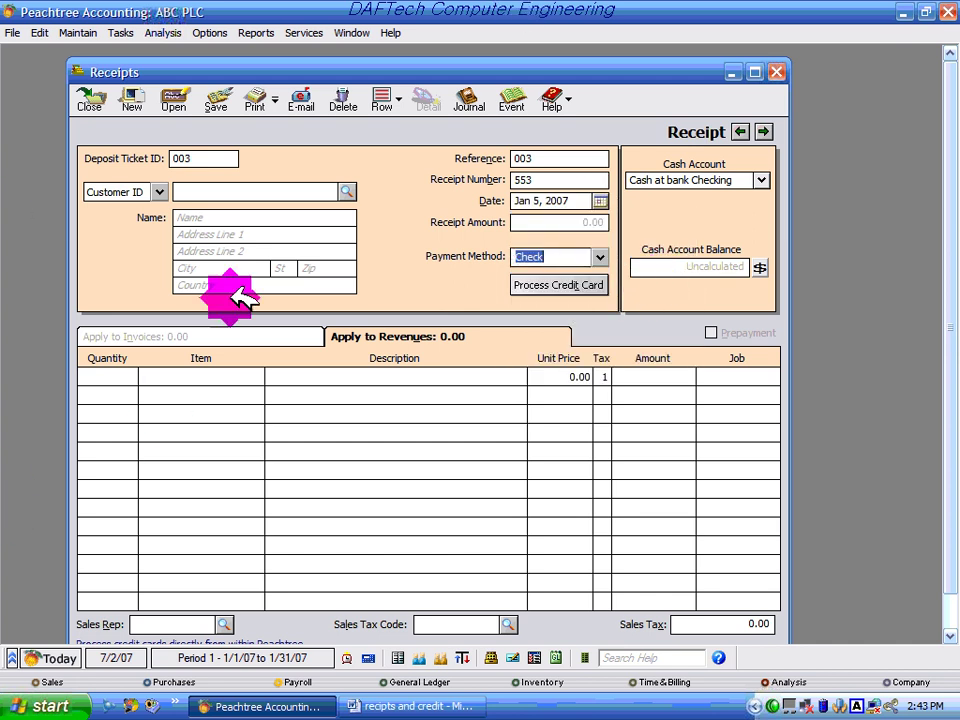
pyautogui.click(346, 191)
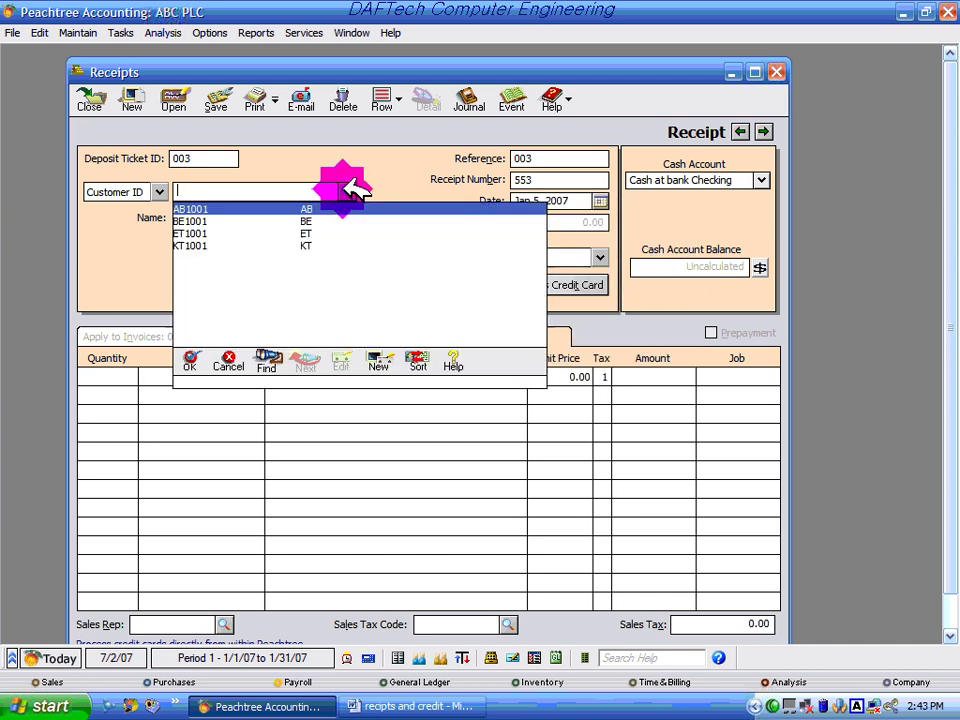
pyautogui.click(312, 221)
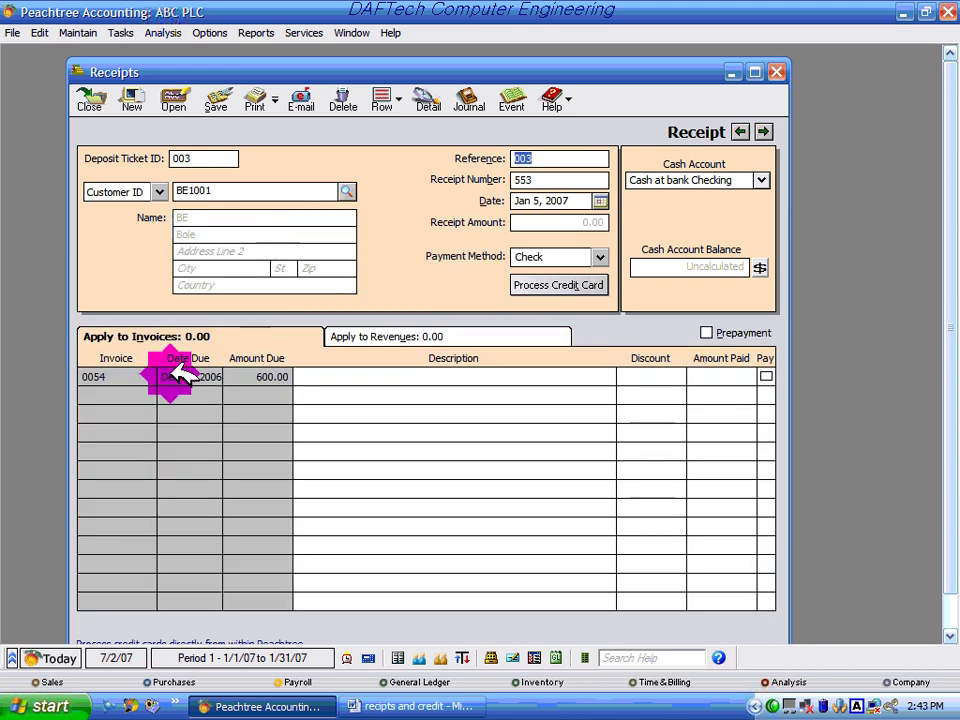
# - Check transaction 5's invoice number in the Word list and mark invoice 0054 as paid on the receipt in Peachtree Accounting
pyautogui.click(99, 386)
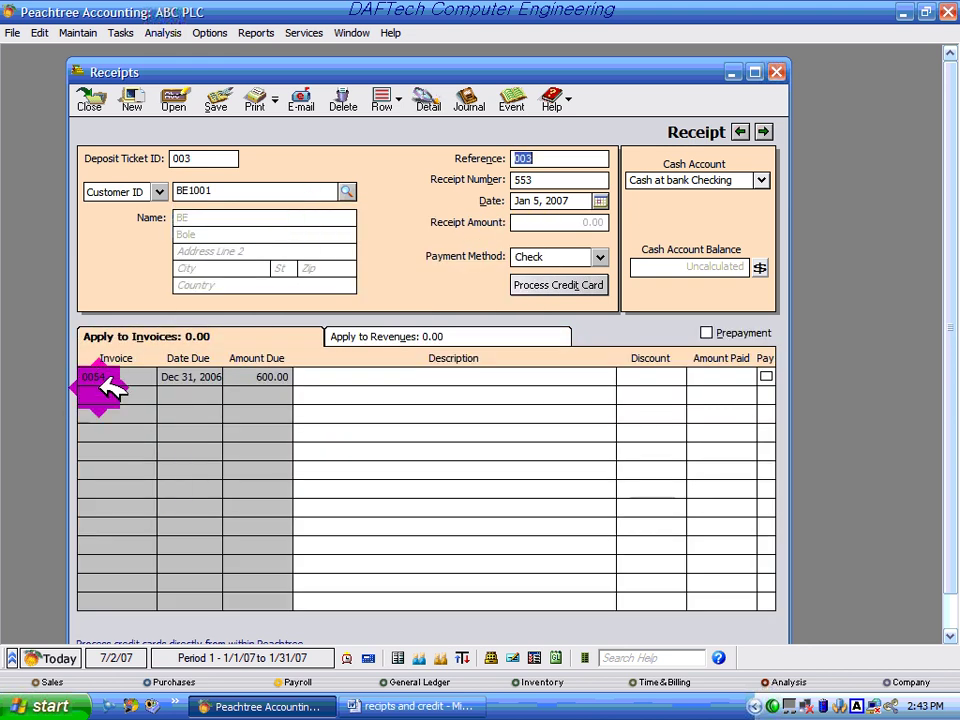
pyautogui.click(437, 706)
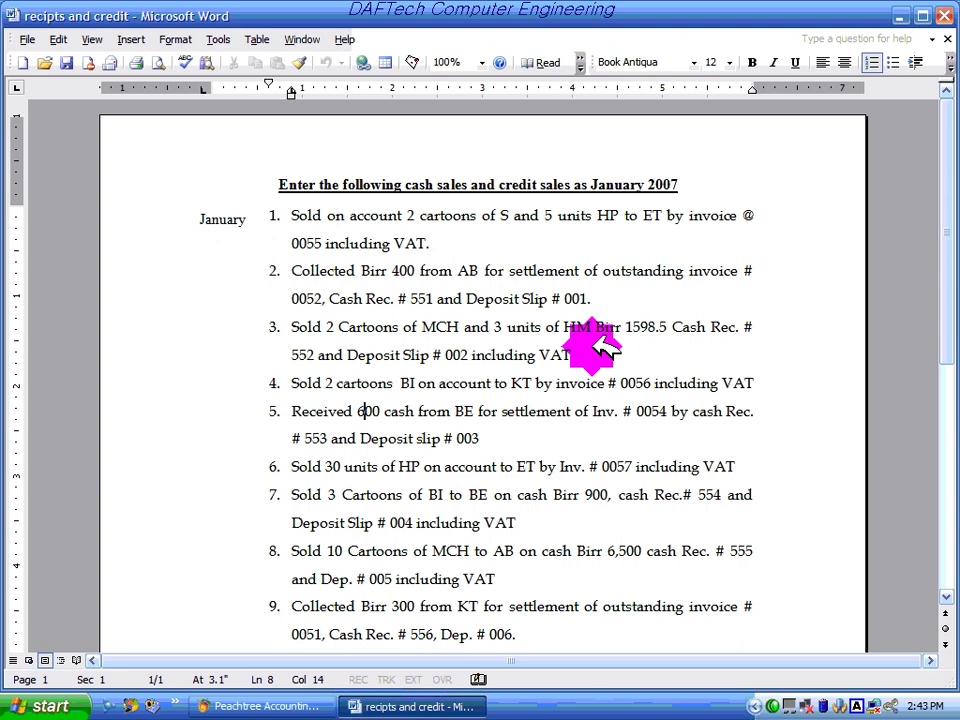
pyautogui.doubleClick(651, 413)
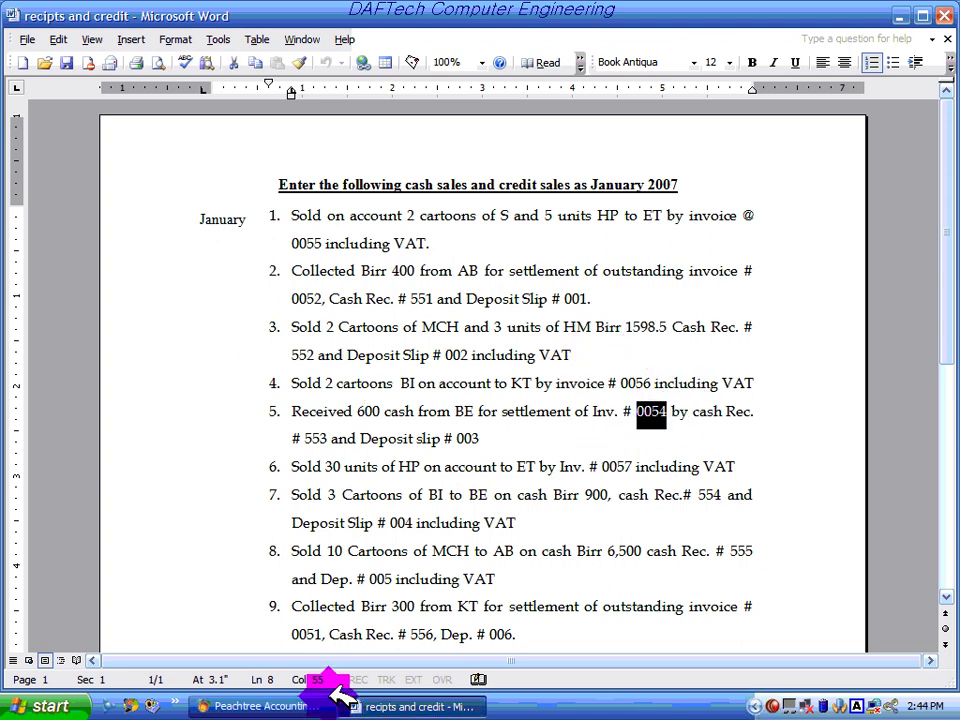
pyautogui.click(225, 705)
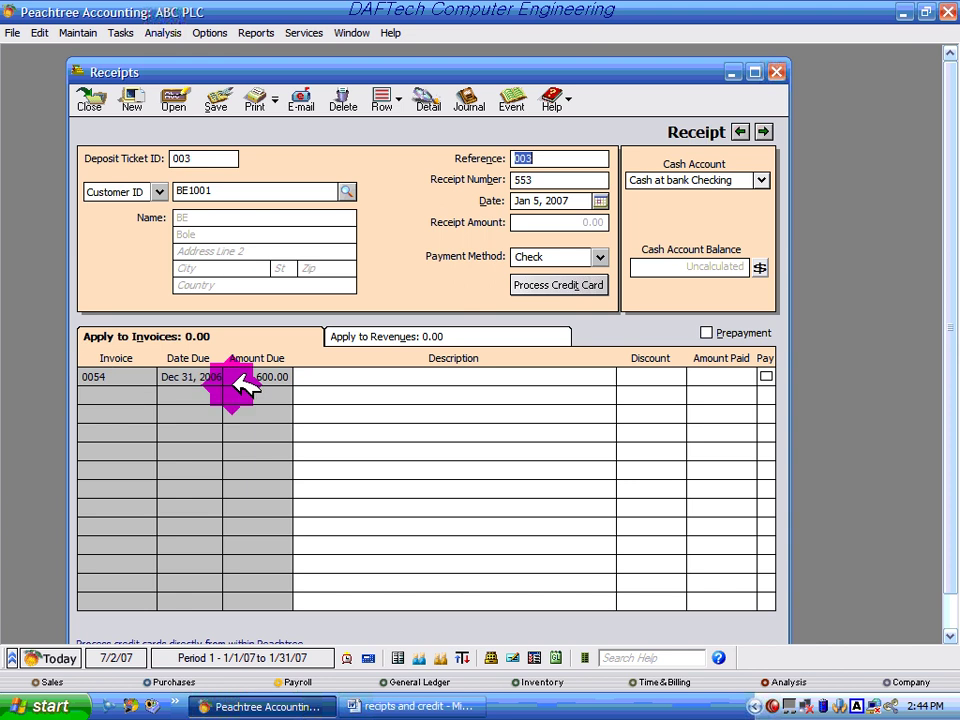
pyautogui.click(768, 374)
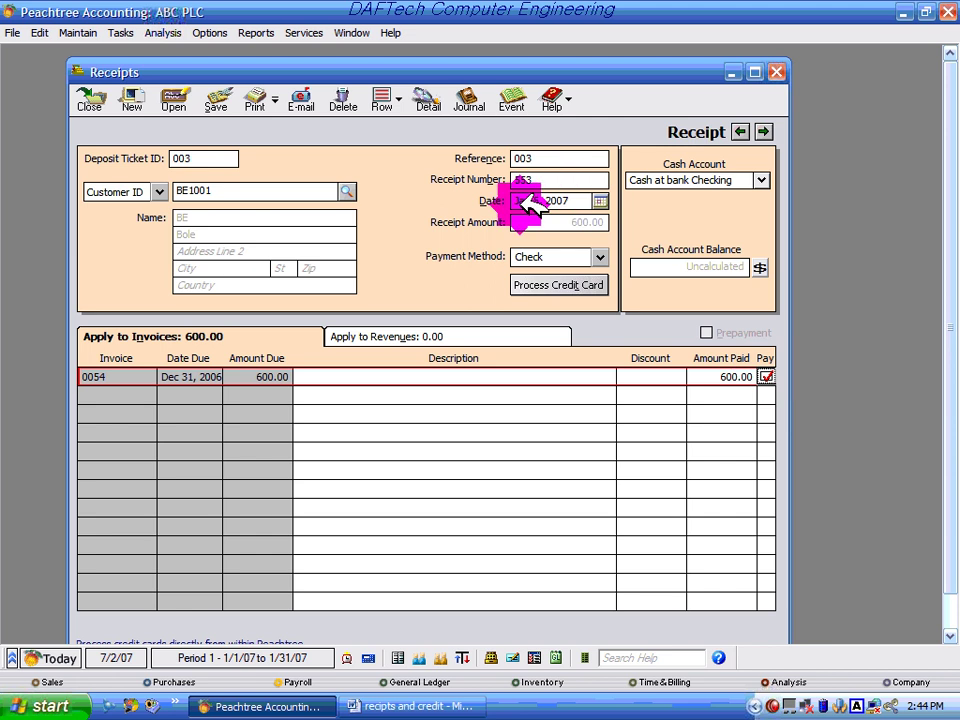
# - Review the receipt's cash receipts journal entry, accept its accounts, then save the receipt and close the Receipts window
pyautogui.click(470, 99)
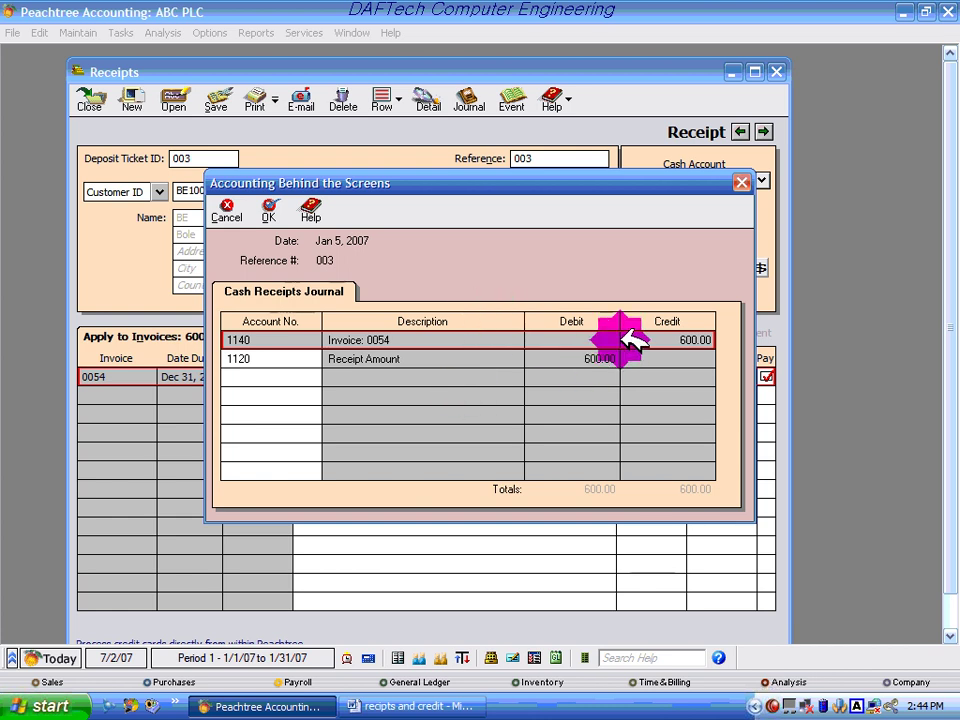
pyautogui.click(268, 210)
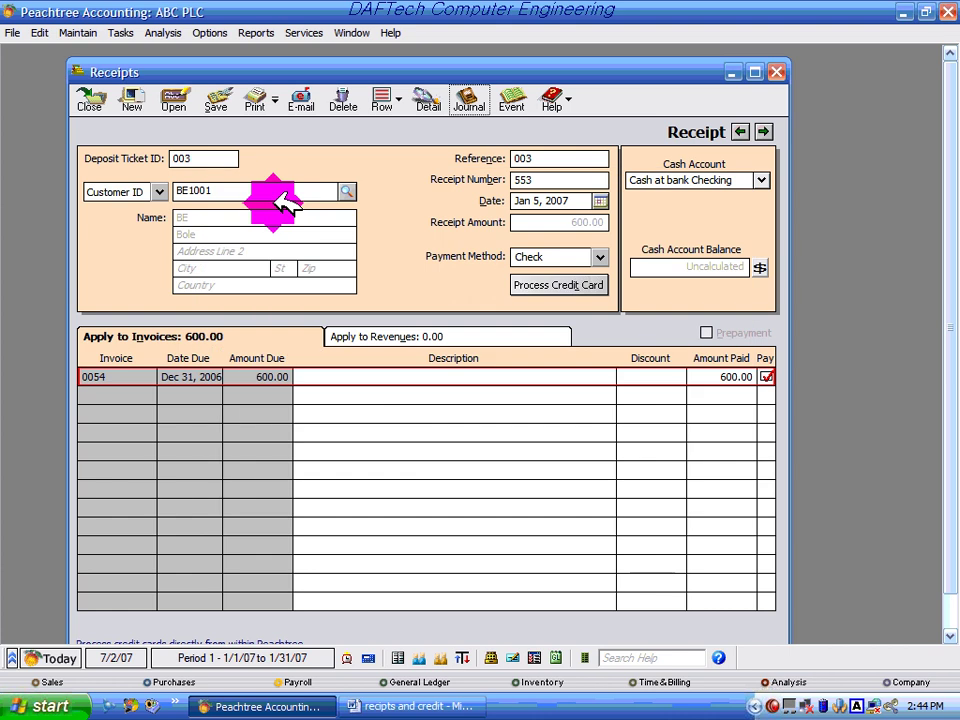
pyautogui.click(215, 100)
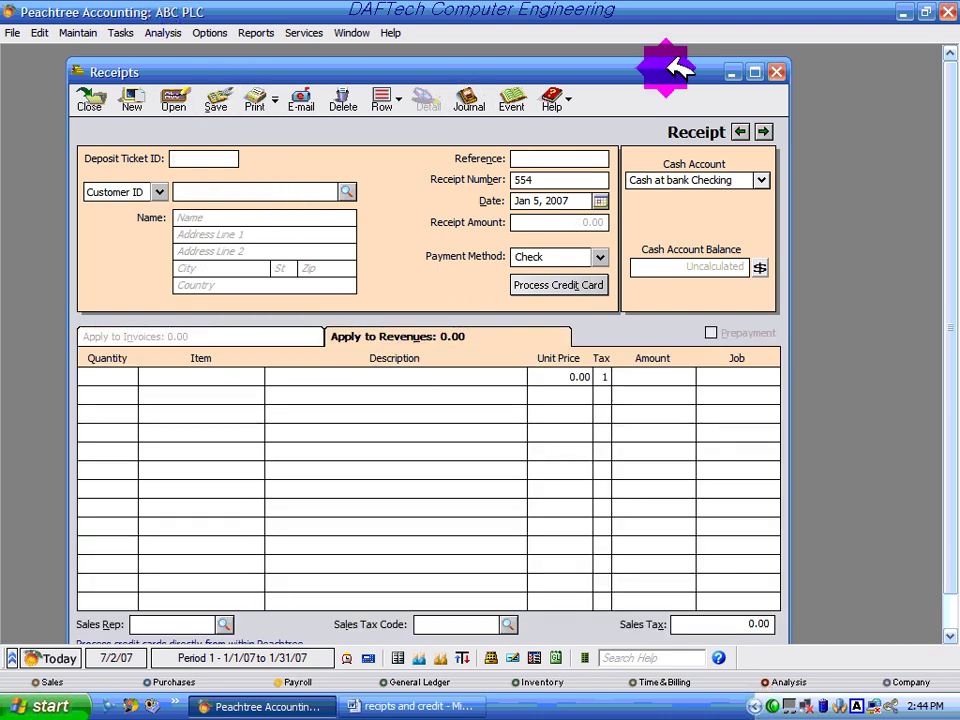
pyautogui.click(776, 72)
# - Read transaction 6 in the Word list and start a sales invoice for customer ET in Peachtree Accounting
pyautogui.click(445, 706)
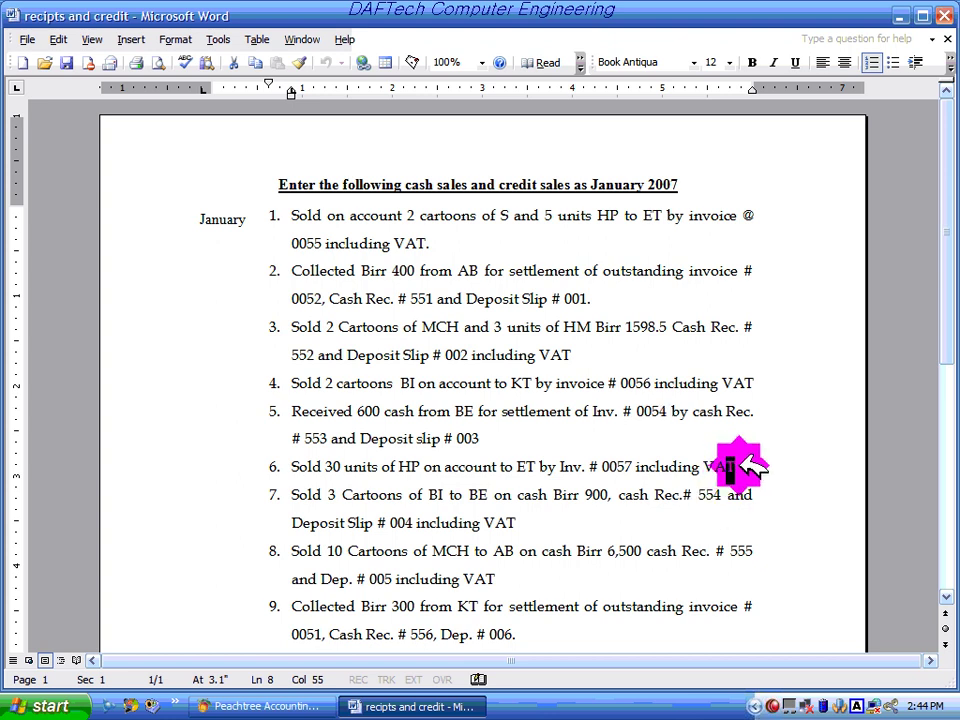
pyautogui.moveTo(735, 466); pyautogui.dragTo(305, 462)
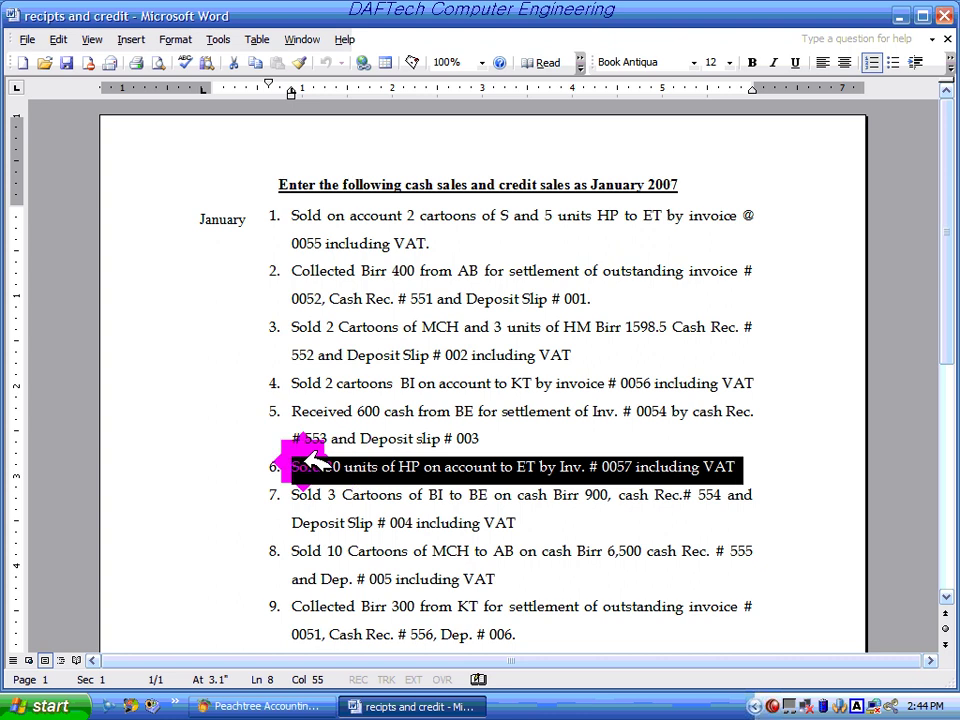
pyautogui.click(232, 706)
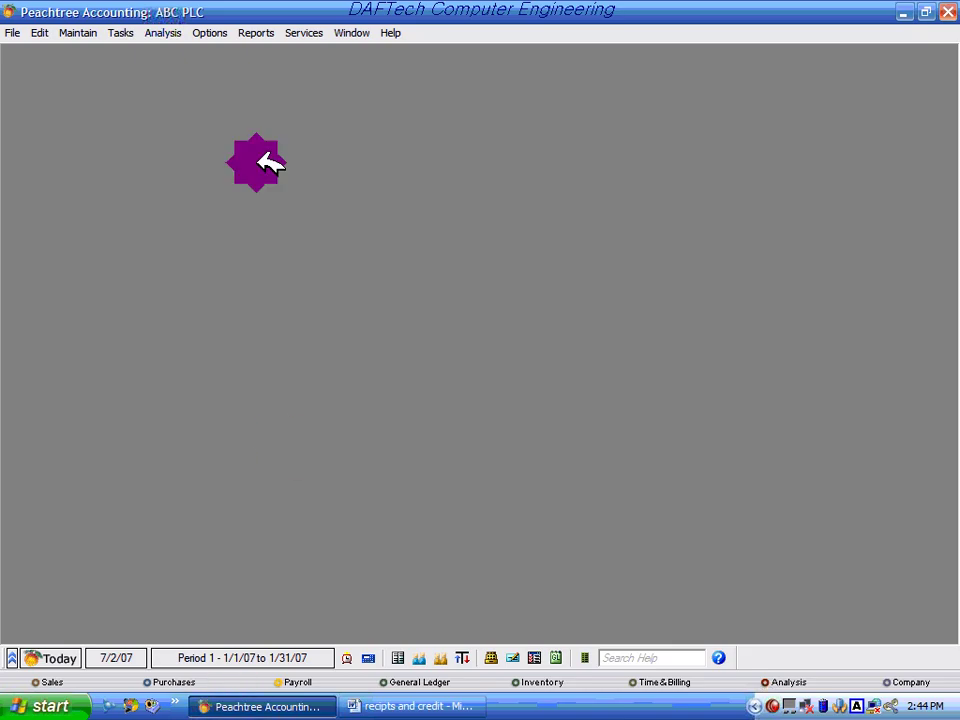
pyautogui.click(124, 32)
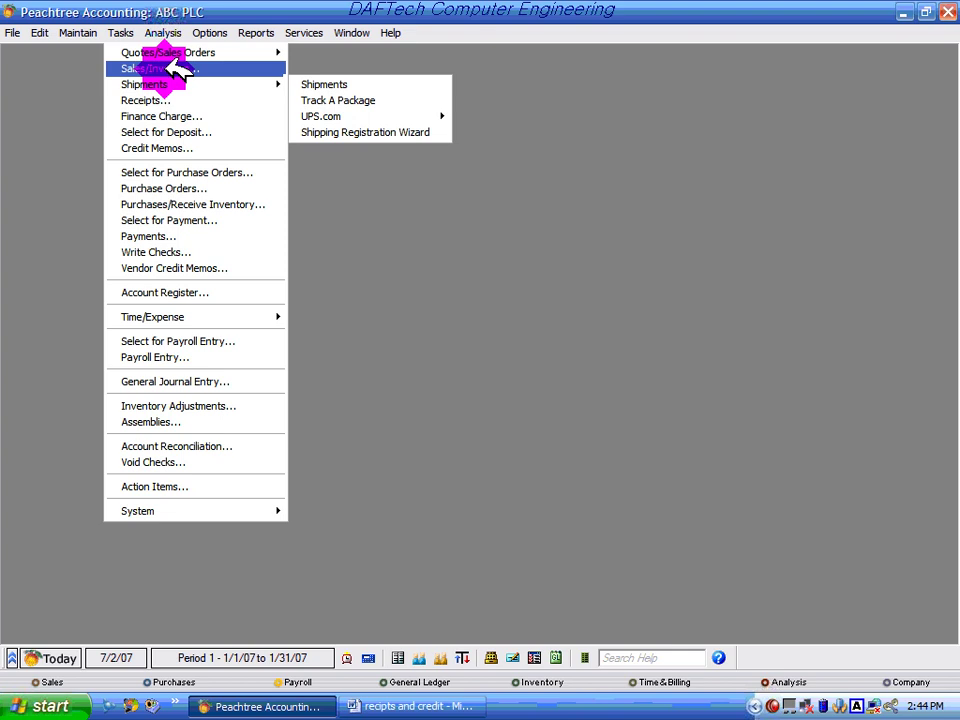
pyautogui.click(180, 68)
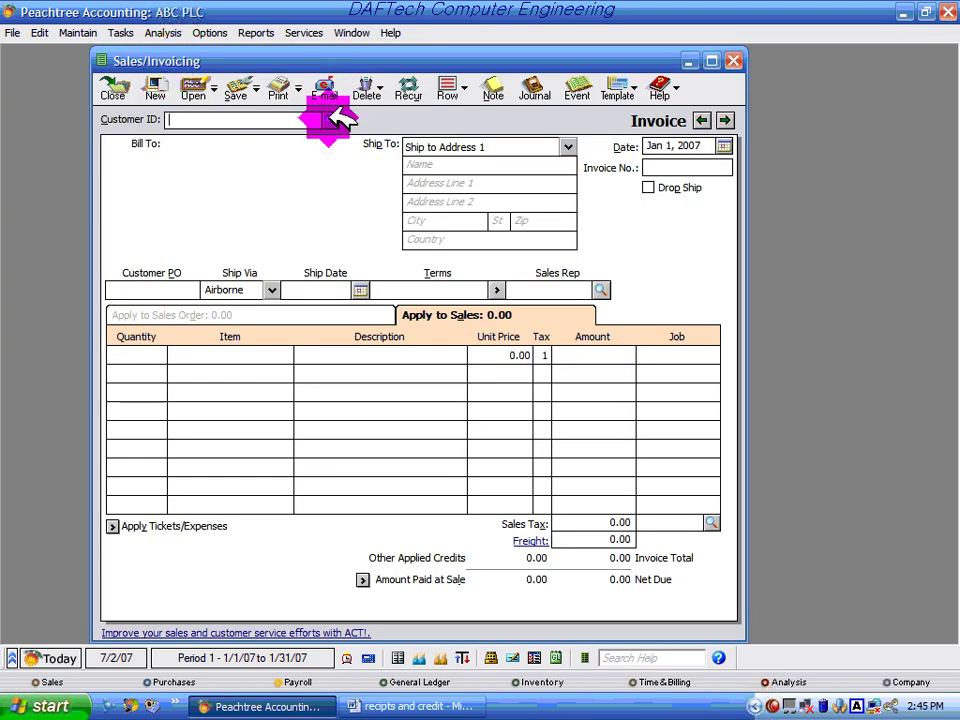
pyautogui.click(330, 119)
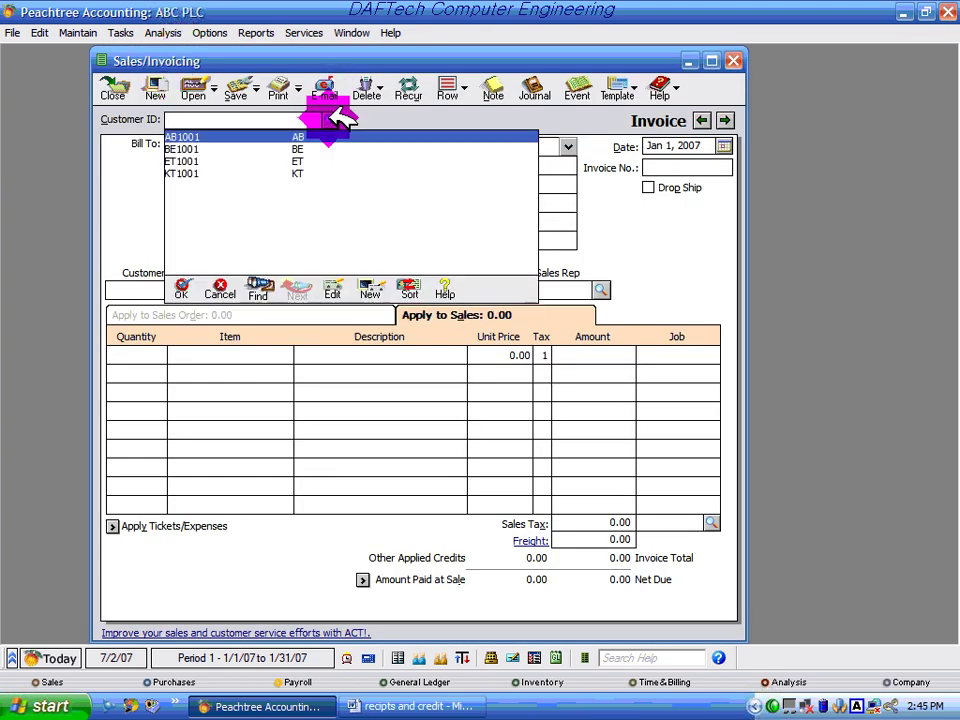
pyautogui.click(306, 160)
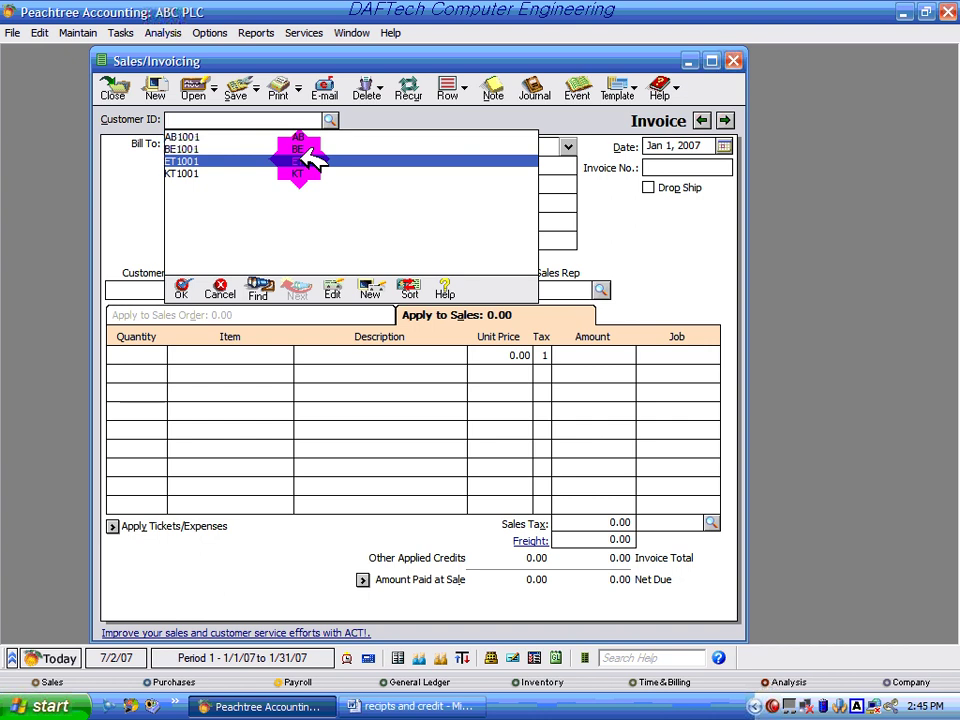
pyautogui.click(306, 160)
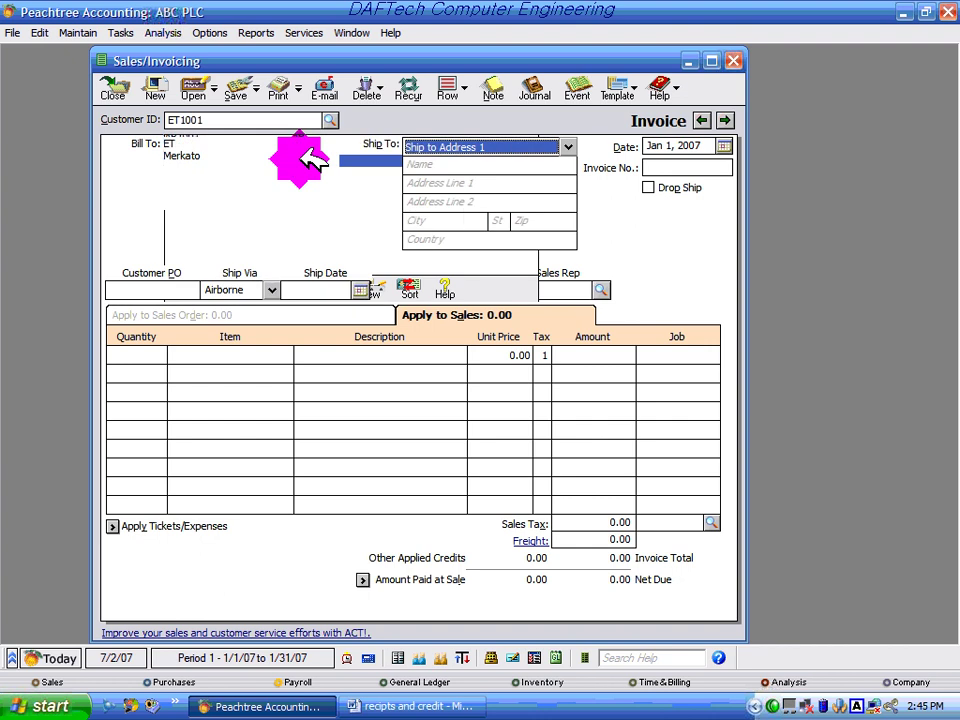
# - Date the invoice Jan 6, 2007 and, after checking the Word list, enter invoice number 0057
pyautogui.click(723, 146)
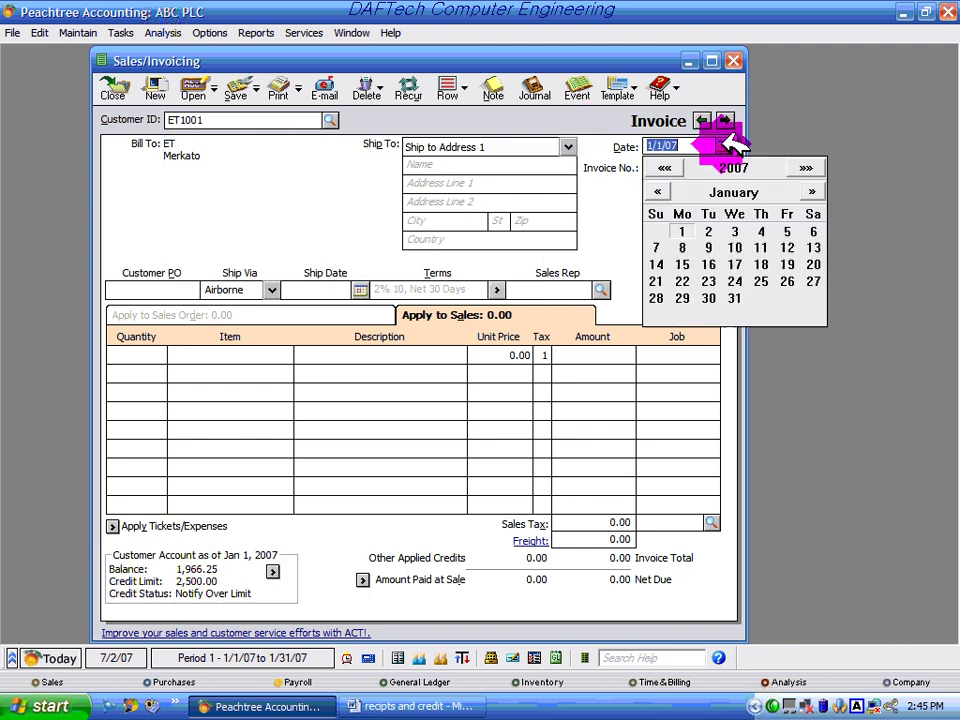
pyautogui.click(815, 230)
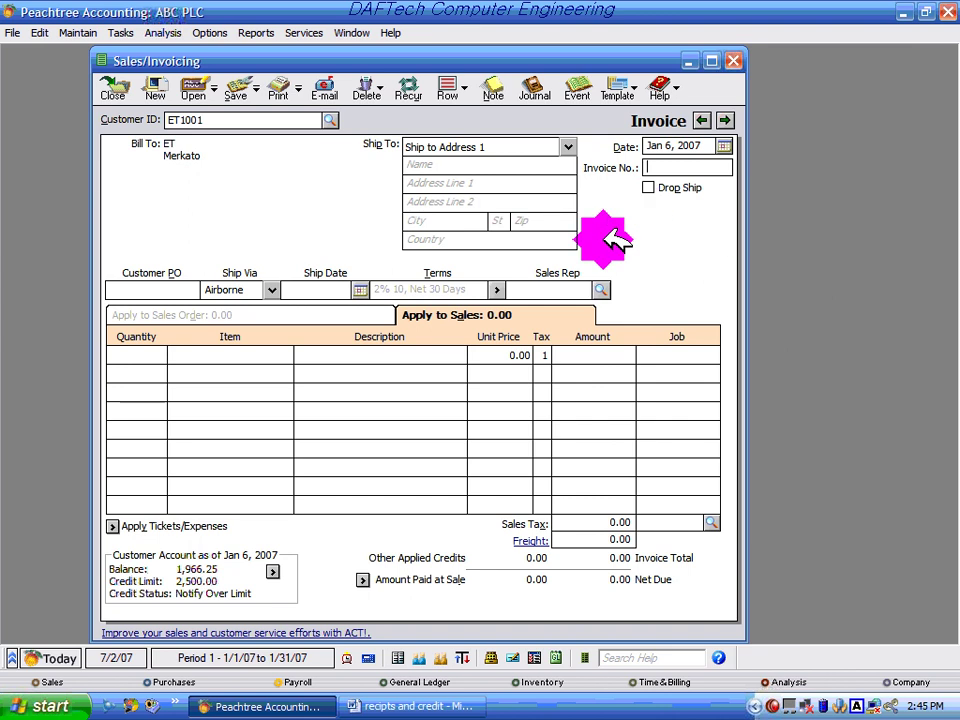
pyautogui.click(425, 706)
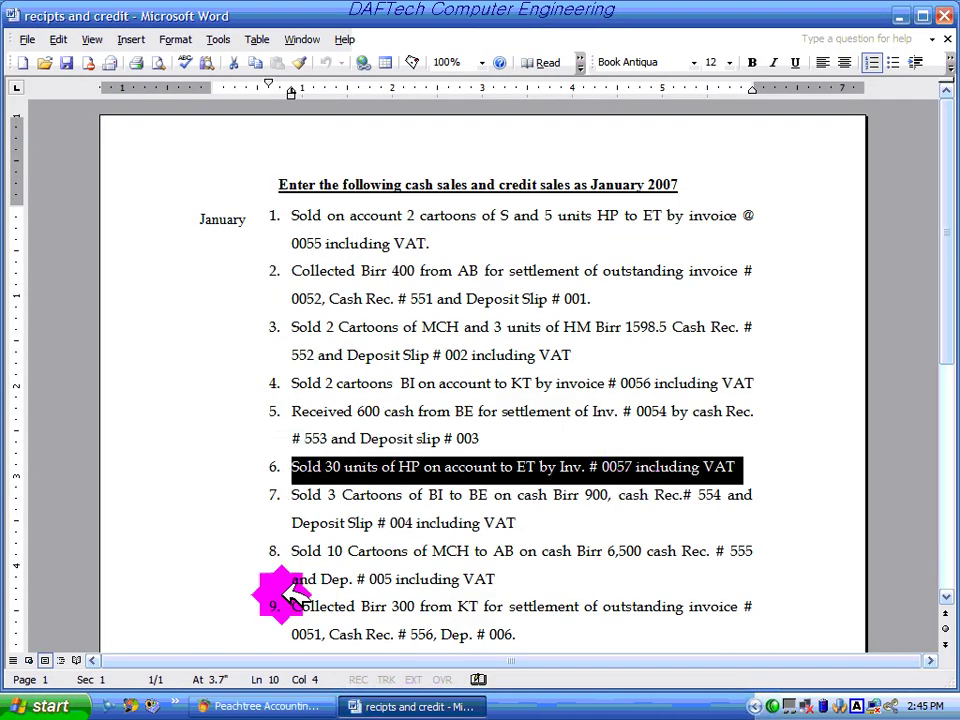
pyautogui.click(300, 704)
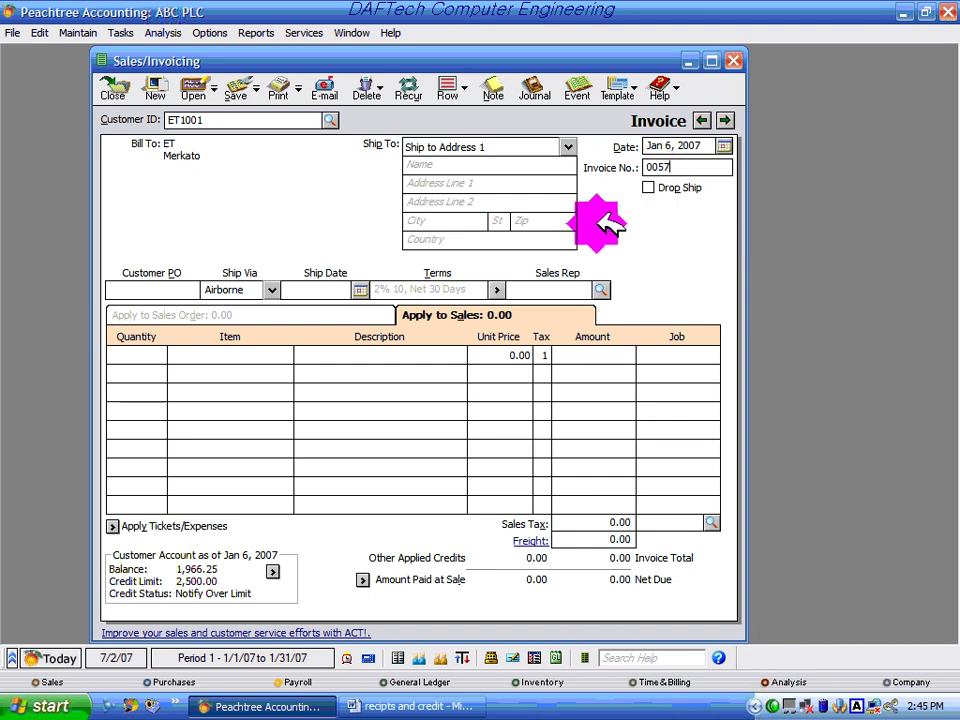
# - Add an invoice line for 30 units of item HP1001 and set the sales tax code to VAT
pyautogui.click(137, 356)
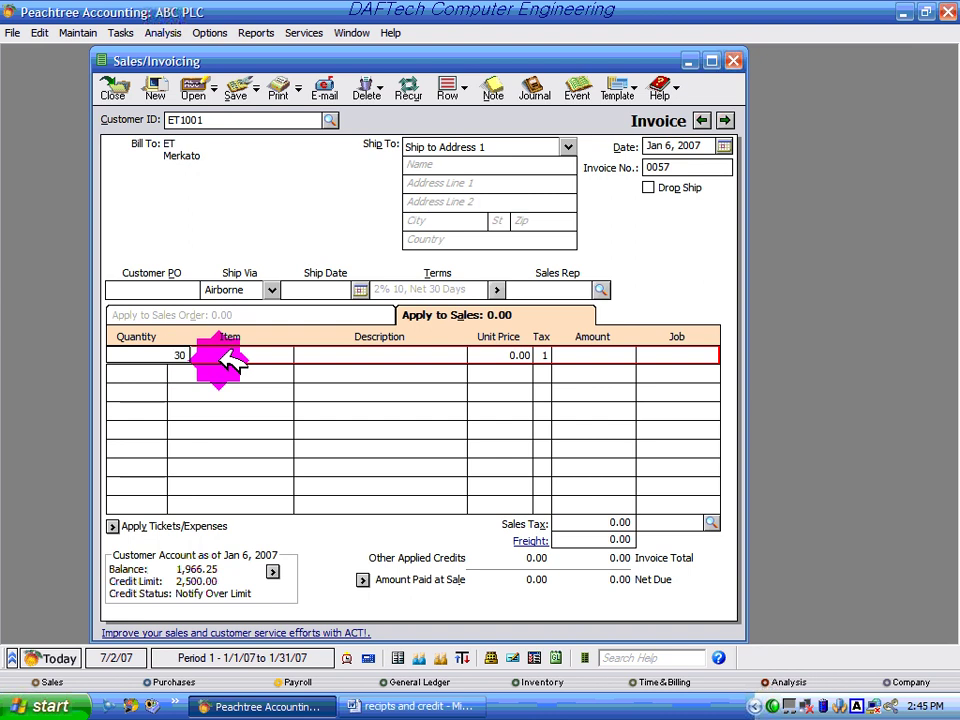
pyautogui.click(240, 355)
pyautogui.click(288, 355)
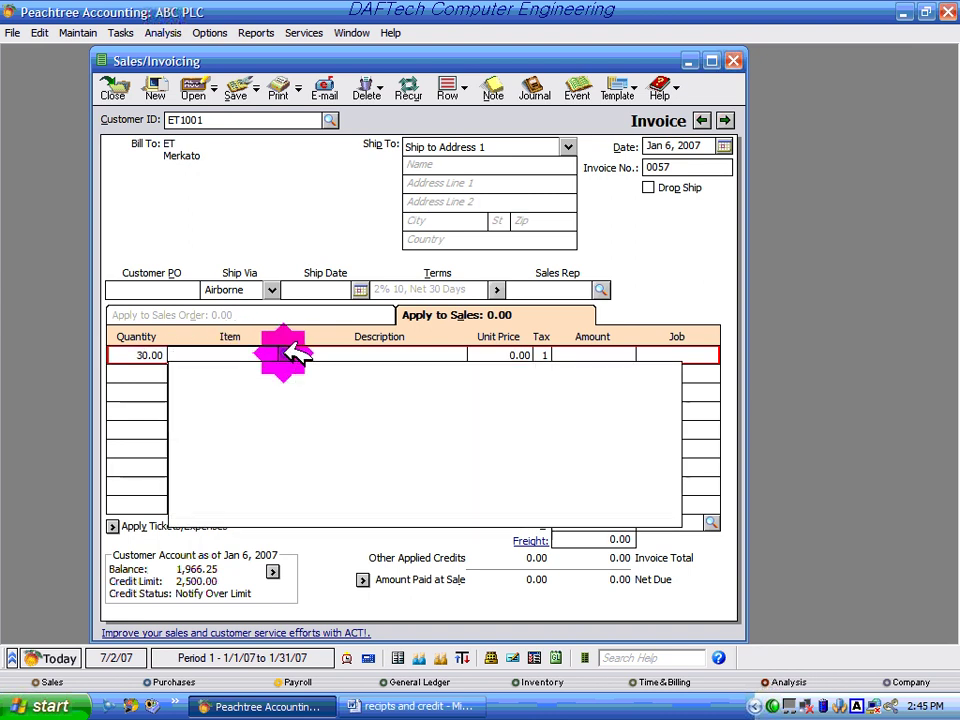
pyautogui.click(366, 399)
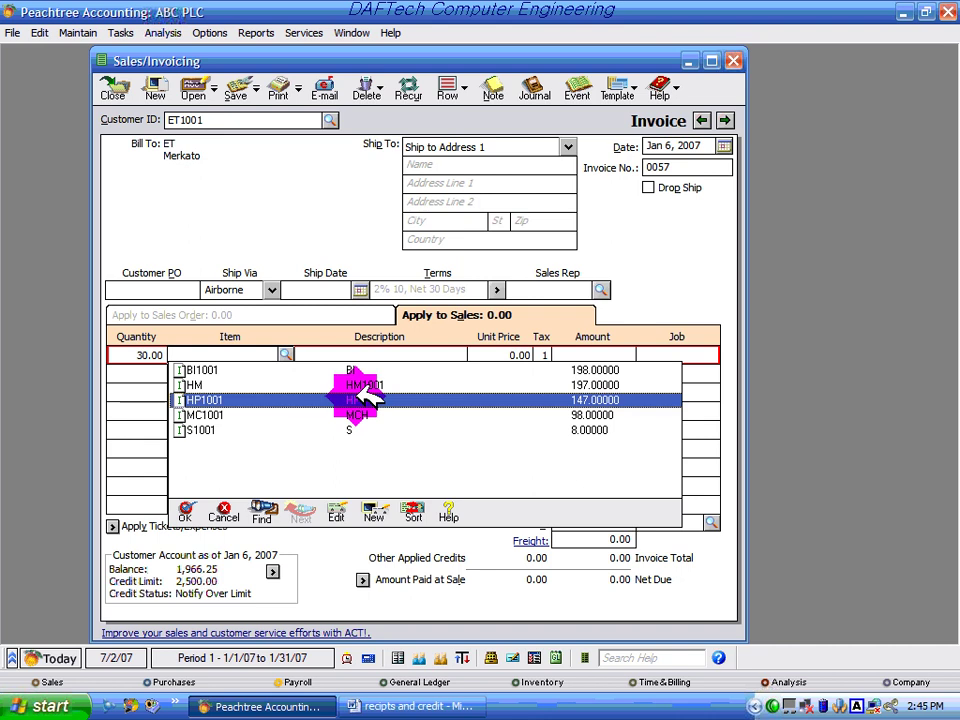
pyautogui.doubleClick(366, 399)
pyautogui.click(617, 362)
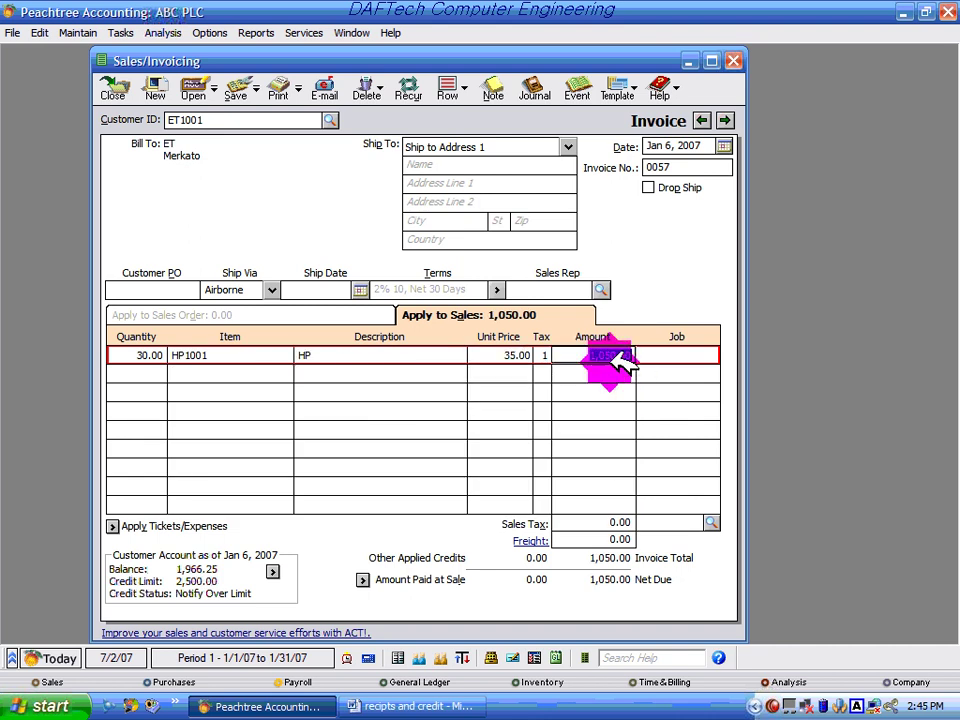
pyautogui.click(716, 518)
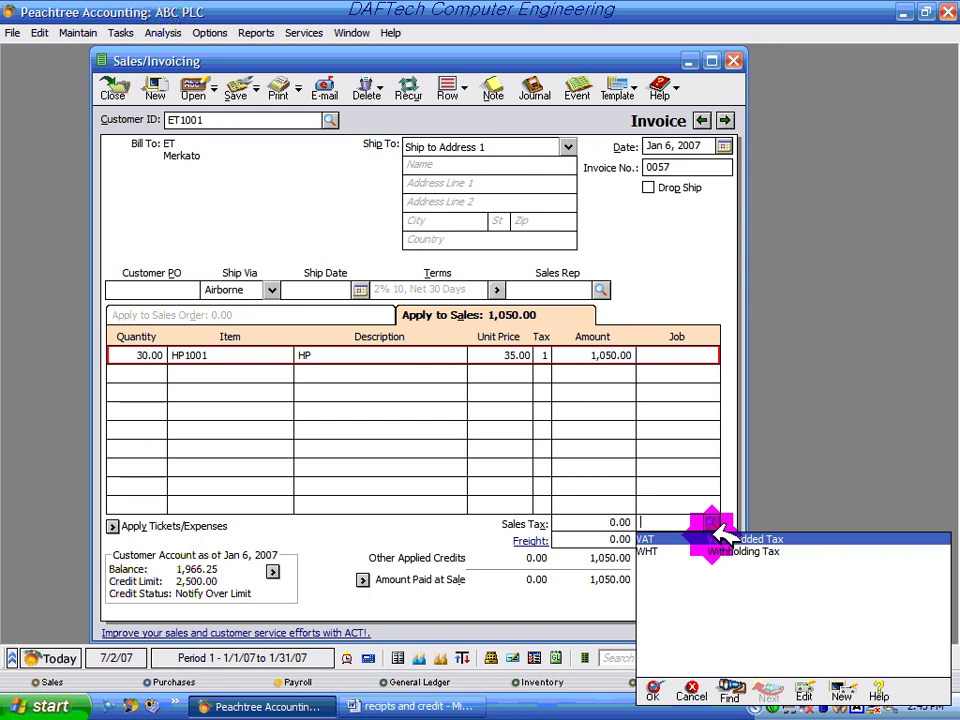
pyautogui.doubleClick(716, 538)
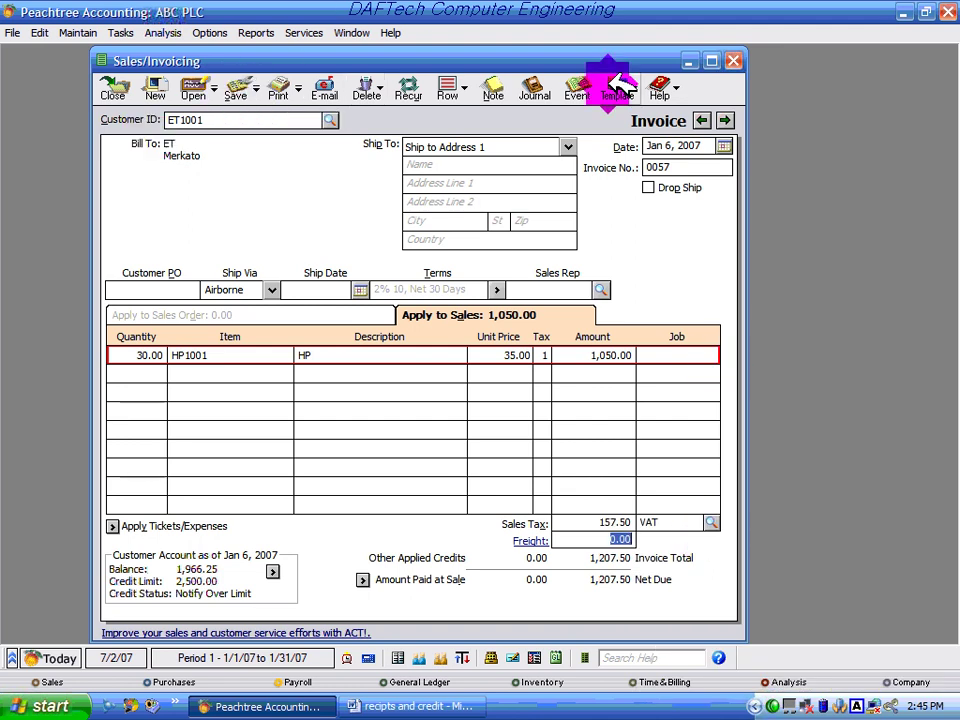
# - Review the invoice's sales journal entry, accept its accounts, then save the invoice, allowing the customer's balance to exceed the credit limit
pyautogui.click(535, 95)
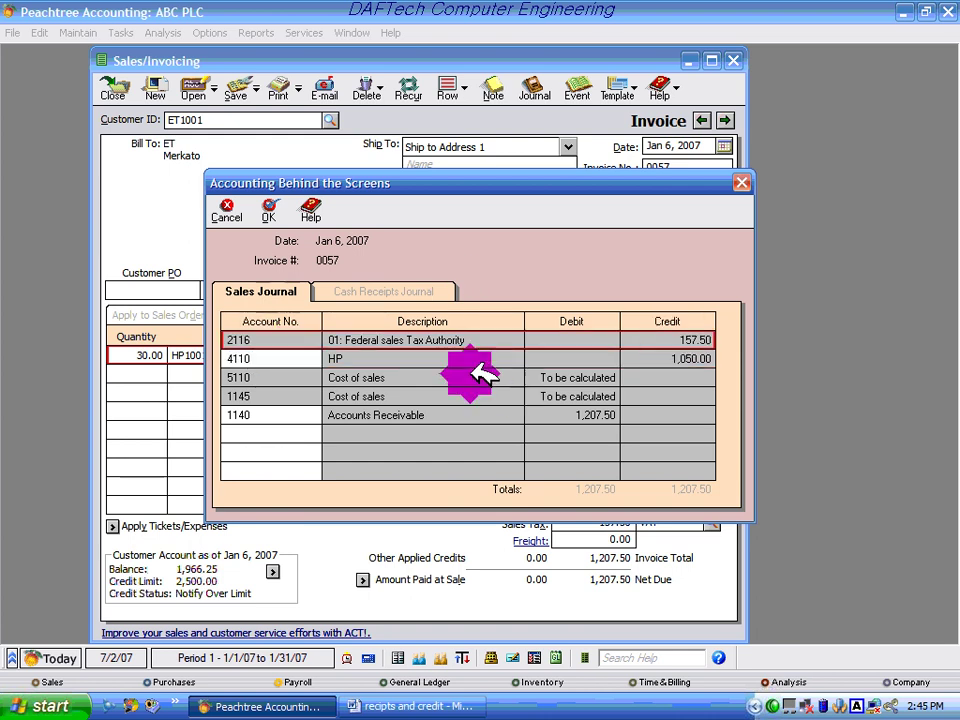
pyautogui.click(575, 380)
pyautogui.click(573, 395)
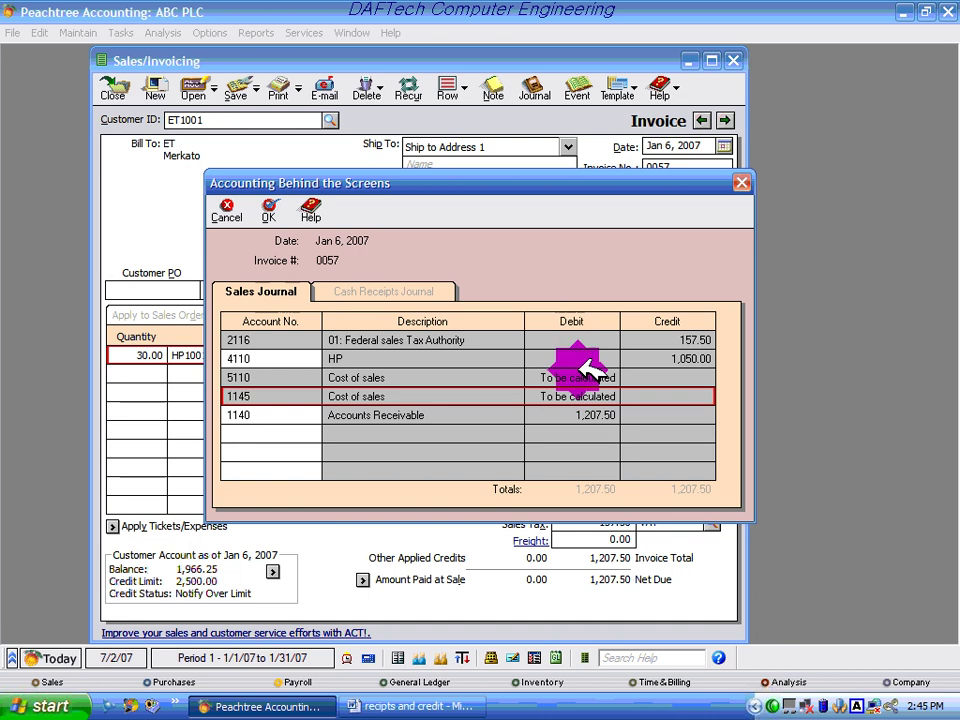
pyautogui.click(576, 412)
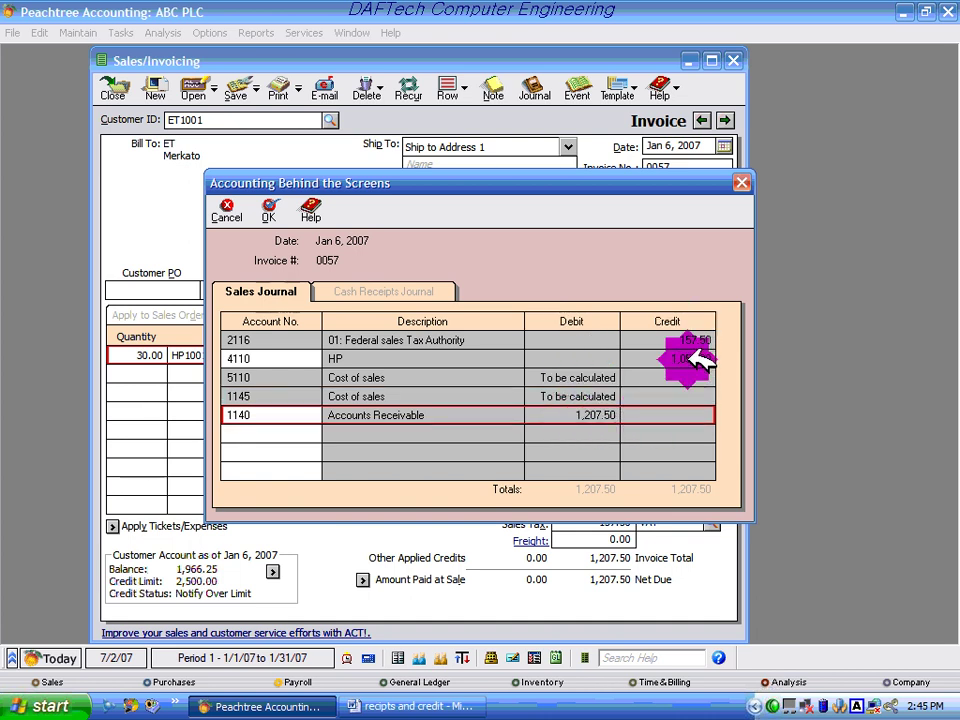
pyautogui.click(268, 210)
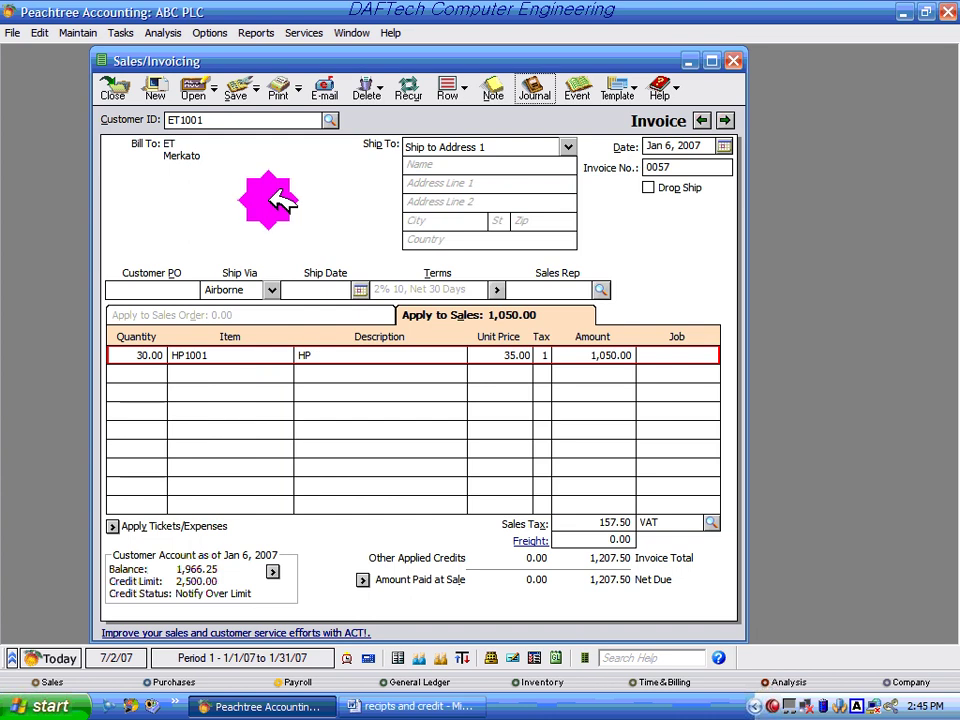
pyautogui.click(236, 90)
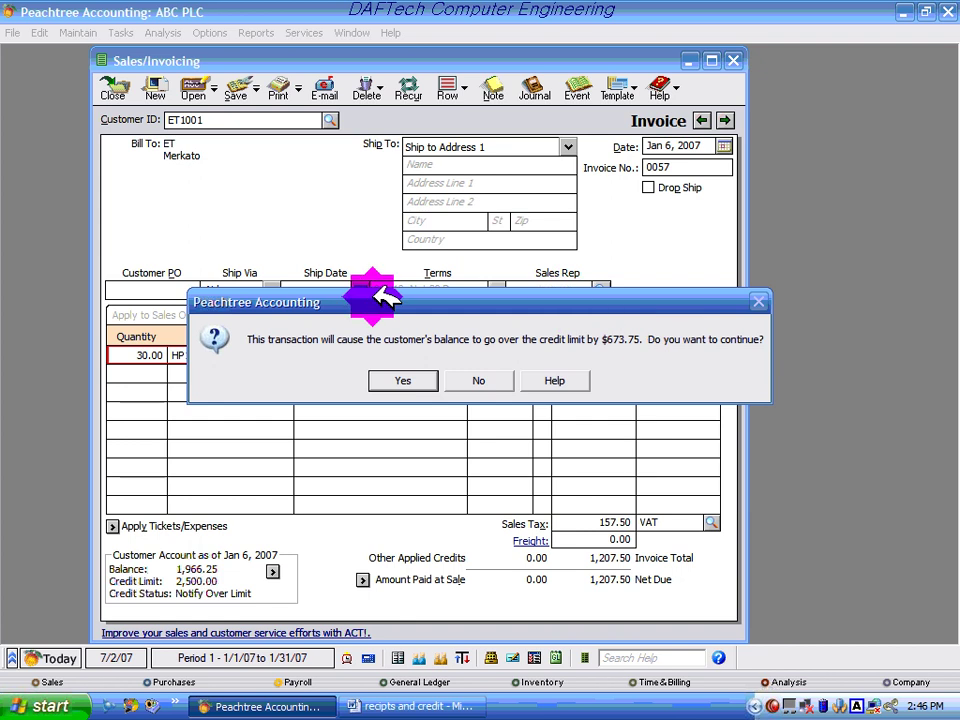
pyautogui.click(403, 380)
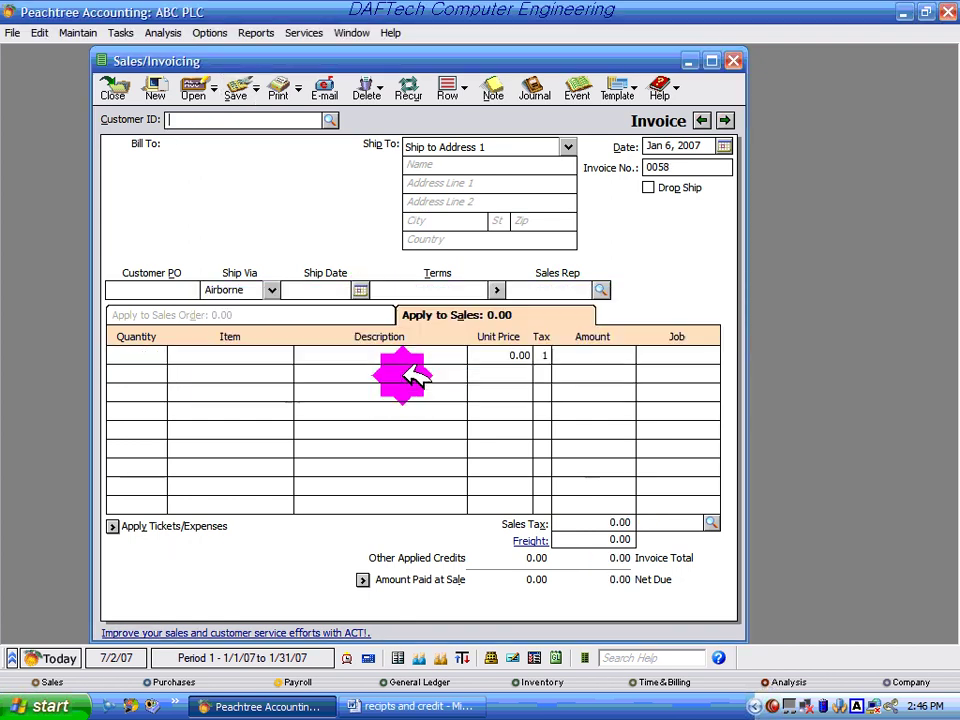
# - Check the default customer credit limit in the Customer Defaults, then close the defaults and the Sales/Invoicing window
pyautogui.click(78, 32)
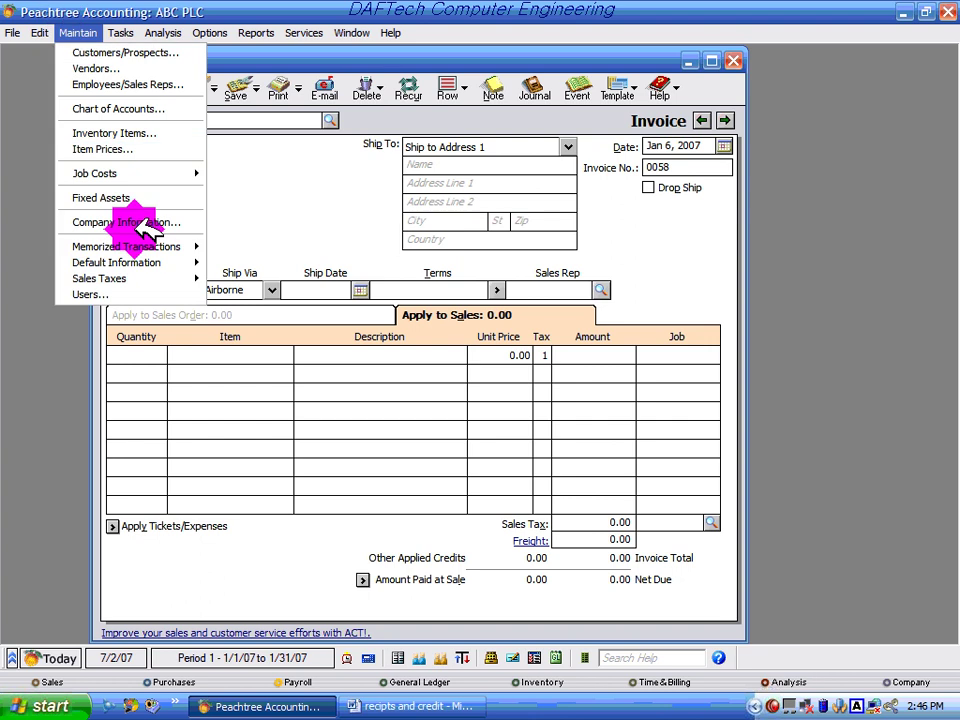
pyautogui.moveTo(155, 263)
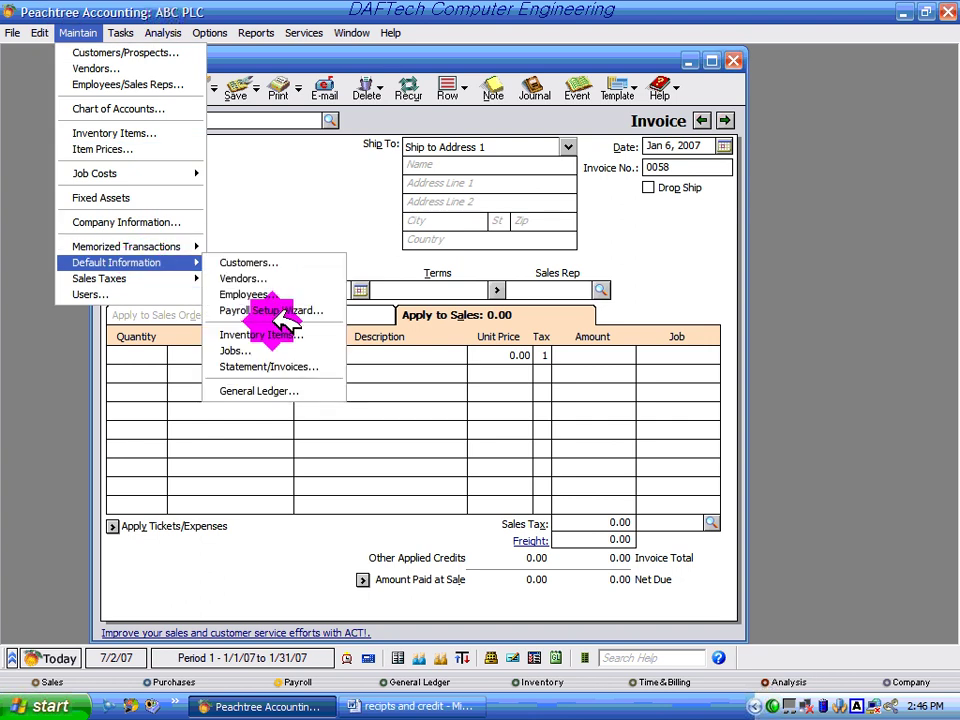
pyautogui.click(268, 262)
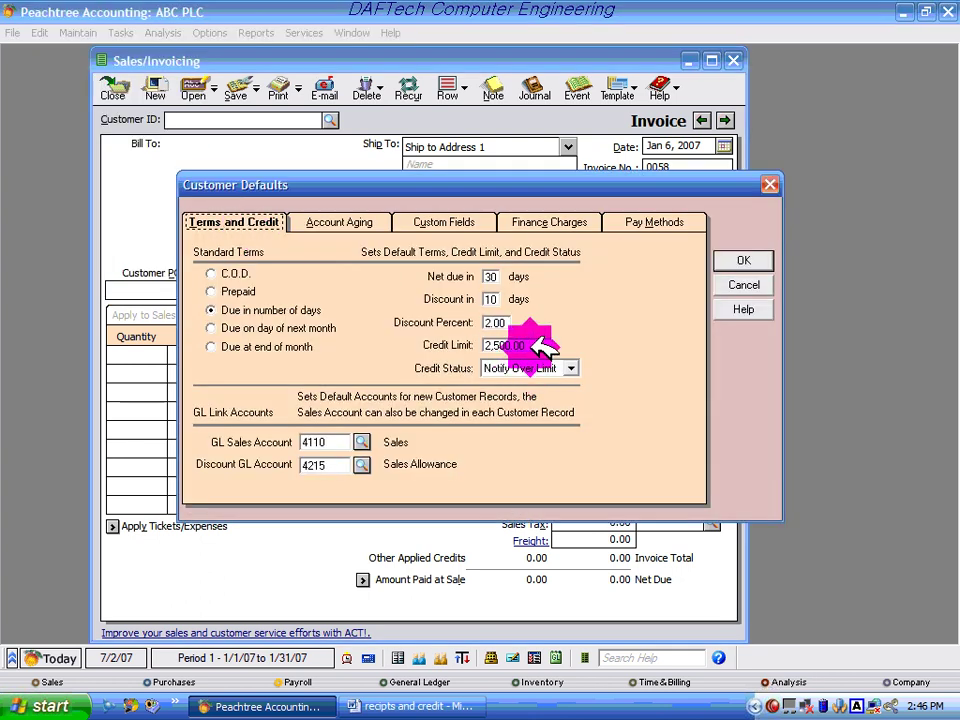
pyautogui.moveTo(537, 343); pyautogui.dragTo(478, 340)
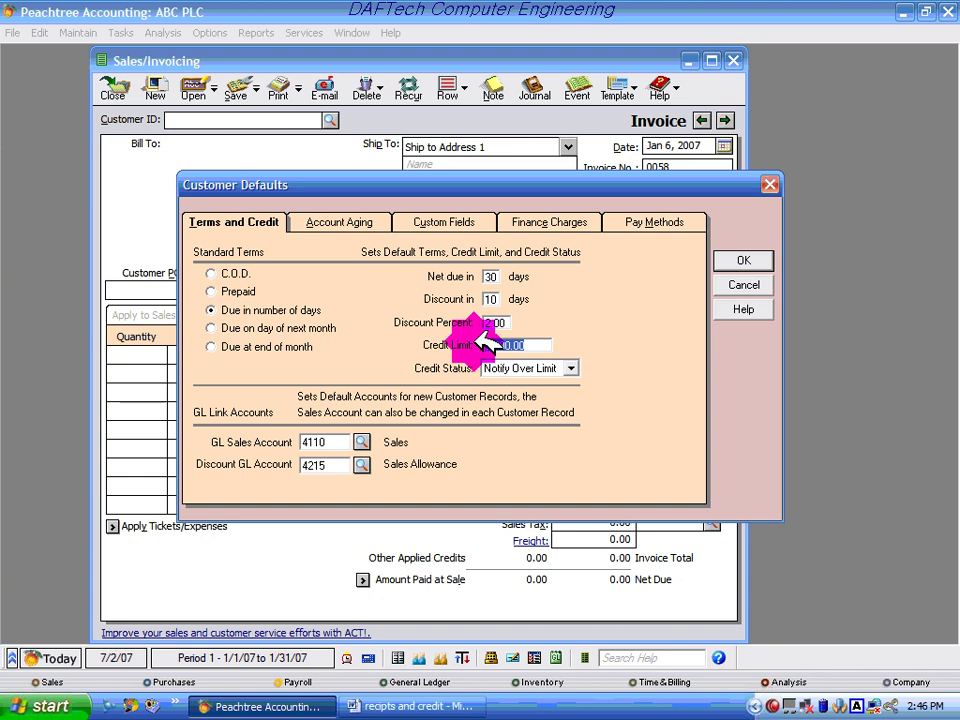
pyautogui.click(536, 343)
pyautogui.moveTo(537, 343); pyautogui.dragTo(478, 340)
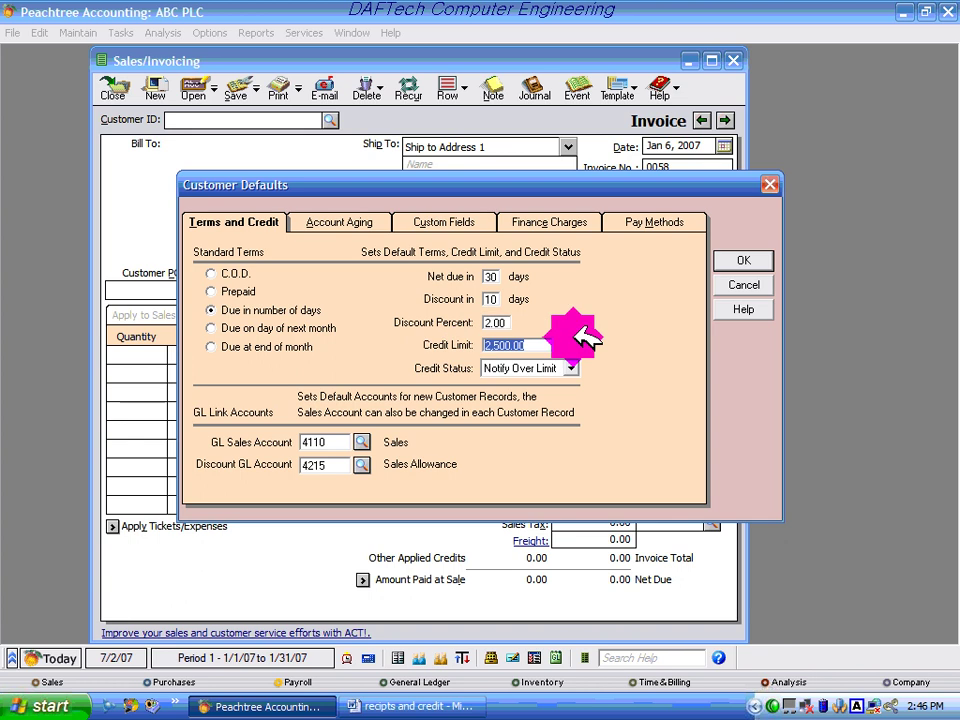
pyautogui.click(743, 260)
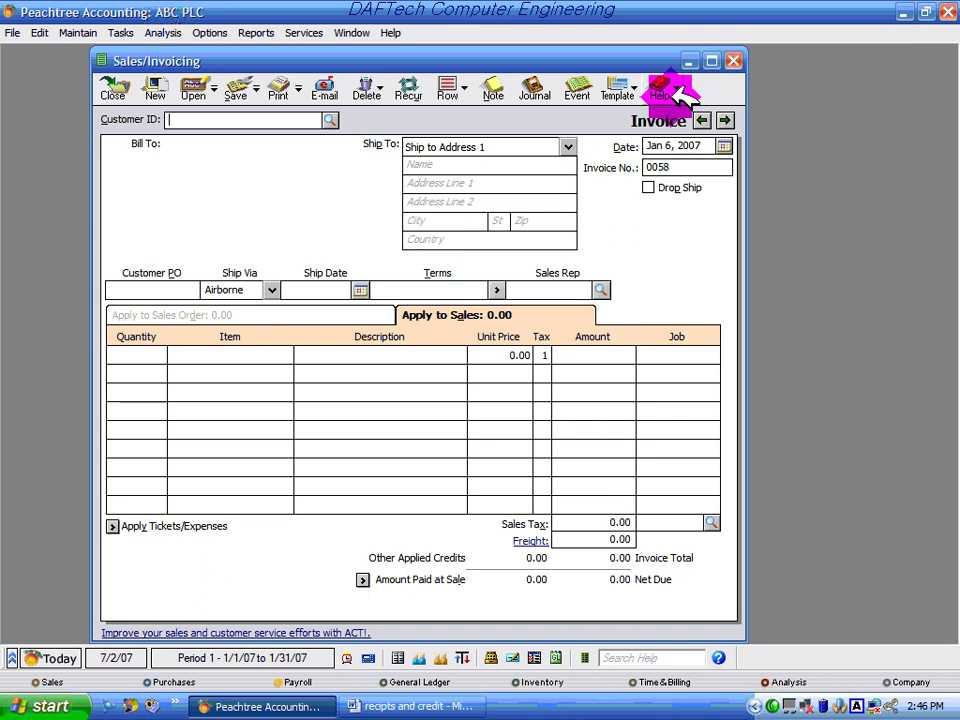
pyautogui.click(737, 60)
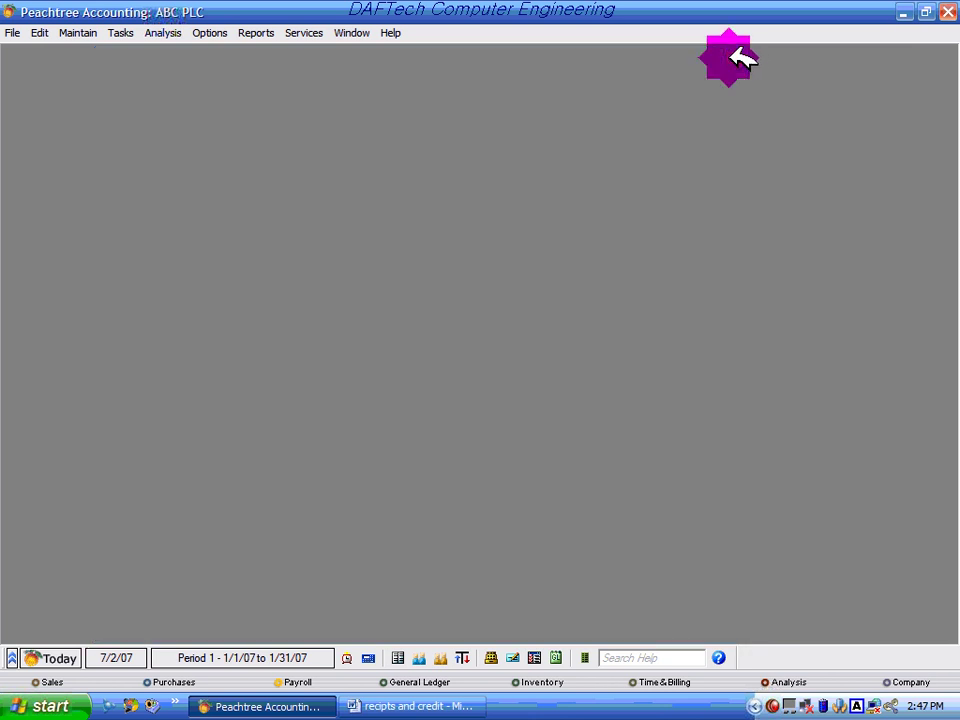
# - Read transaction 7 in the Word list and start a receipt with deposit ticket ID 004 in Peachtree Accounting
pyautogui.click(409, 707)
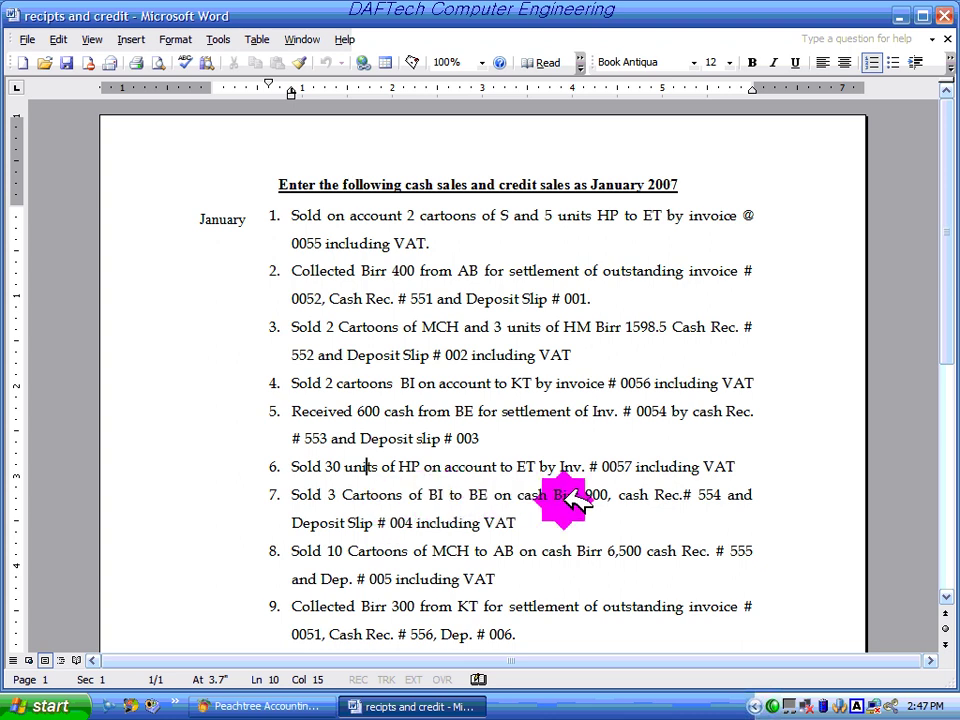
pyautogui.click(496, 495)
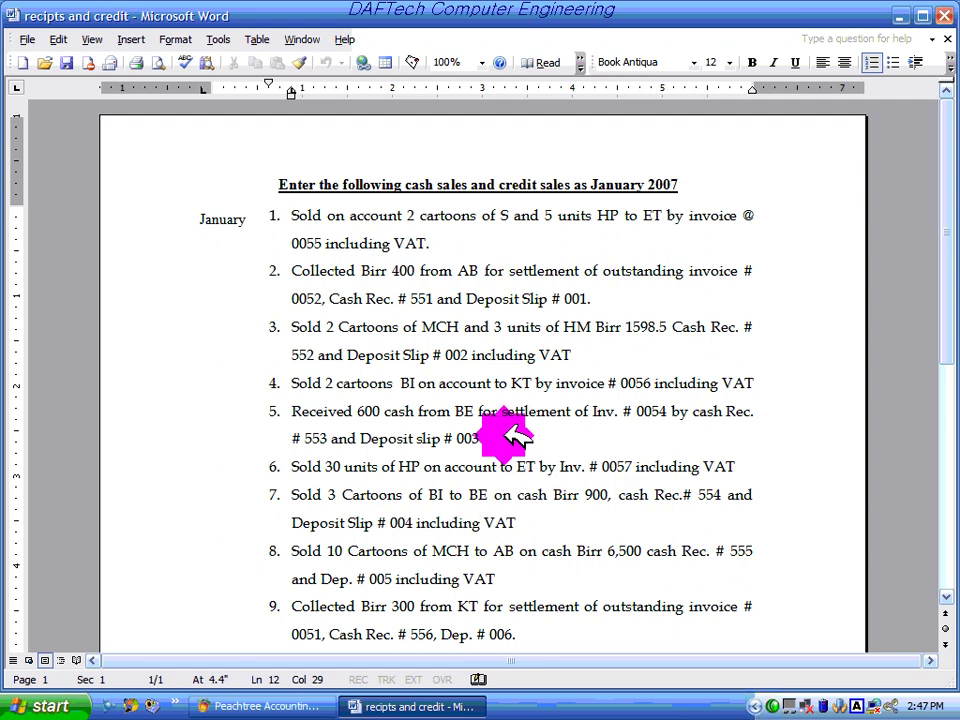
pyautogui.click(262, 706)
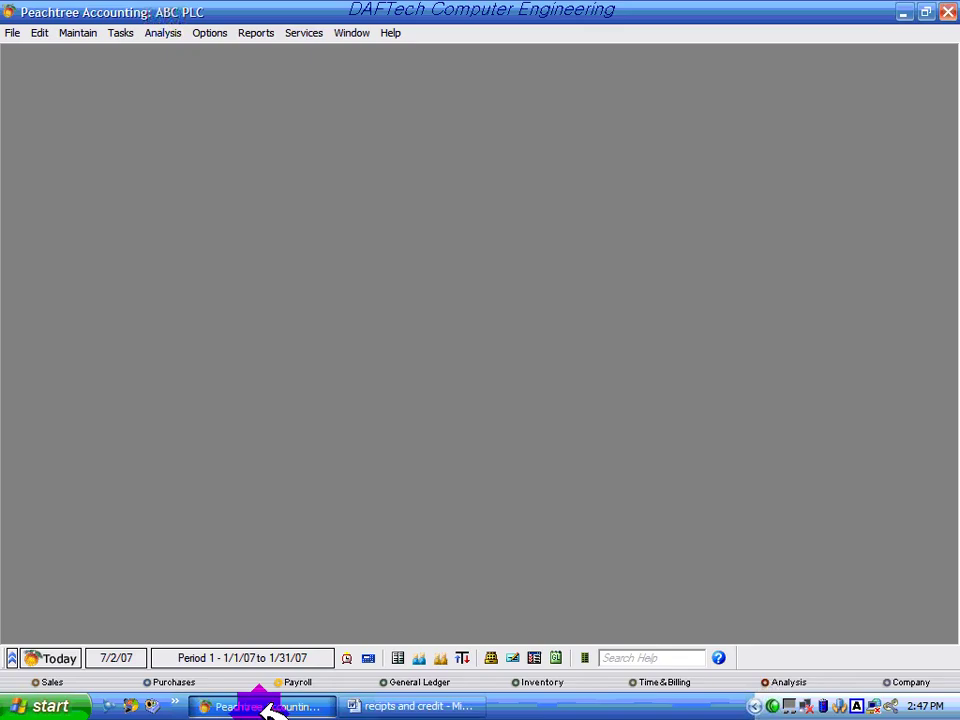
pyautogui.click(122, 32)
pyautogui.click(150, 101)
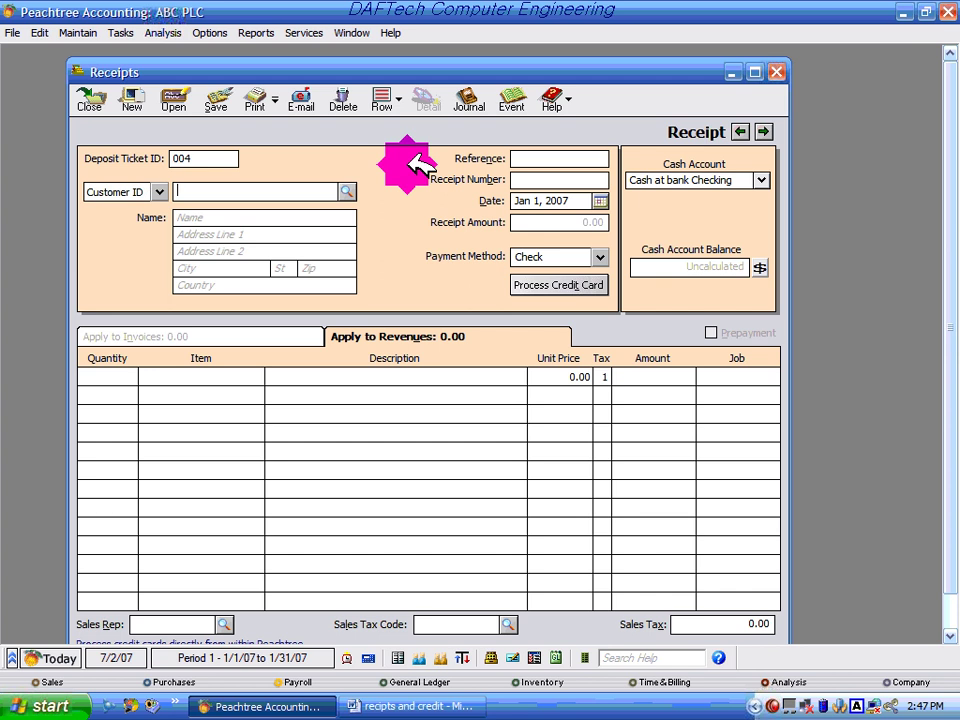
# - Recheck transaction 7 in the Word list, assign the receipt to customer BE, and enter reference 004
pyautogui.click(400, 704)
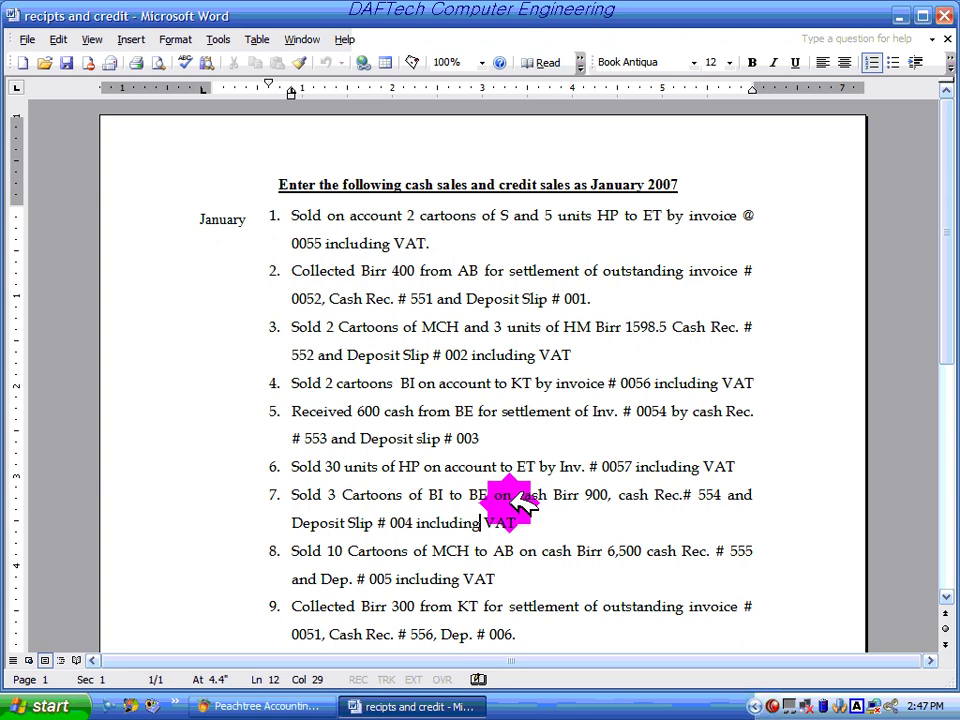
pyautogui.click(330, 704)
pyautogui.click(342, 174)
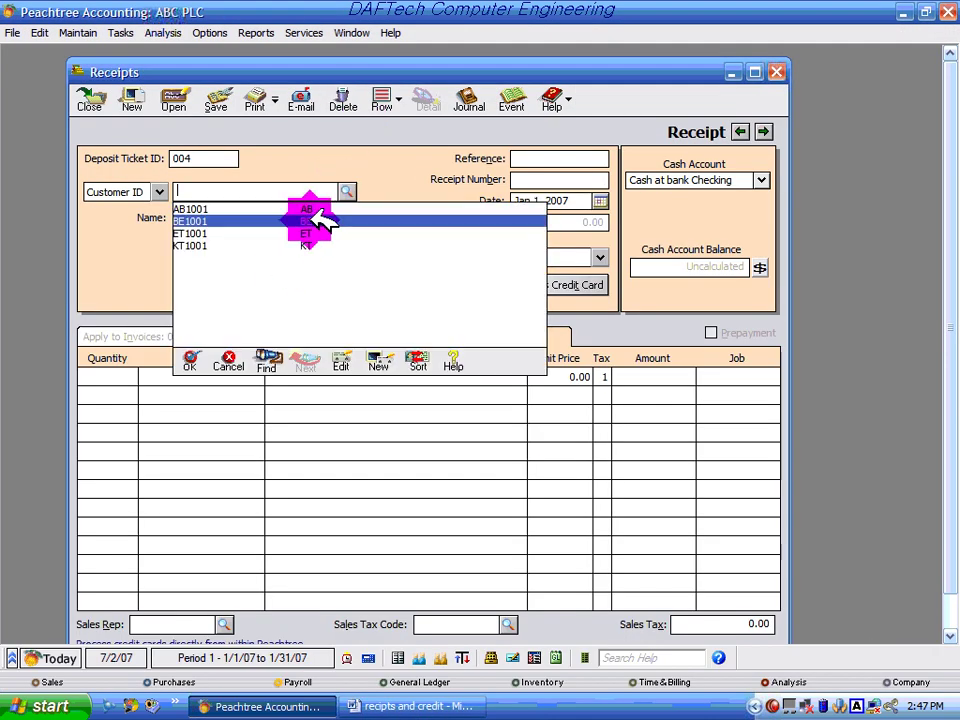
pyautogui.click(315, 216)
pyautogui.click(545, 159)
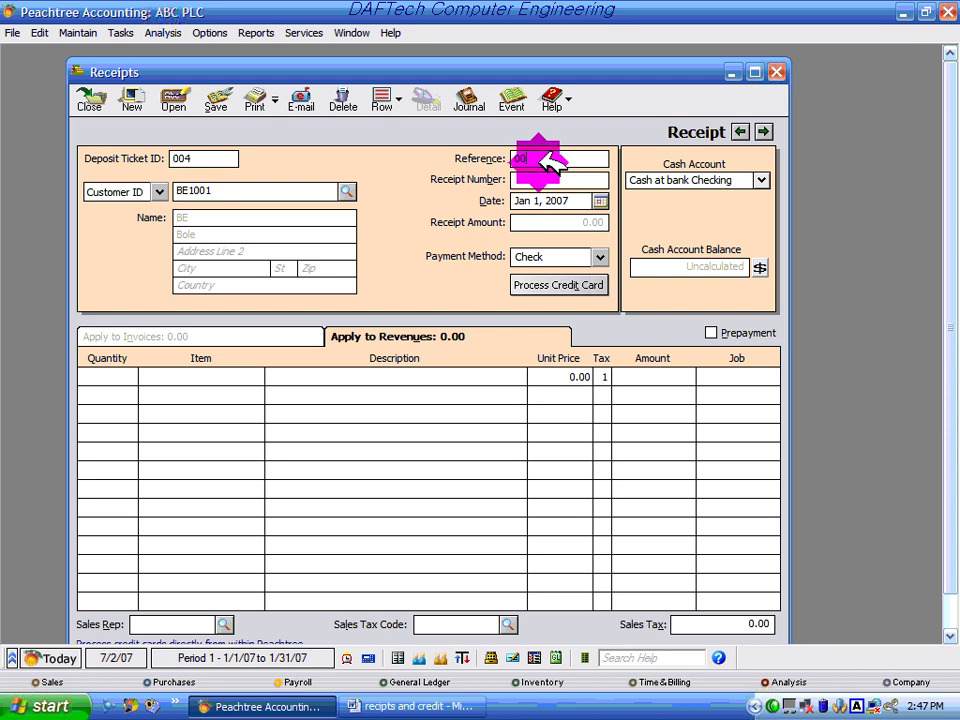
# - Enter receipt number 554 after checking the Word list, and date the receipt Jan 7, 2007
pyautogui.click(535, 180)
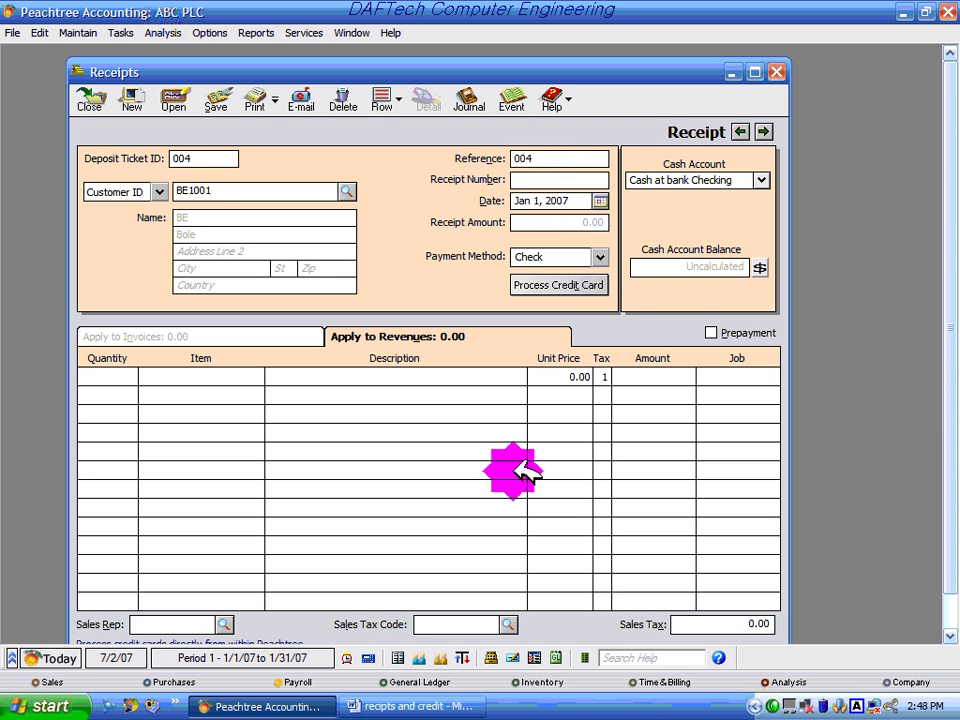
pyautogui.click(460, 706)
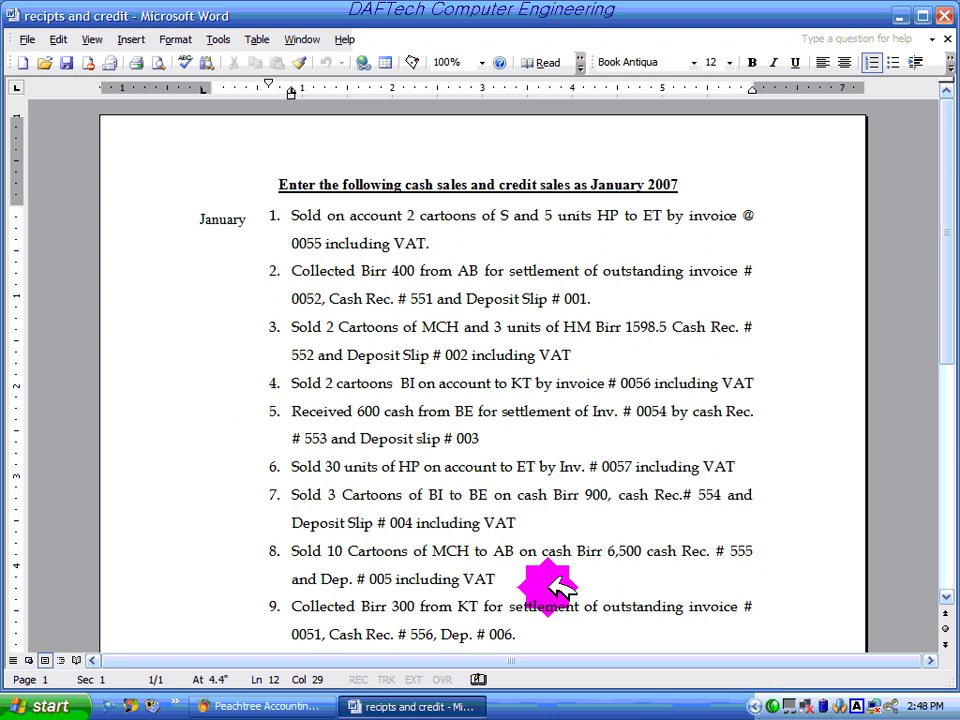
pyautogui.click(316, 705)
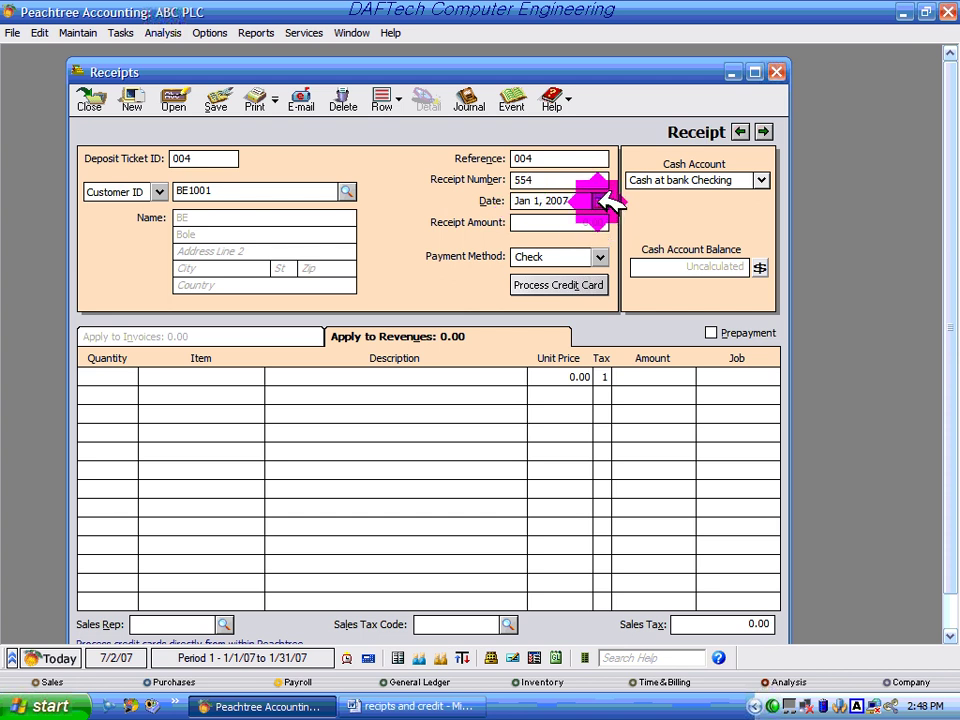
pyautogui.click(600, 201)
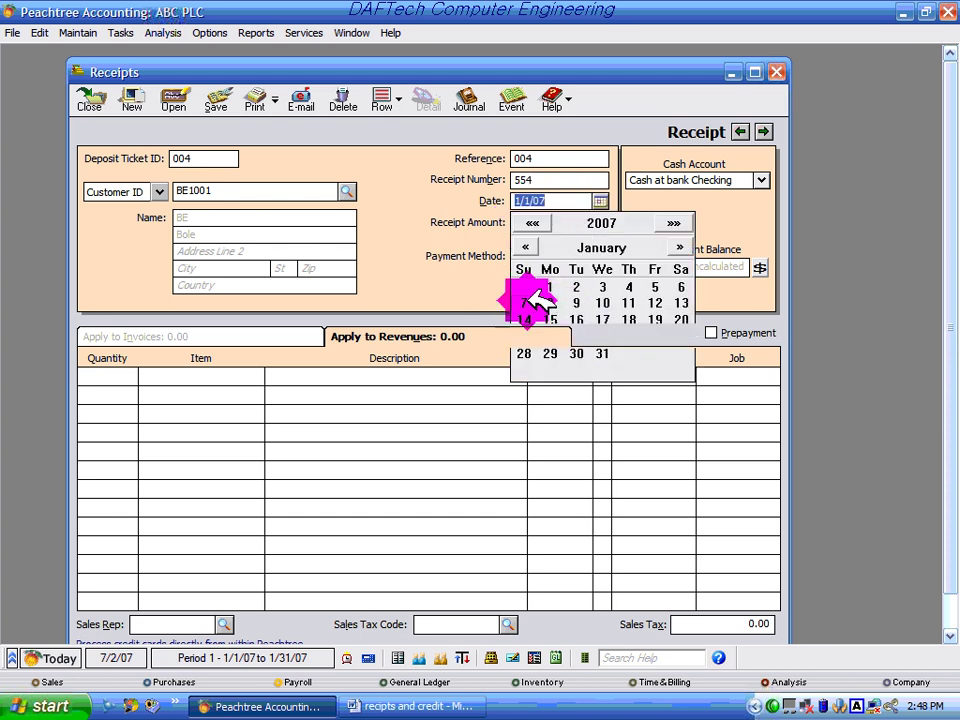
pyautogui.click(523, 303)
# - Add a receipt line for 3 units of item BI1001 and set the sales tax code to VAT
pyautogui.click(112, 378)
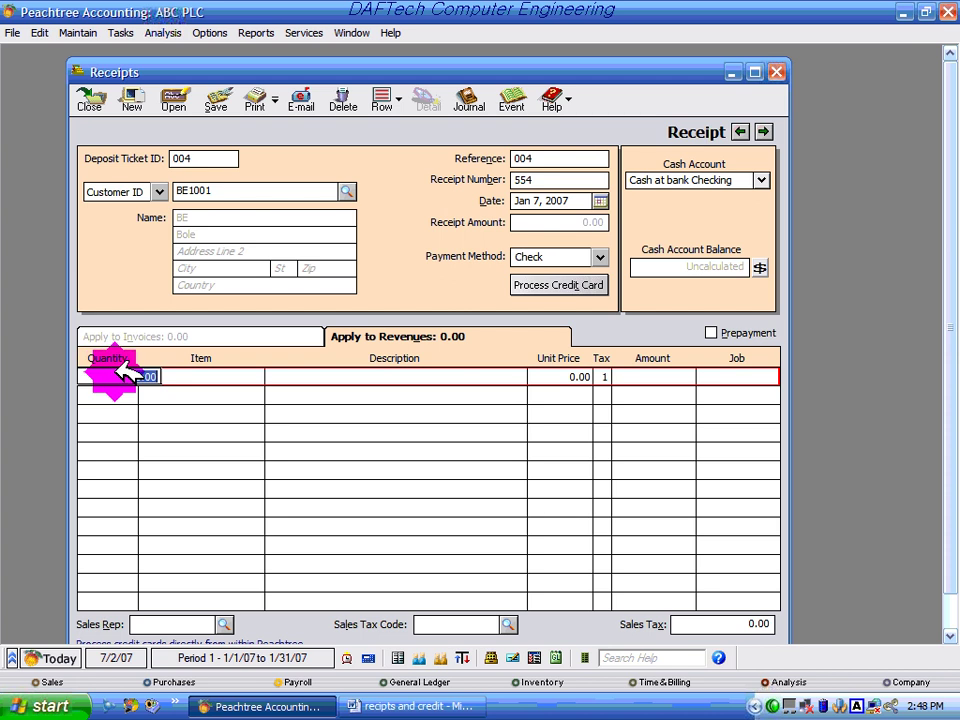
pyautogui.write('3')
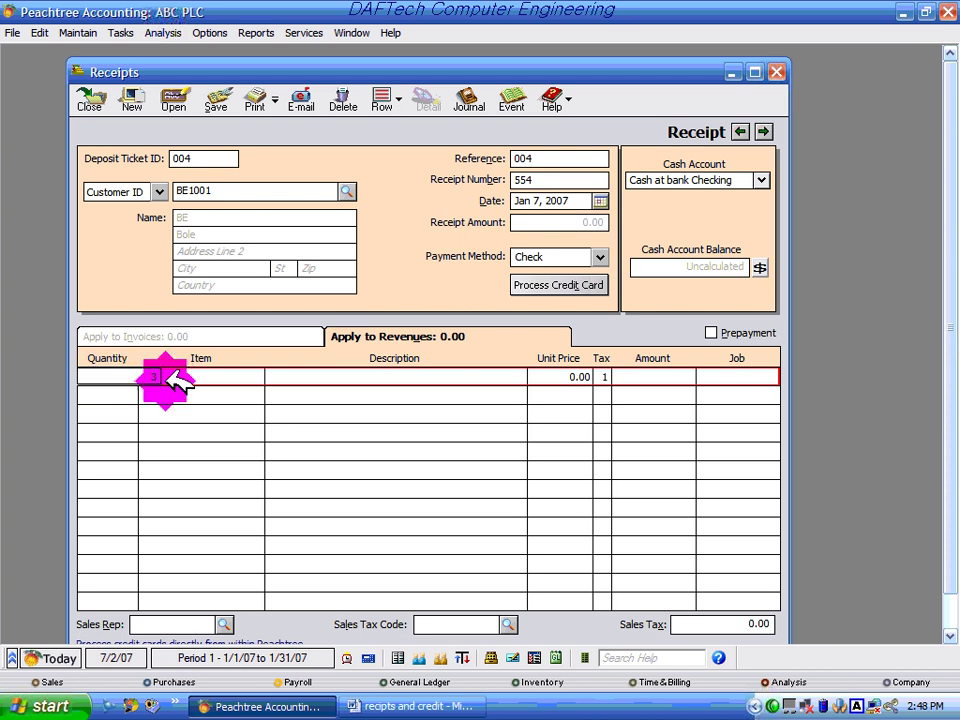
pyautogui.press('Tab')
pyautogui.click(257, 376)
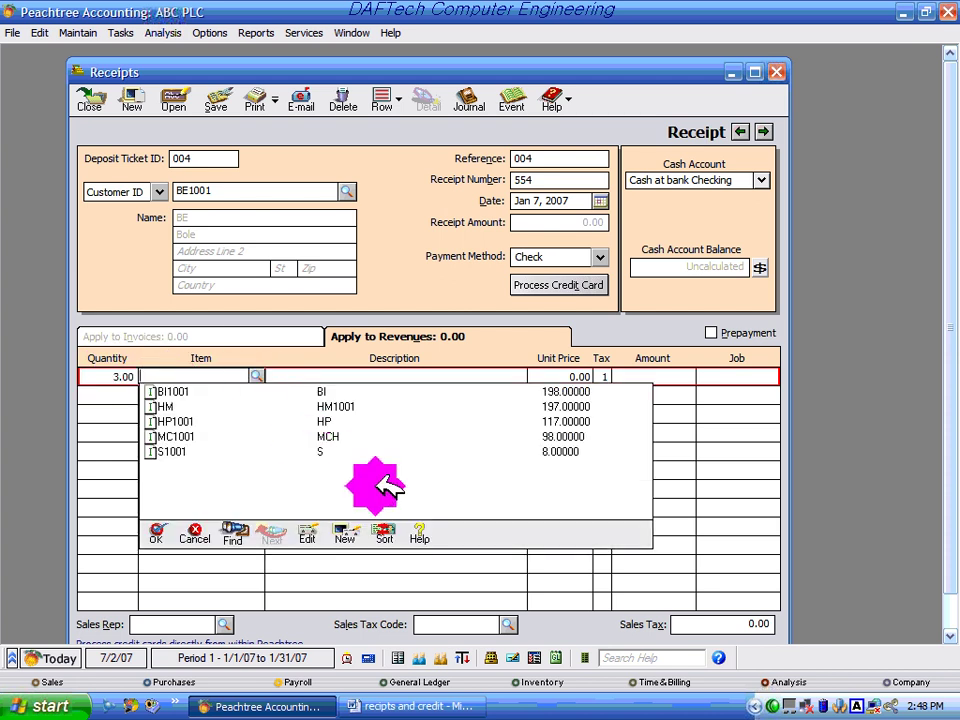
pyautogui.doubleClick(333, 393)
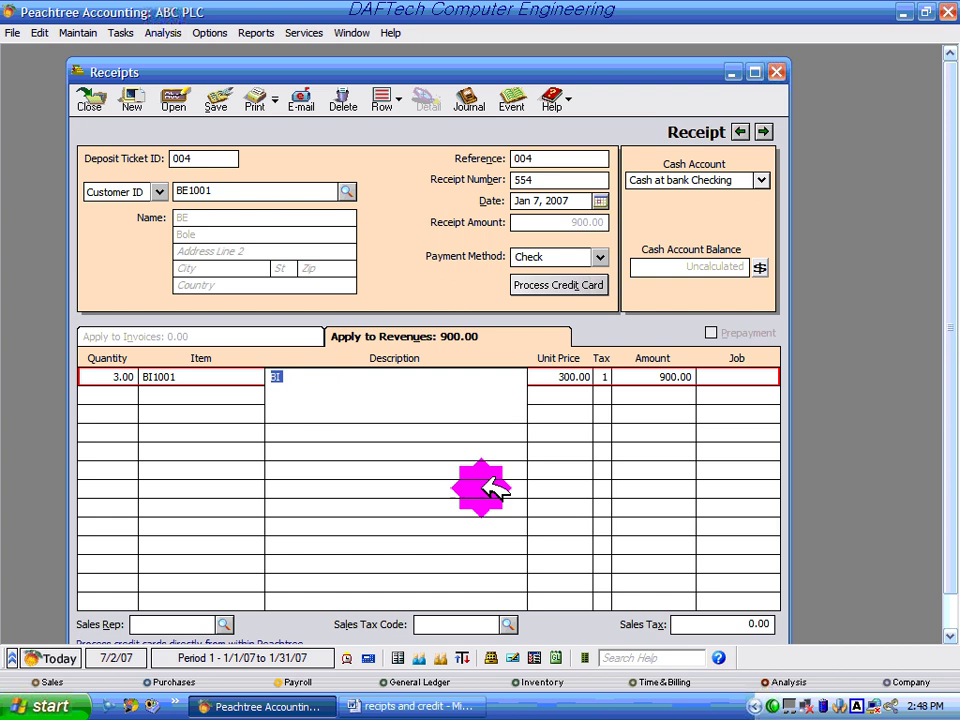
pyautogui.click(508, 623)
pyautogui.click(508, 623)
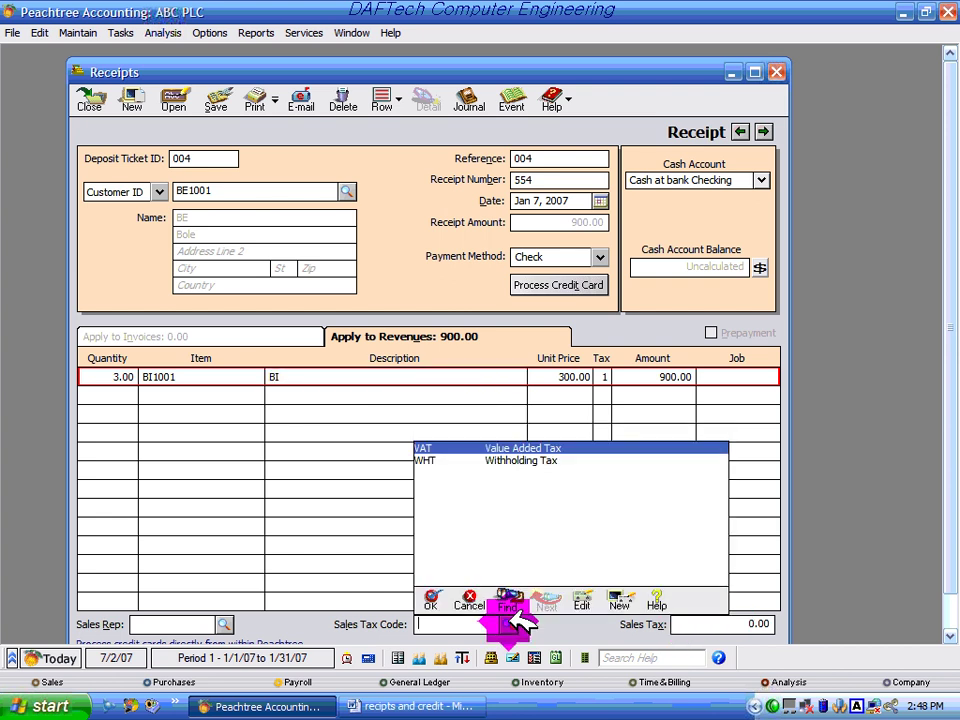
pyautogui.doubleClick(502, 447)
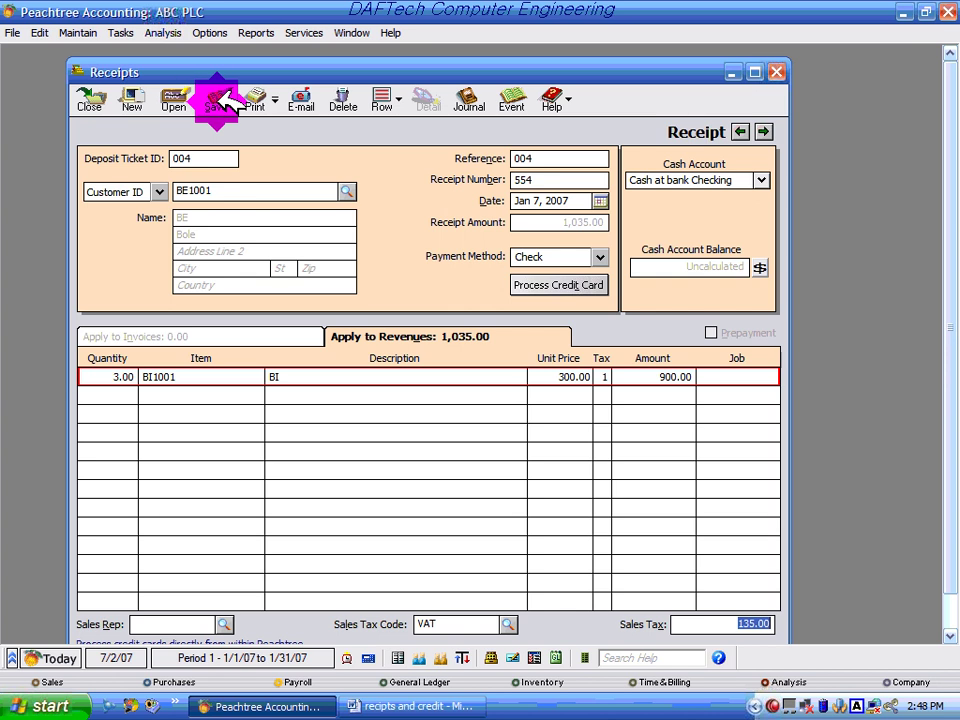
# - Check the cash receipts journal entry for receipt 554, accept it, then save the receipt and close the Receipts window
pyautogui.click(474, 100)
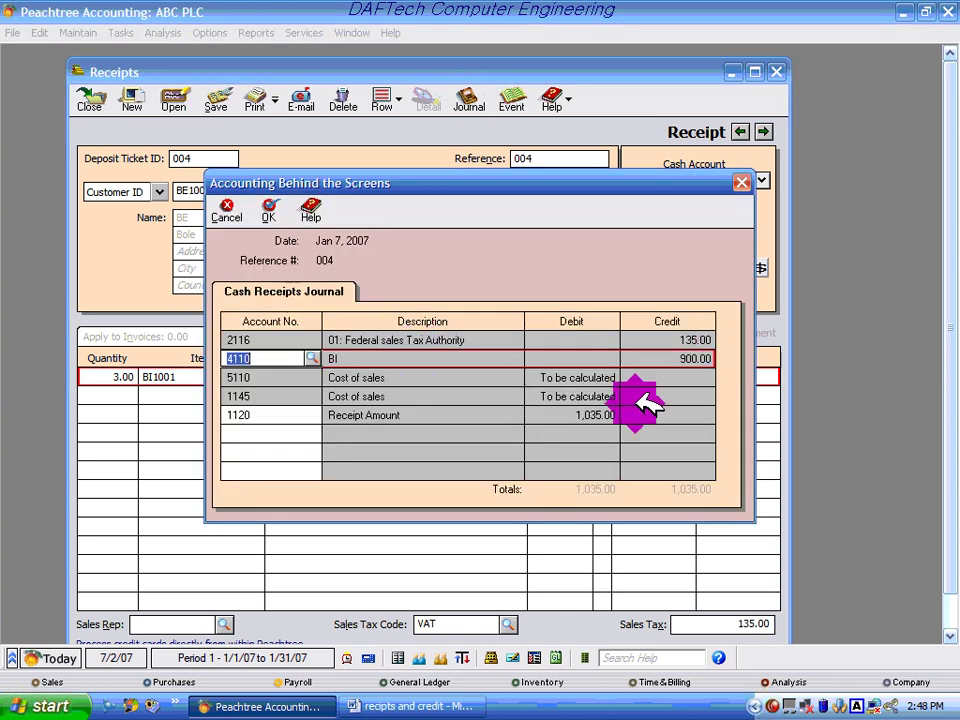
pyautogui.click(268, 210)
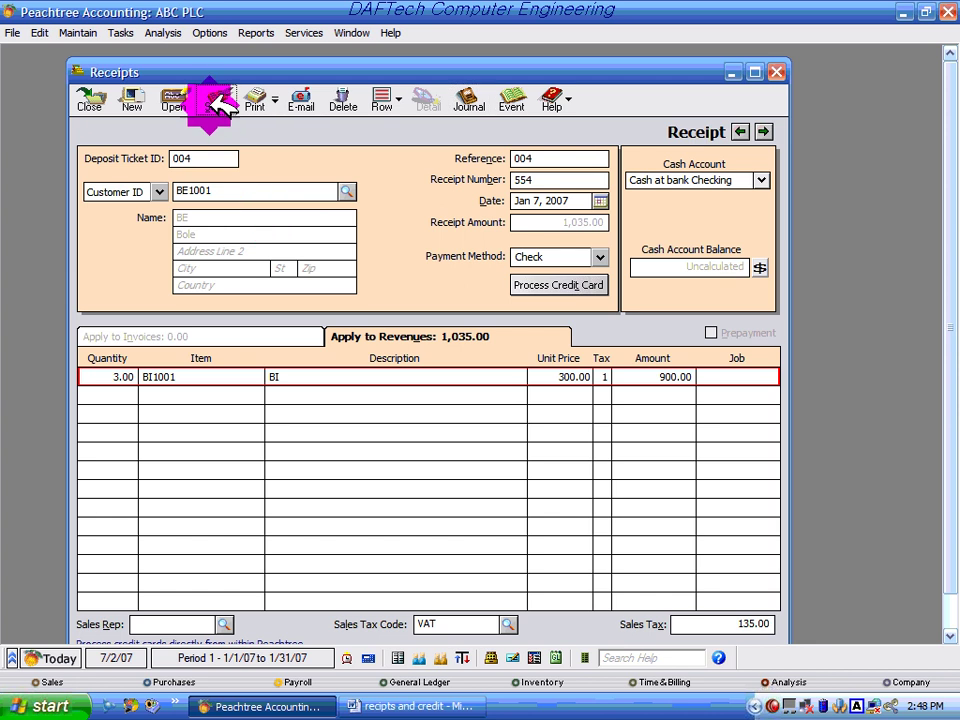
pyautogui.click(222, 103)
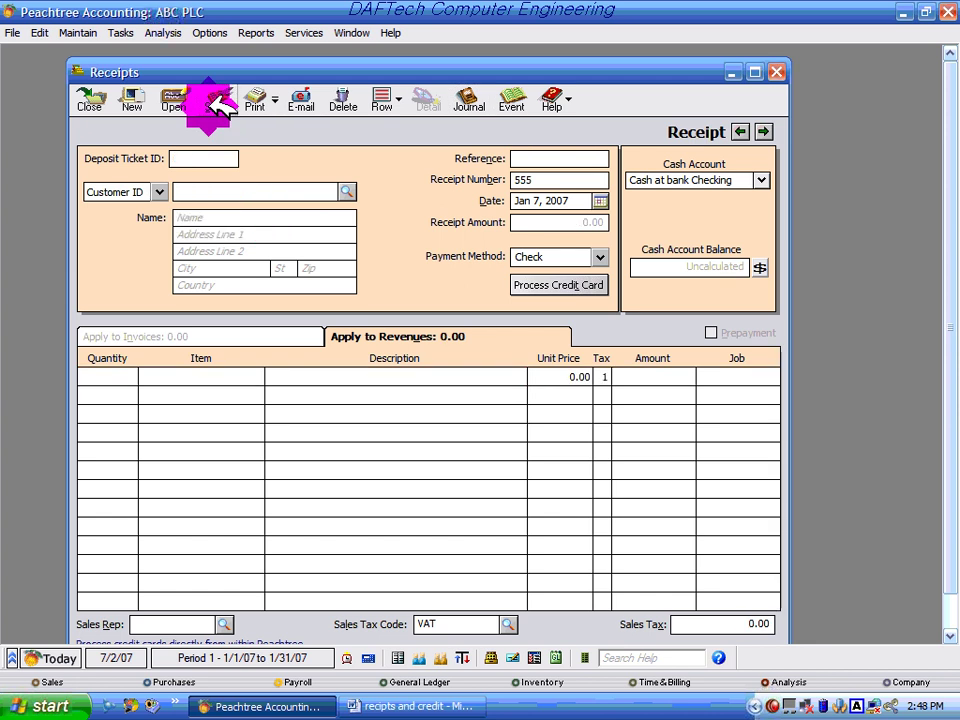
pyautogui.click(775, 72)
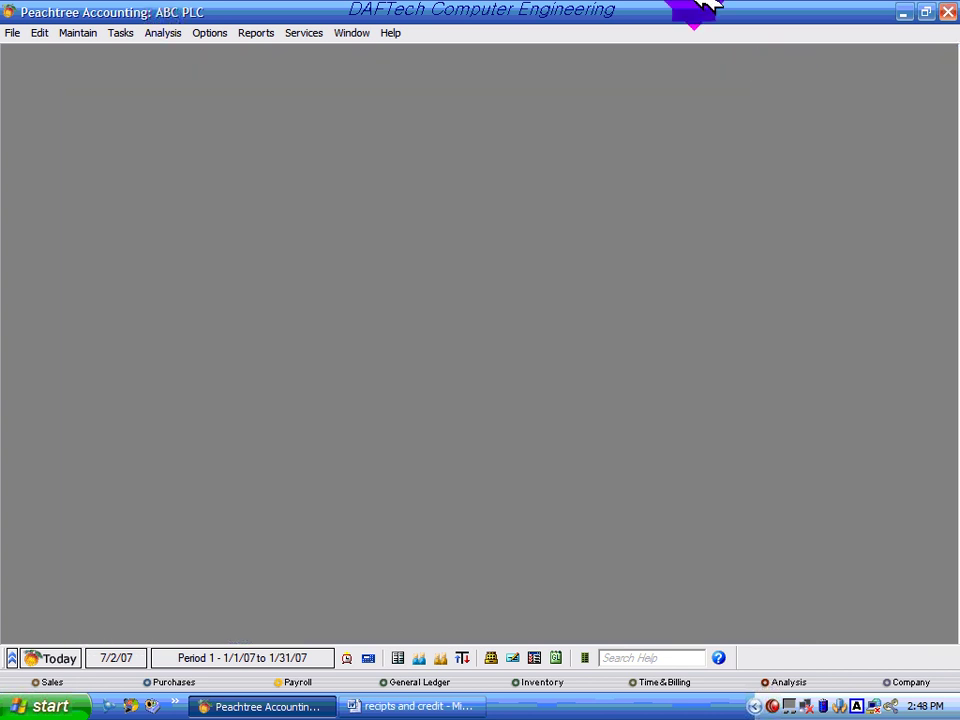
# - Switch to the Word exercise list and highlight transaction 8 to read its details
pyautogui.click(383, 706)
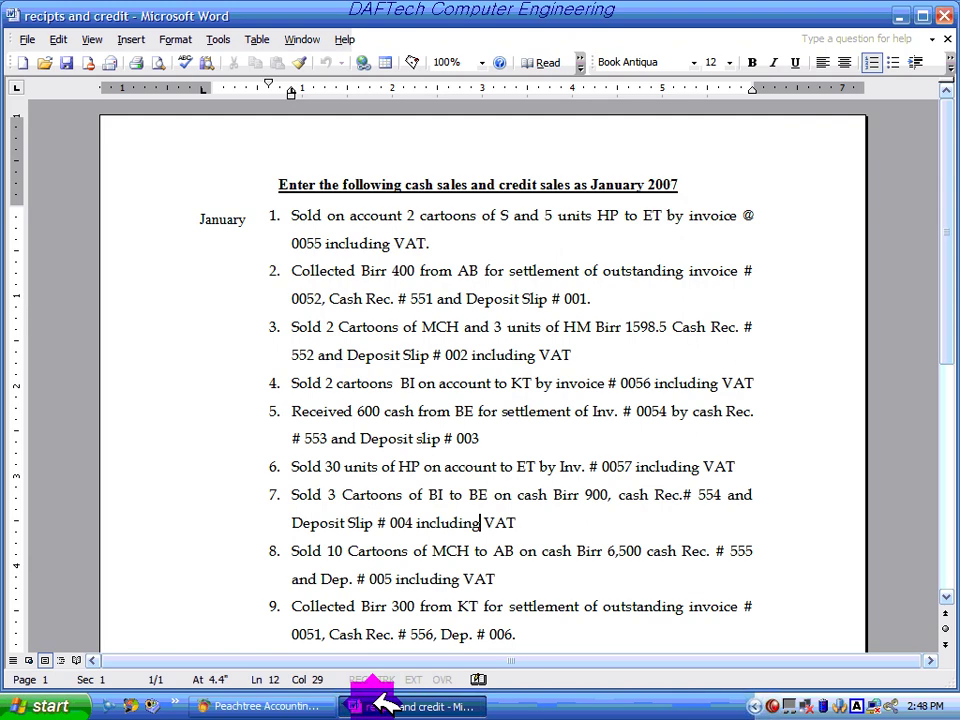
pyautogui.scroll(-1, 415, 575)
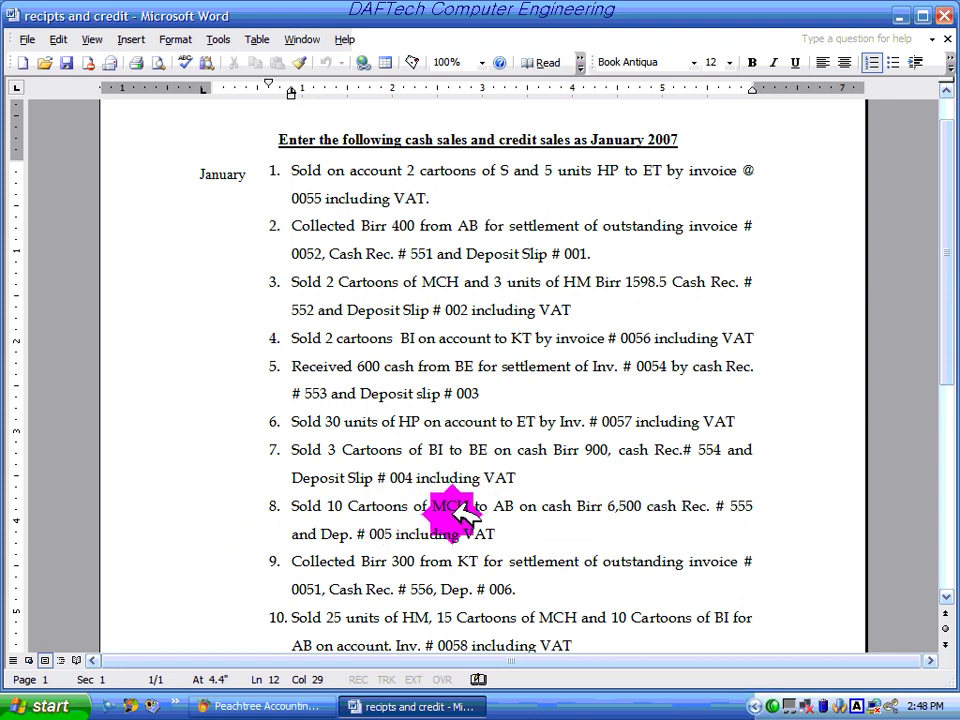
pyautogui.moveTo(512, 528); pyautogui.dragTo(318, 506)
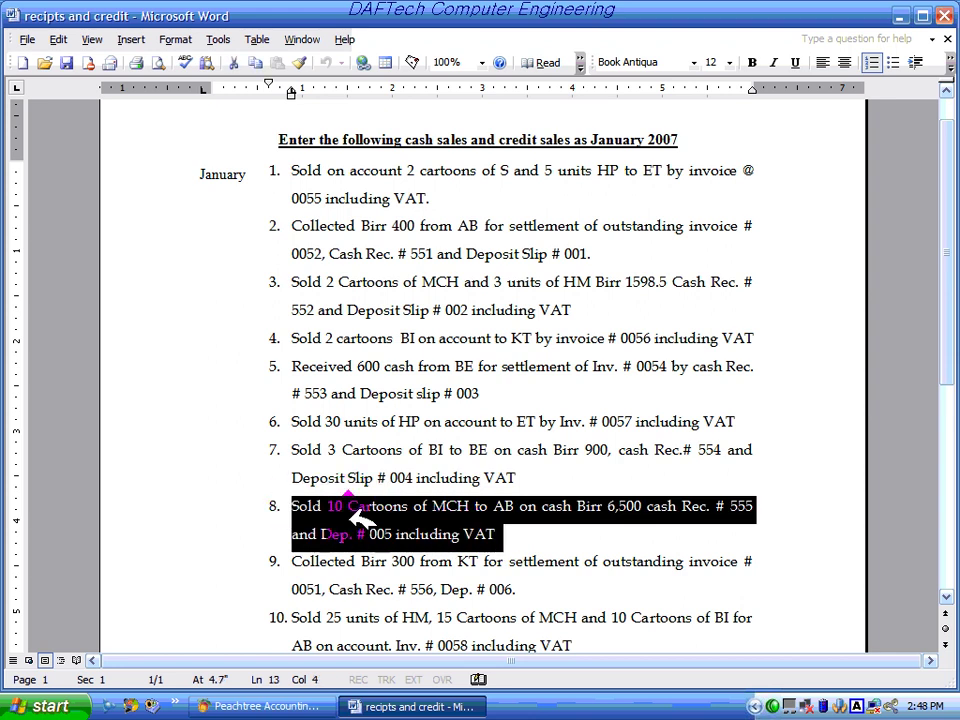
# - Switch back to Peachtree, open a new receipt, and enter deposit ticket ID 005
pyautogui.click(265, 705)
pyautogui.click(133, 32)
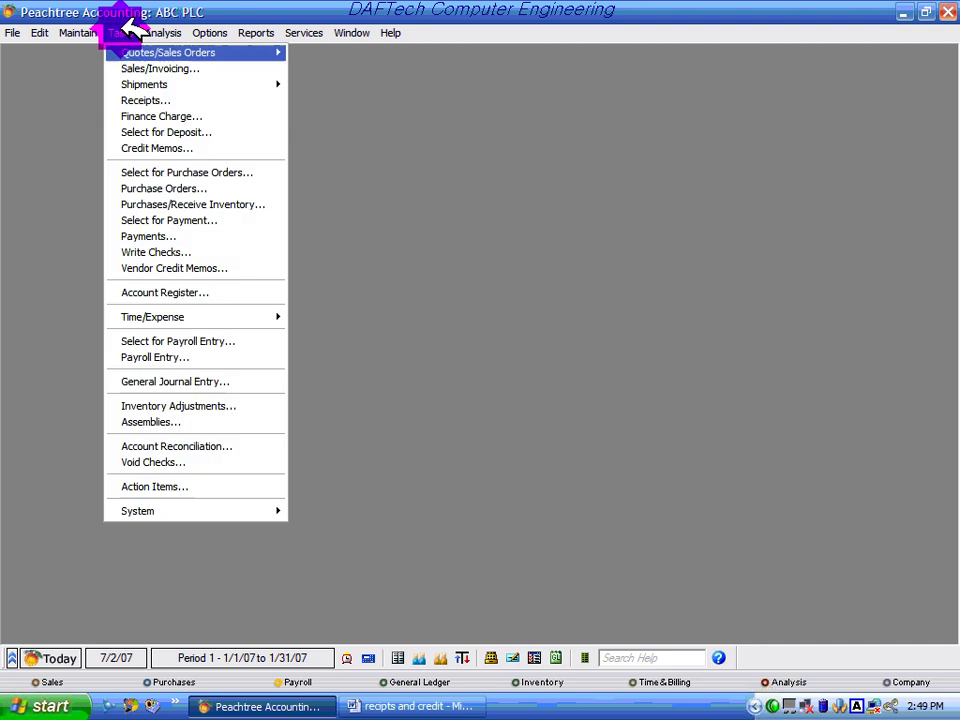
pyautogui.click(168, 100)
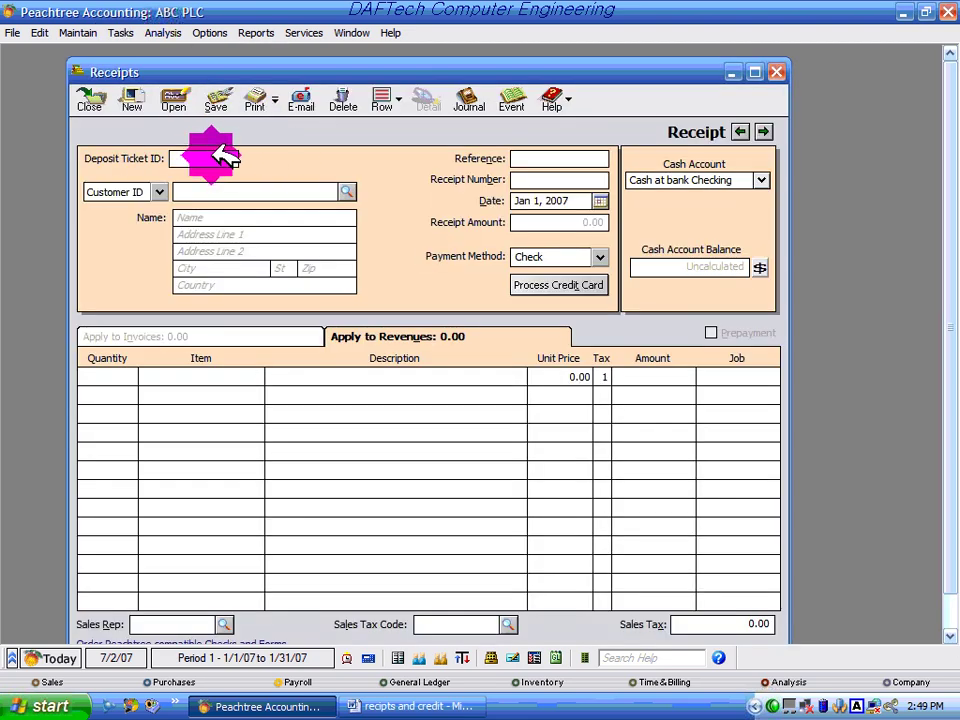
pyautogui.click(222, 159)
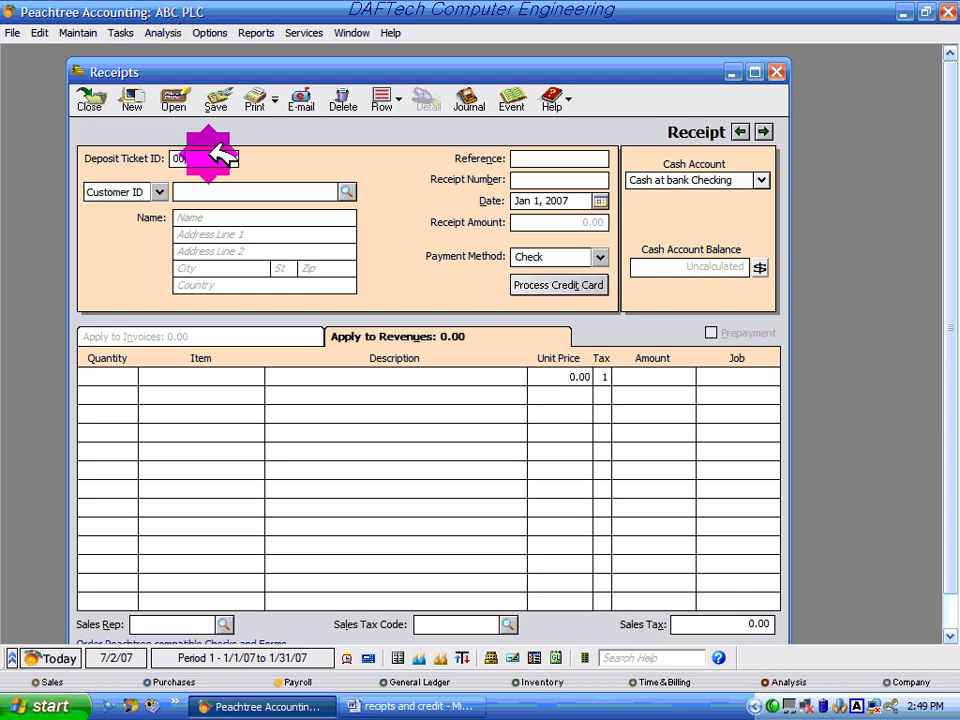
pyautogui.write('005')
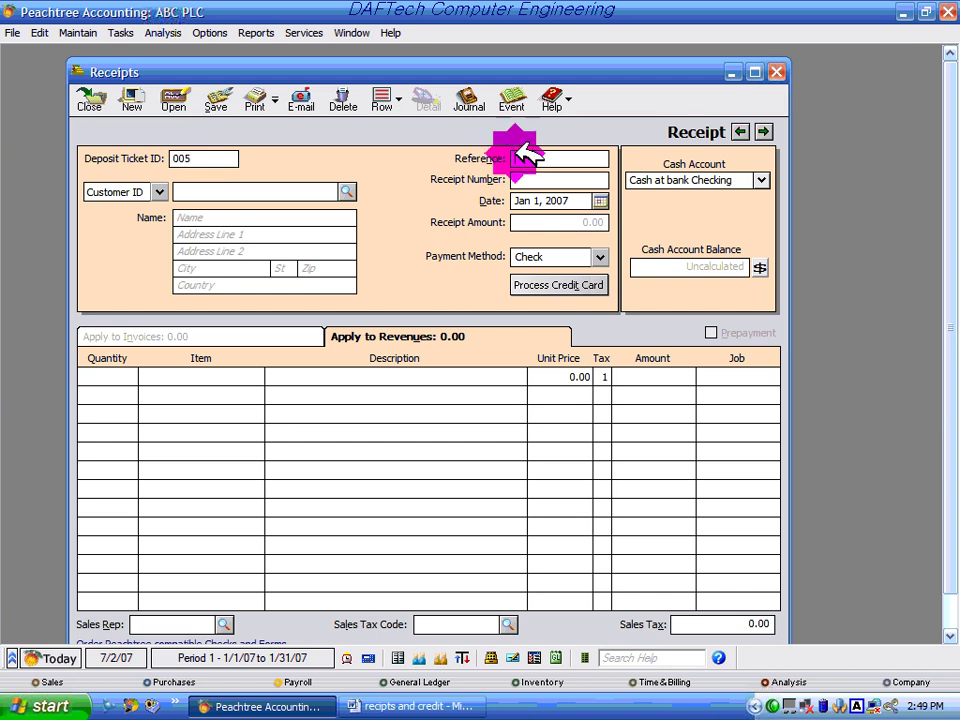
# - Enter reference 005 and receipt number 555 with a check of the Word list, and date the receipt Jan 10, 2007
pyautogui.click(560, 160)
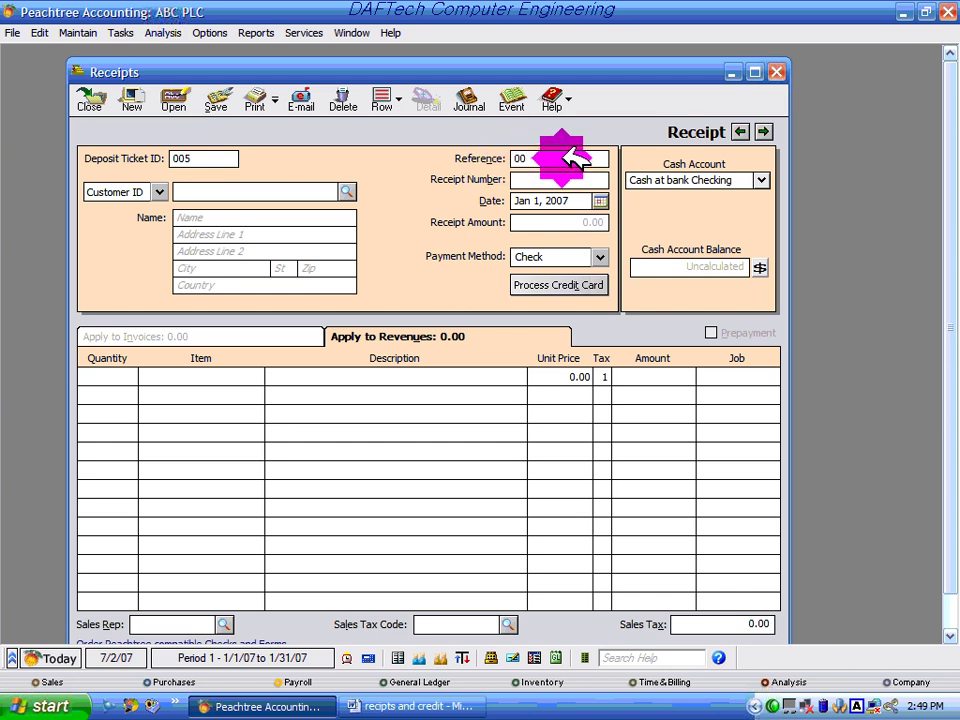
pyautogui.click(418, 703)
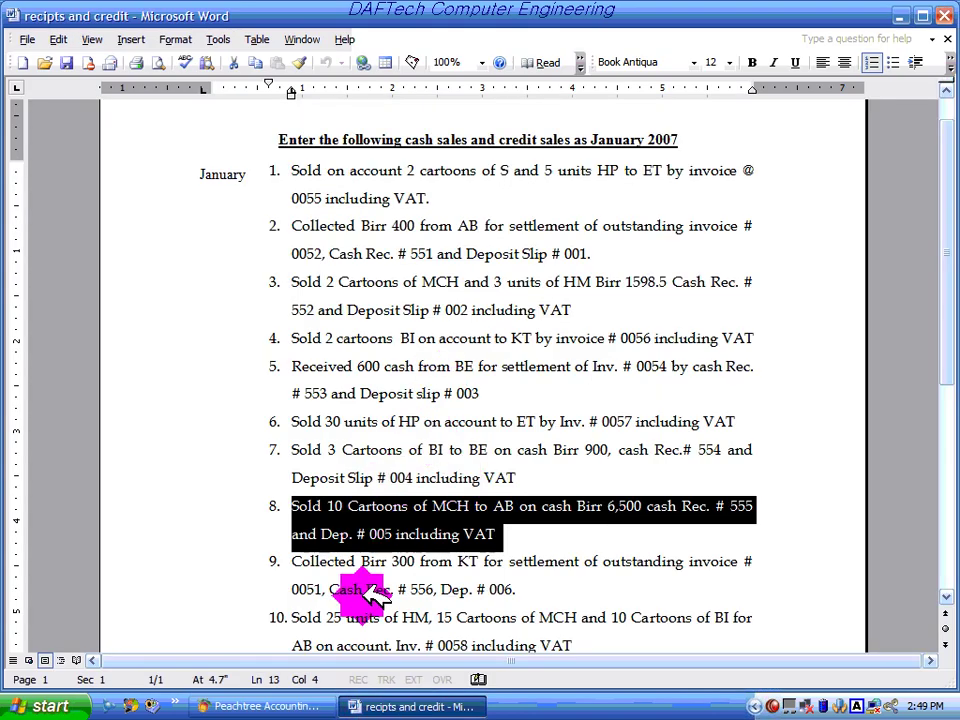
pyautogui.click(306, 702)
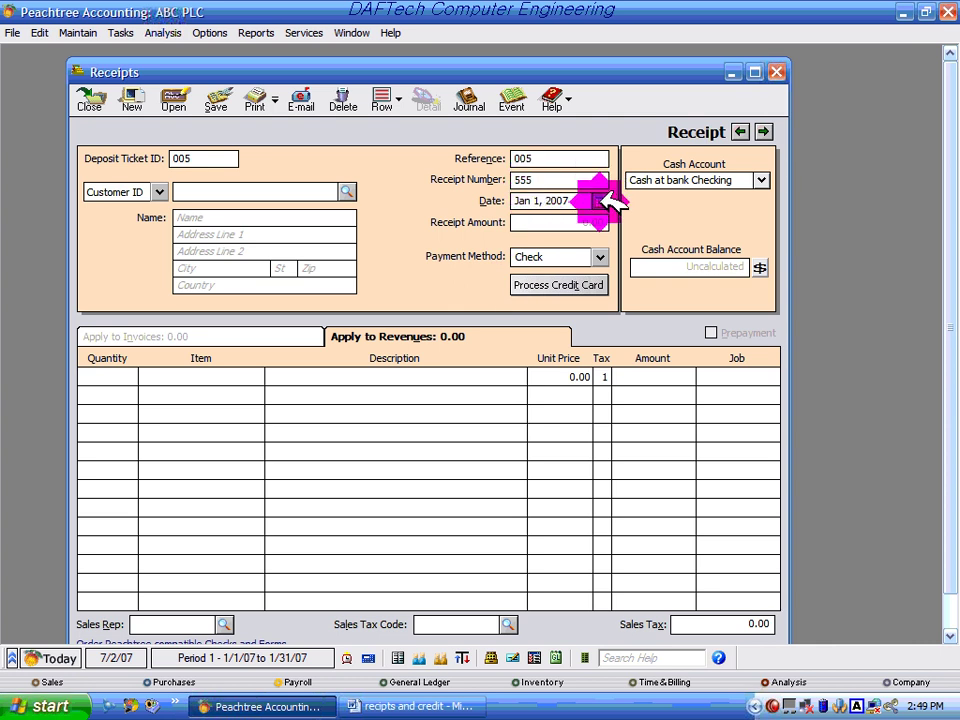
pyautogui.click(600, 201)
pyautogui.click(603, 303)
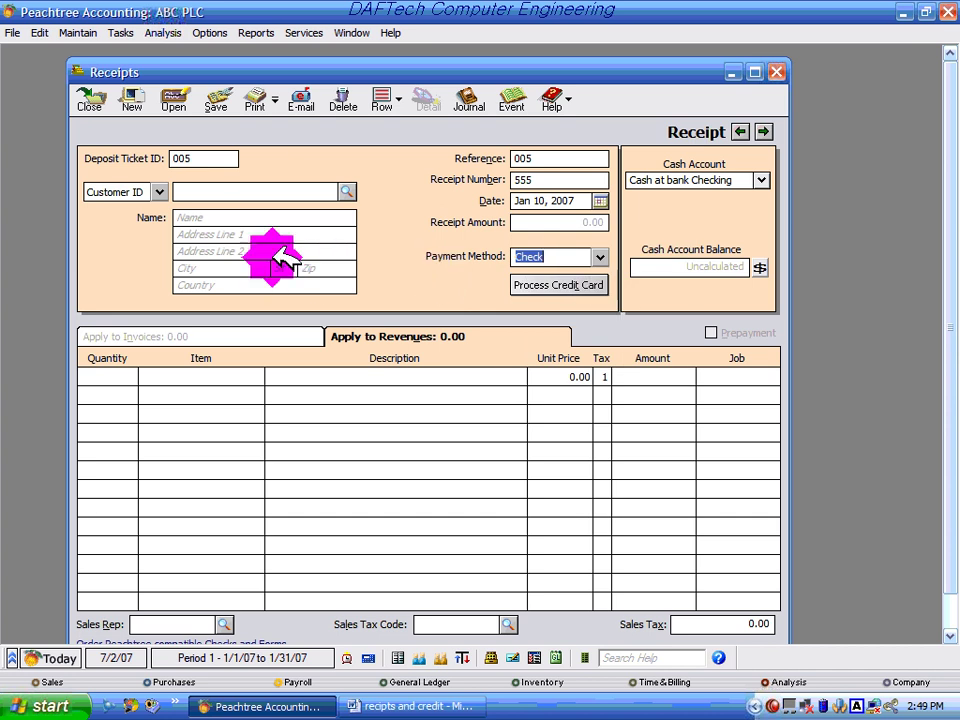
# - Recheck transaction 8 in the Word list for the buyer and assign the receipt to customer AB1001
pyautogui.click(347, 191)
pyautogui.click(425, 705)
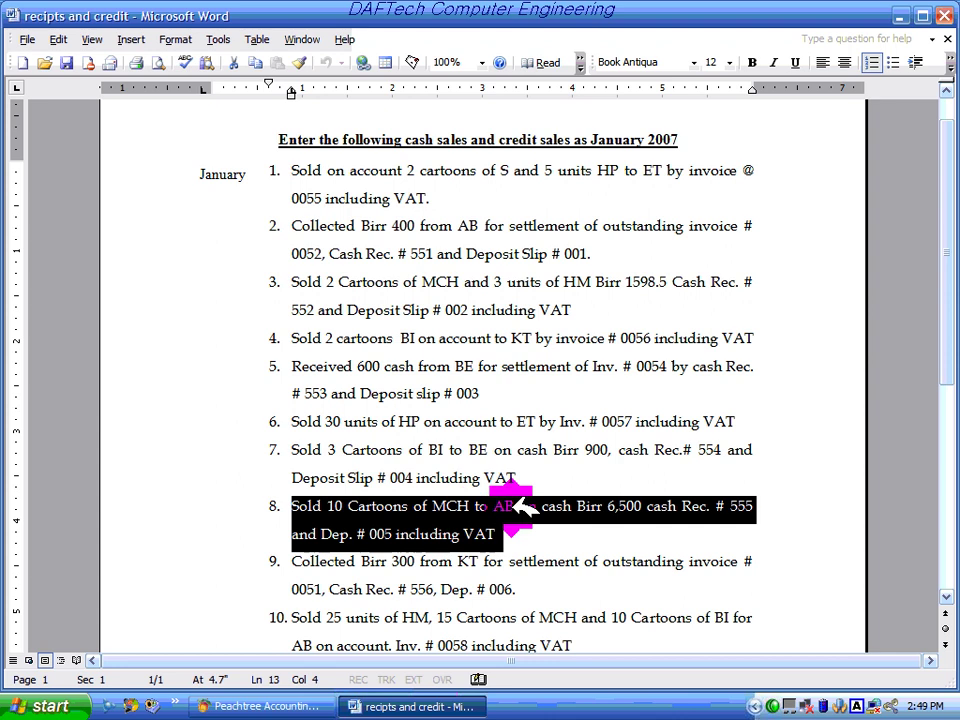
pyautogui.click(410, 705)
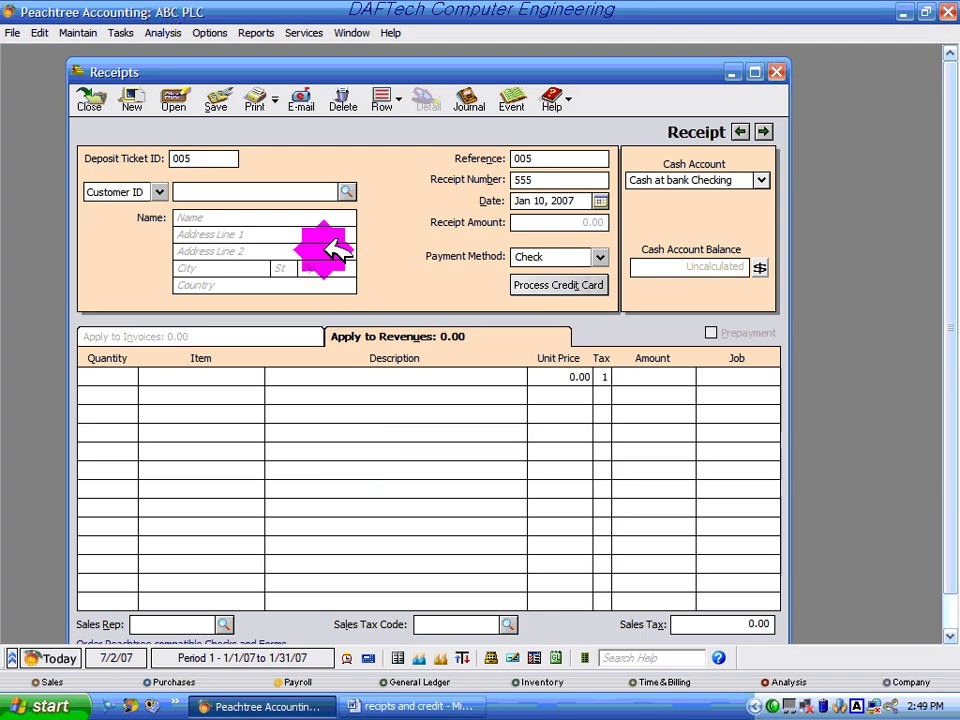
pyautogui.click(350, 190)
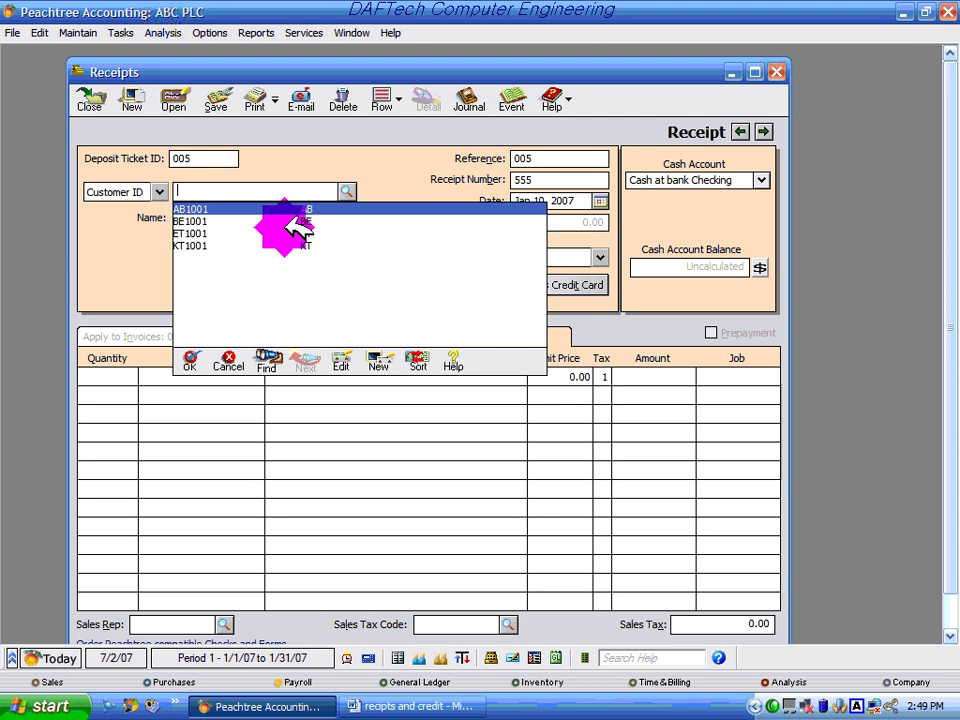
pyautogui.doubleClick(308, 206)
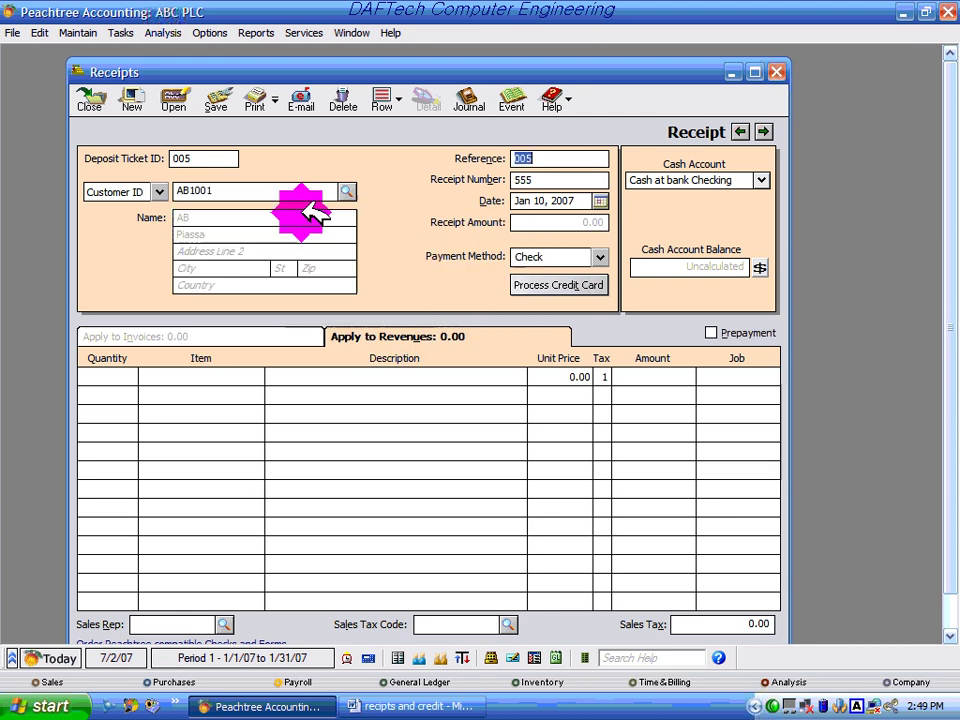
# - Add a receipt line for 10 units of item MC1001
pyautogui.click(128, 376)
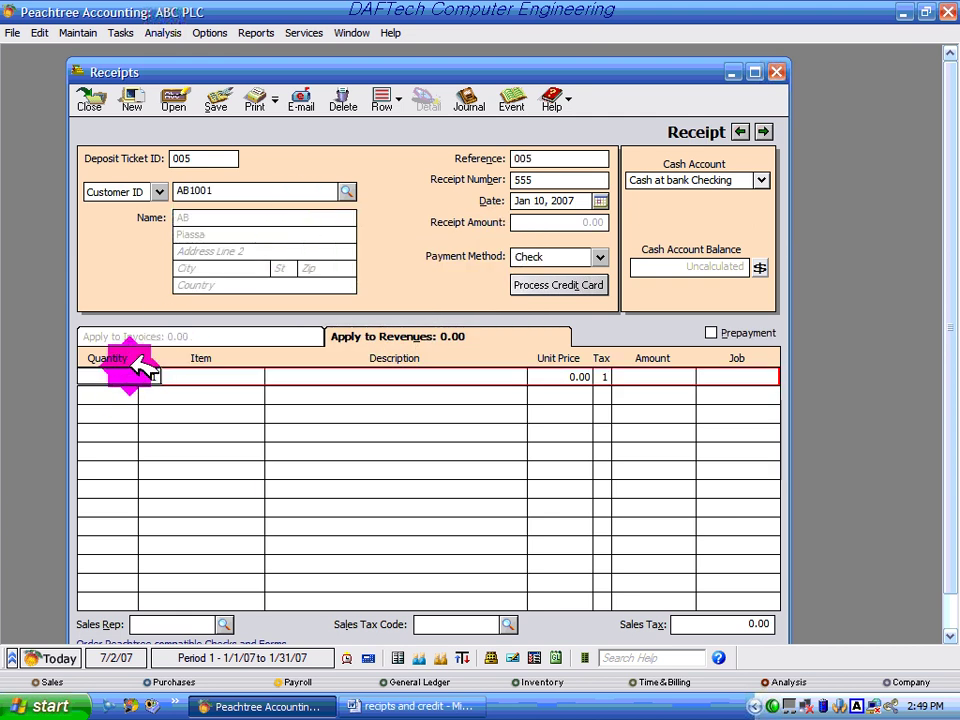
pyautogui.write('10')
pyautogui.click(225, 378)
pyautogui.click(259, 376)
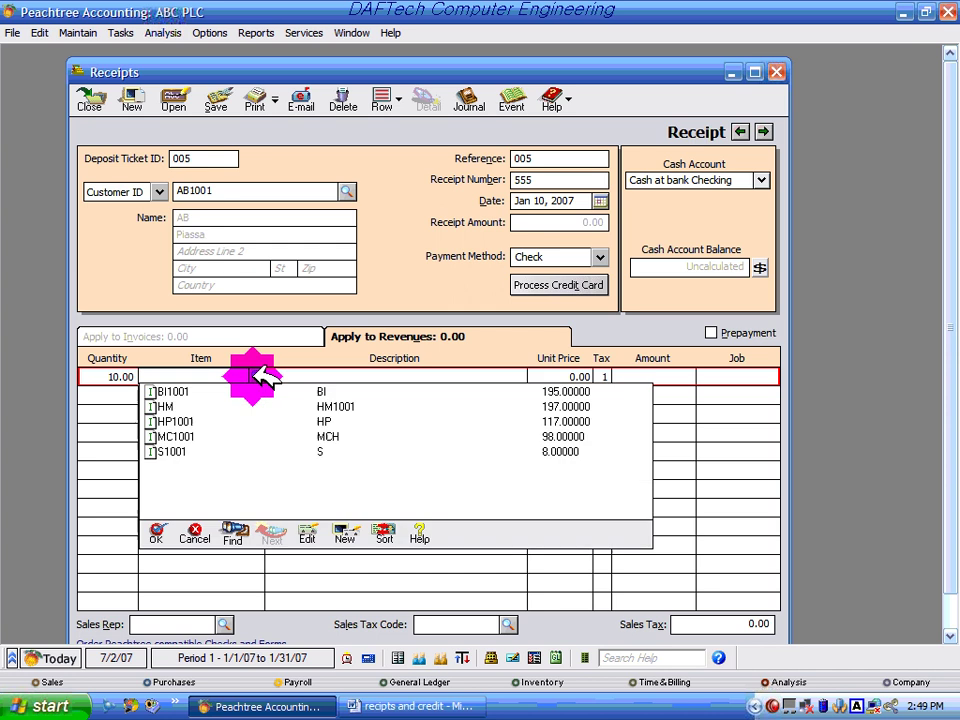
pyautogui.doubleClick(332, 436)
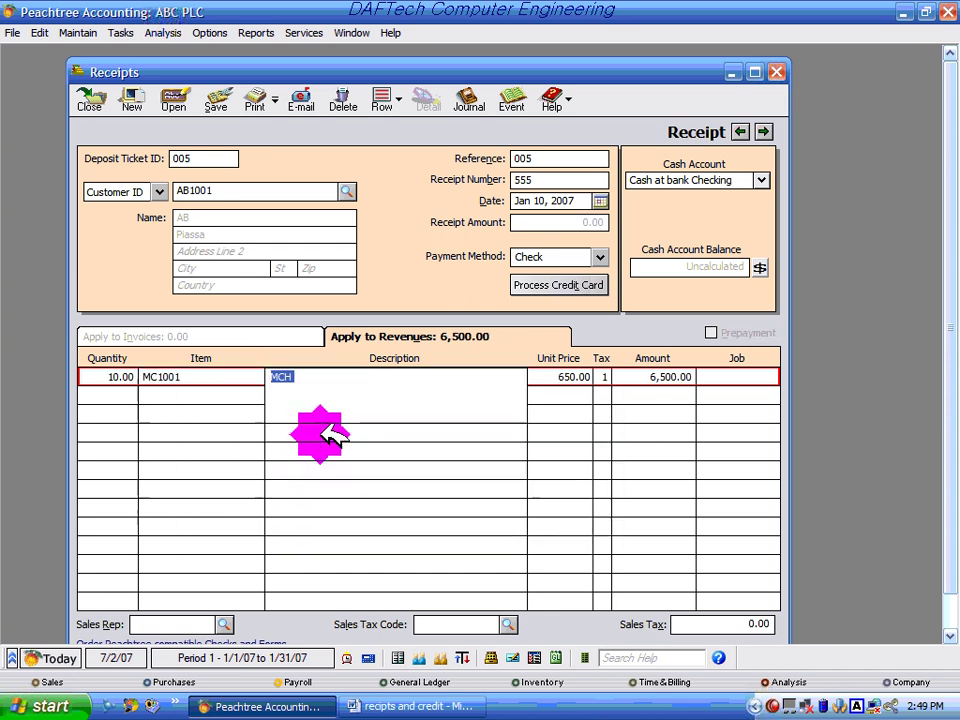
# - Set the sales tax code to VAT, then save receipt 555 and close the Receipts window
pyautogui.click(508, 623)
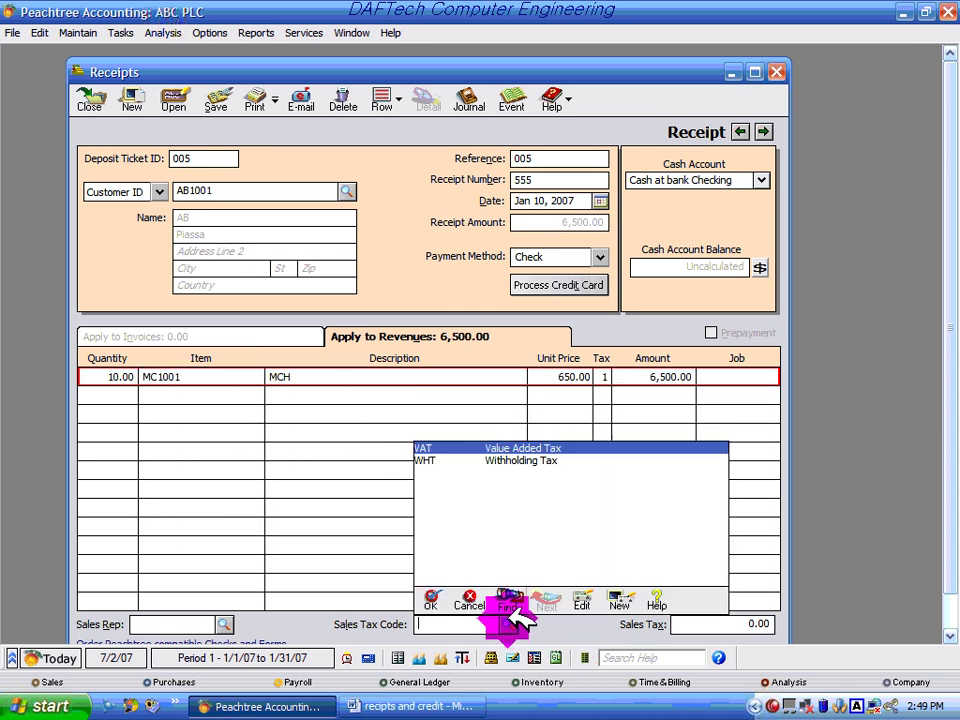
pyautogui.click(508, 447)
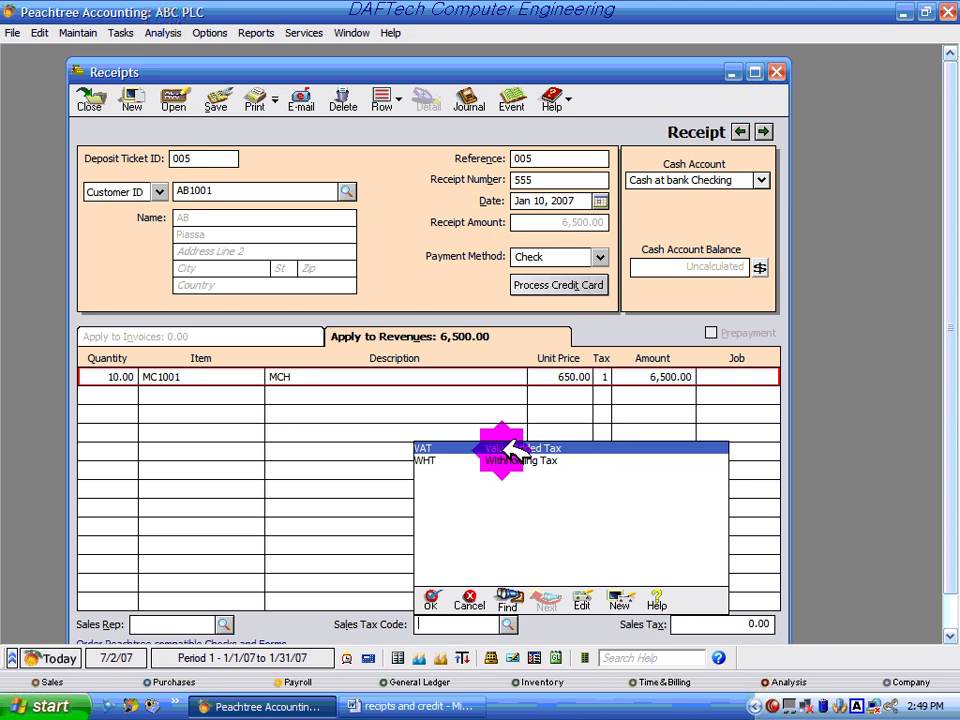
pyautogui.click(508, 447)
pyautogui.click(738, 624)
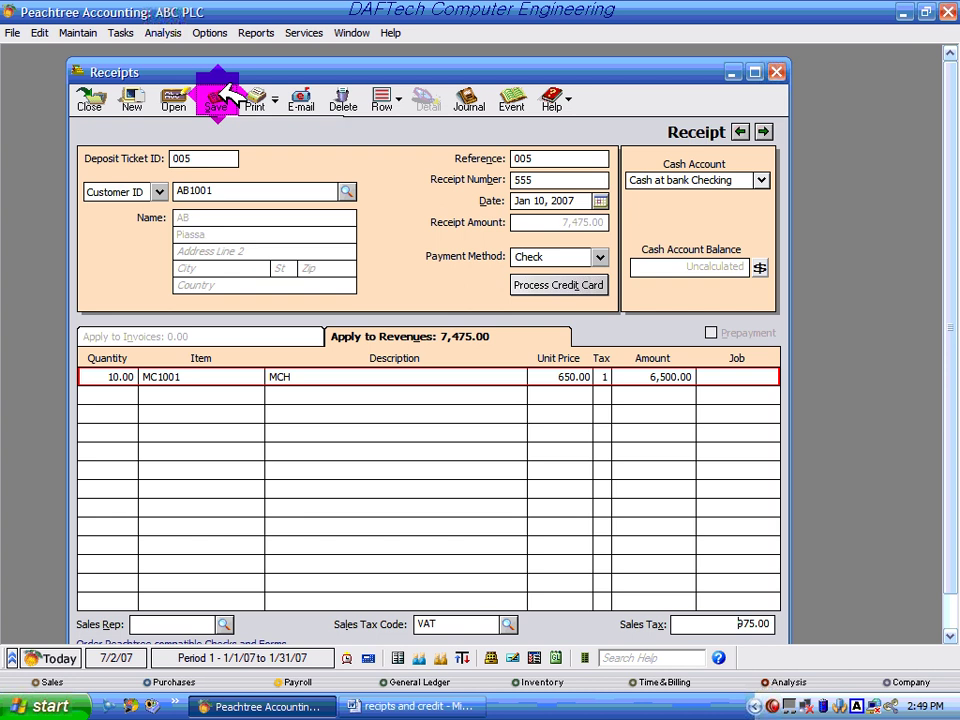
pyautogui.click(226, 90)
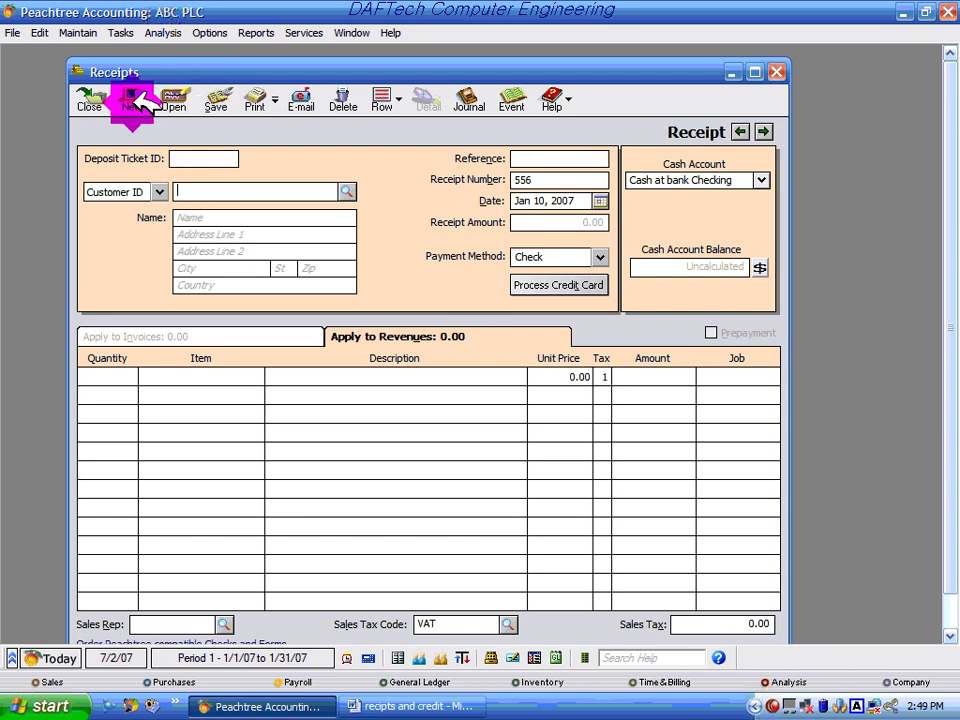
pyautogui.click(89, 99)
# - Read transaction 9 in the Word exercise list, highlighting its text, and return to Peachtree
pyautogui.click(430, 705)
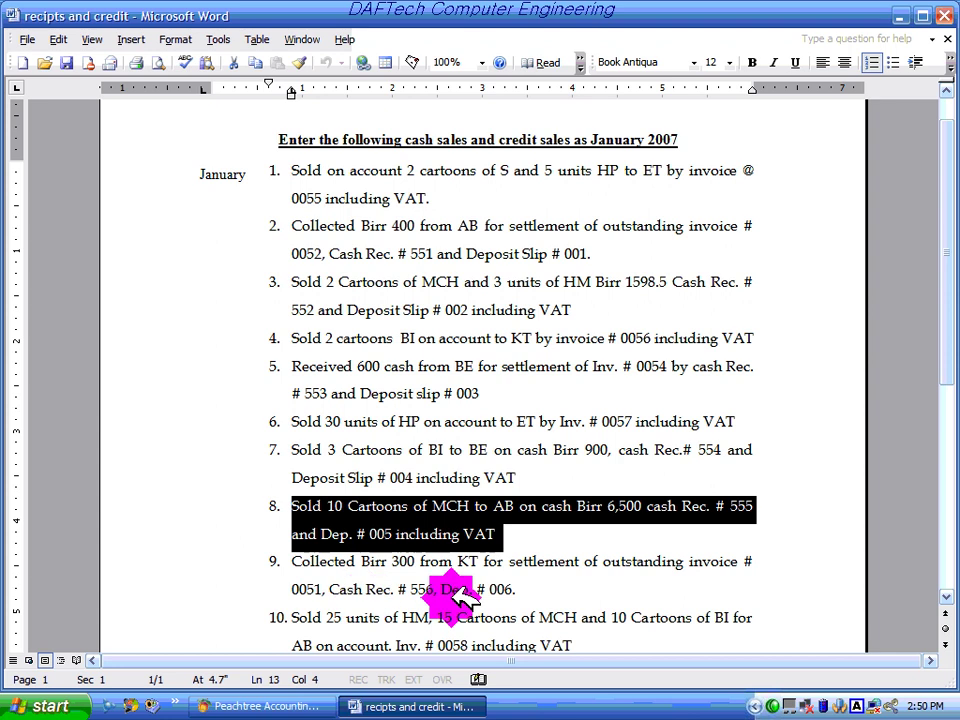
pyautogui.moveTo(516, 589); pyautogui.dragTo(368, 574)
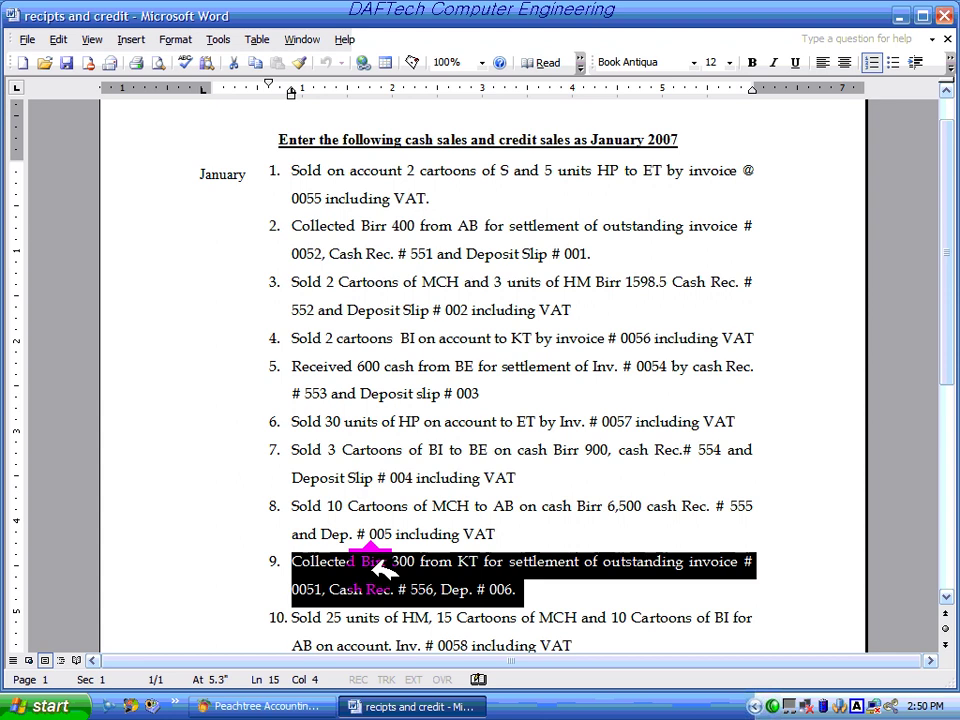
pyautogui.click(384, 570)
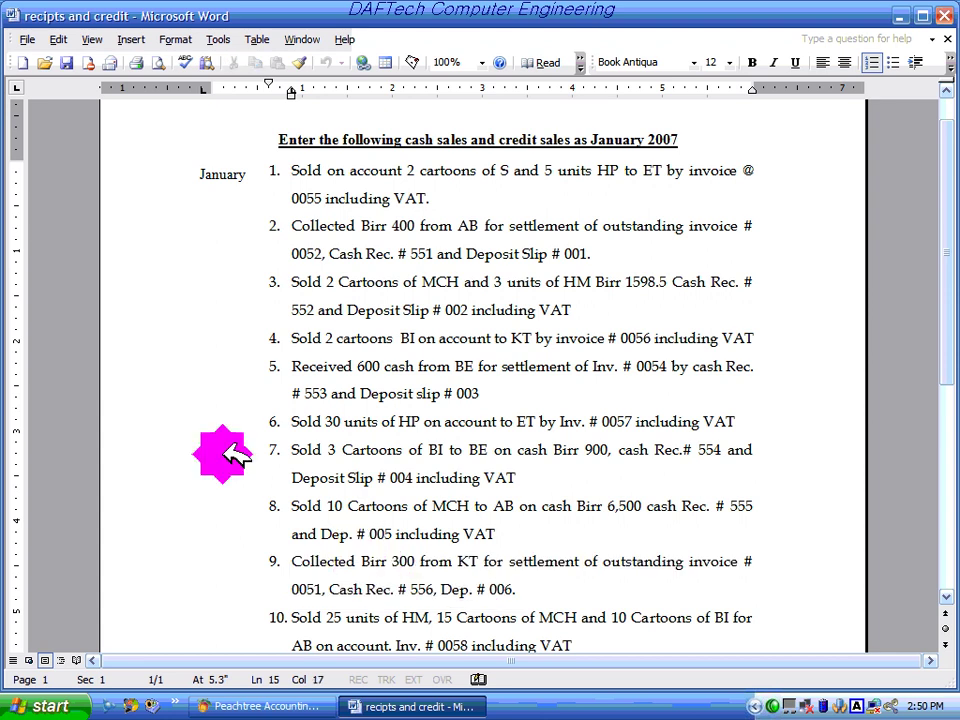
pyautogui.click(913, 14)
# - Open a new receipt with deposit ticket ID 006, reference 006 and receipt number 556, dated Jan 11, 2007
pyautogui.click(130, 32)
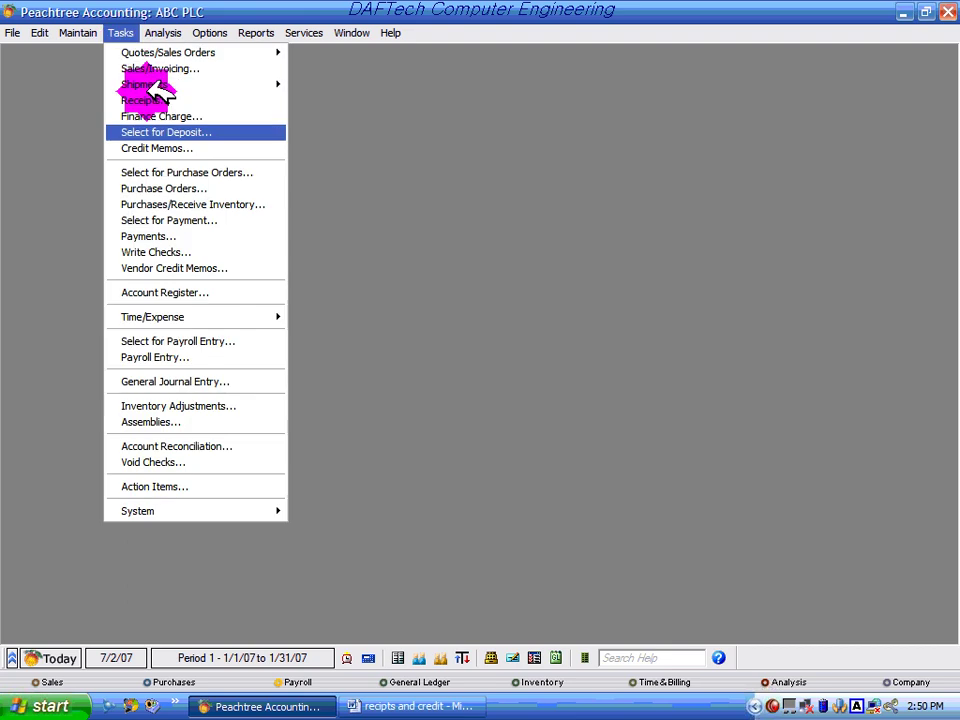
pyautogui.click(150, 100)
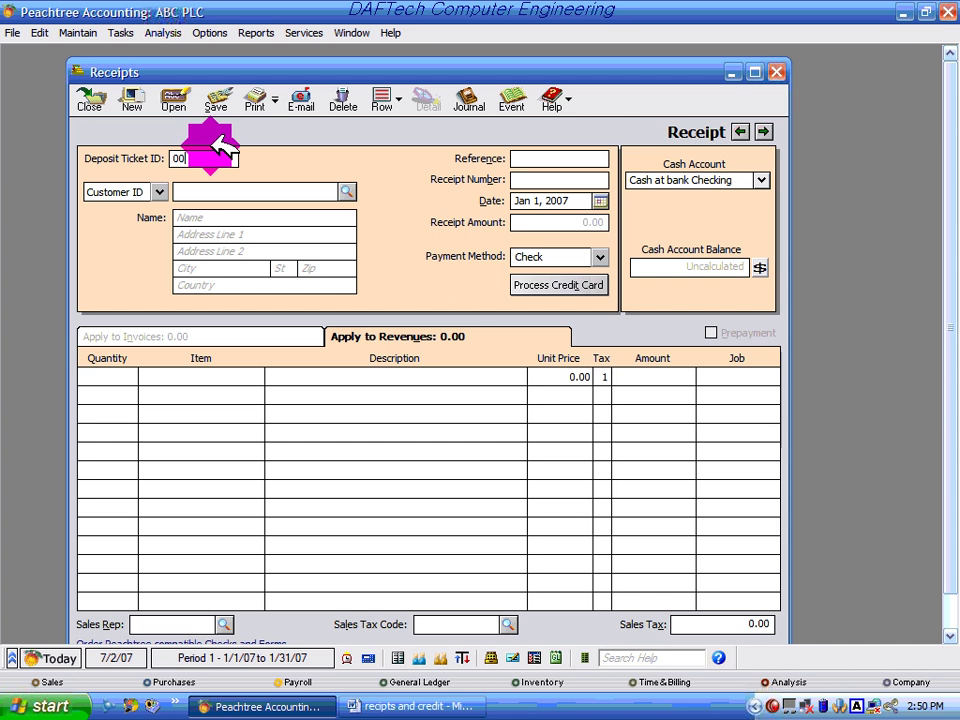
pyautogui.write('6')
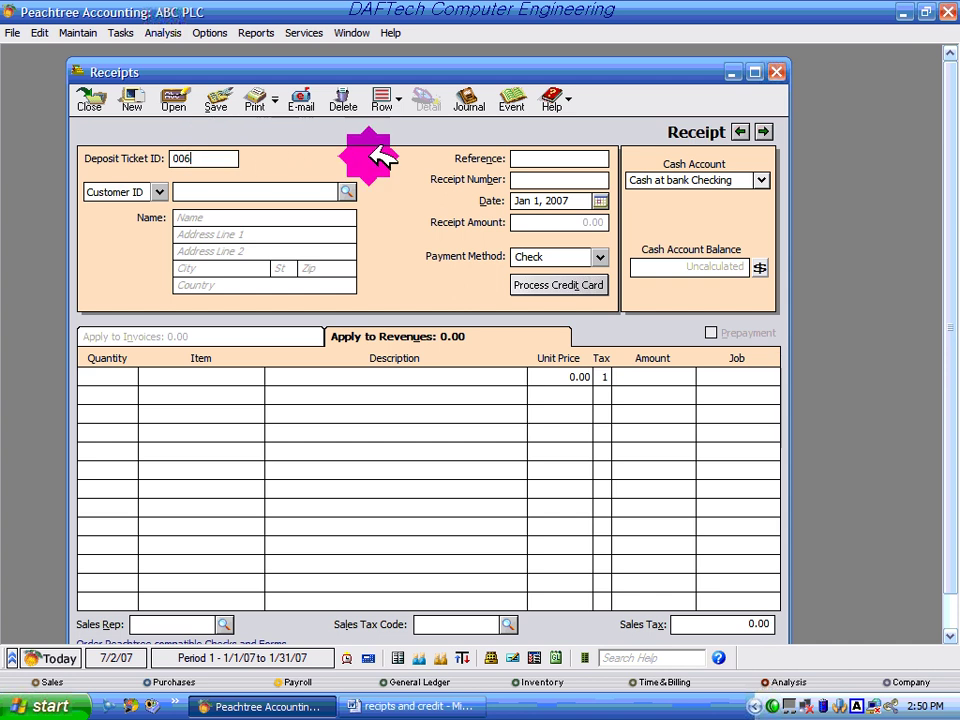
pyautogui.click(532, 179)
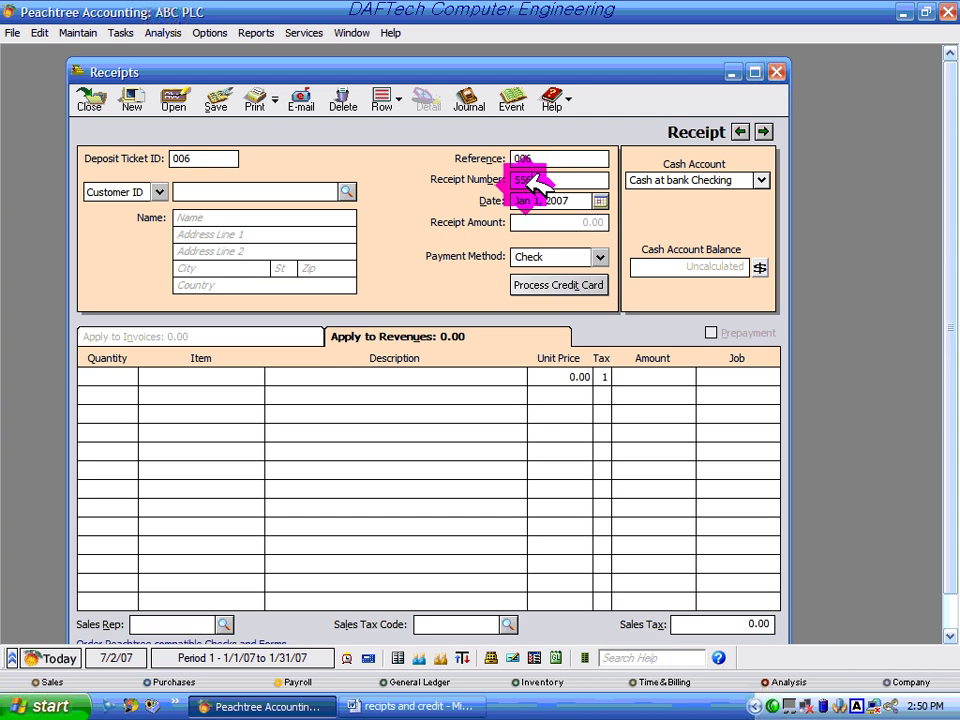
pyautogui.click(599, 200)
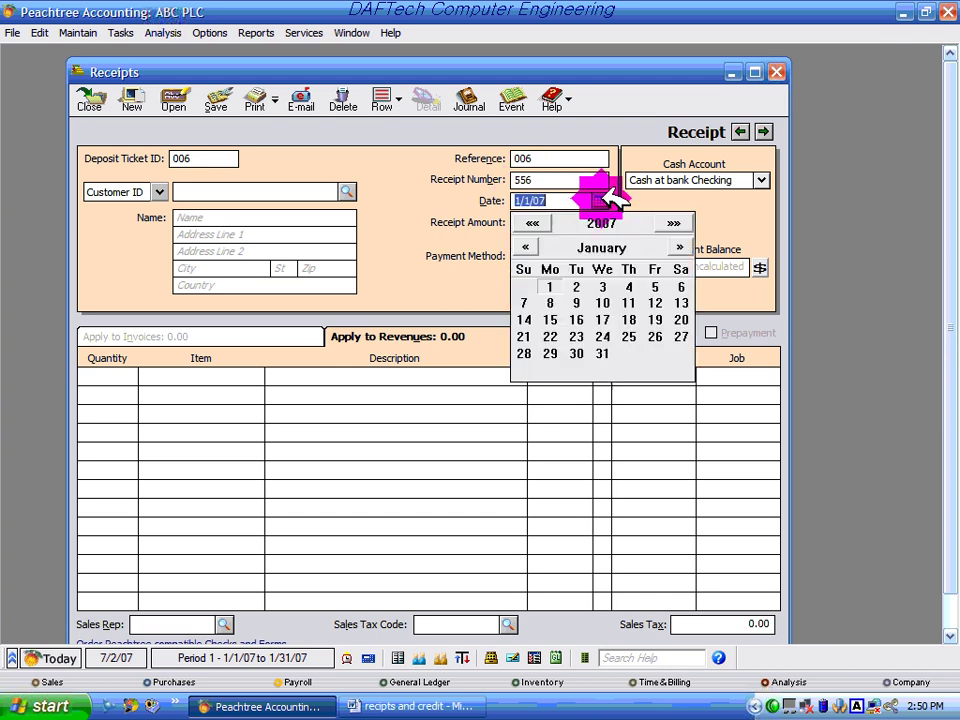
pyautogui.click(628, 303)
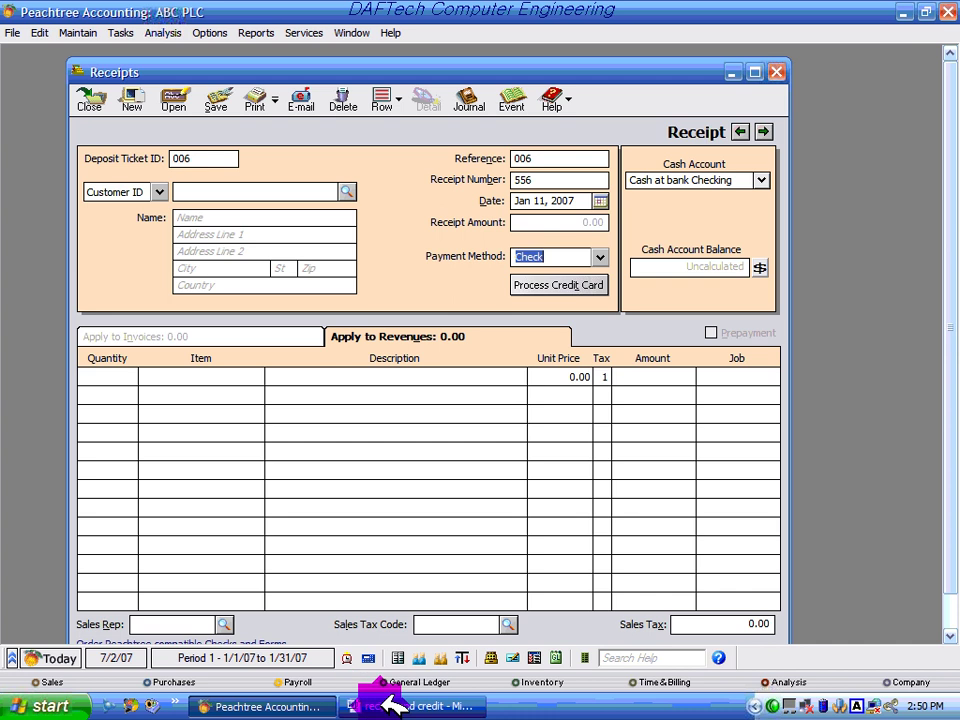
# - Select customer KT for receipt 556 and apply a full payment of 300.00 to invoice 0051
pyautogui.click(346, 191)
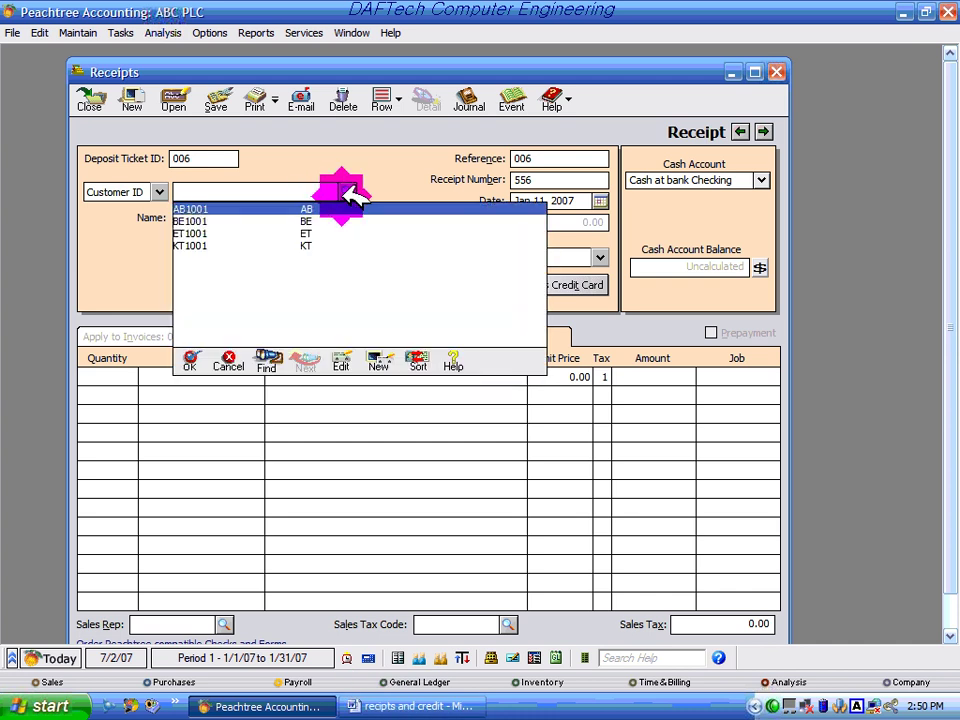
pyautogui.click(418, 706)
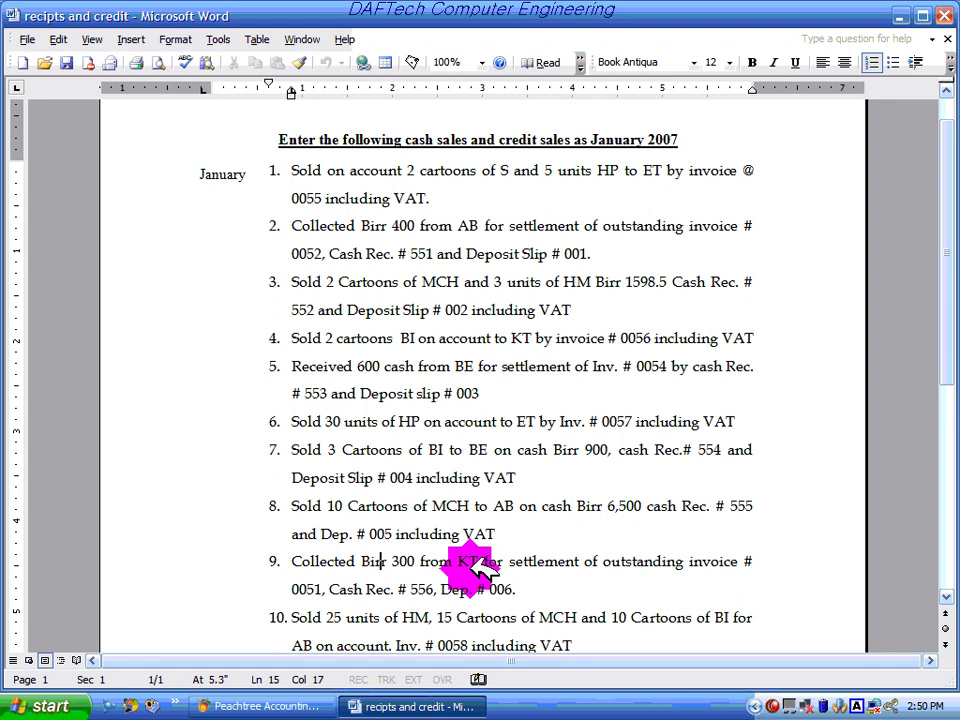
pyautogui.click(306, 706)
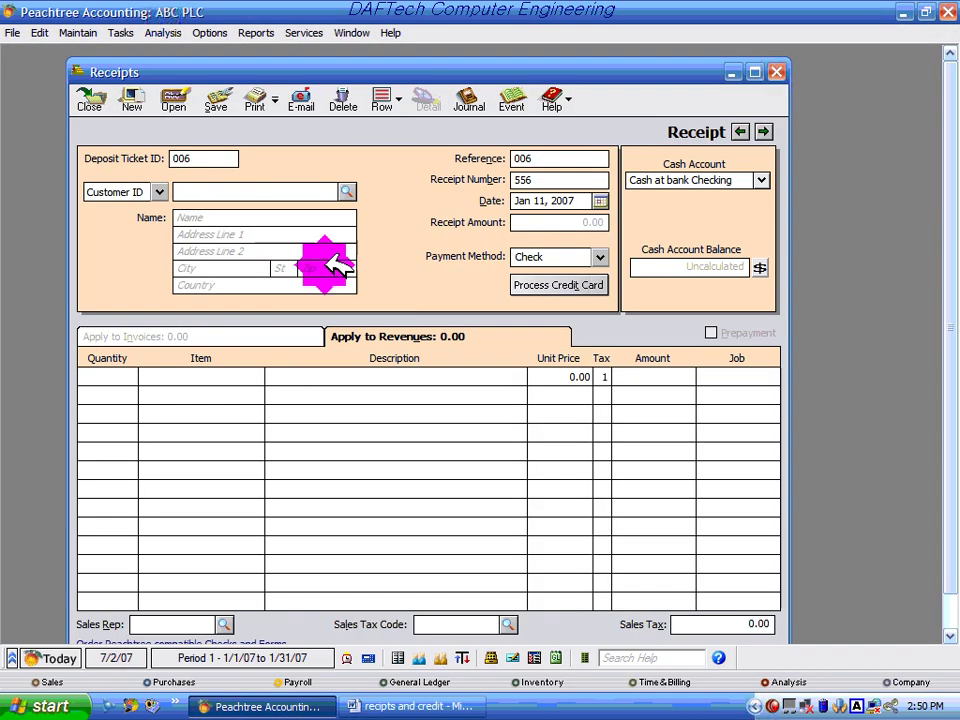
pyautogui.click(347, 191)
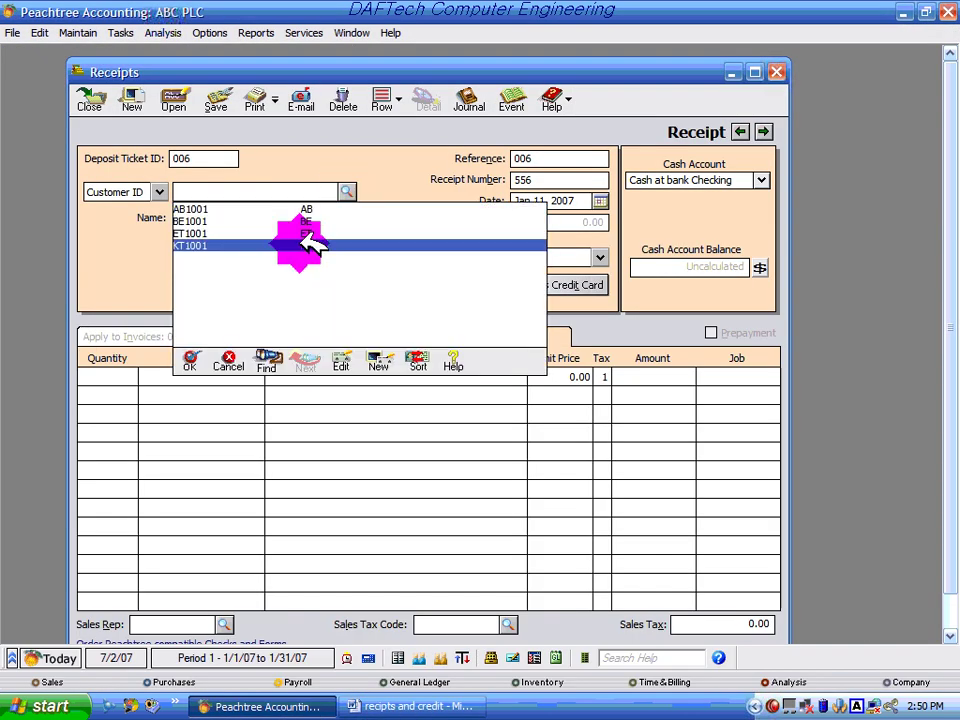
pyautogui.doubleClick(311, 245)
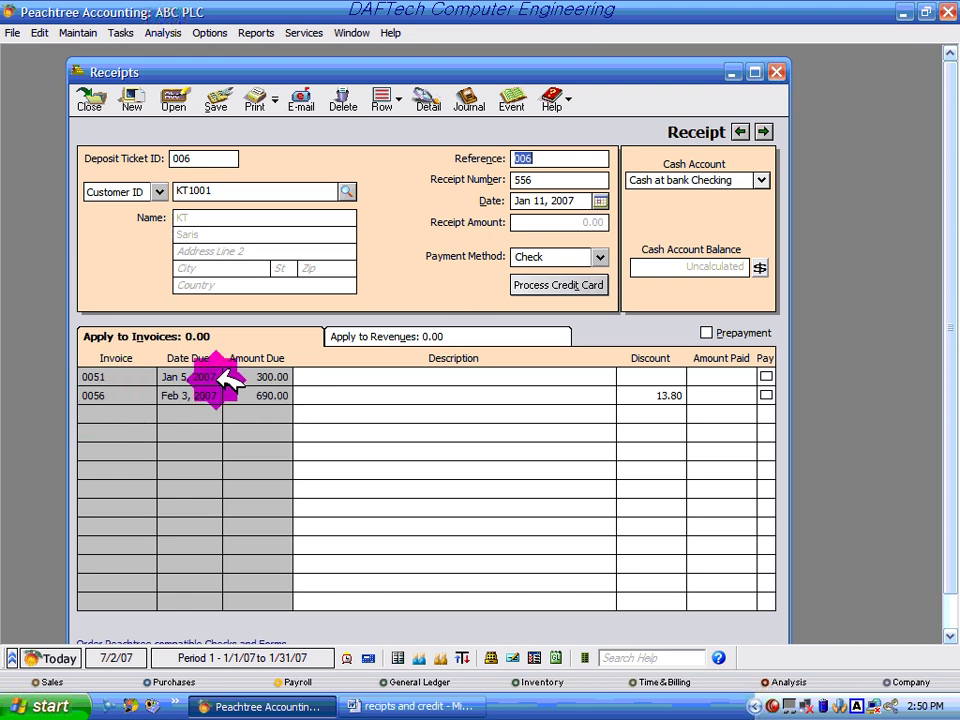
pyautogui.click(300, 377)
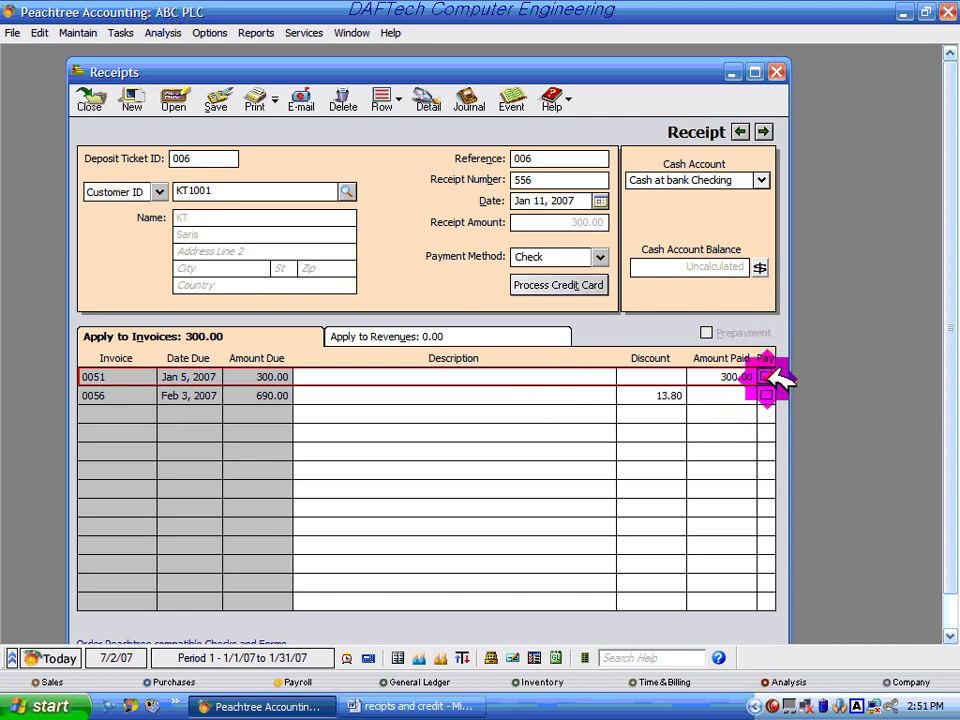
# - Review the journal entry behind receipt 556, then save the receipt and close the Receipts window
pyautogui.click(468, 100)
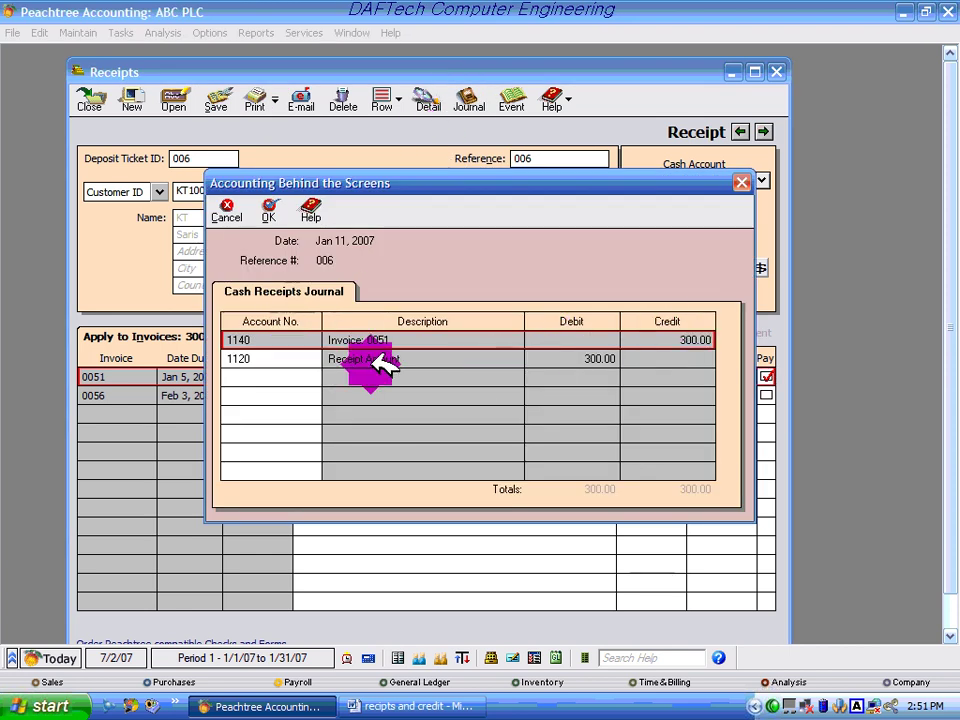
pyautogui.click(268, 208)
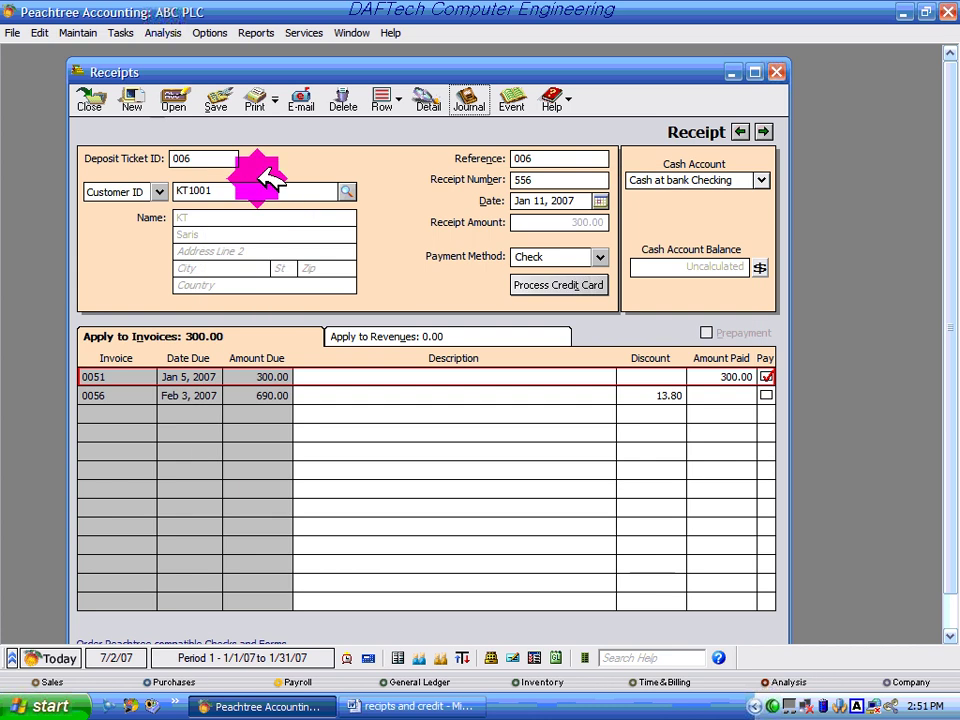
pyautogui.click(213, 98)
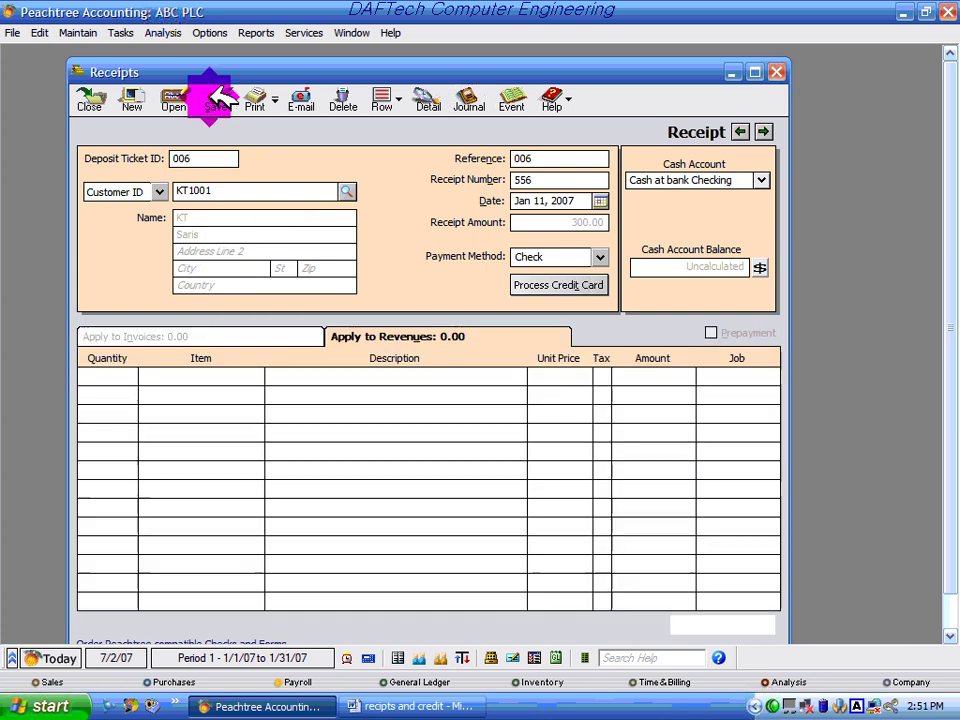
pyautogui.click(772, 76)
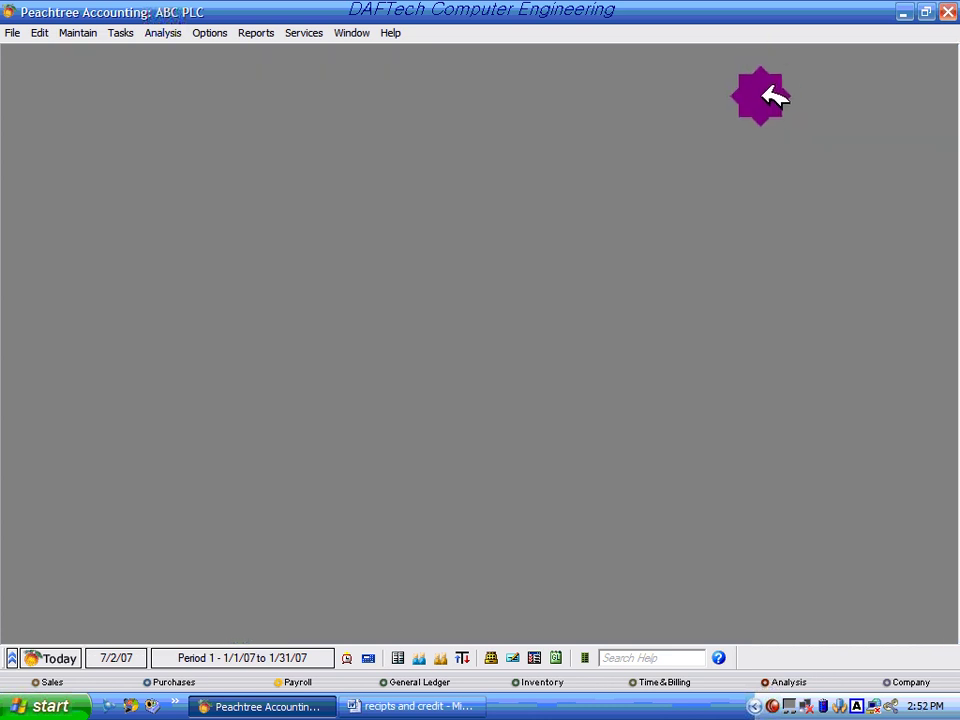
# - Read transaction 10 in the Word exercise list, highlighting the items sold and the words "on account", and return to Peachtree
pyautogui.click(390, 706)
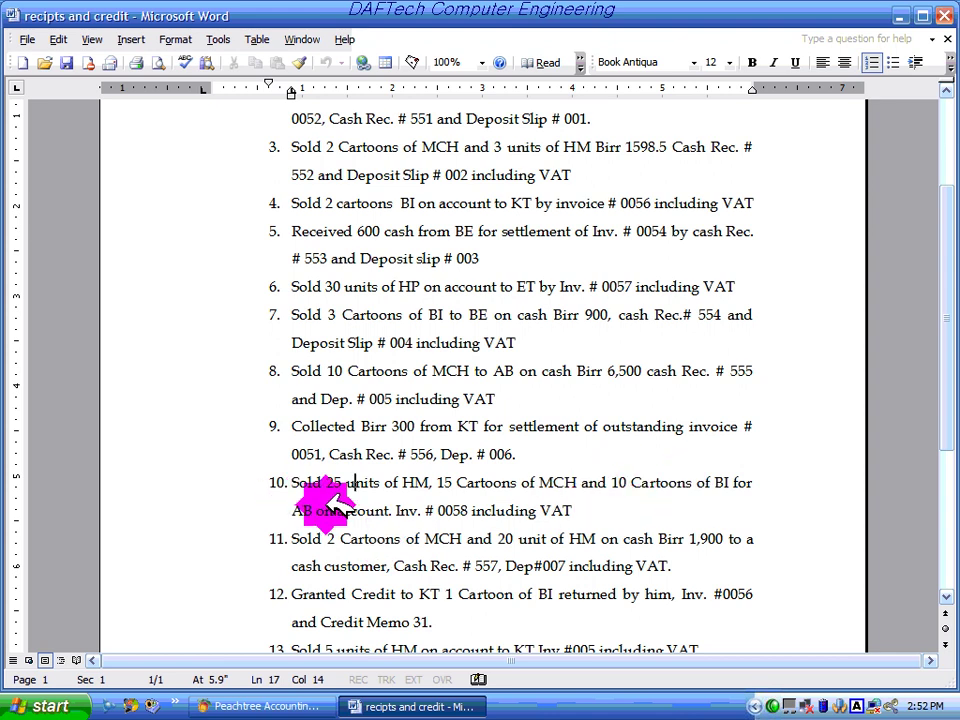
pyautogui.moveTo(288, 478); pyautogui.dragTo(618, 480)
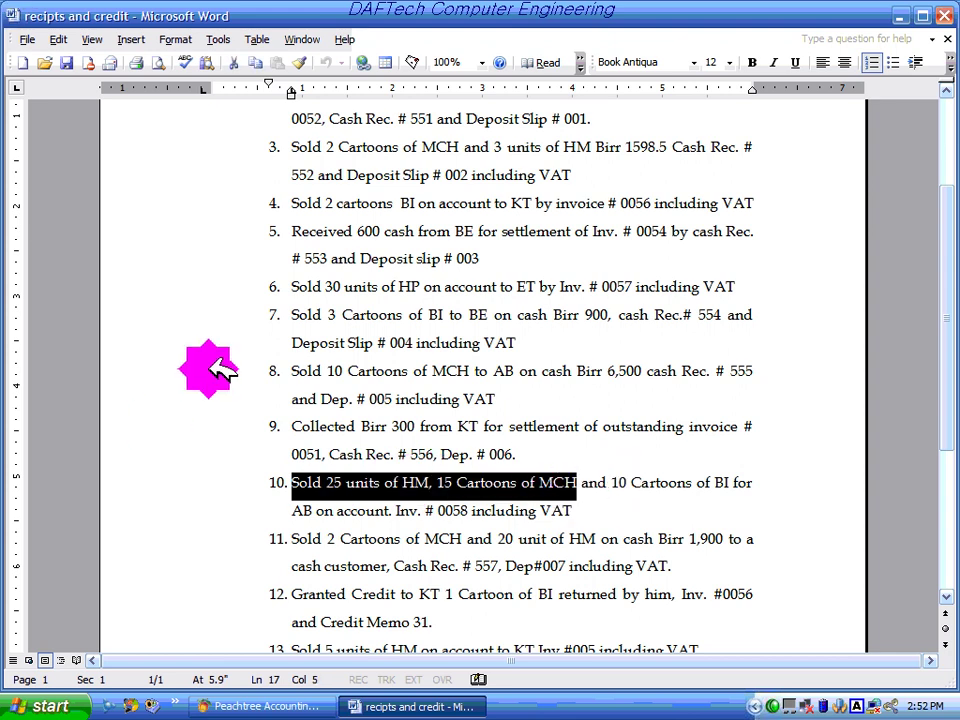
pyautogui.click(310, 508)
pyautogui.click(388, 508)
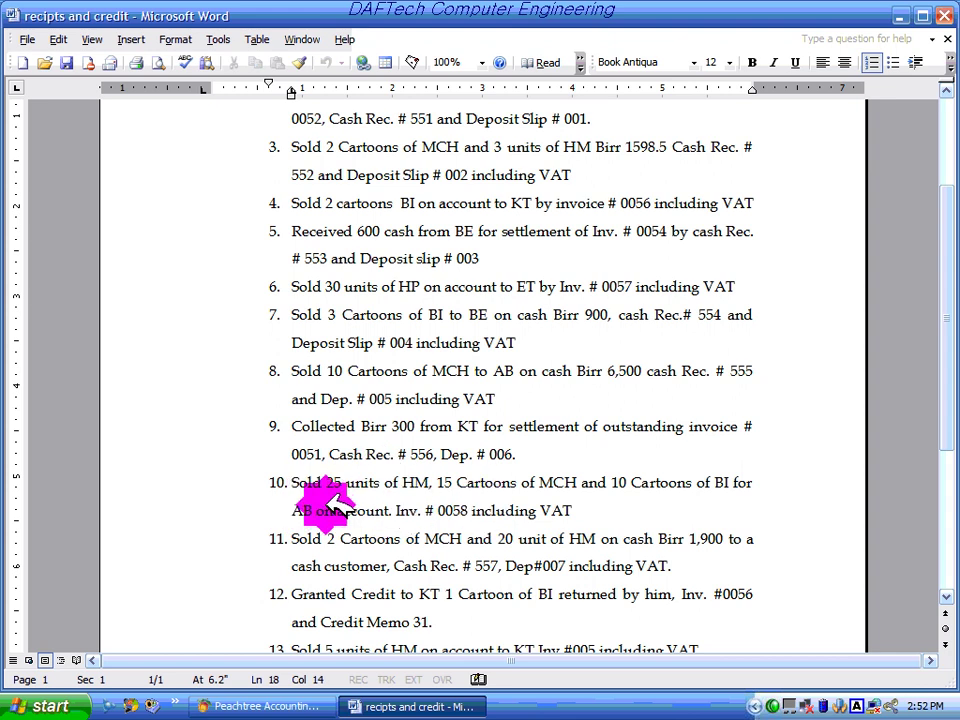
pyautogui.moveTo(318, 507); pyautogui.dragTo(388, 508)
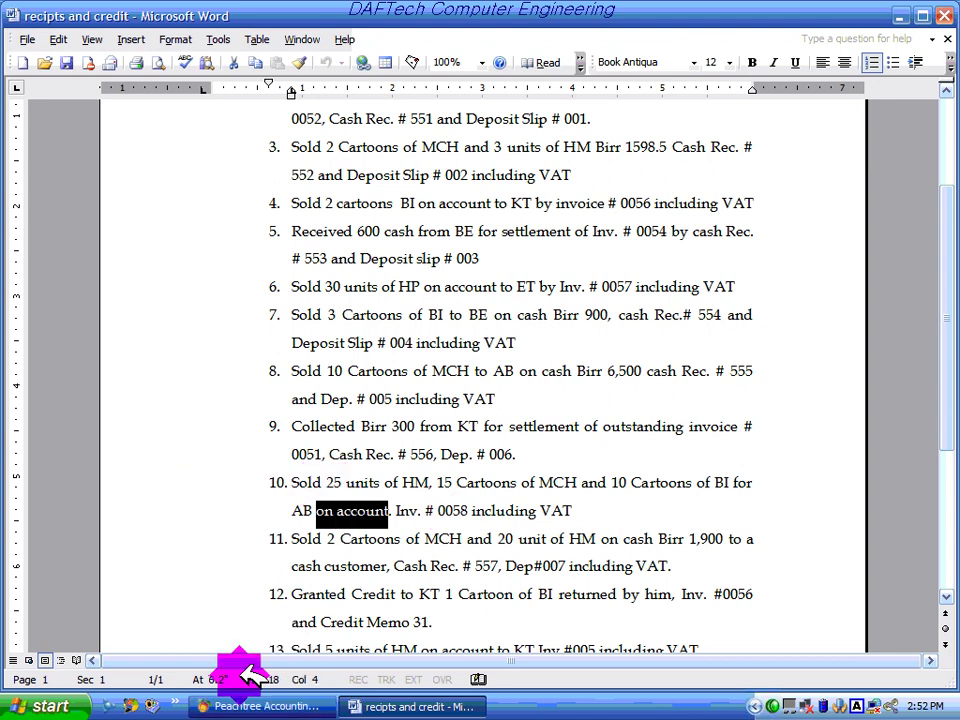
pyautogui.click(255, 706)
# - Open a new sales invoice for customer AB and date it Jan 10, 2007
pyautogui.click(119, 32)
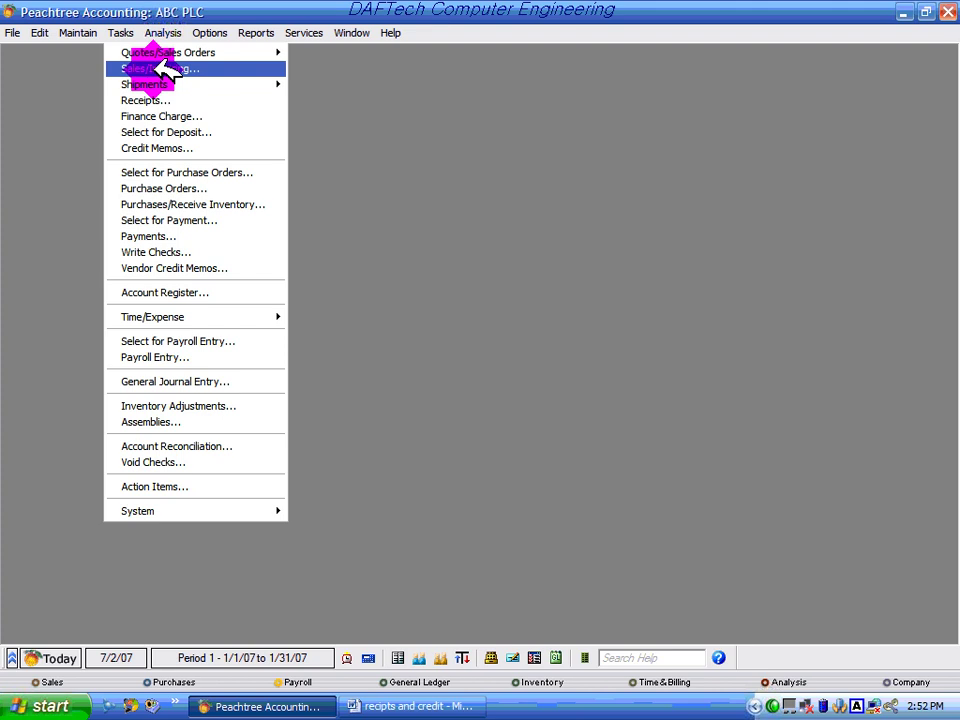
pyautogui.click(160, 68)
pyautogui.click(336, 119)
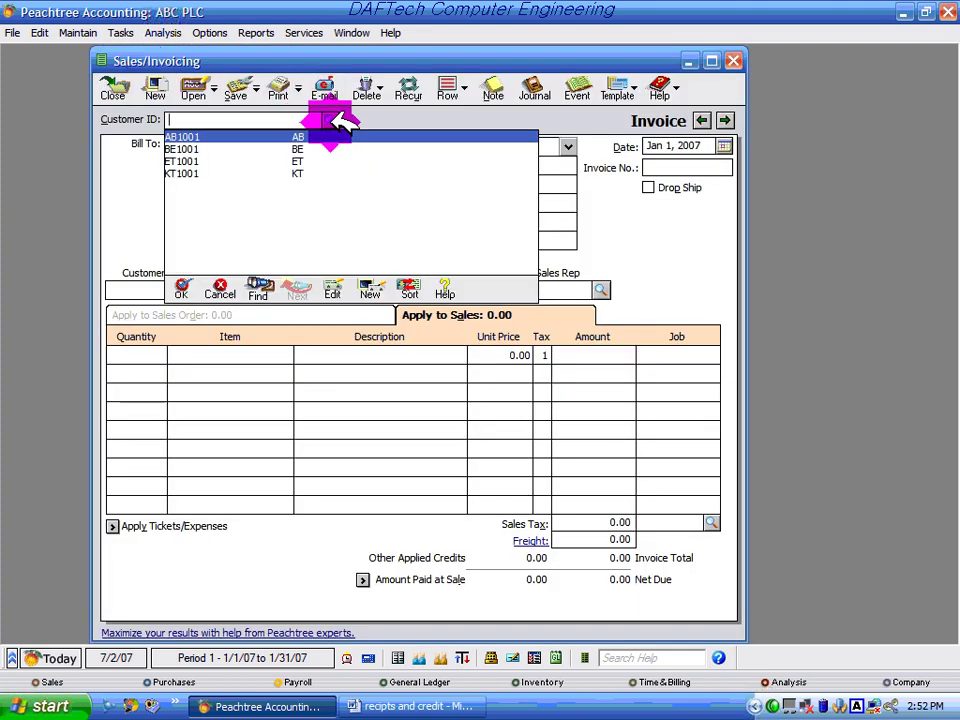
pyautogui.doubleClick(298, 136)
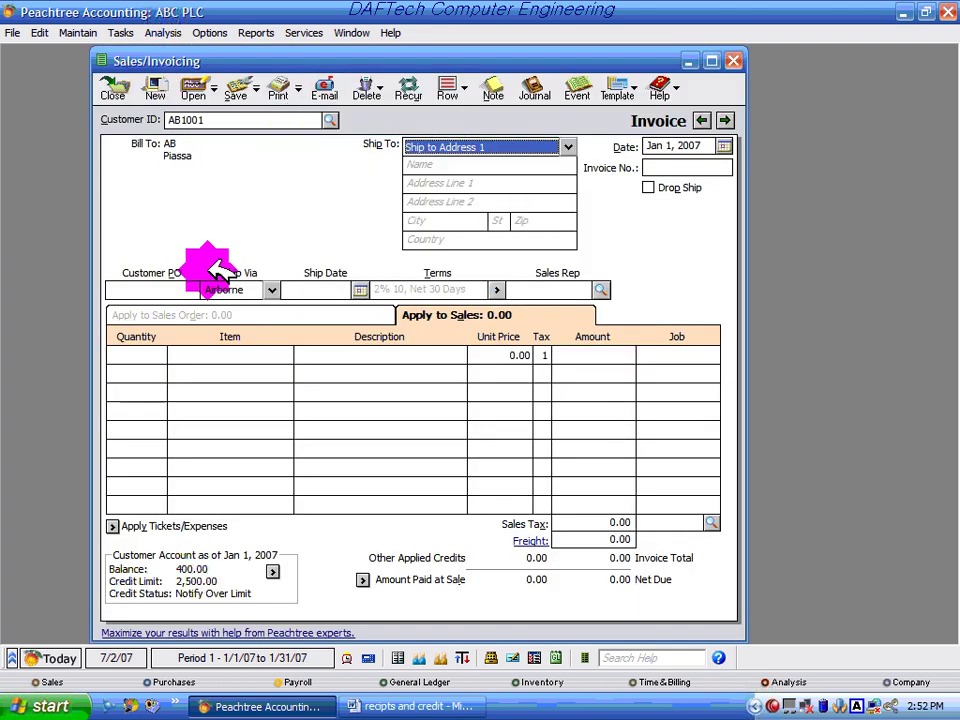
pyautogui.click(726, 146)
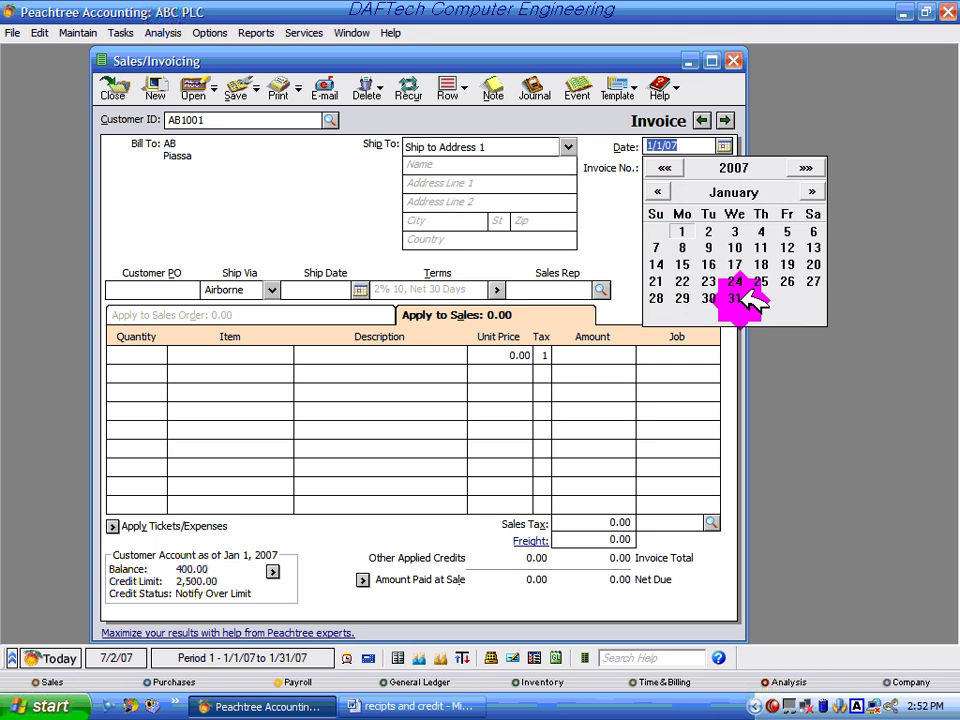
pyautogui.click(737, 247)
# - Look up the invoice number for transaction 10 in the Word list and enter 0058 as the invoice number
pyautogui.click(455, 703)
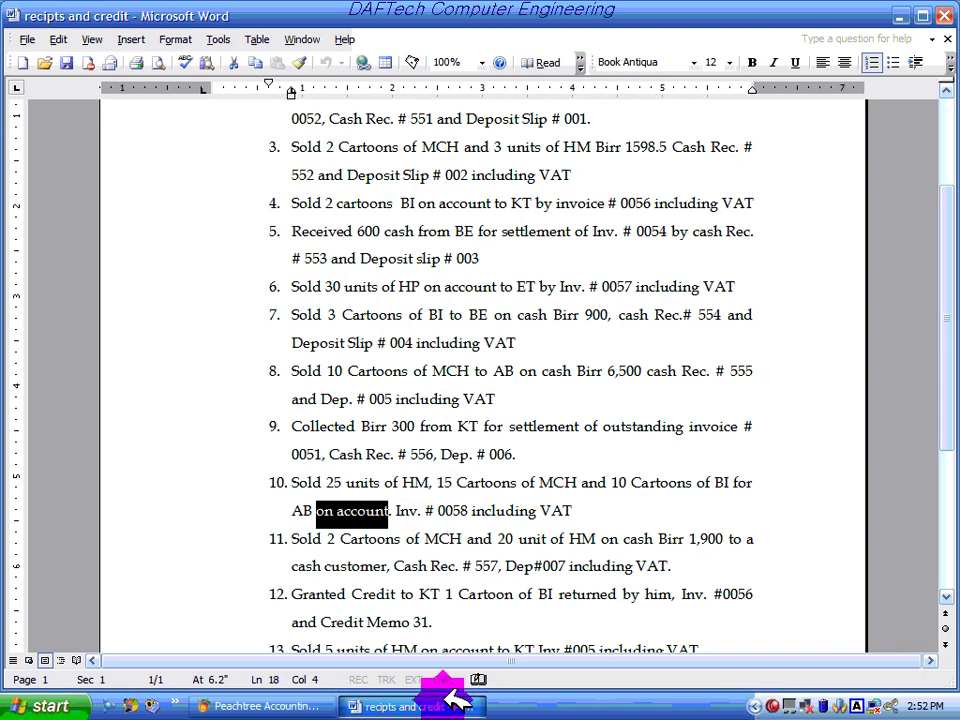
pyautogui.click(445, 706)
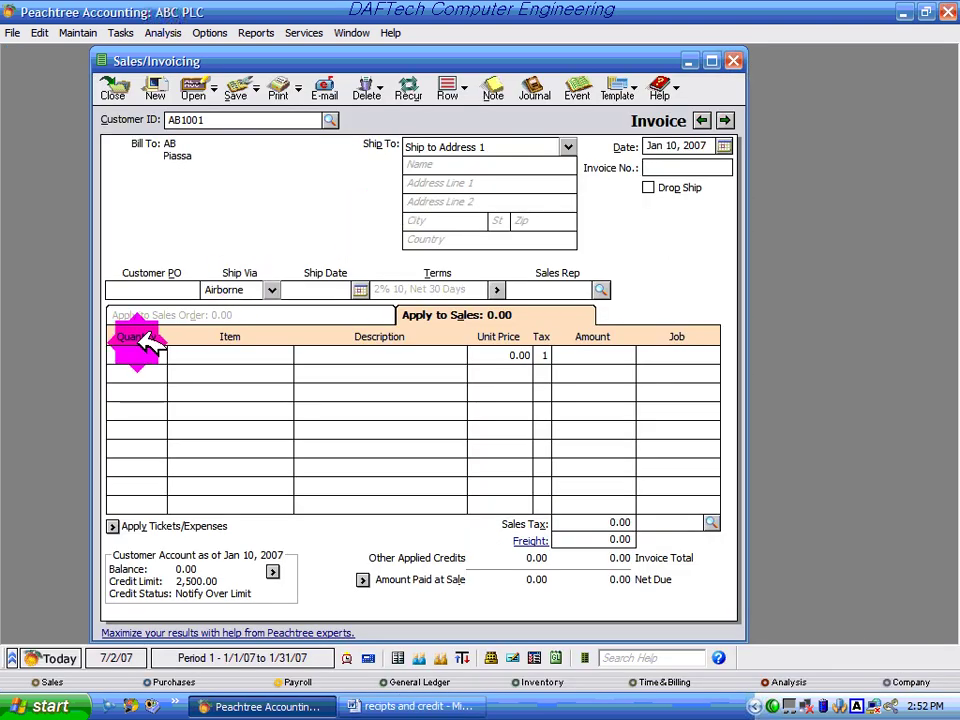
pyautogui.click(448, 704)
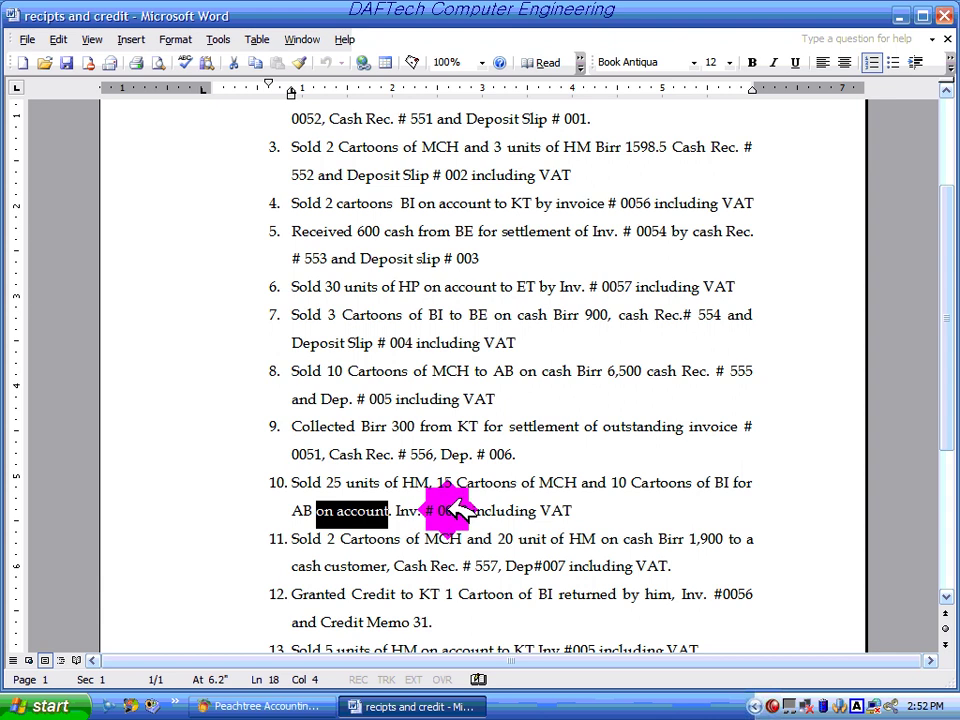
pyautogui.click(262, 706)
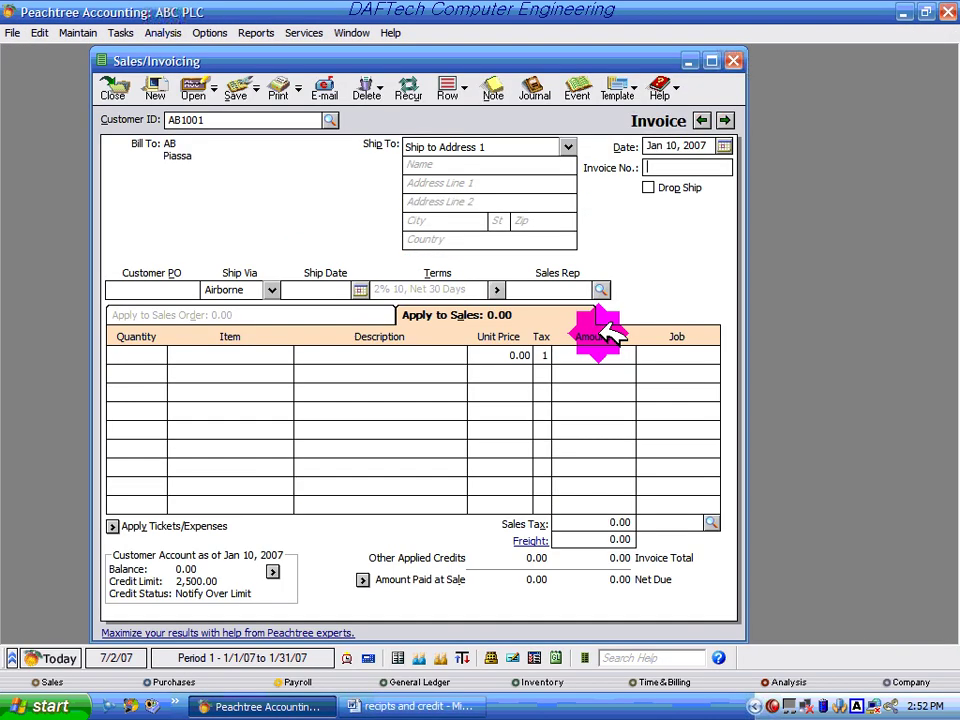
pyautogui.click(662, 168)
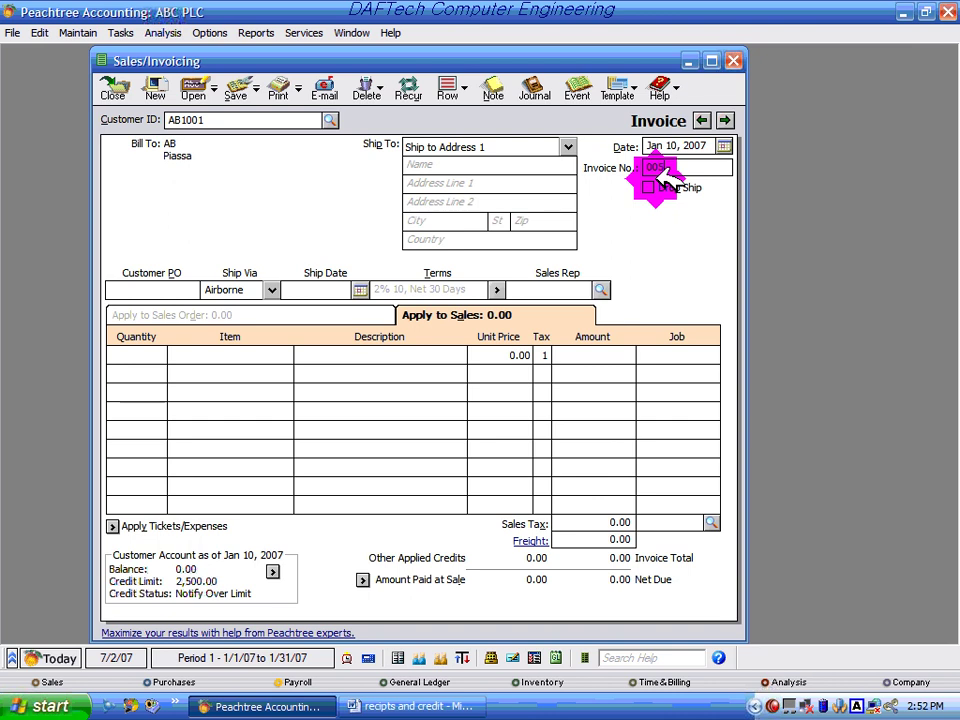
# - Check the quantity in the Word list and add an invoice line for 25 units of item HM
pyautogui.click(160, 356)
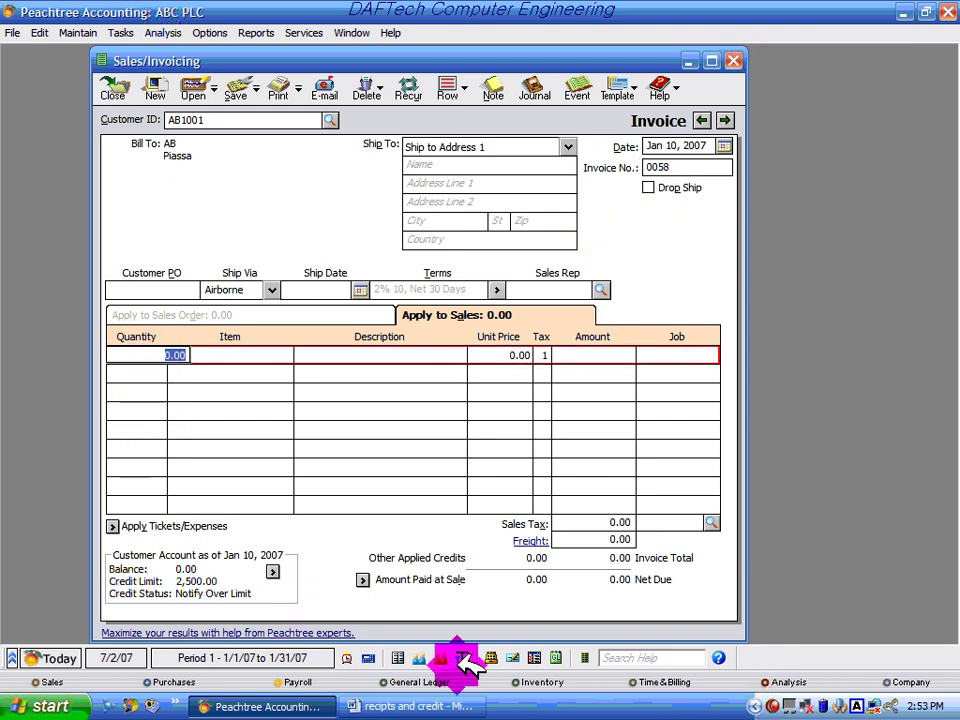
pyautogui.click(455, 706)
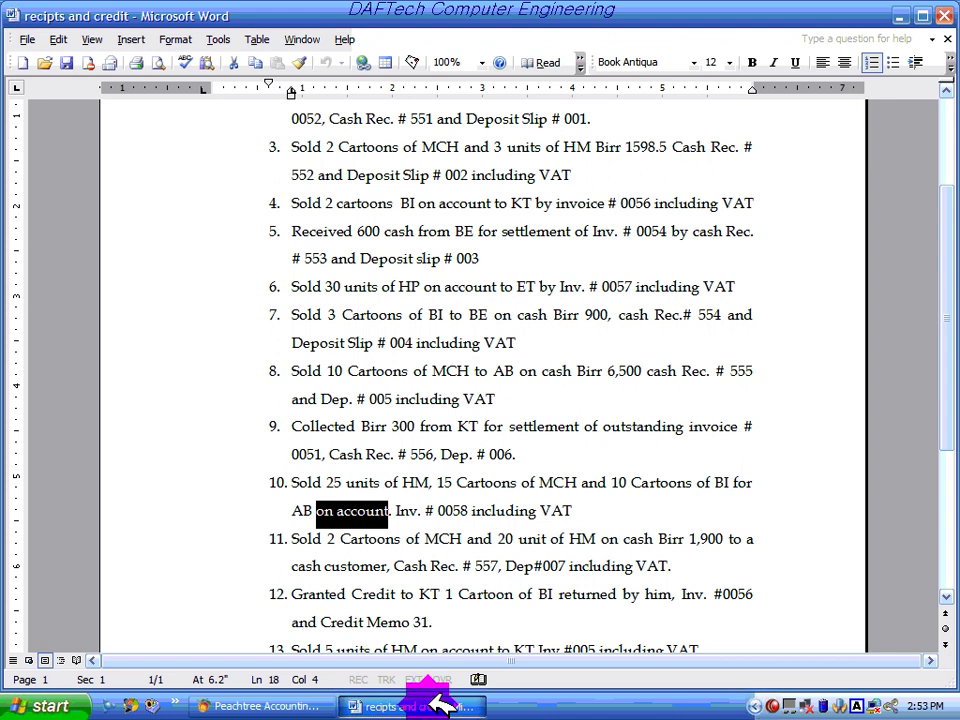
pyautogui.click(232, 705)
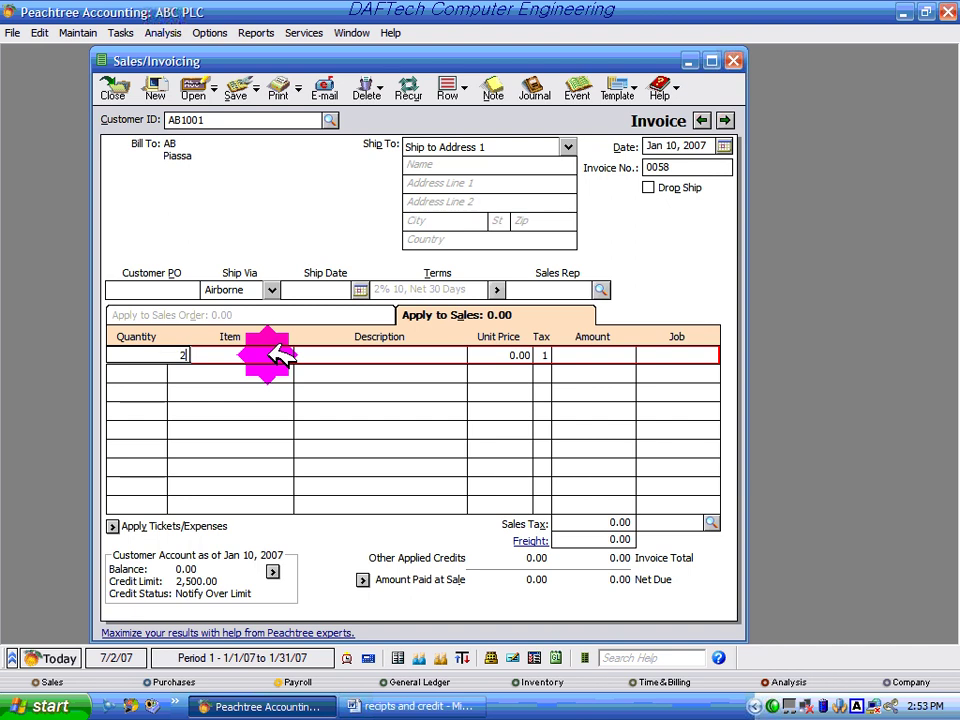
pyautogui.click(283, 355)
pyautogui.click(285, 355)
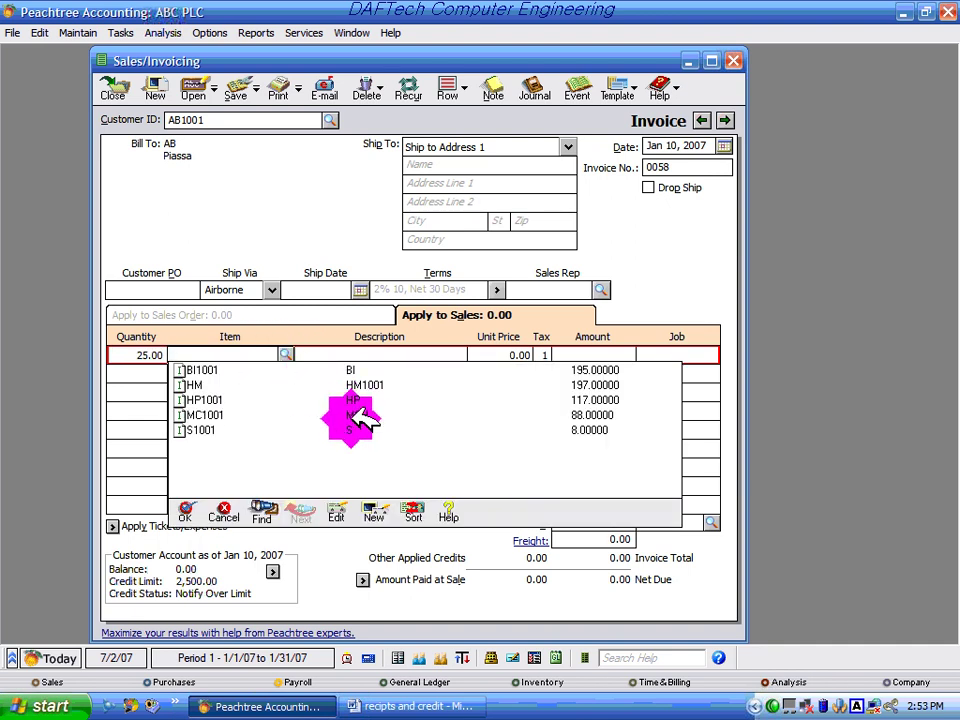
pyautogui.doubleClick(192, 385)
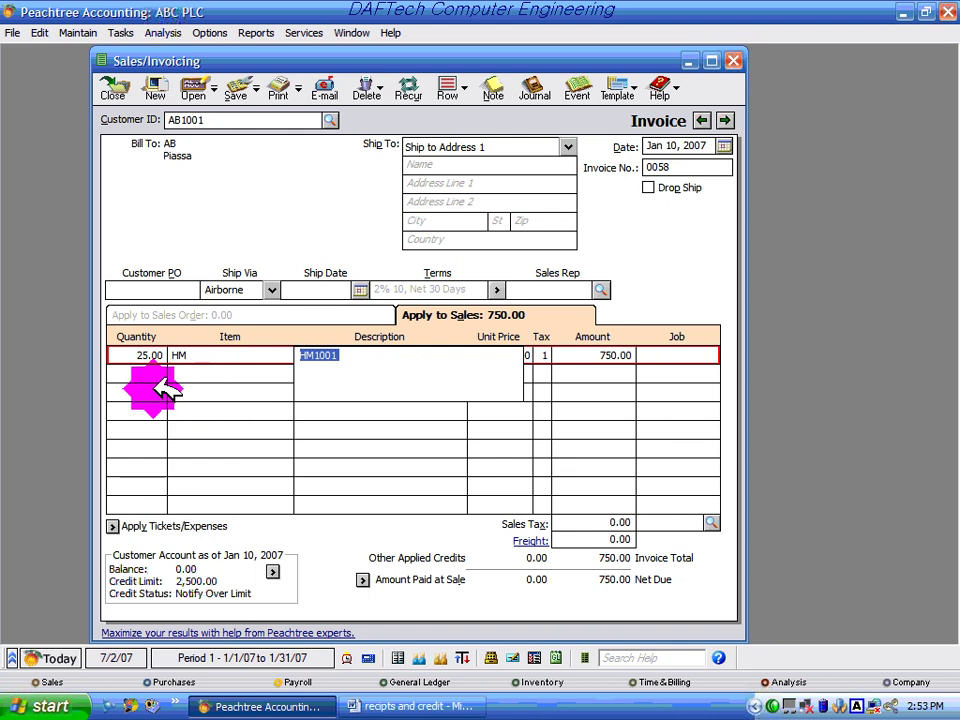
# - Add a second invoice line for 15 units of item MC1001, checking the item against transaction 10 in Word
pyautogui.click(140, 374)
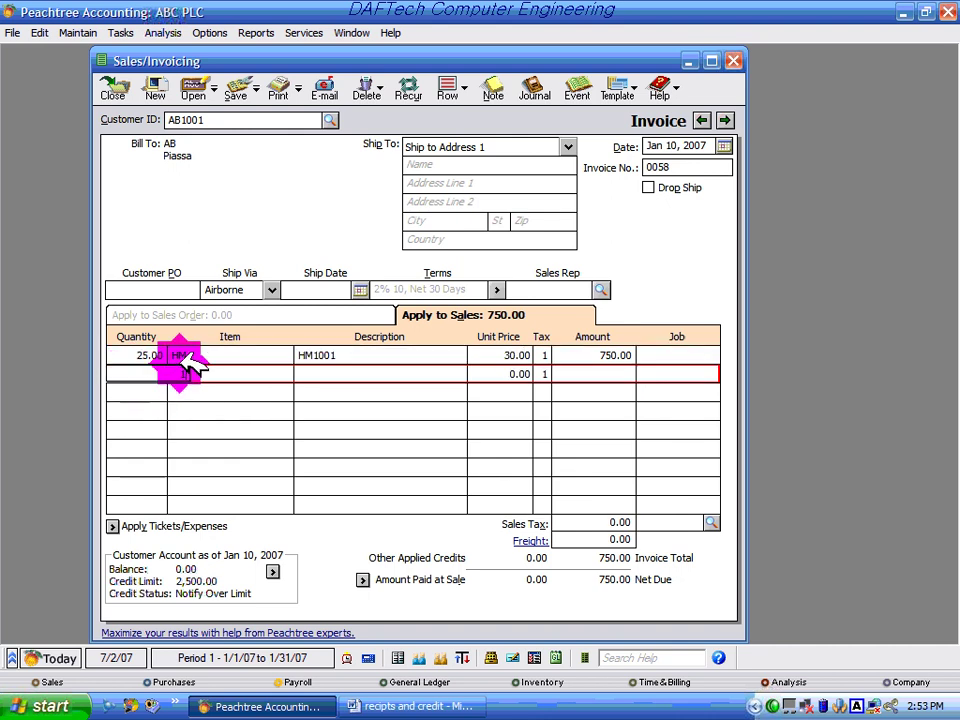
pyautogui.write('15')
pyautogui.press('Tab')
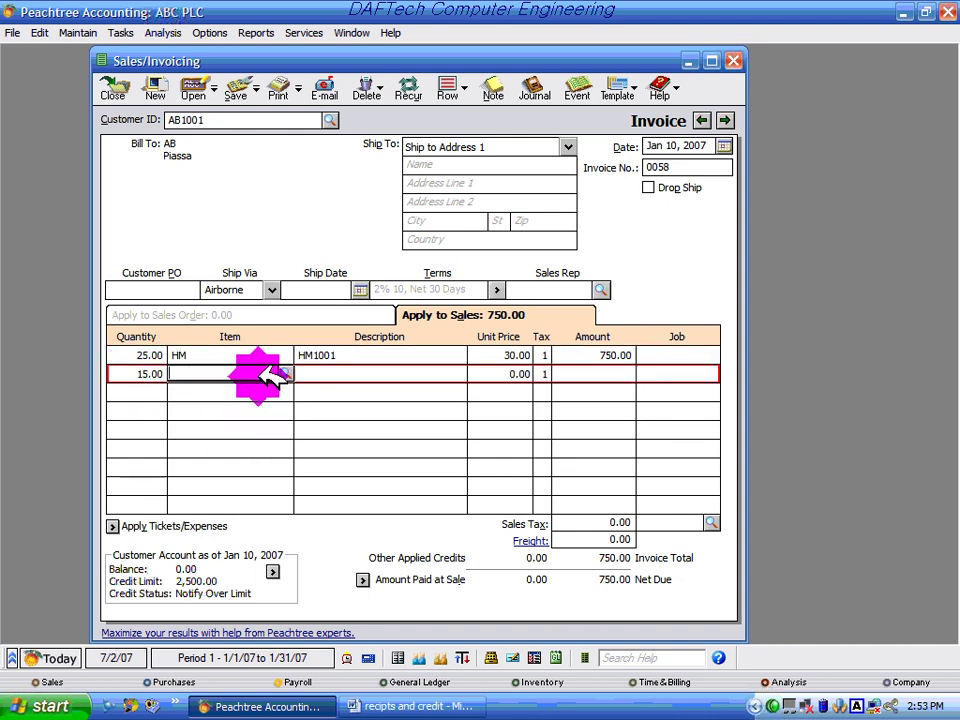
pyautogui.click(460, 705)
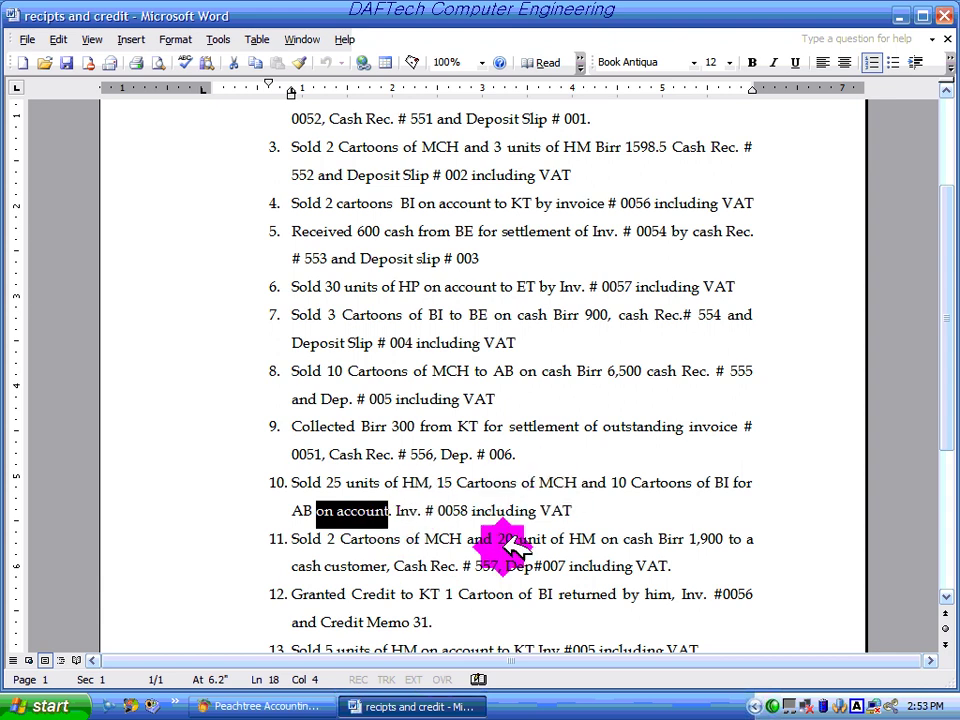
pyautogui.click(285, 705)
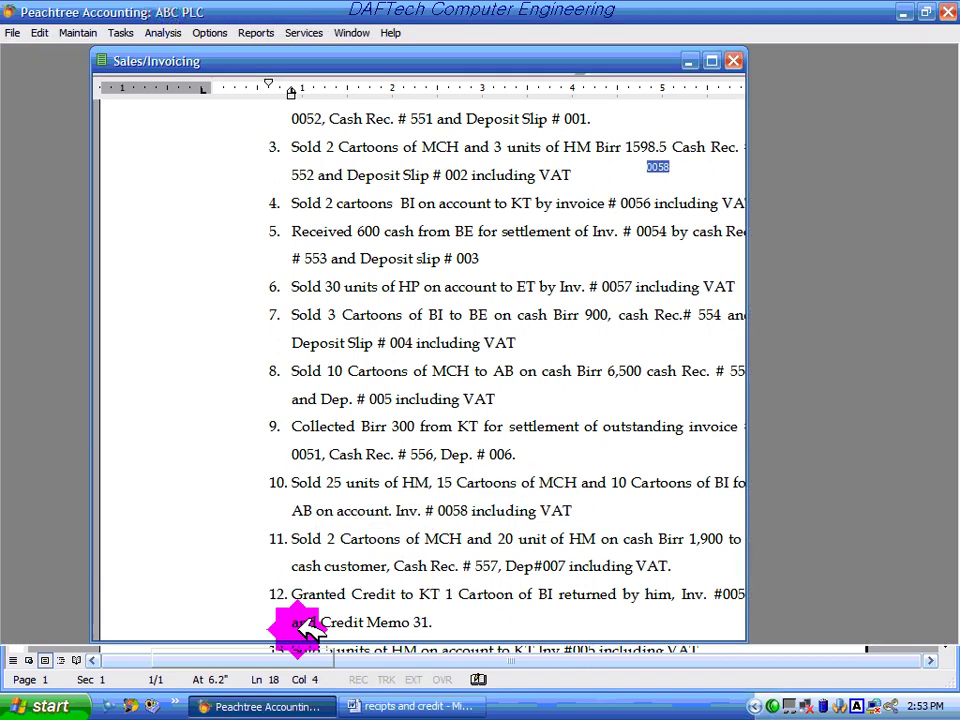
pyautogui.click(283, 372)
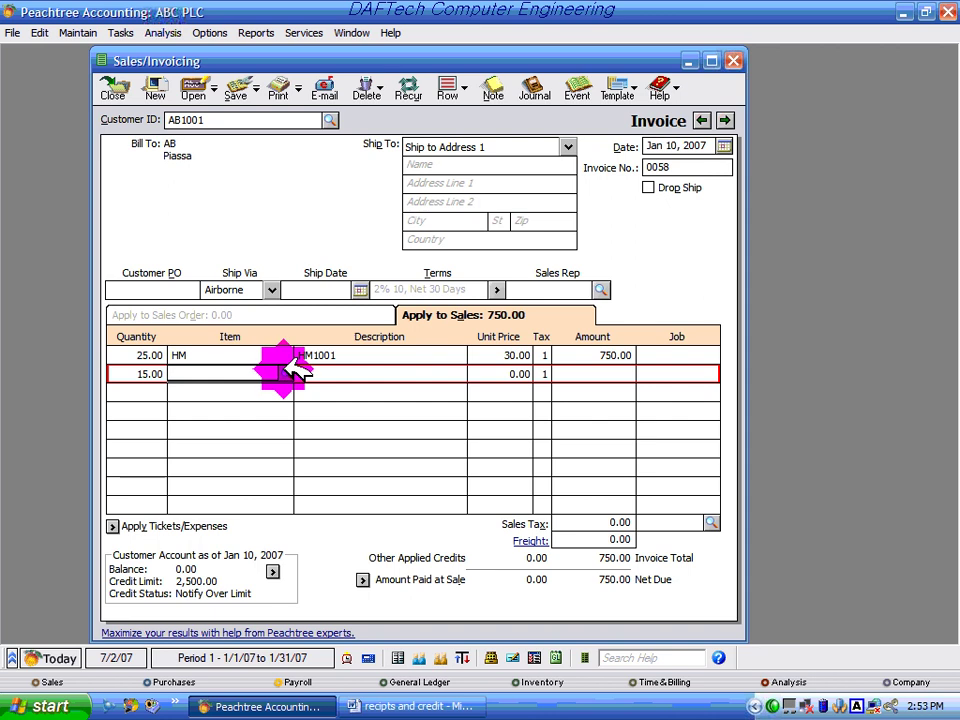
pyautogui.click(283, 372)
pyautogui.click(380, 435)
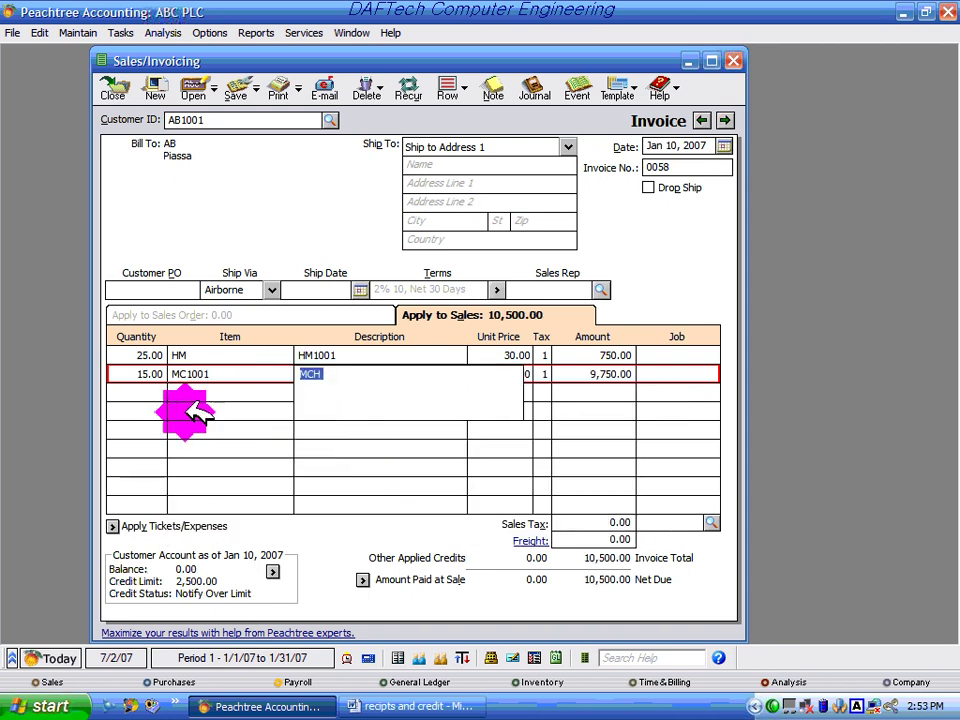
# - Add a third invoice line for 10 units of item BI1001, checking the item against transaction 10 in Word
pyautogui.click(152, 392)
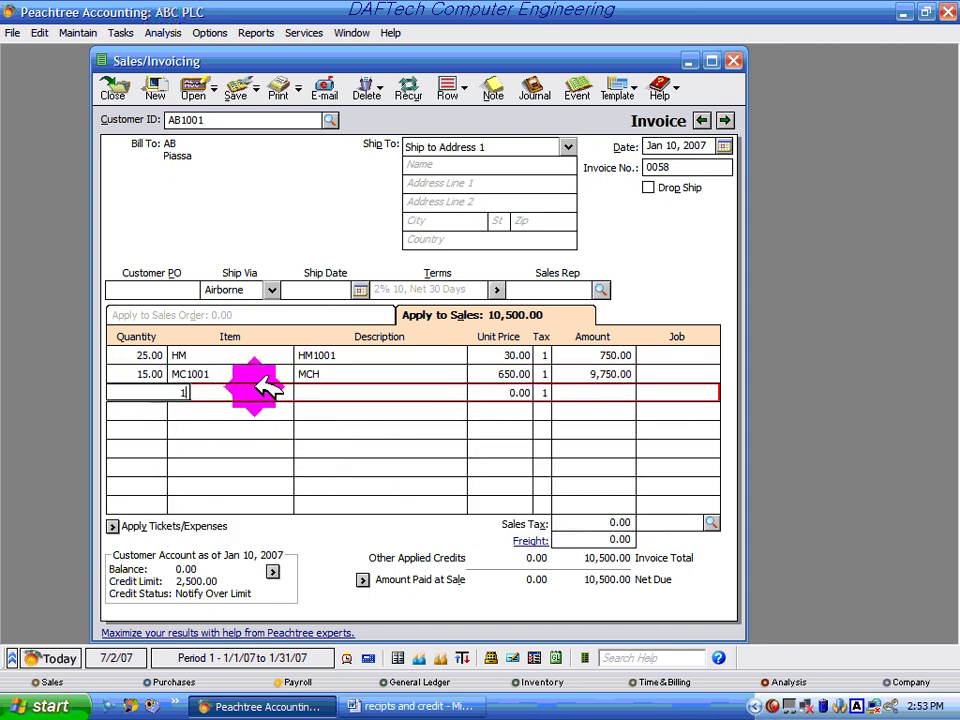
pyautogui.write('10')
pyautogui.press('Tab')
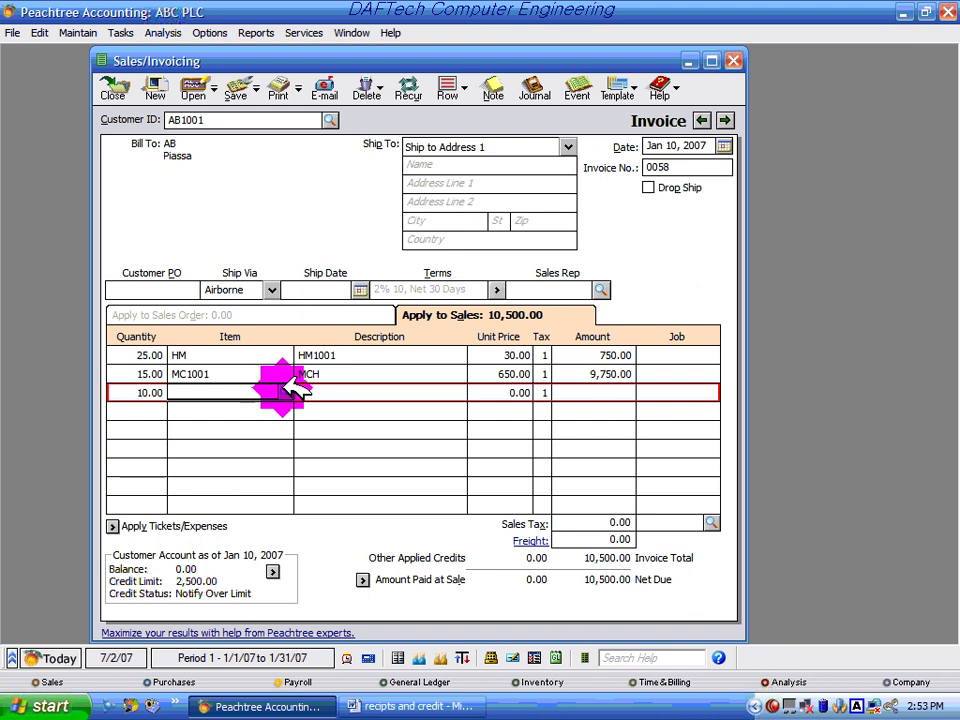
pyautogui.click(286, 390)
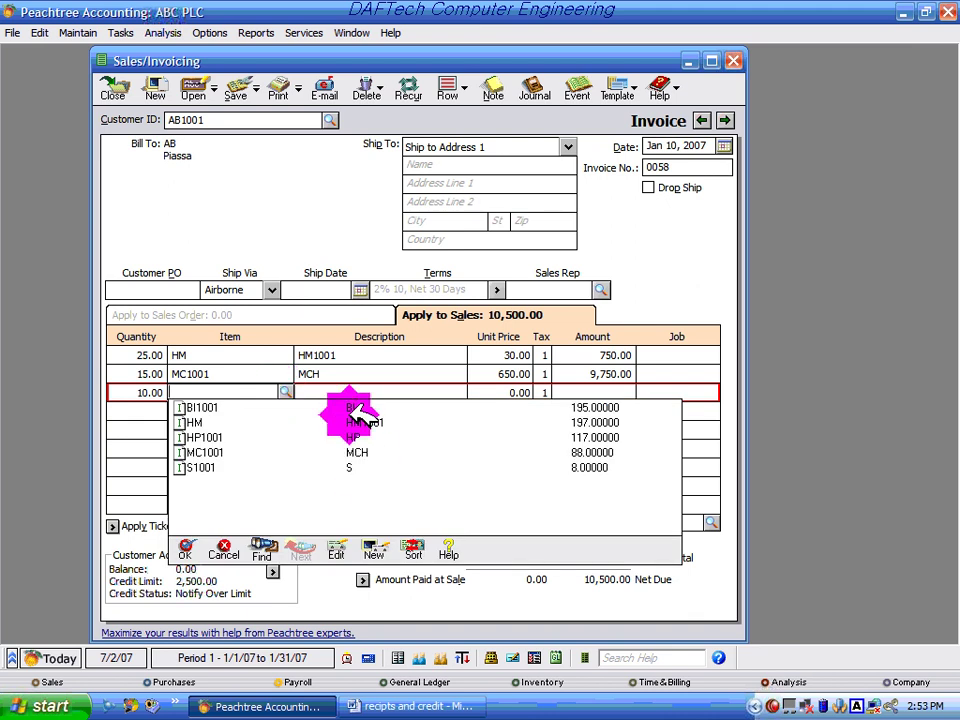
pyautogui.click(420, 706)
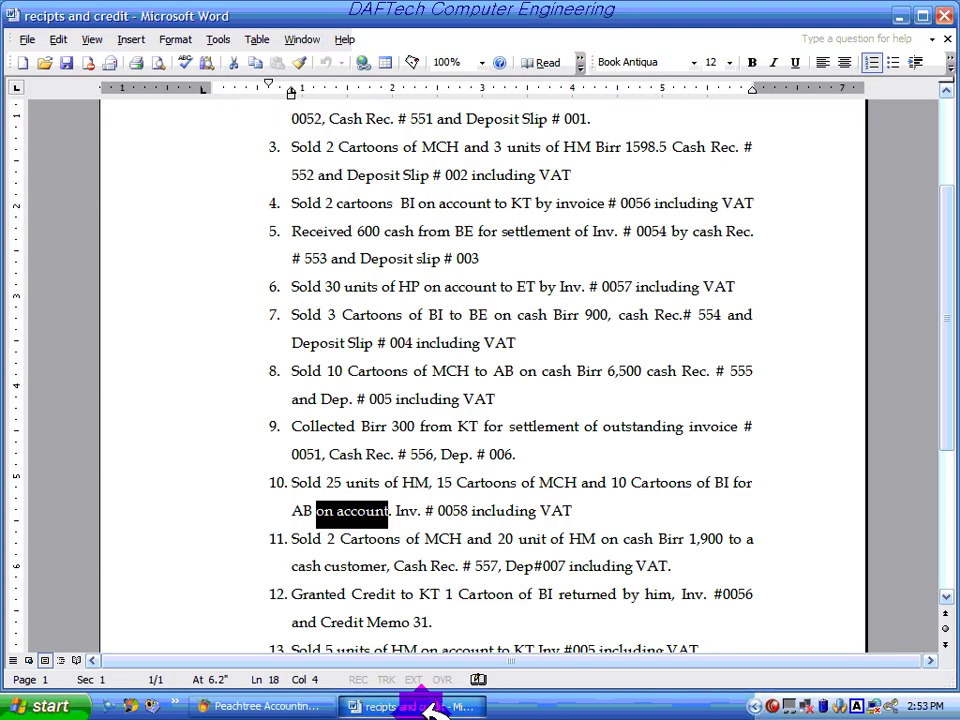
pyautogui.click(428, 706)
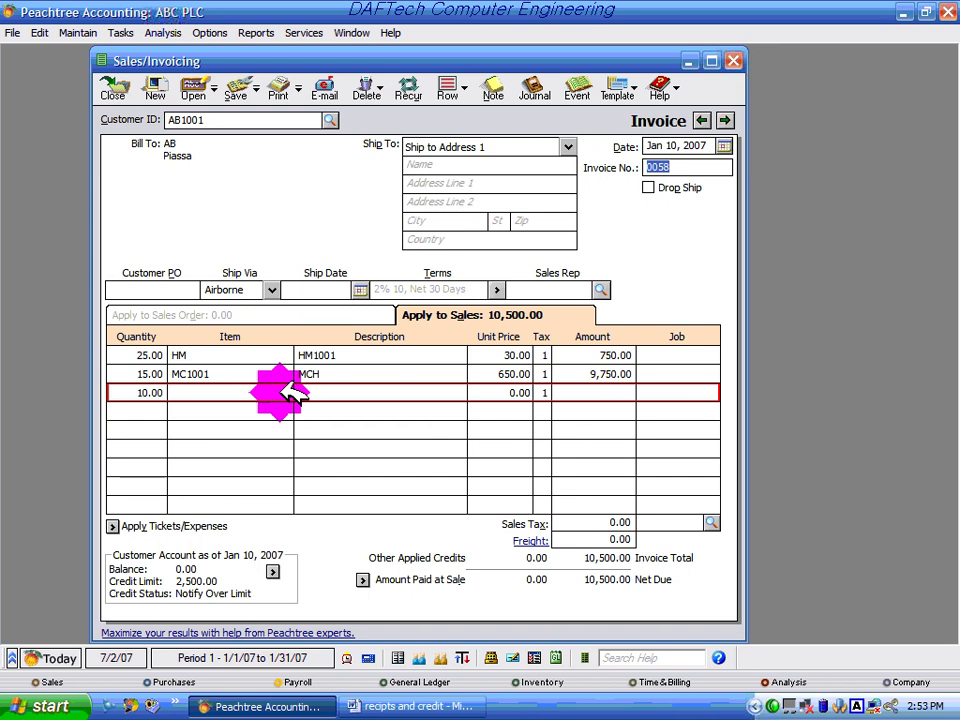
pyautogui.click(283, 392)
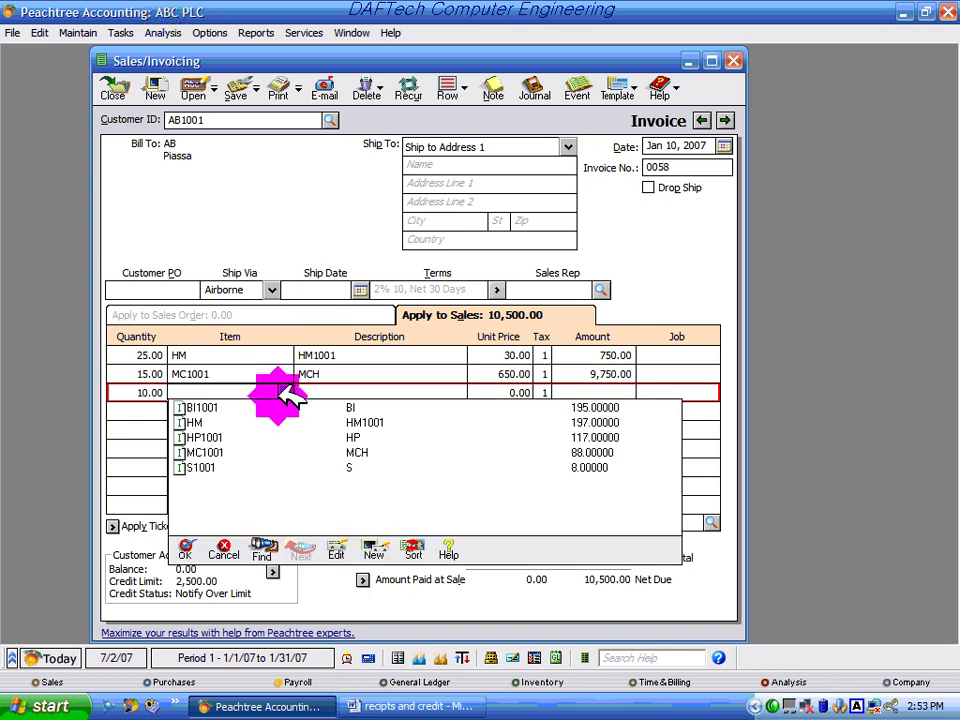
pyautogui.doubleClick(350, 407)
# - Apply the VAT sales tax code to the invoice
pyautogui.click(611, 390)
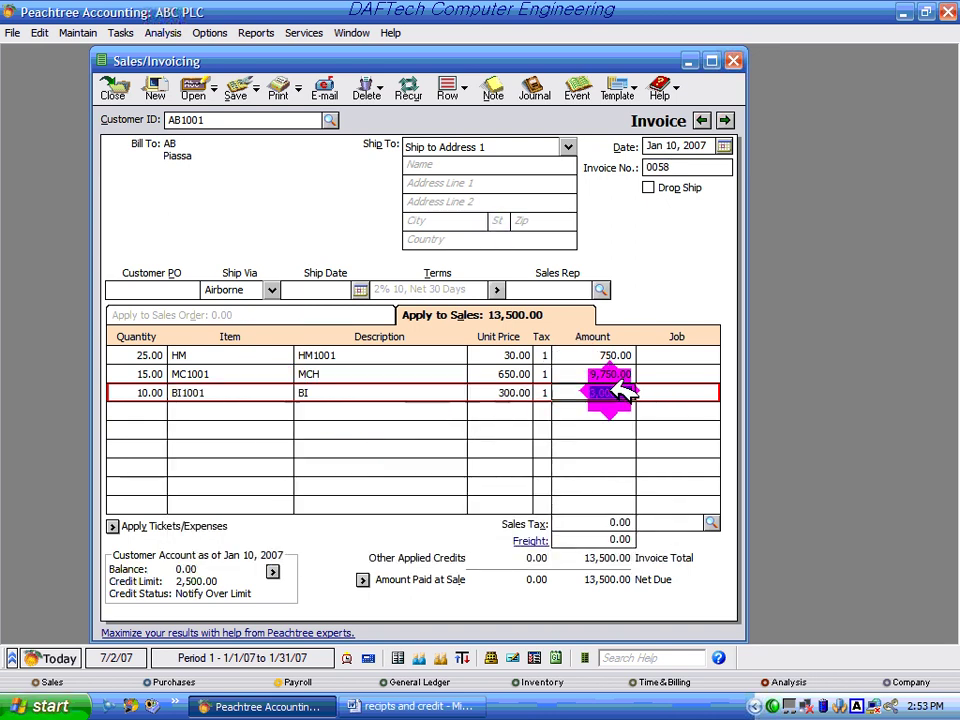
pyautogui.click(712, 522)
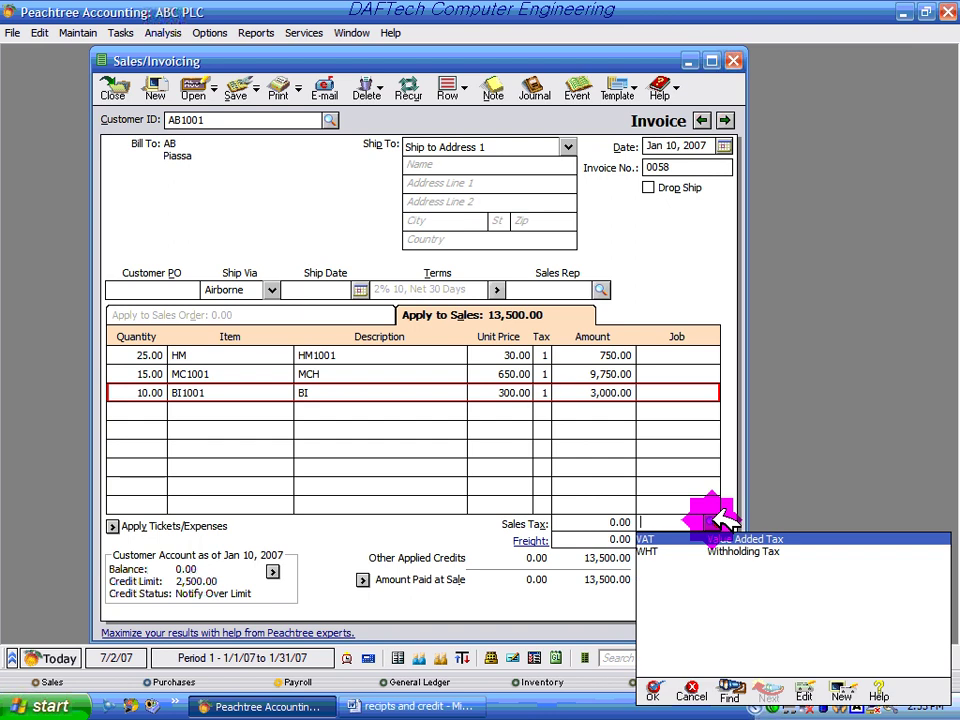
pyautogui.click(690, 540)
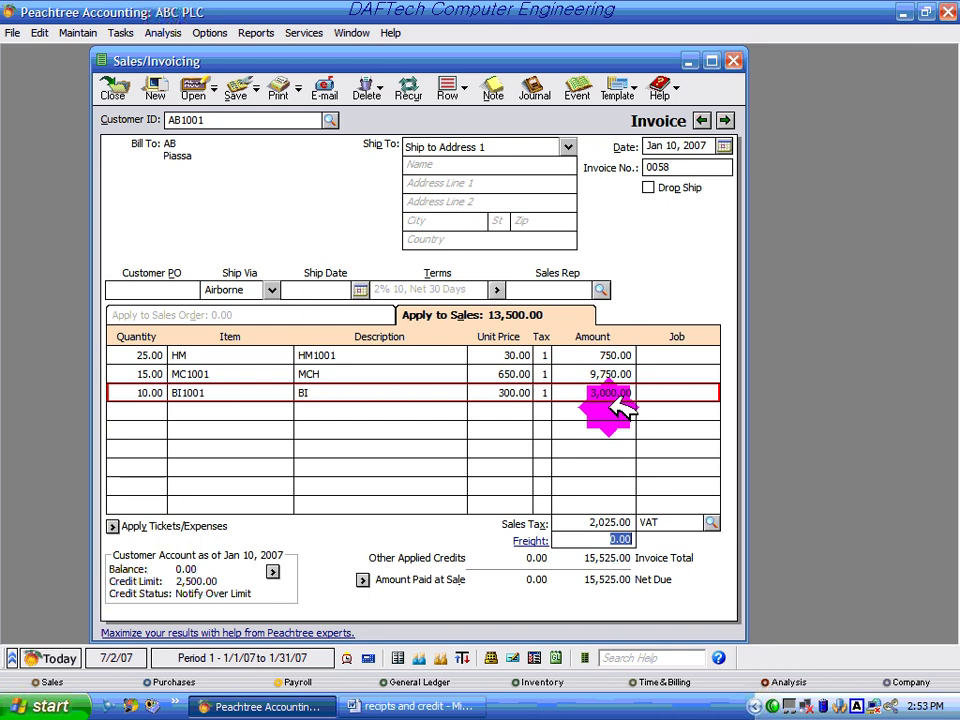
# - Review the sales journal entries behind invoice 0058, from the item lines down to Accounts Receivable, and leave them unedited
pyautogui.click(540, 88)
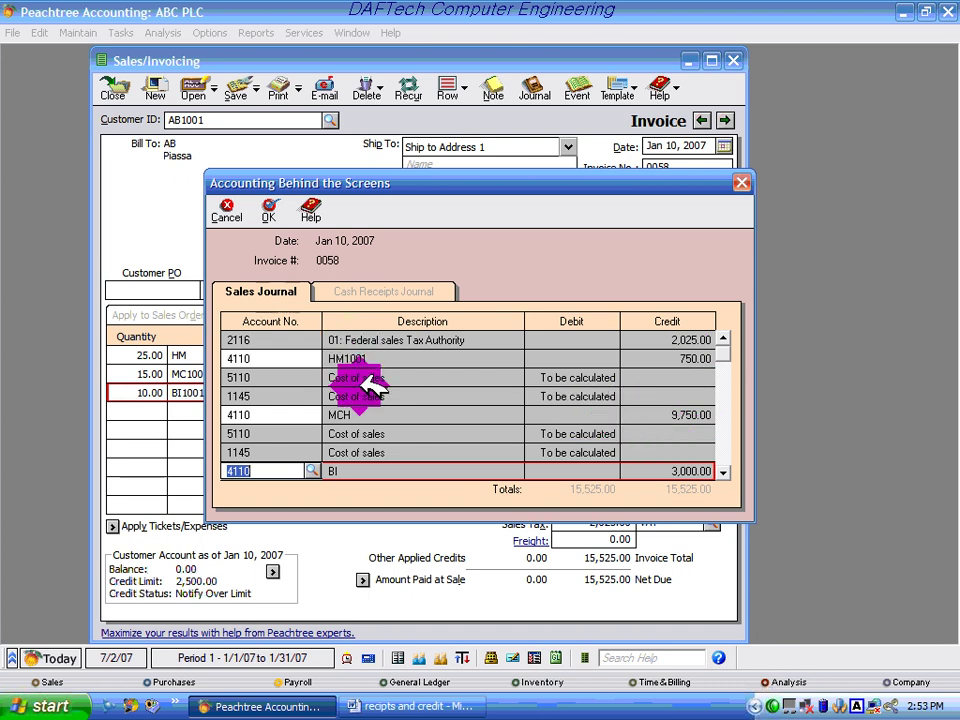
pyautogui.click(352, 357)
pyautogui.click(365, 413)
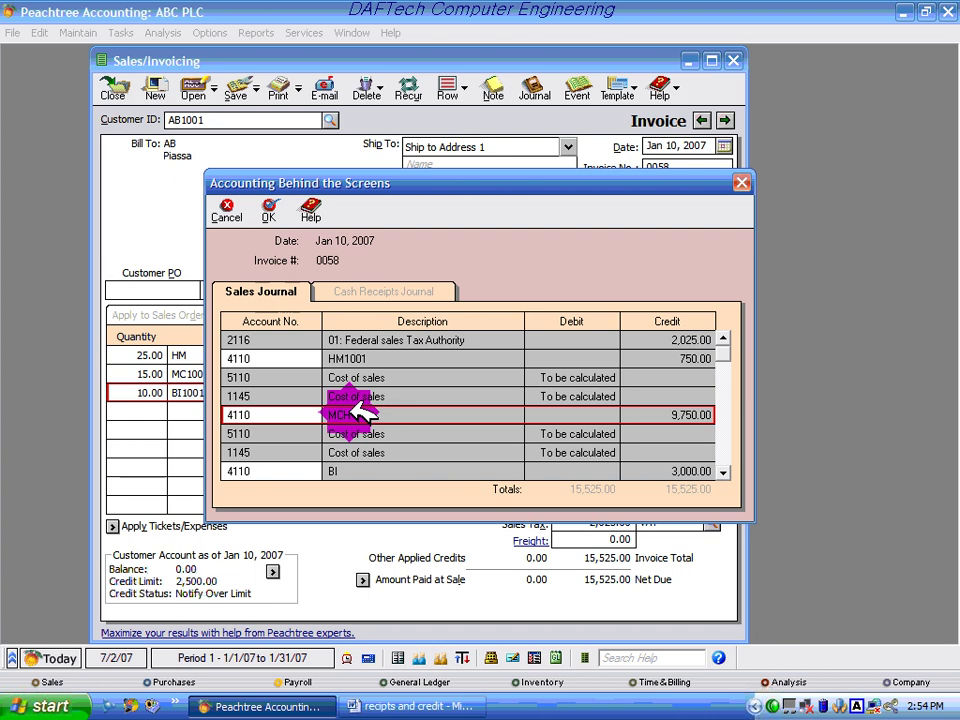
pyautogui.click(330, 470)
pyautogui.click(724, 470)
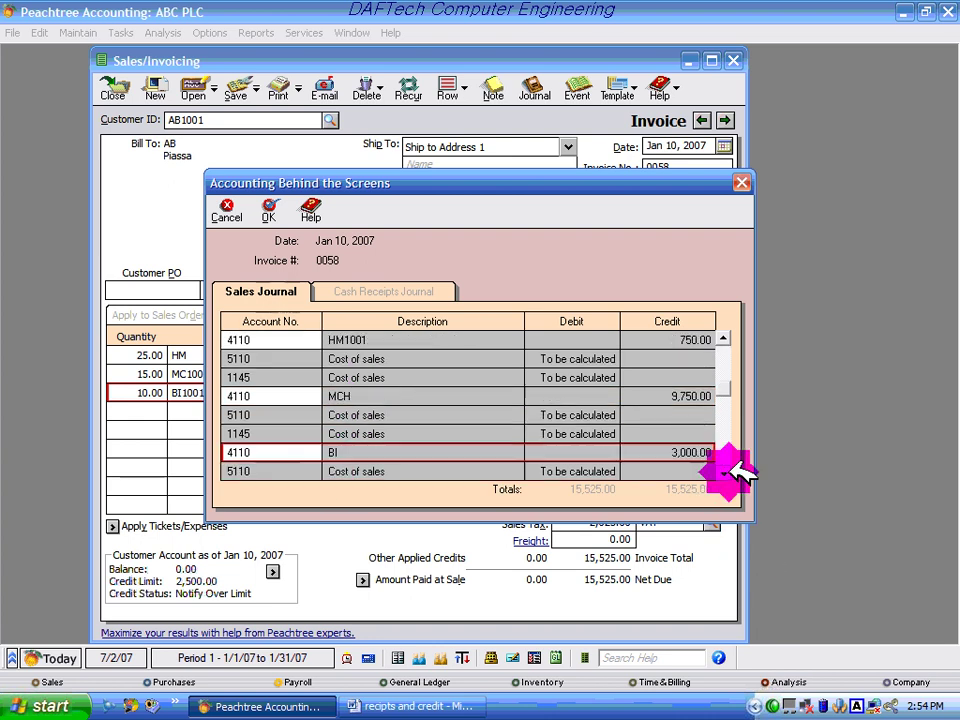
pyautogui.click(724, 470)
pyautogui.click(580, 470)
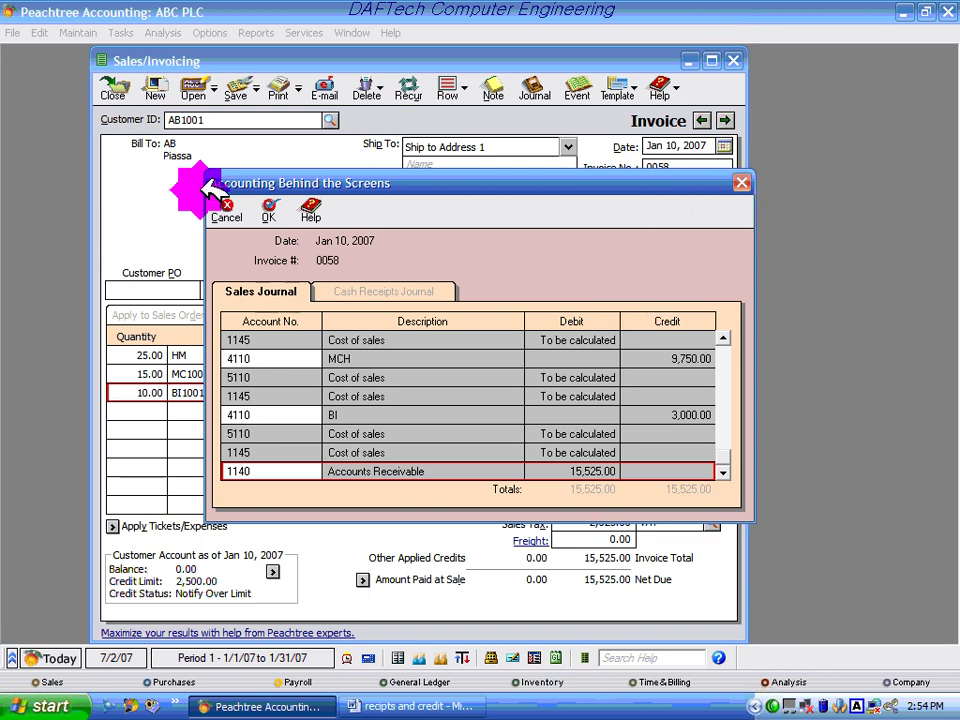
pyautogui.click(226, 208)
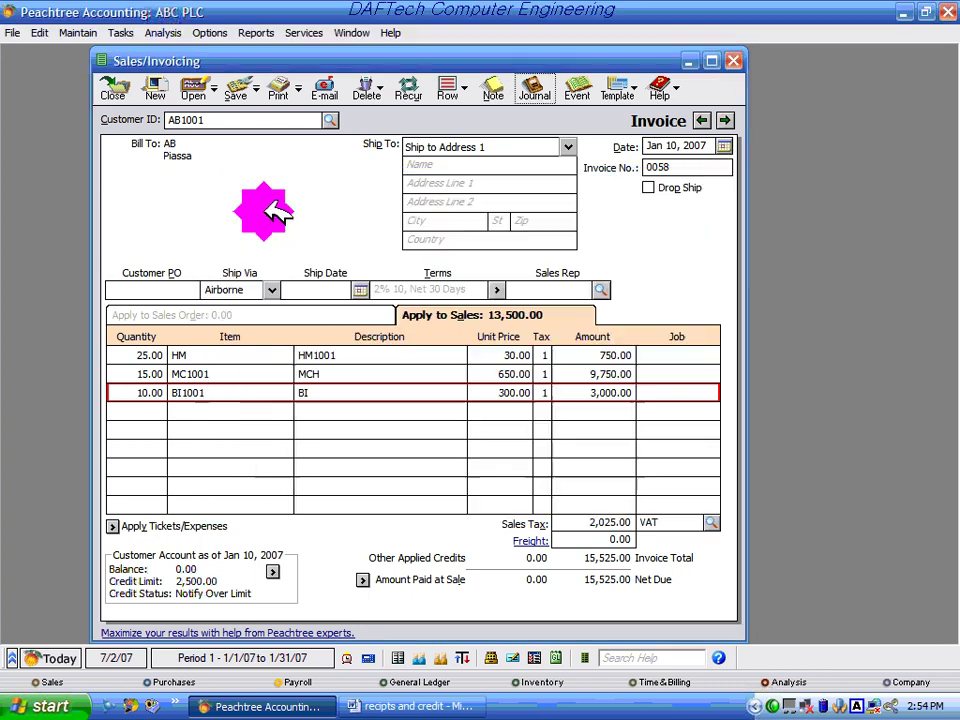
# - Save invoice 0058 despite the customer's credit limit and close the invoicing window
pyautogui.click(240, 88)
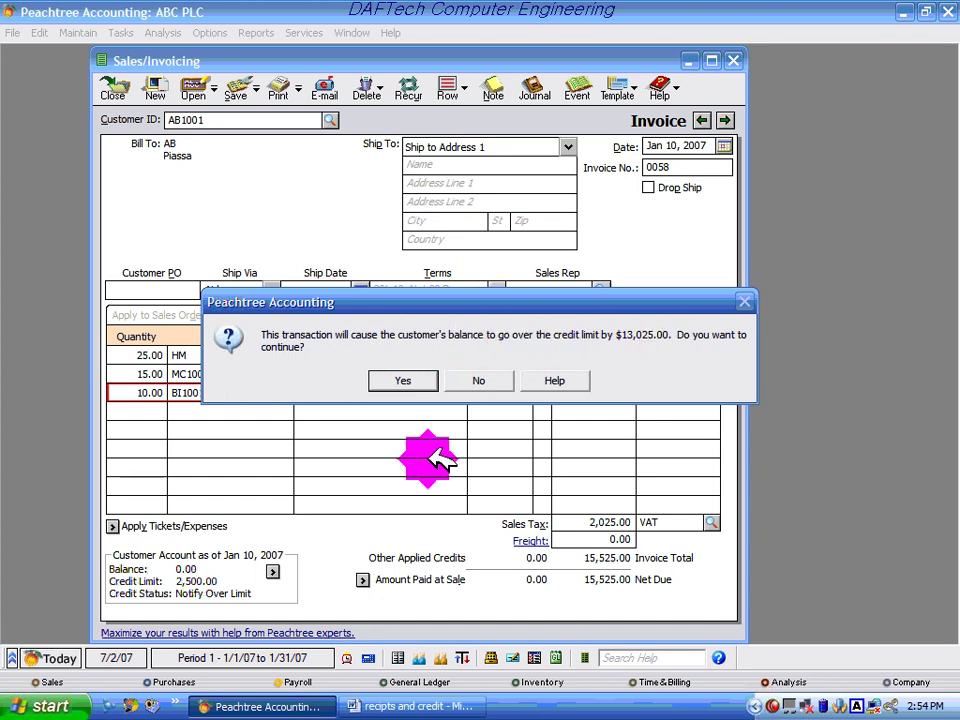
pyautogui.click(405, 379)
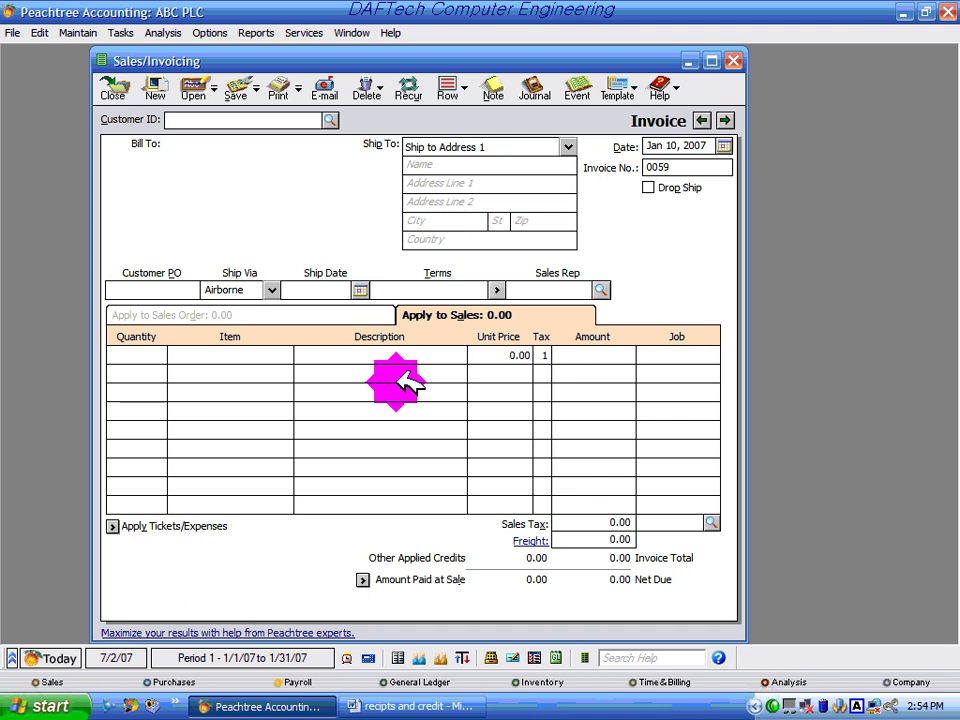
pyautogui.click(735, 61)
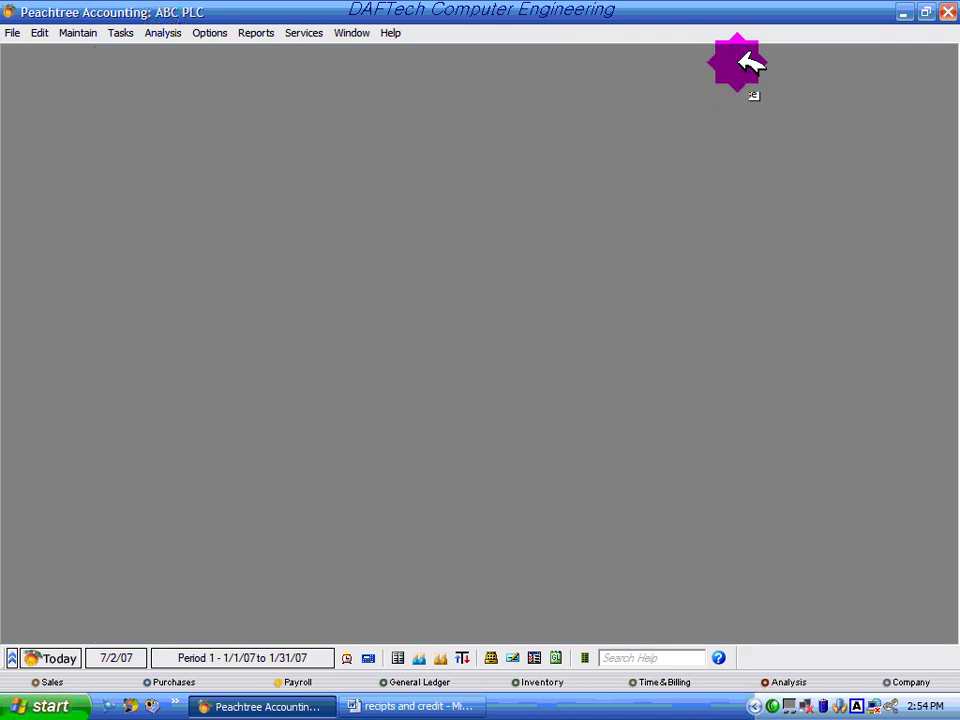
# - Examine transaction 11 in the Word list for its items, cash customer, cash receipt number, deposit slip number and VAT
pyautogui.click(400, 706)
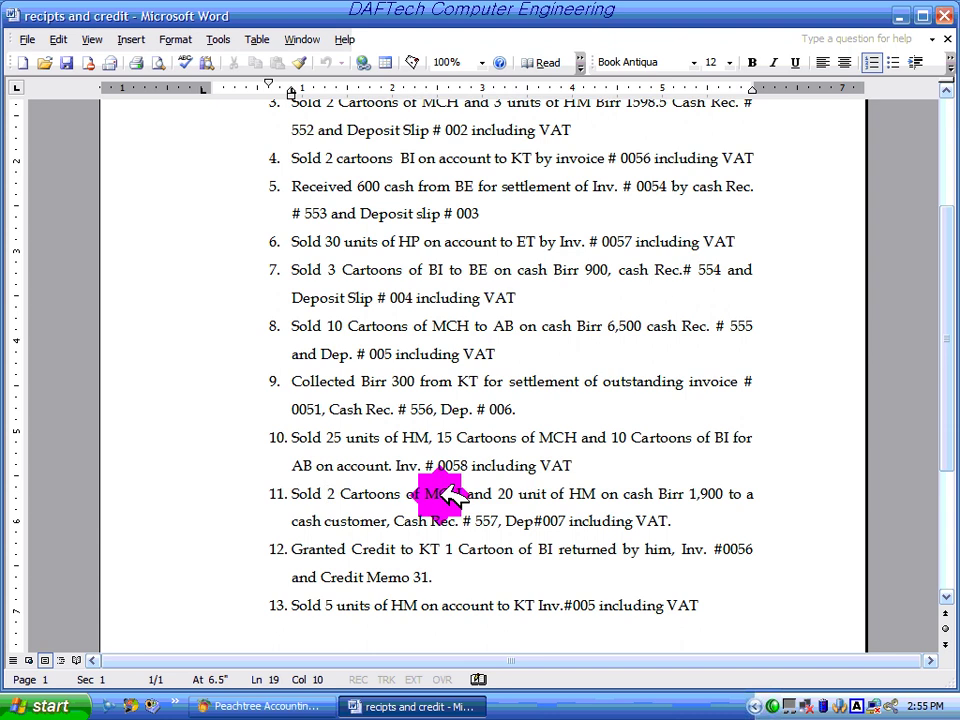
pyautogui.click(394, 519)
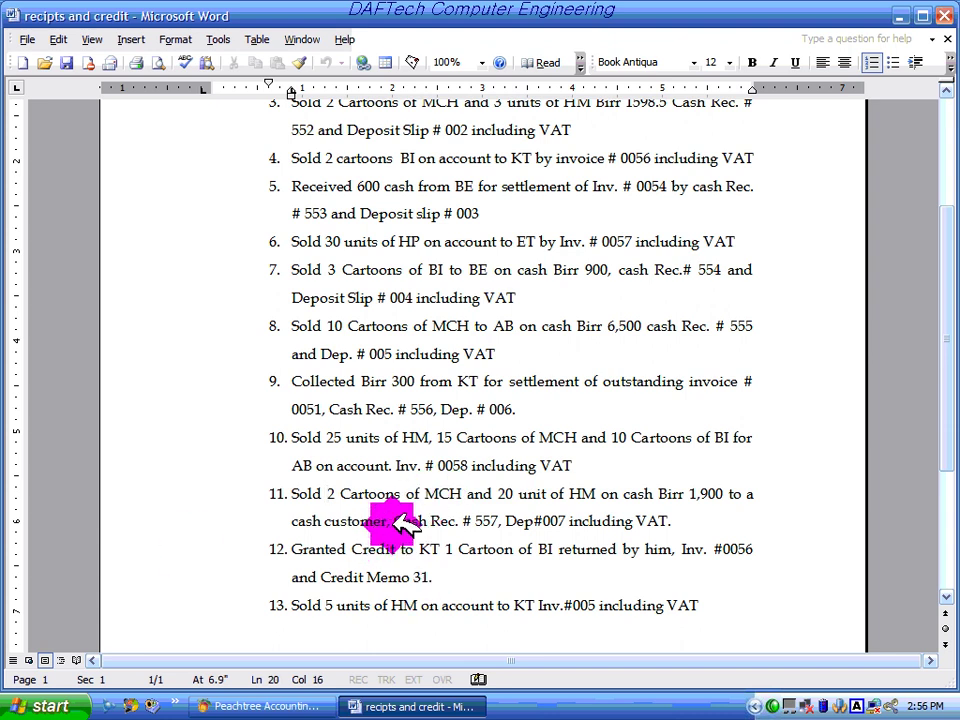
pyautogui.moveTo(385, 521); pyautogui.dragTo(238, 535)
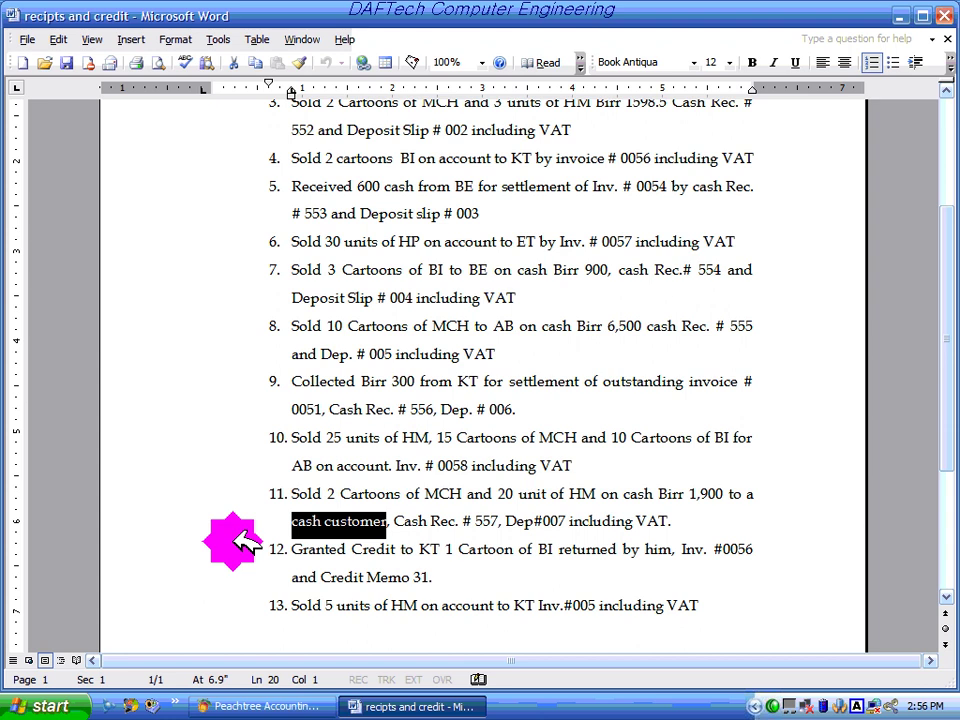
pyautogui.click(490, 520)
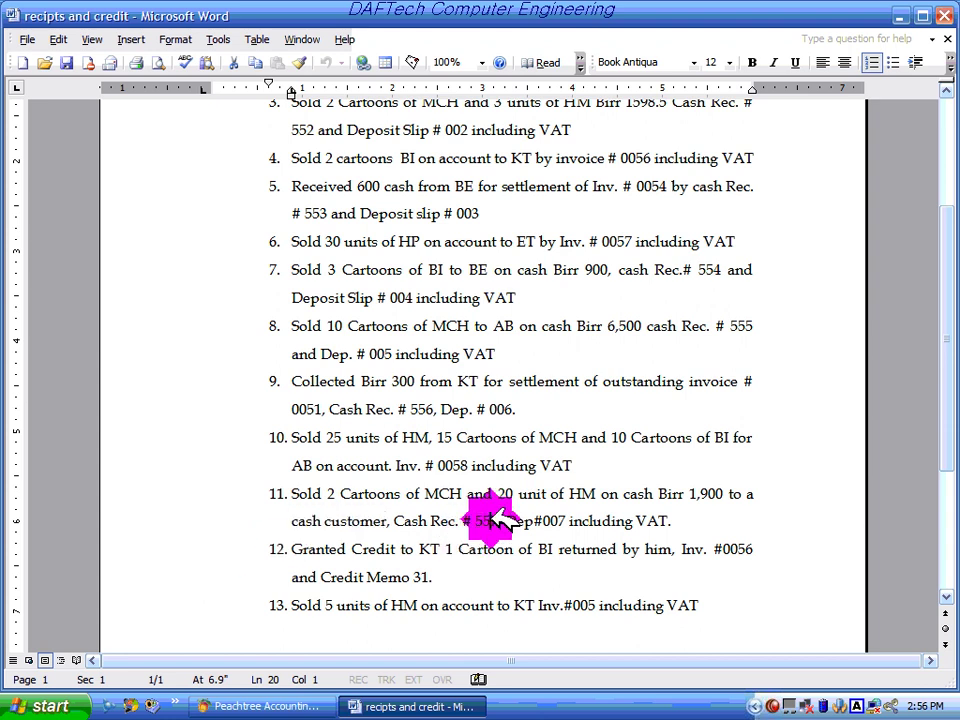
pyautogui.click(553, 520)
pyautogui.moveTo(667, 521); pyautogui.dragTo(543, 521)
pyautogui.moveTo(306, 518)
pyautogui.mouseDown()
pyautogui.moveTo(400, 513)
pyautogui.moveTo(300, 514)
pyautogui.mouseUp()
pyautogui.click(362, 520)
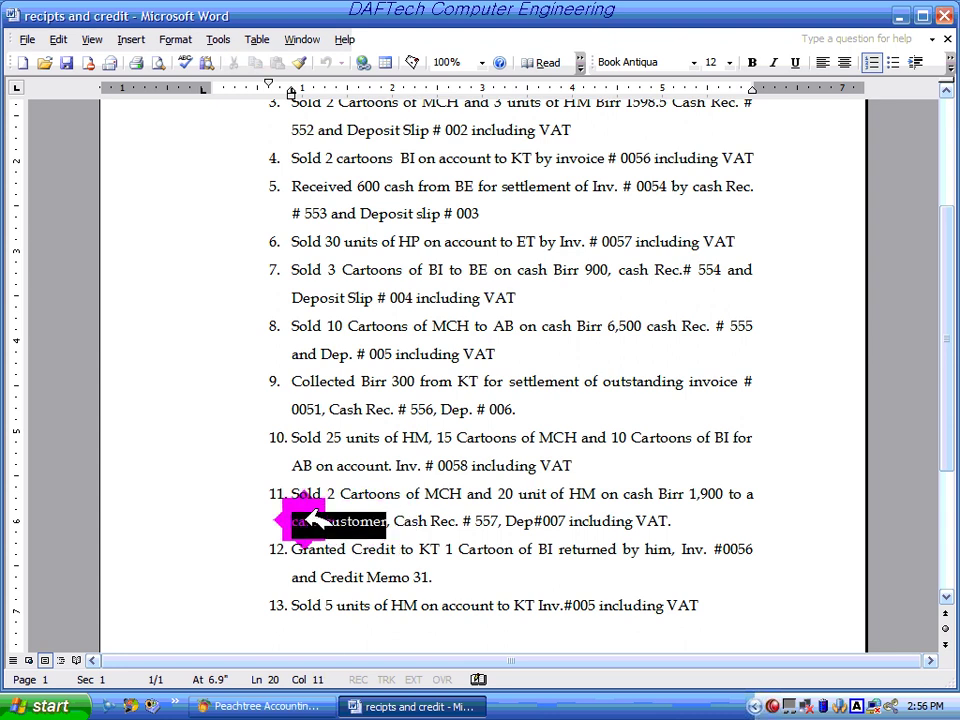
pyautogui.doubleClick(638, 493)
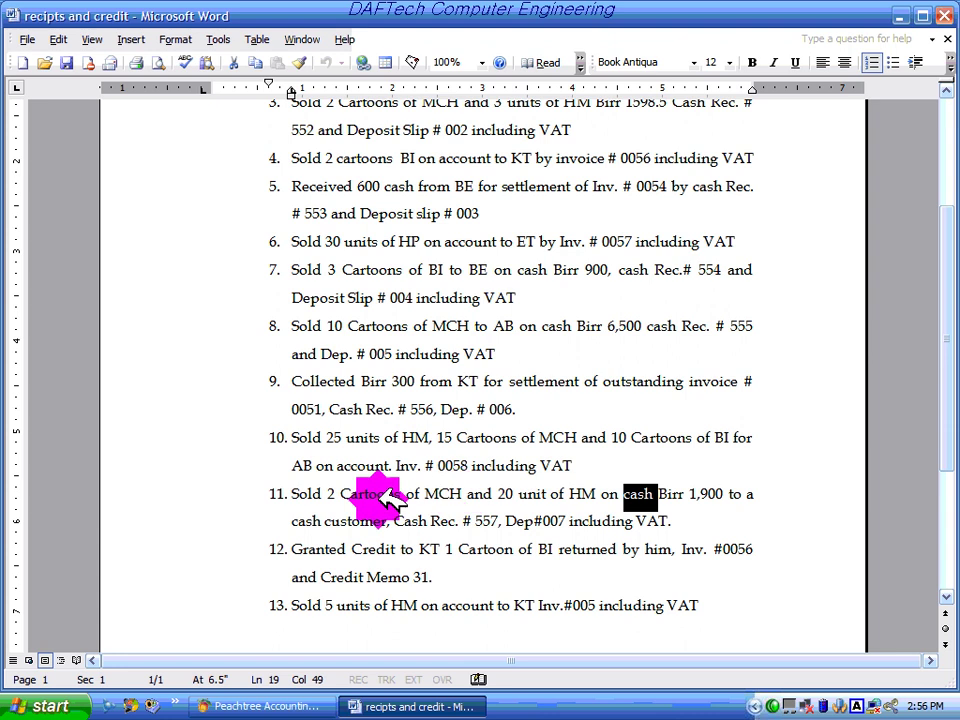
pyautogui.moveTo(340, 520); pyautogui.dragTo(672, 521)
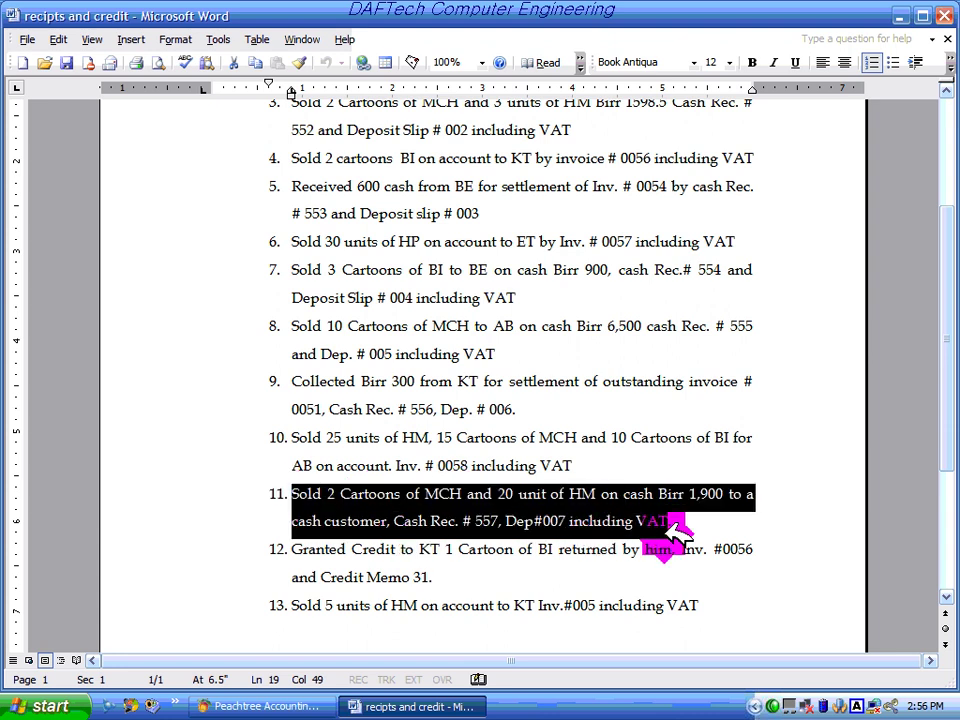
# - Open a new receipt in Peachtree and enter 007 as both the deposit ticket ID and the reference
pyautogui.click(900, 16)
pyautogui.click(122, 32)
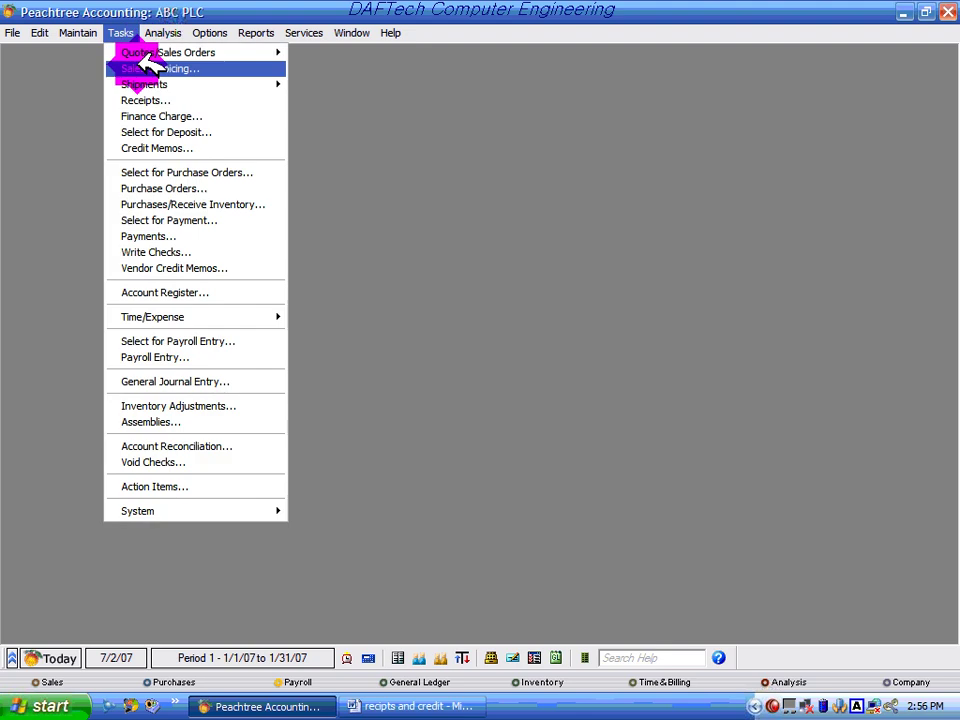
pyautogui.click(160, 101)
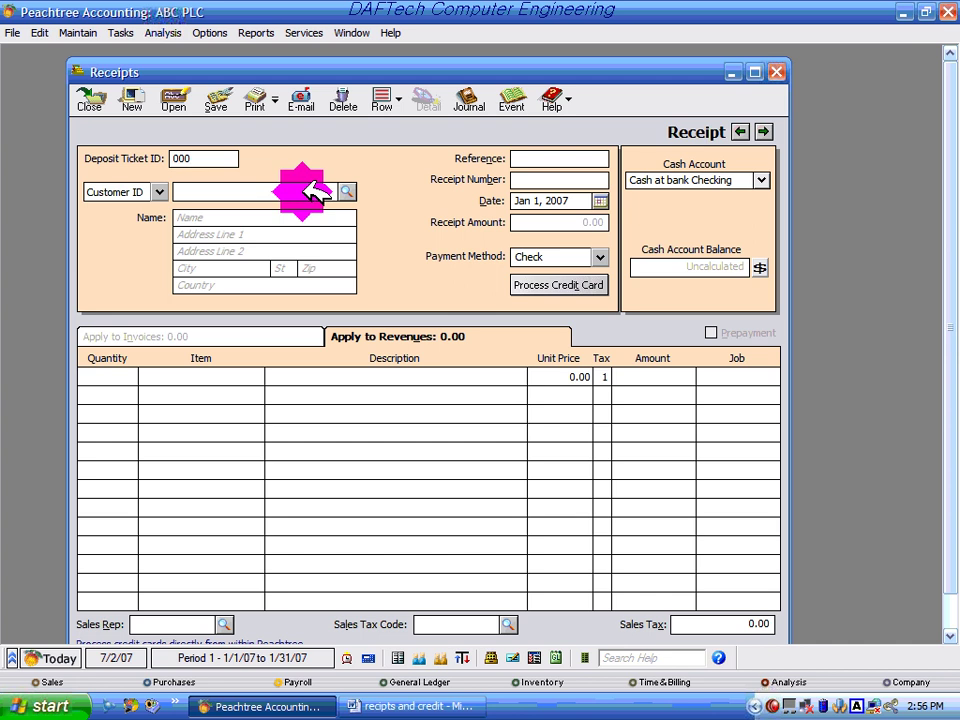
pyautogui.write('007')
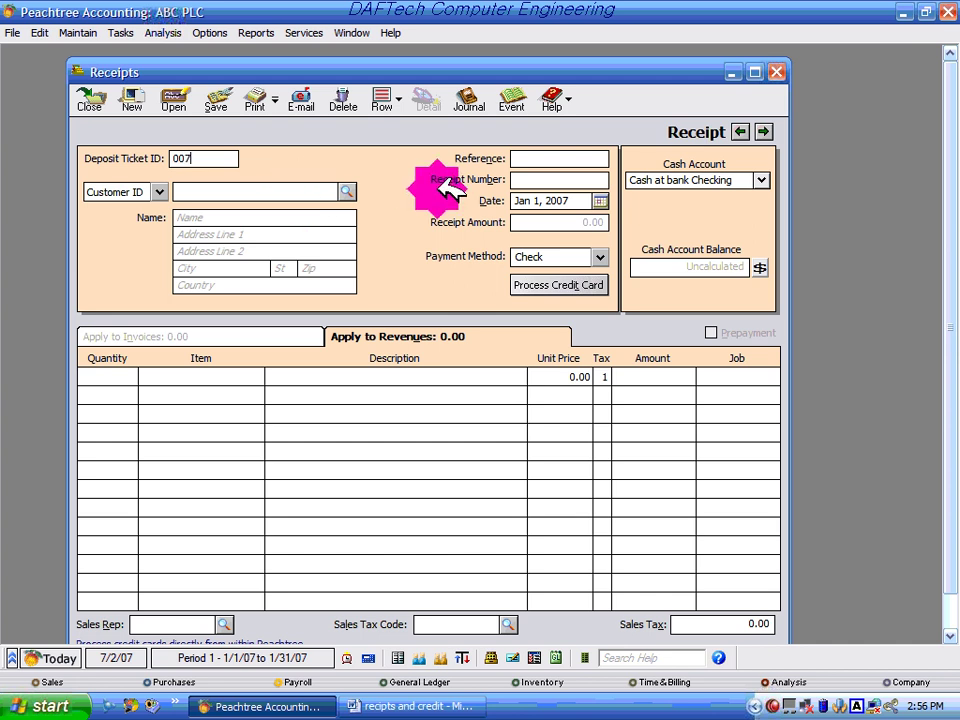
pyautogui.click(530, 160)
pyautogui.write('007')
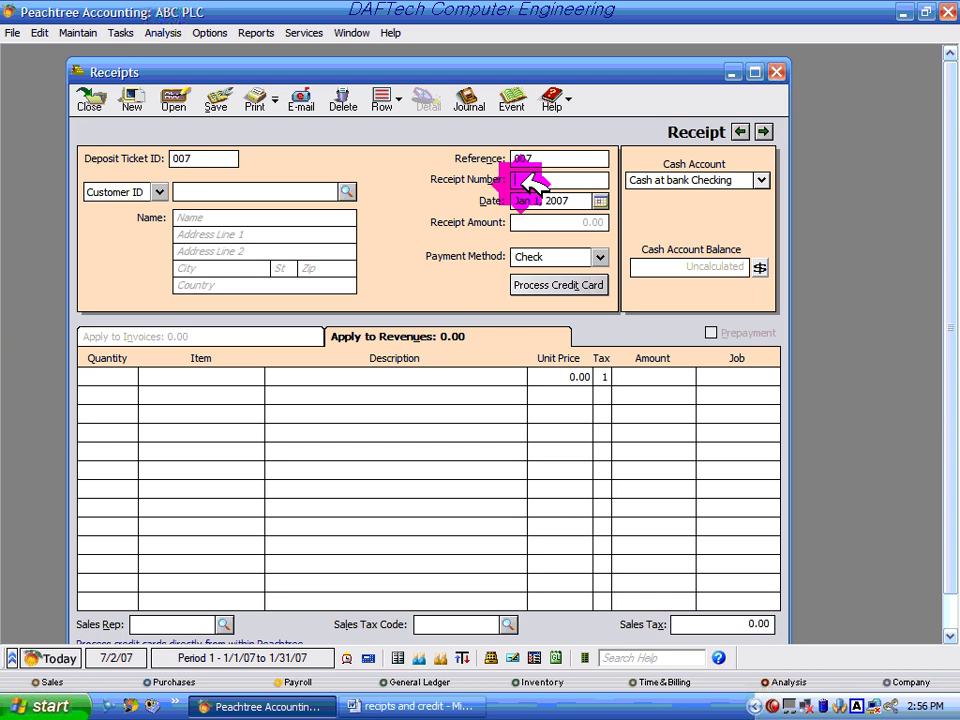
# - Set the receipt number to 557, the date to Jan 11, 2007 and the name to Cash Customer
pyautogui.click(537, 181)
pyautogui.write('557')
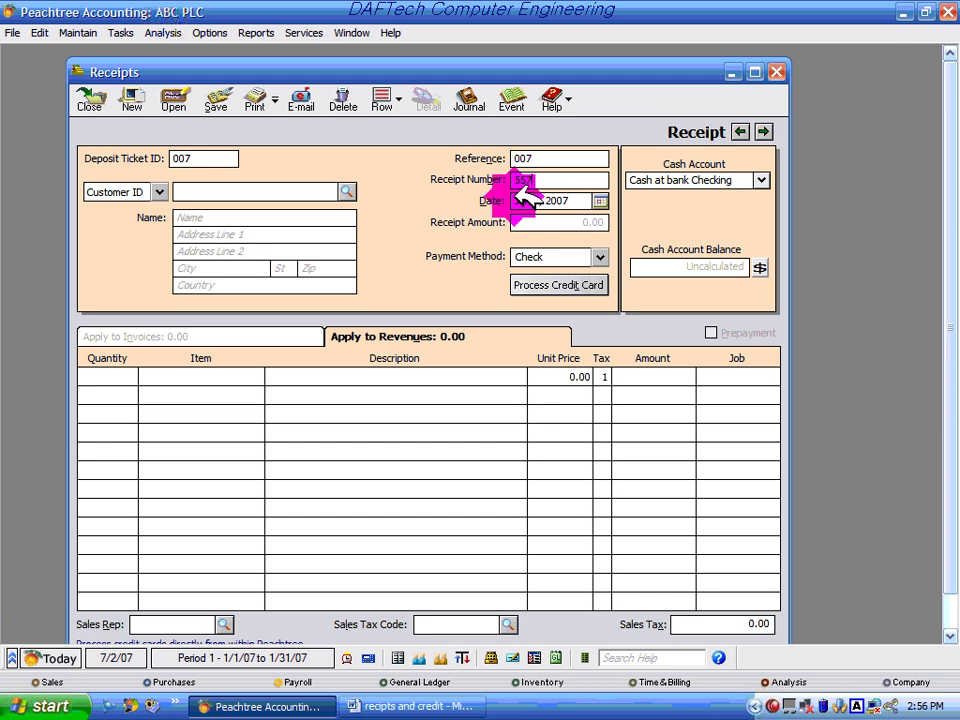
pyautogui.click(600, 201)
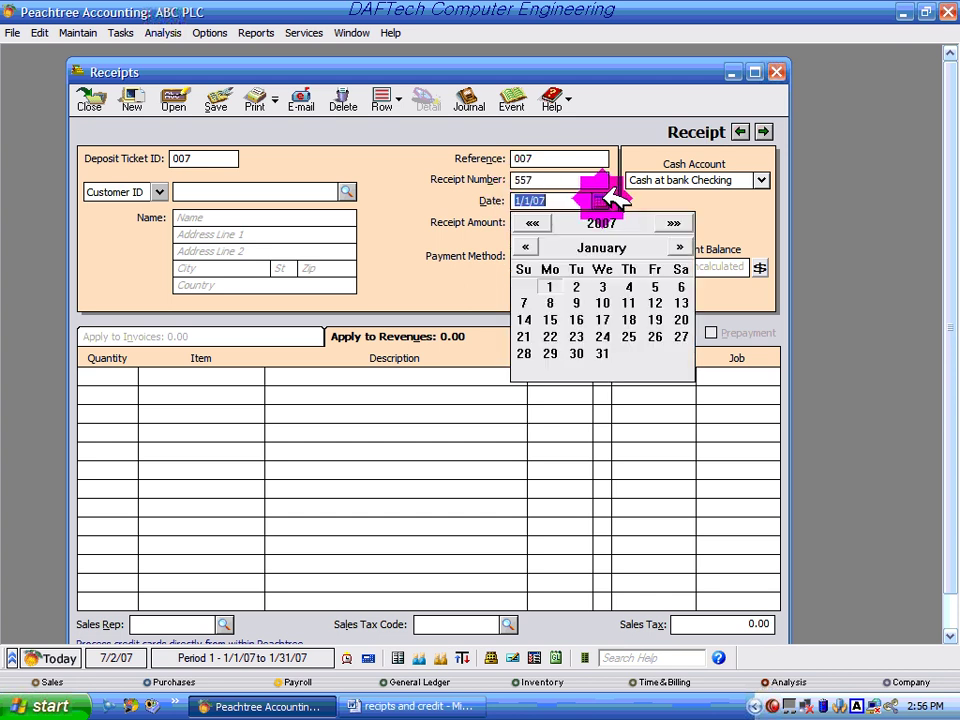
pyautogui.click(629, 303)
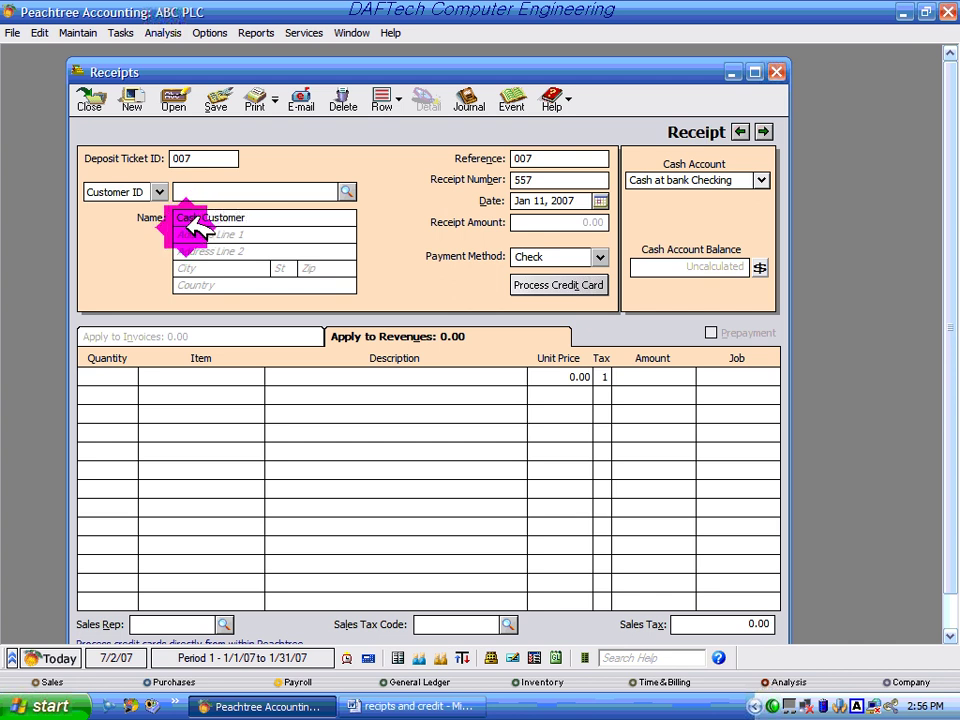
# - Check transaction 11 in the Word list and enter 2 units of item MC1001 on the receipt's first line in Peachtree
pyautogui.click(94, 377)
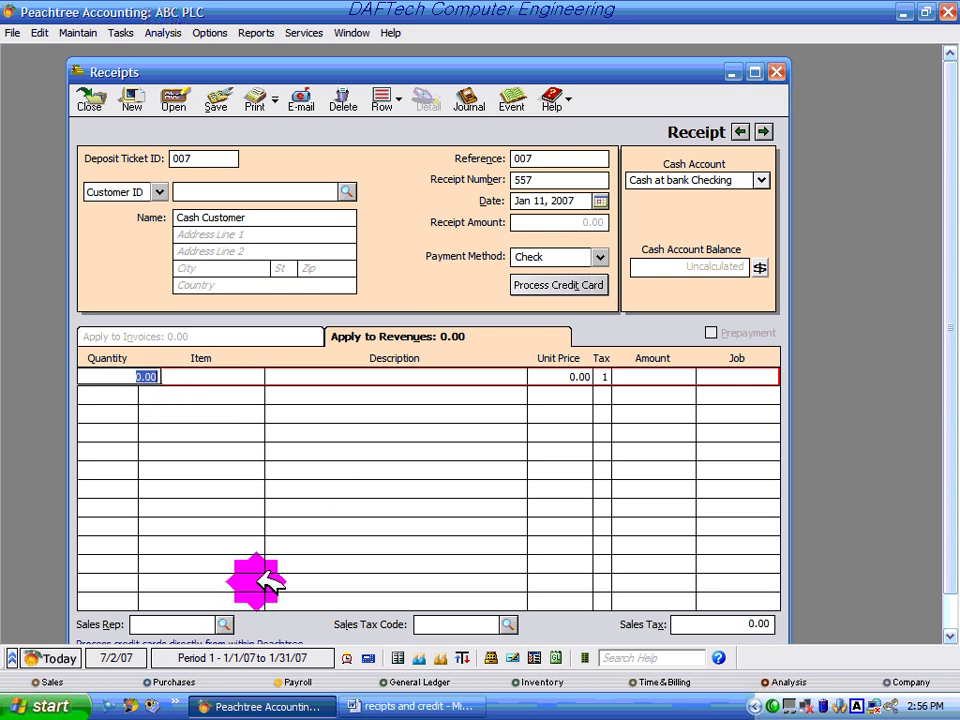
pyautogui.click(443, 705)
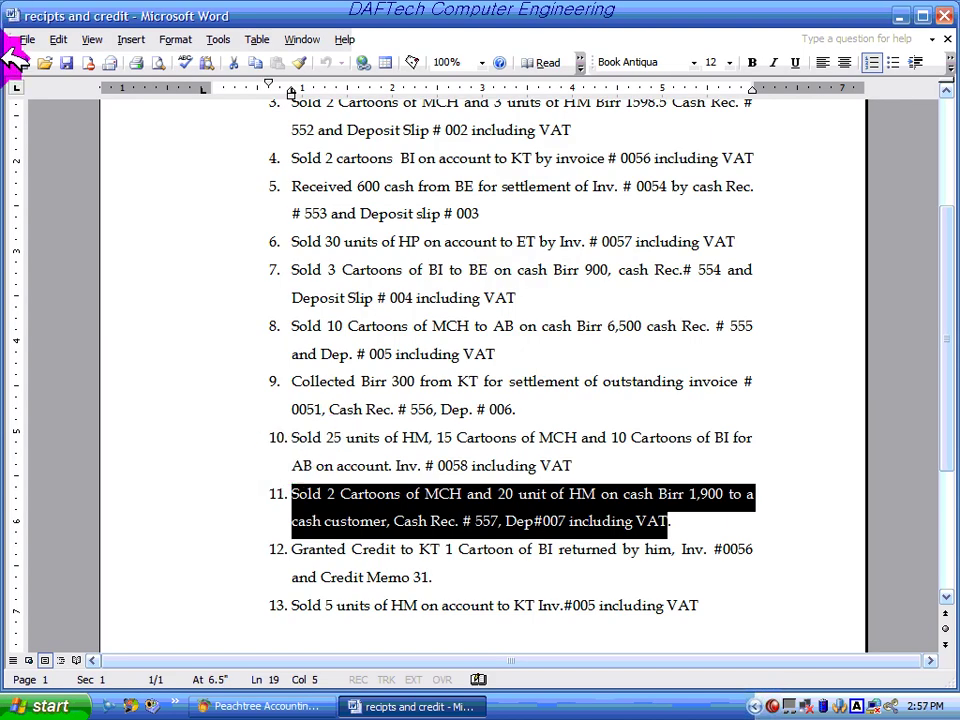
pyautogui.click(228, 705)
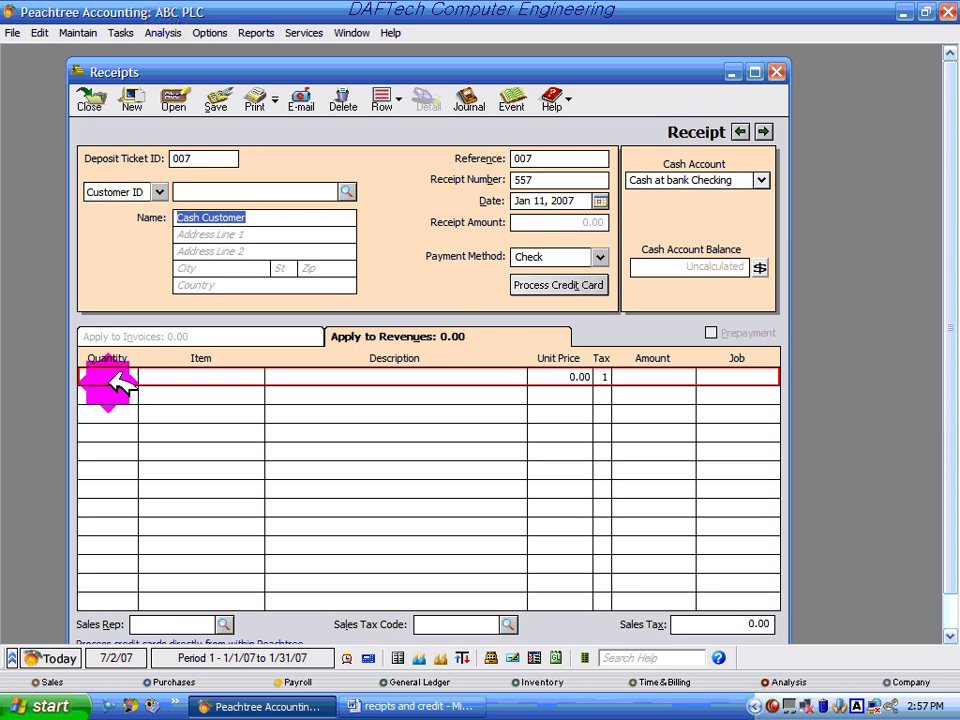
pyautogui.write('2')
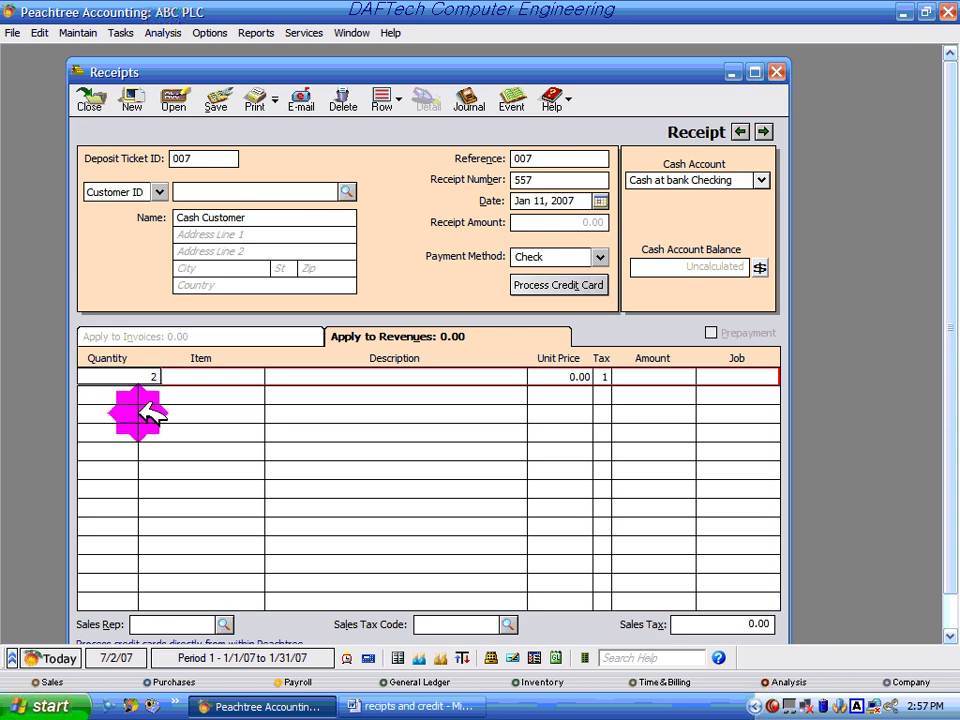
pyautogui.click(262, 377)
pyautogui.click(270, 377)
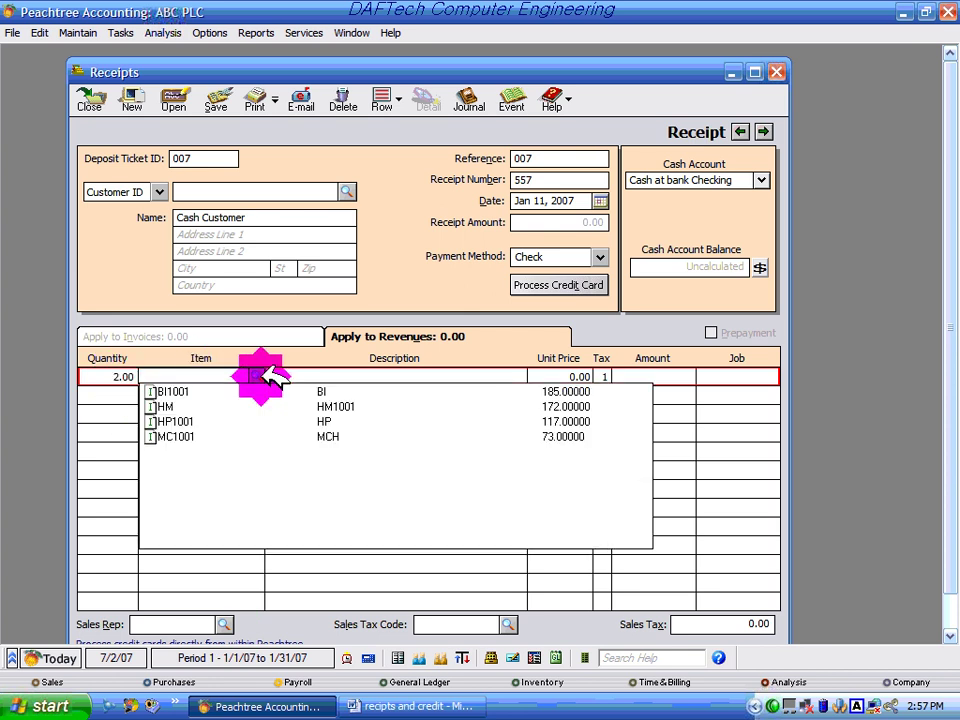
pyautogui.click(345, 437)
# - Add 20 units of item HM on the receipt's second line and apply the VAT sales tax code
pyautogui.click(146, 392)
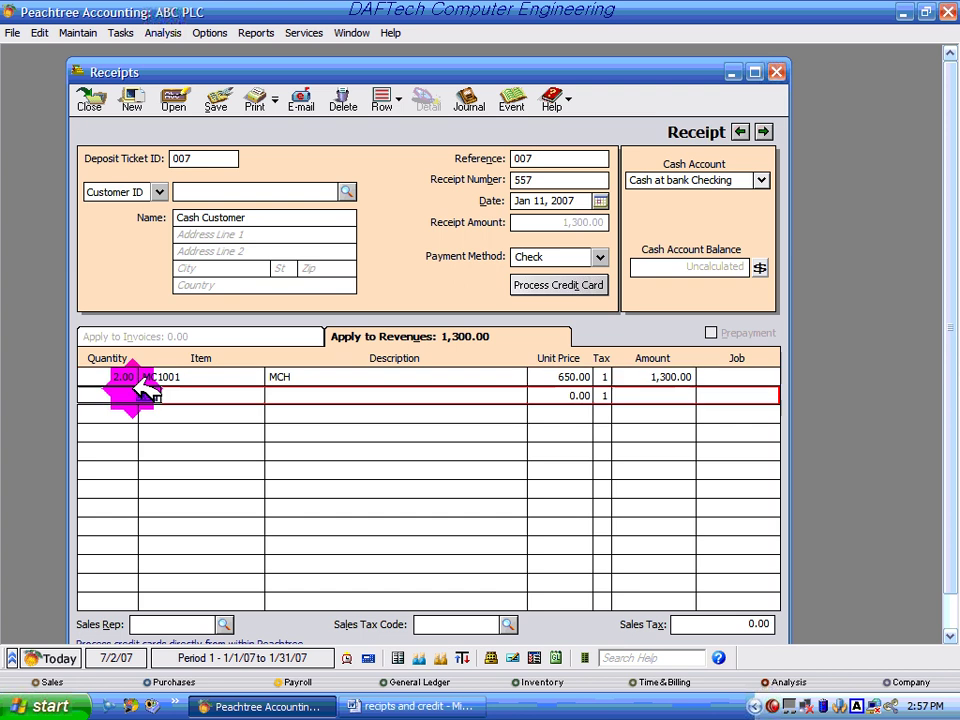
pyautogui.click(225, 395)
pyautogui.click(256, 395)
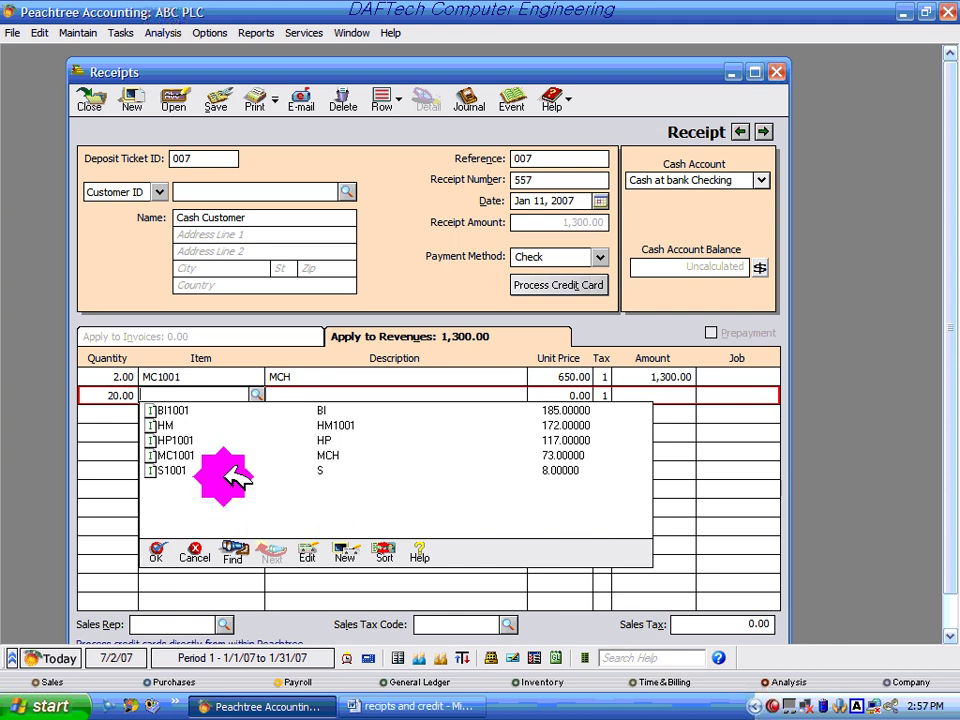
pyautogui.doubleClick(170, 424)
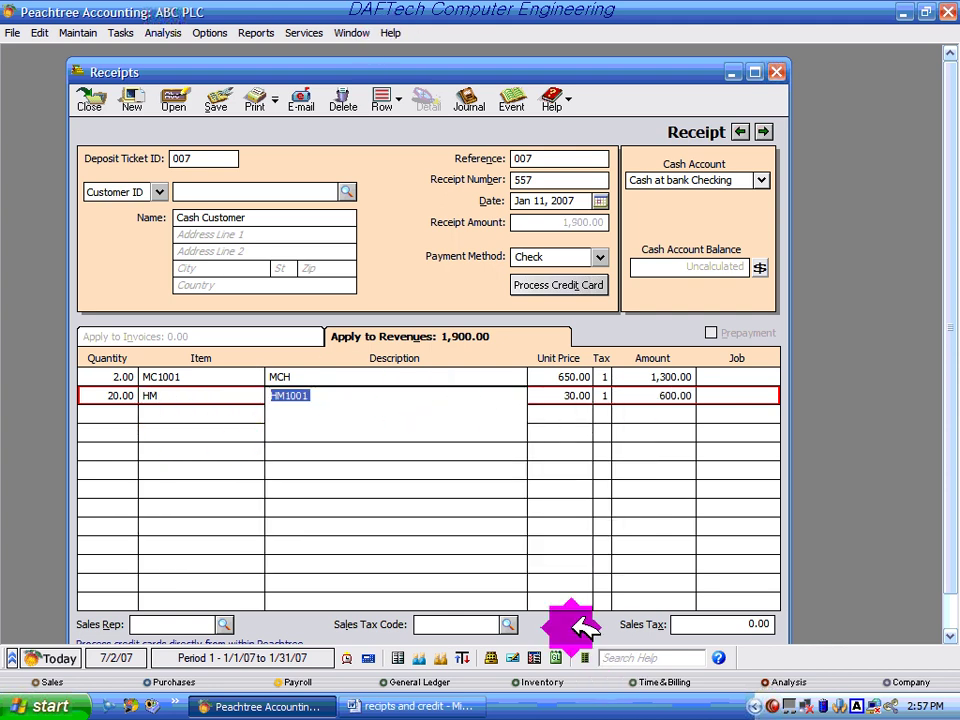
pyautogui.click(508, 624)
pyautogui.doubleClick(514, 445)
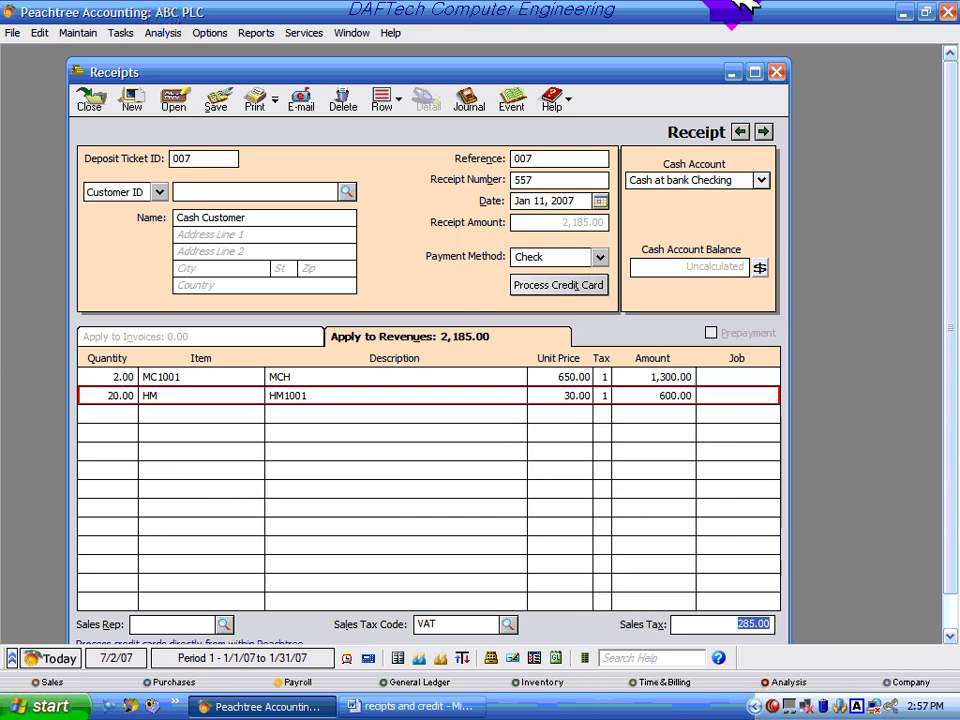
# - Check the receipt's journal entries against the cash amount of transaction 11 in Word and save receipt 557 in Peachtree
pyautogui.click(470, 98)
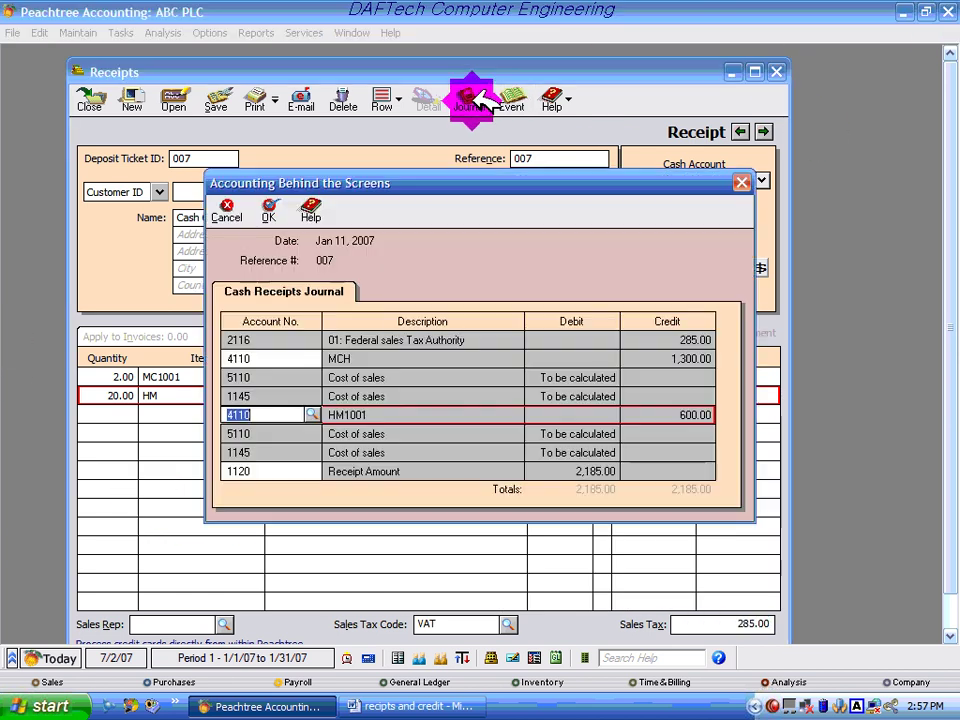
pyautogui.click(476, 700)
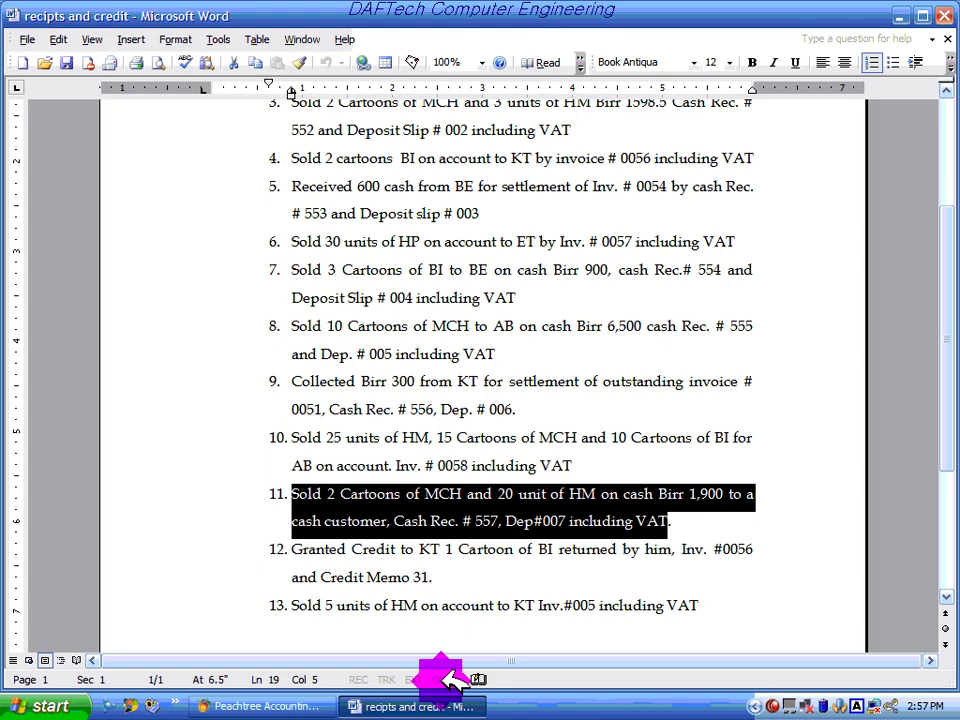
pyautogui.click(550, 496)
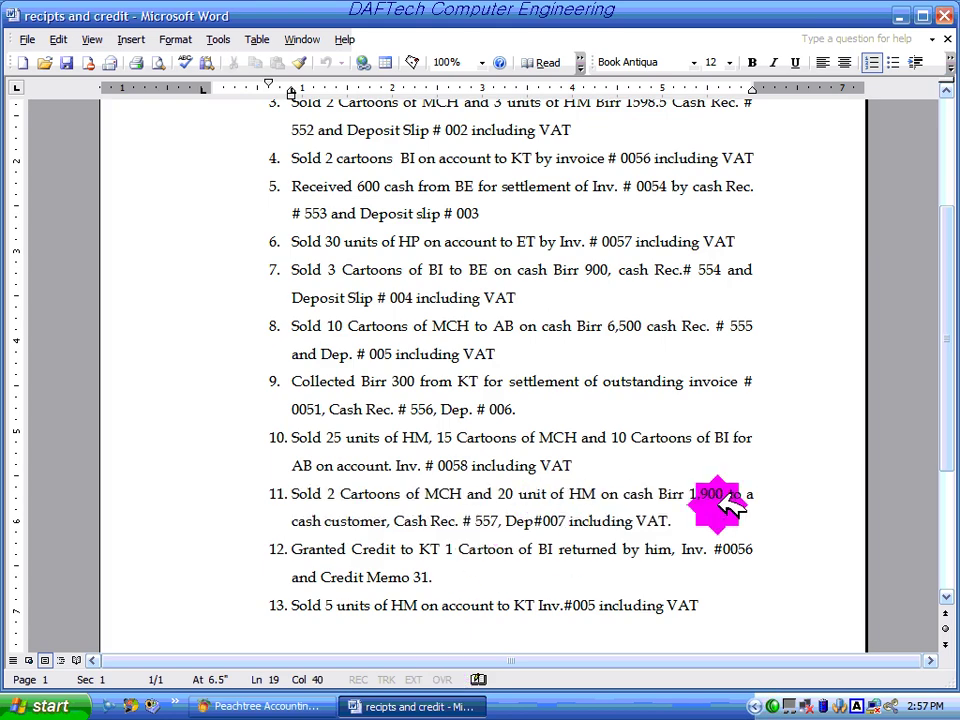
pyautogui.click(300, 706)
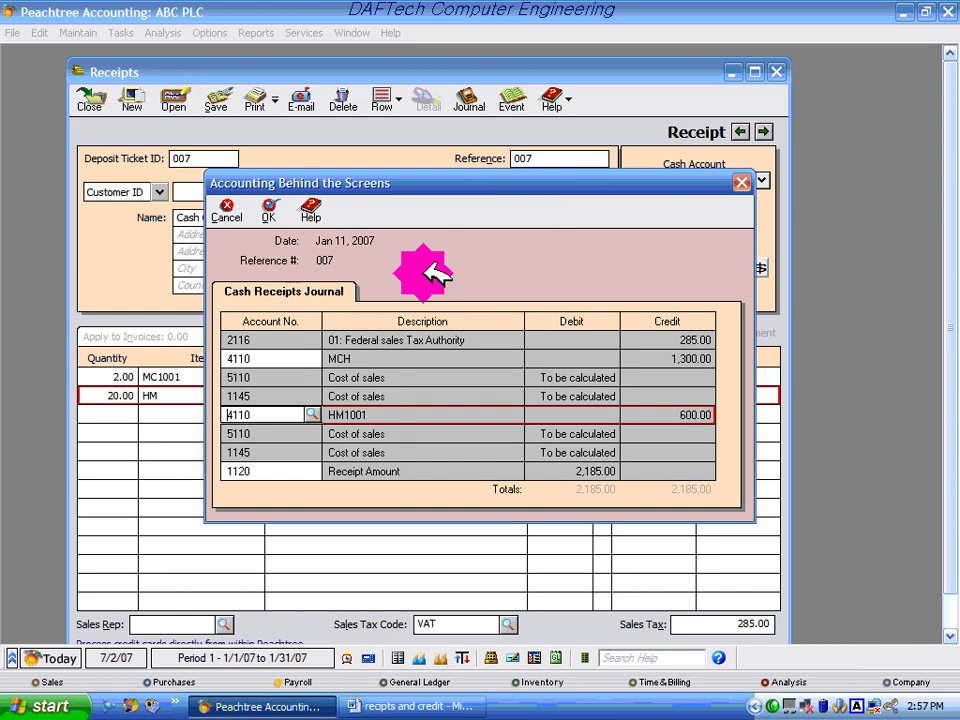
pyautogui.click(280, 210)
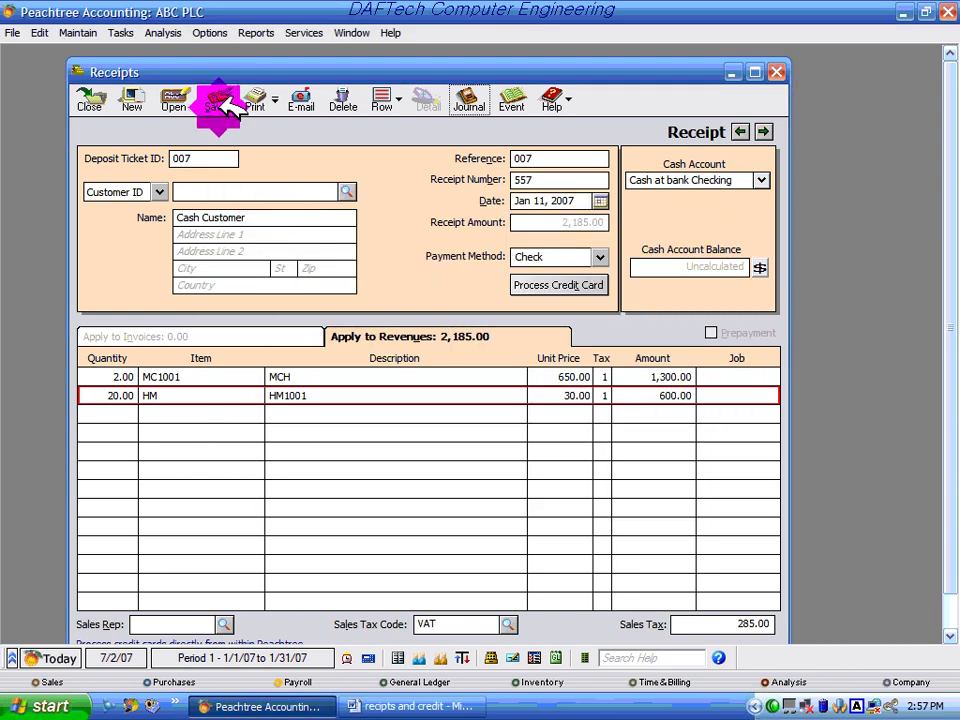
pyautogui.click(219, 100)
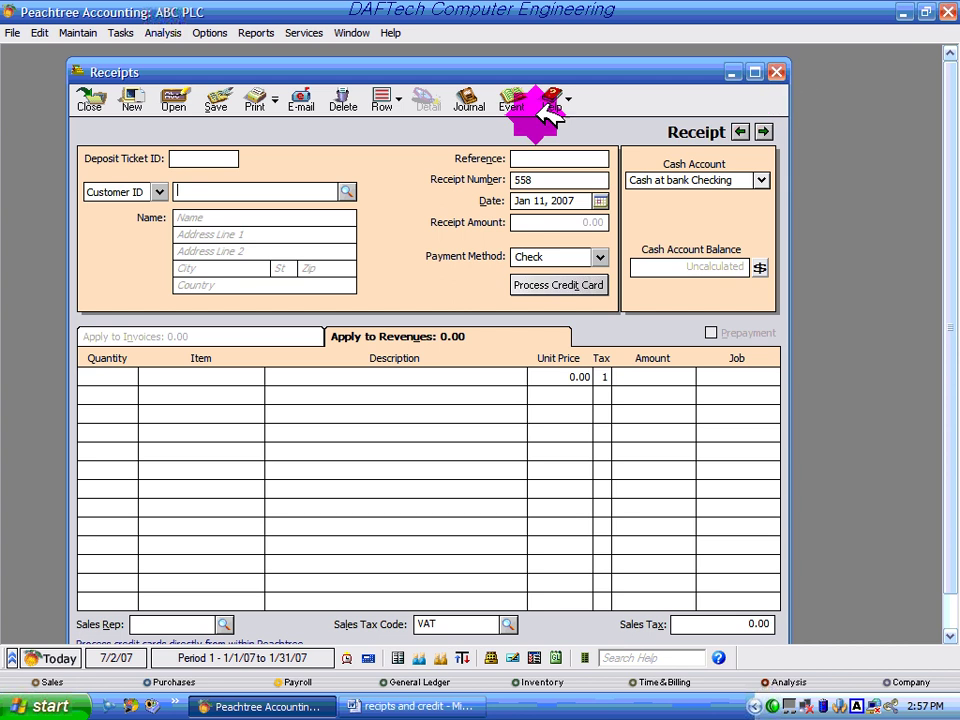
pyautogui.click(785, 68)
# - In the Word list, correct transaction 11's cash amount to Birr 2185.00 and undo the stray move of "BI" in transaction 12
pyautogui.click(405, 706)
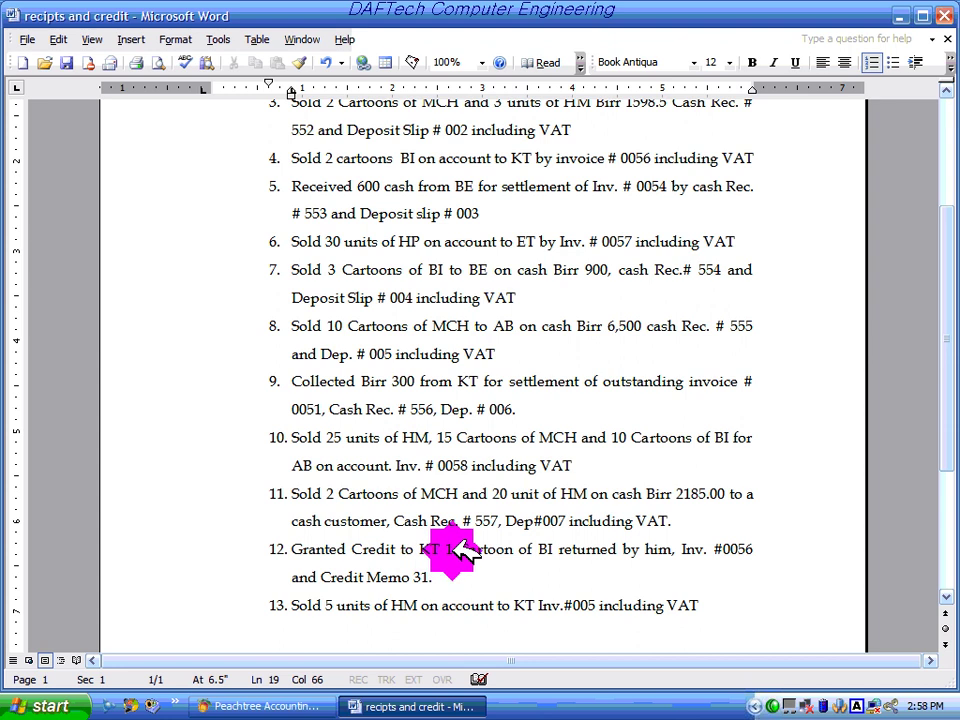
pyautogui.moveTo(540, 549); pyautogui.dragTo(516, 550)
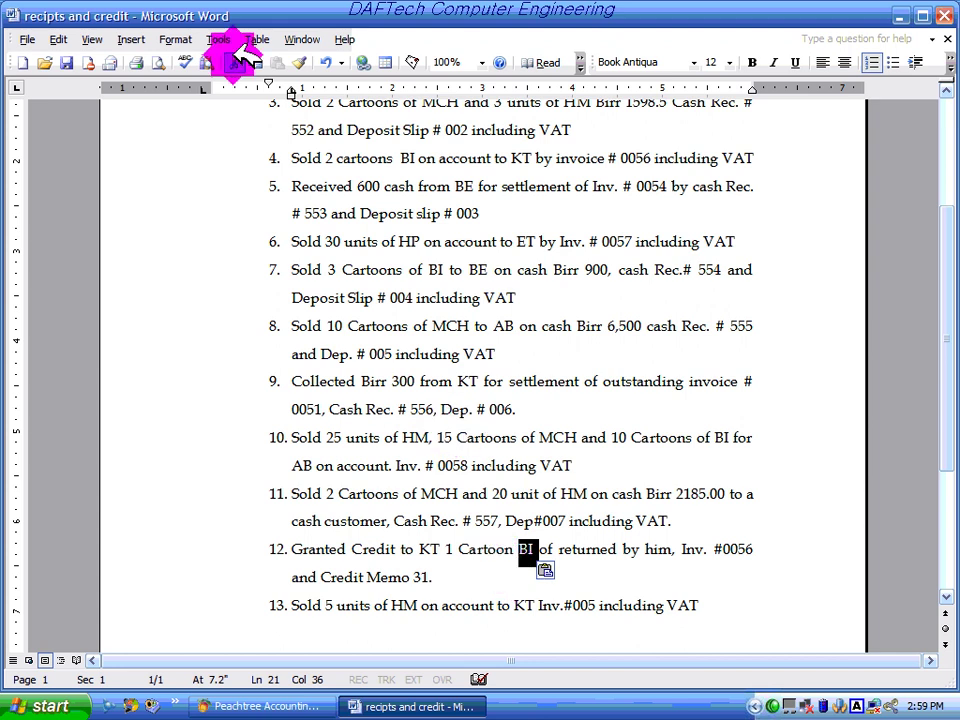
pyautogui.click(328, 62)
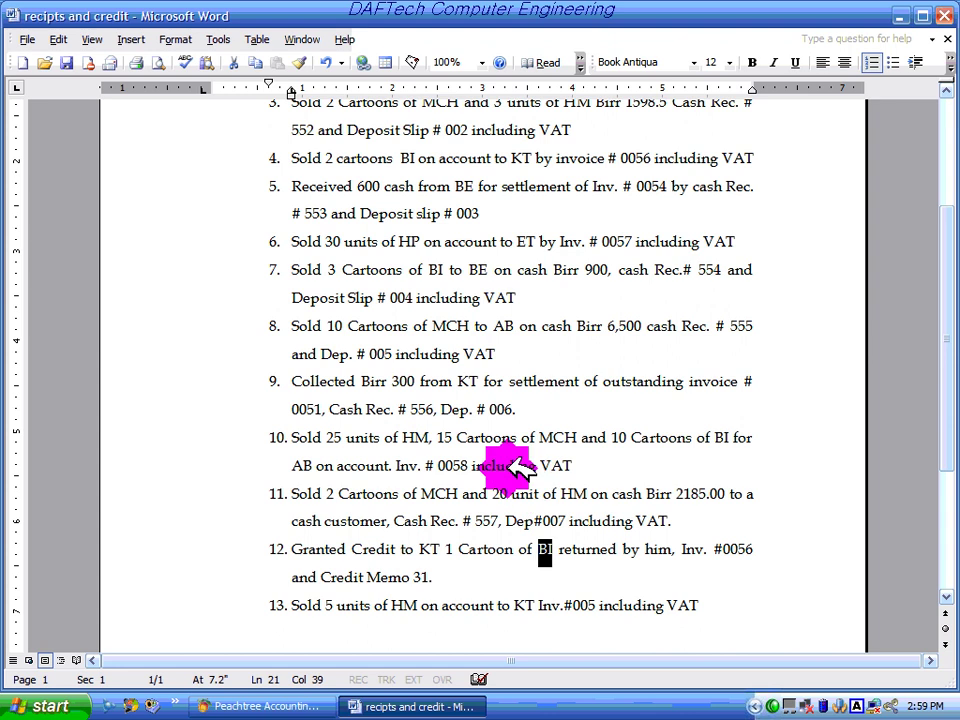
# - Close the Receipts window in Peachtree and open the Inventory Unit Activity Report
pyautogui.click(900, 14)
pyautogui.click(775, 72)
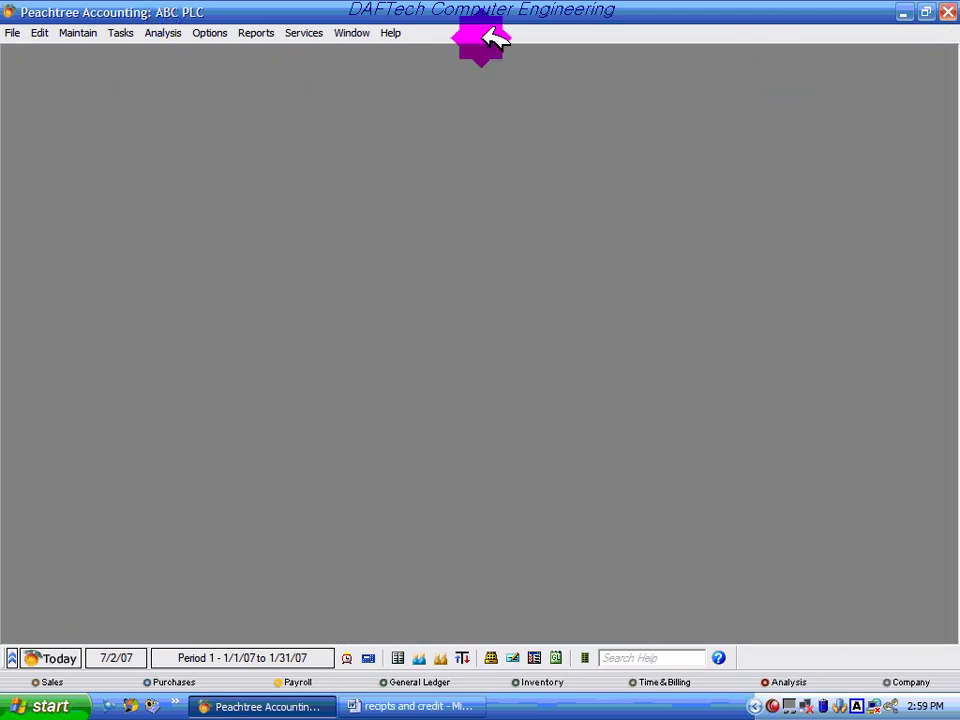
pyautogui.click(259, 33)
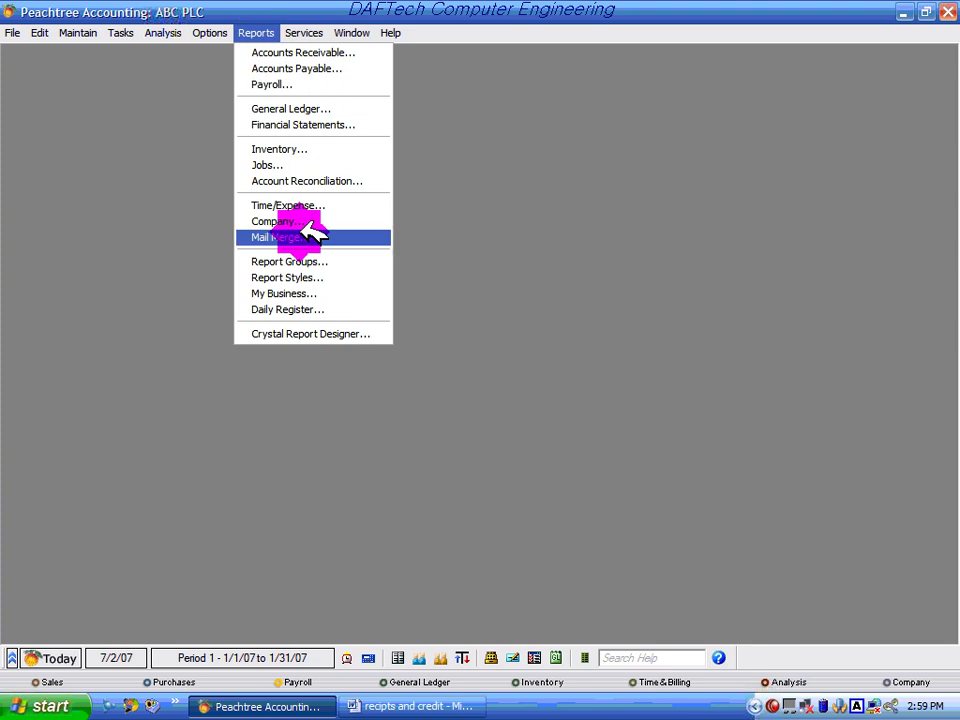
pyautogui.click(292, 148)
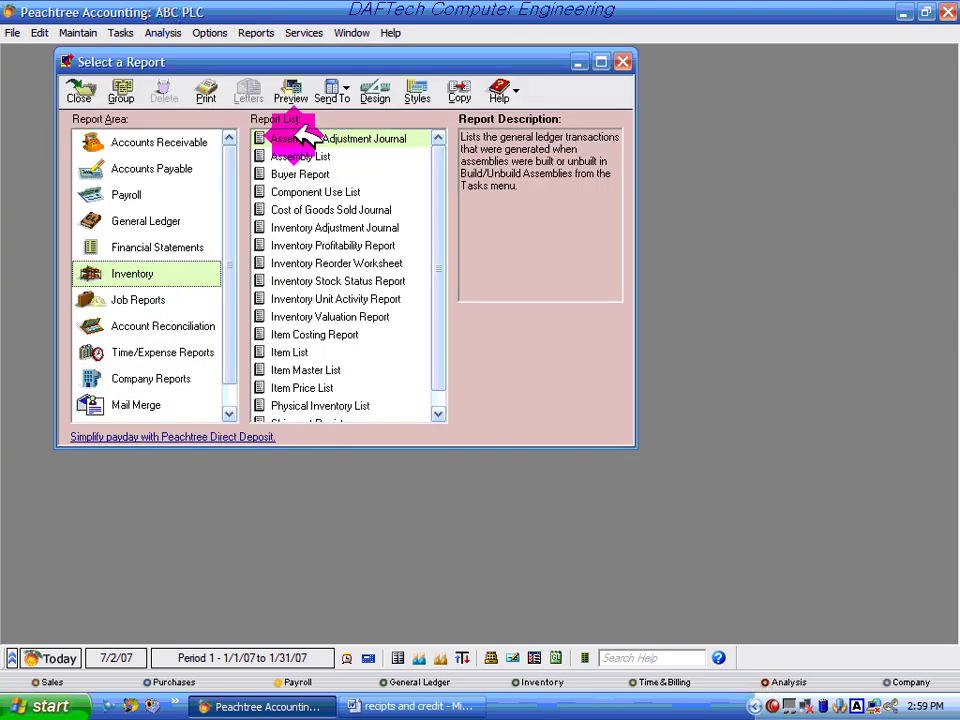
pyautogui.doubleClick(336, 299)
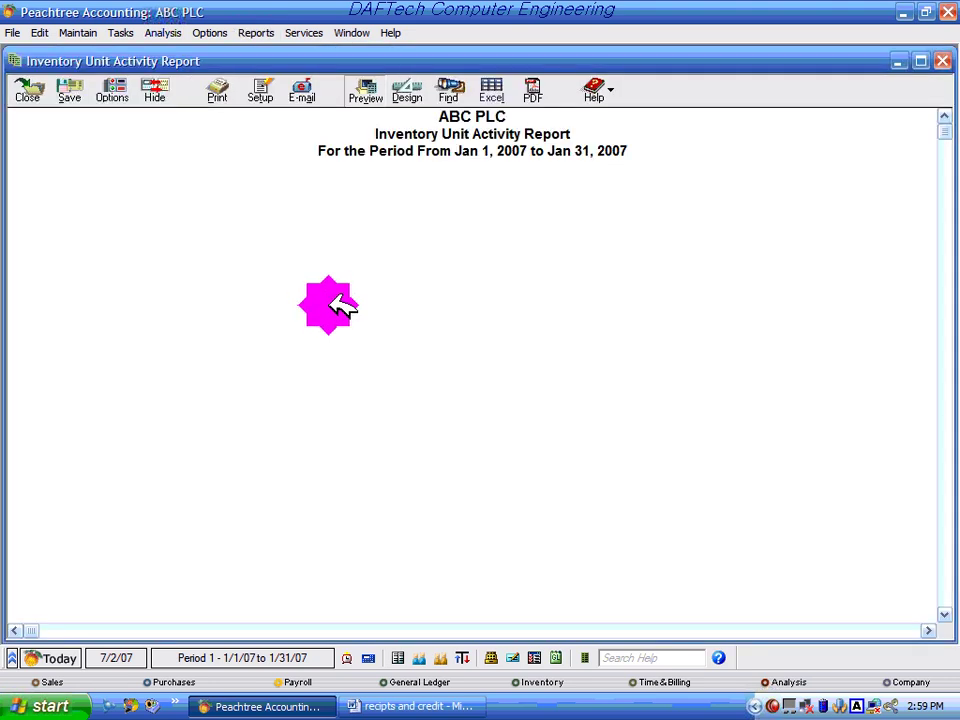
# - Compare the BI item of transaction 12 in Word with the inventory report, close the report and return to the Word list
pyautogui.click(412, 706)
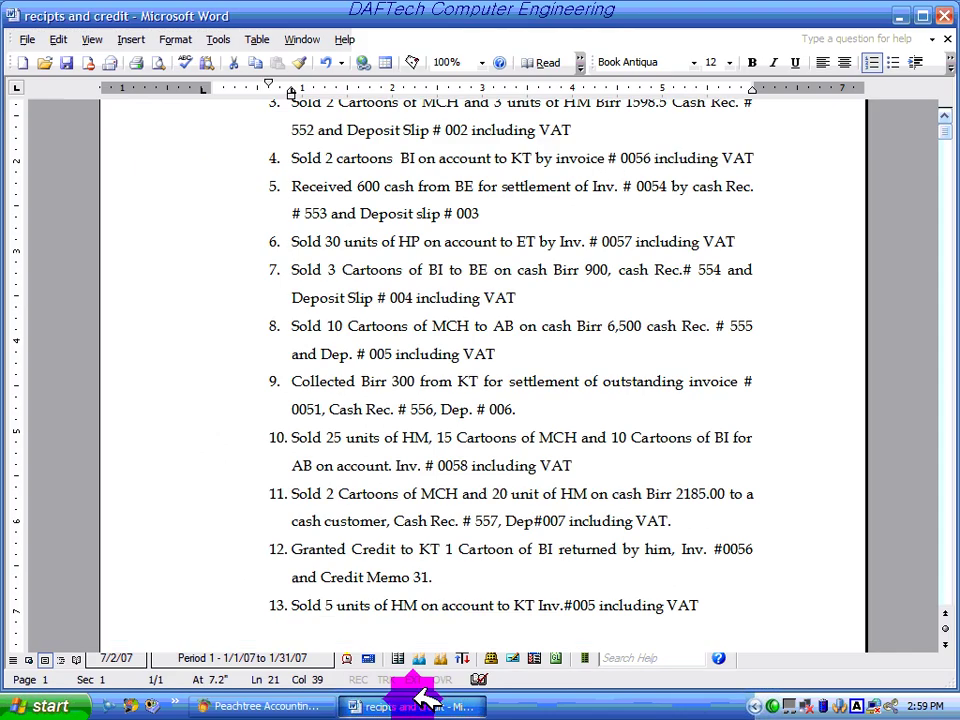
pyautogui.click(548, 550)
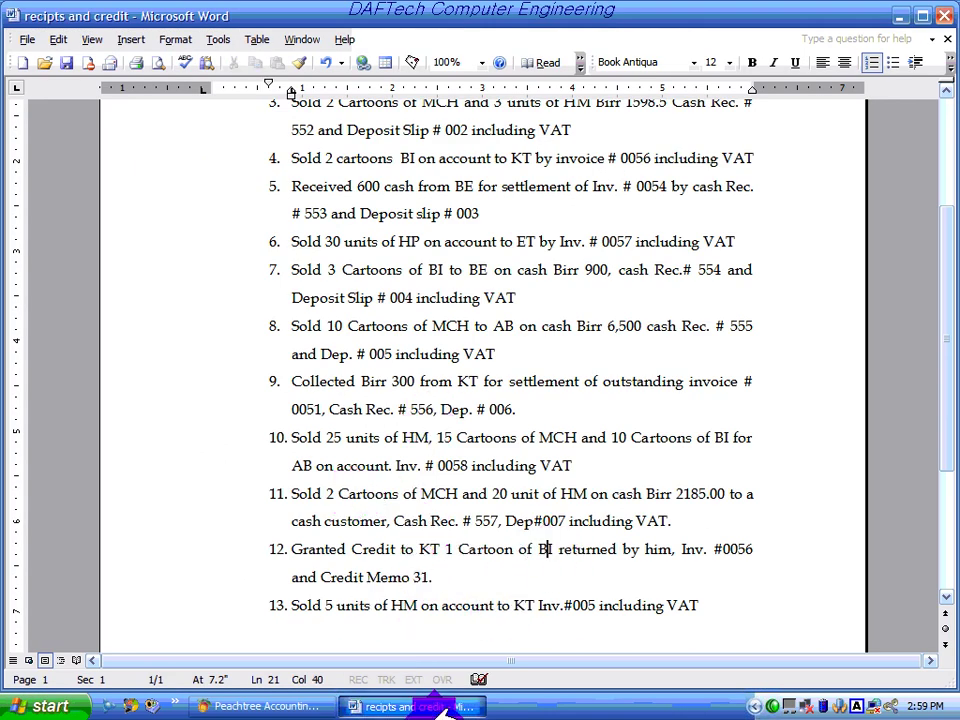
pyautogui.click(300, 706)
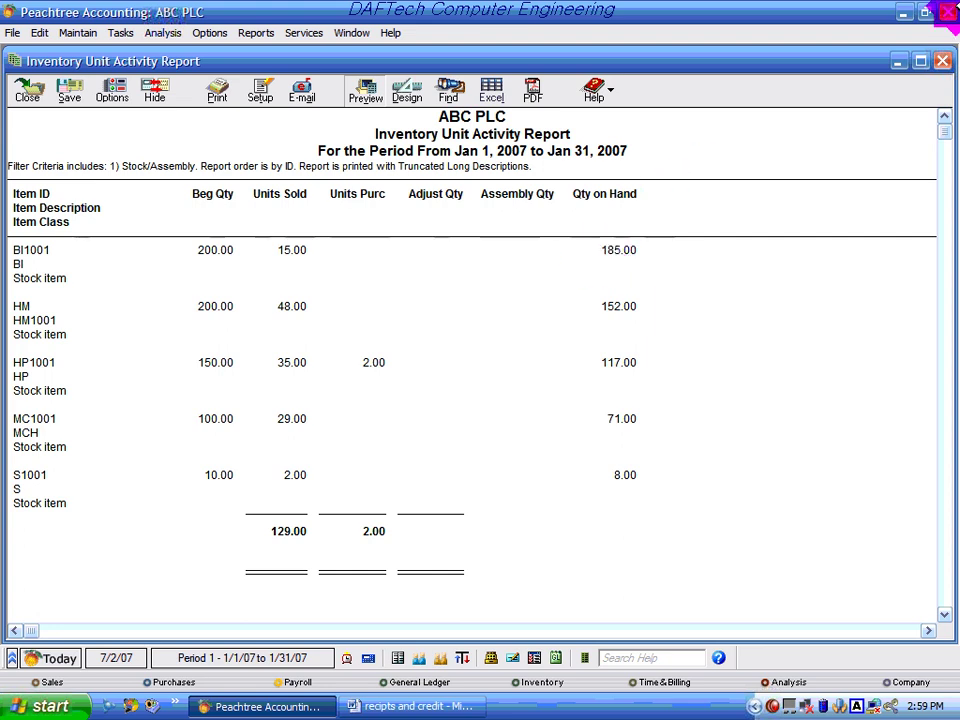
pyautogui.click(943, 61)
pyautogui.click(622, 62)
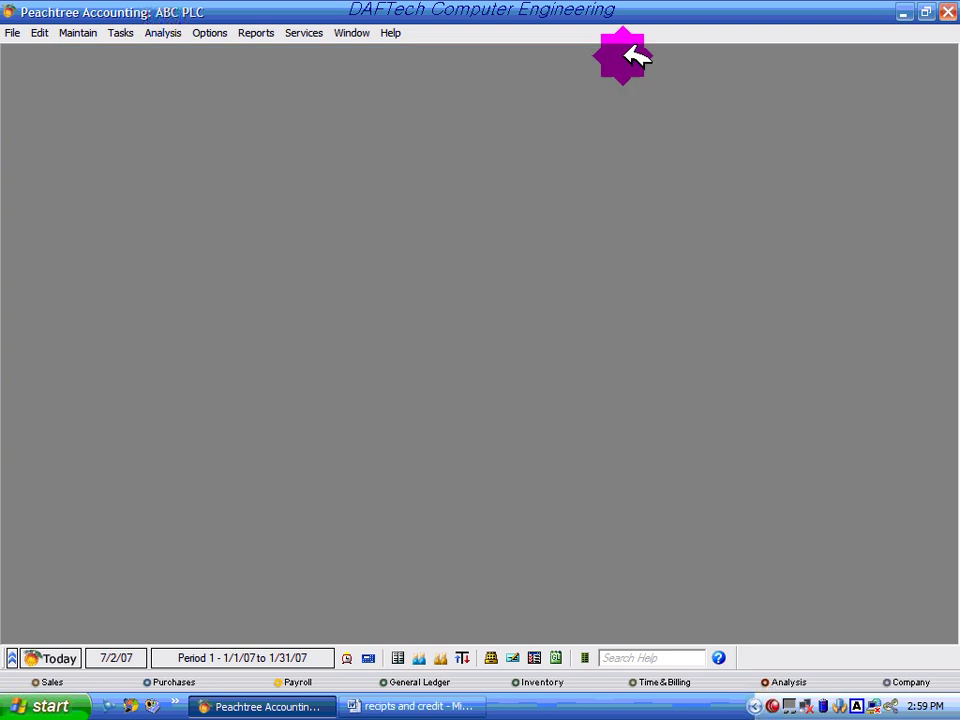
pyautogui.click(385, 705)
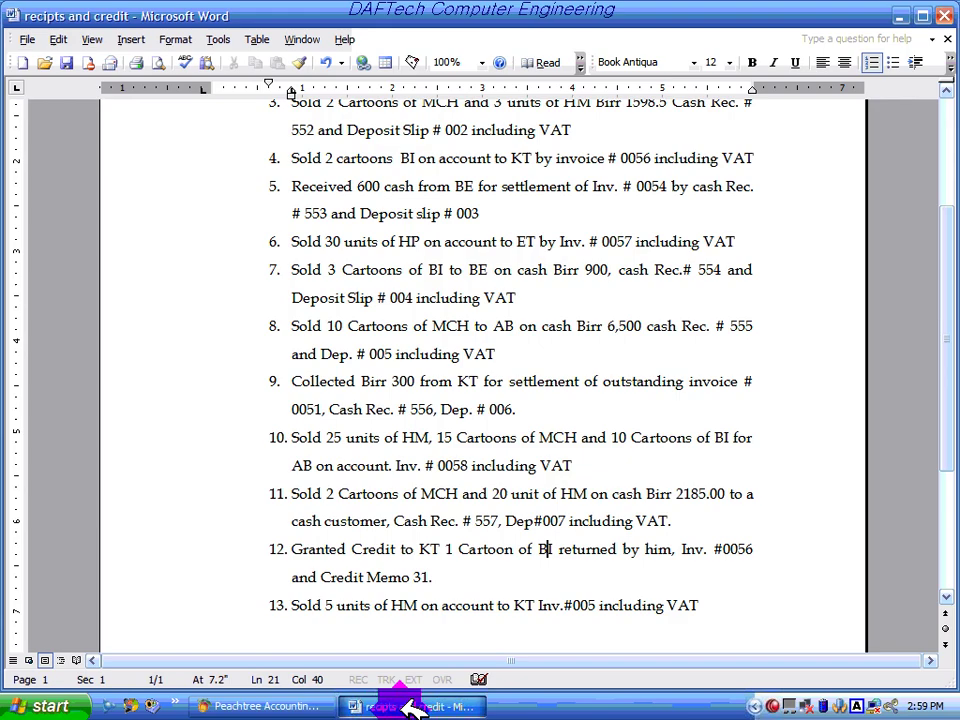